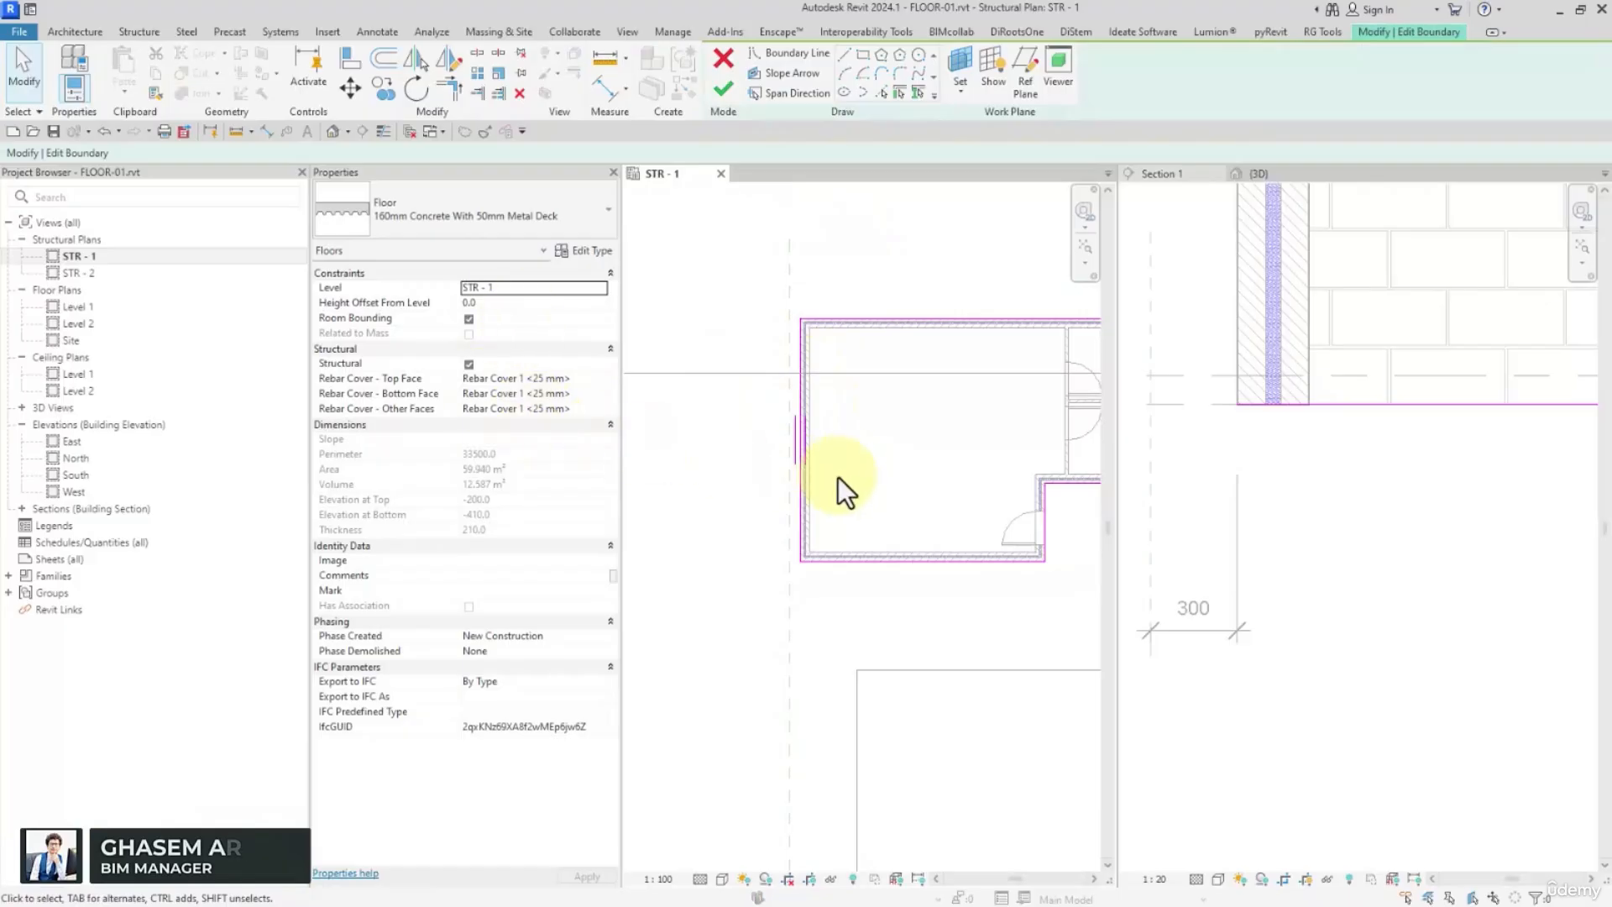
Check the left edge of the metal-deck floor's boundary, finish the sketch and dismiss the save reminder
{"action": "middle_click_drag", "start_coordinate": [838, 477], "coordinate": [772, 441]}
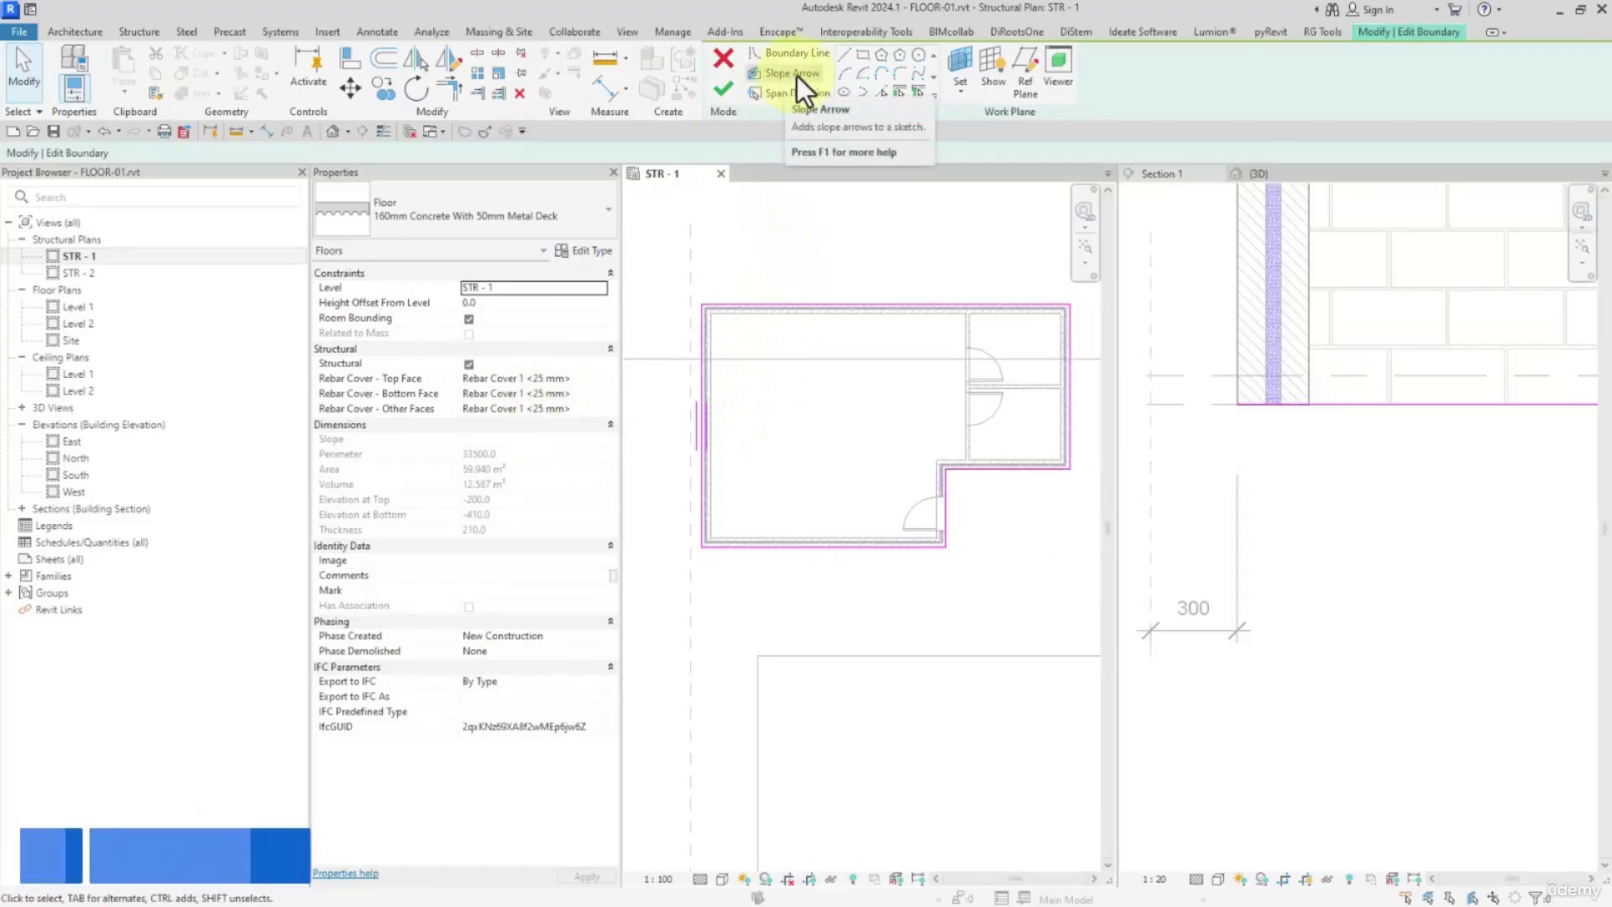
{"action": "left_click", "coordinate": [702, 349]}
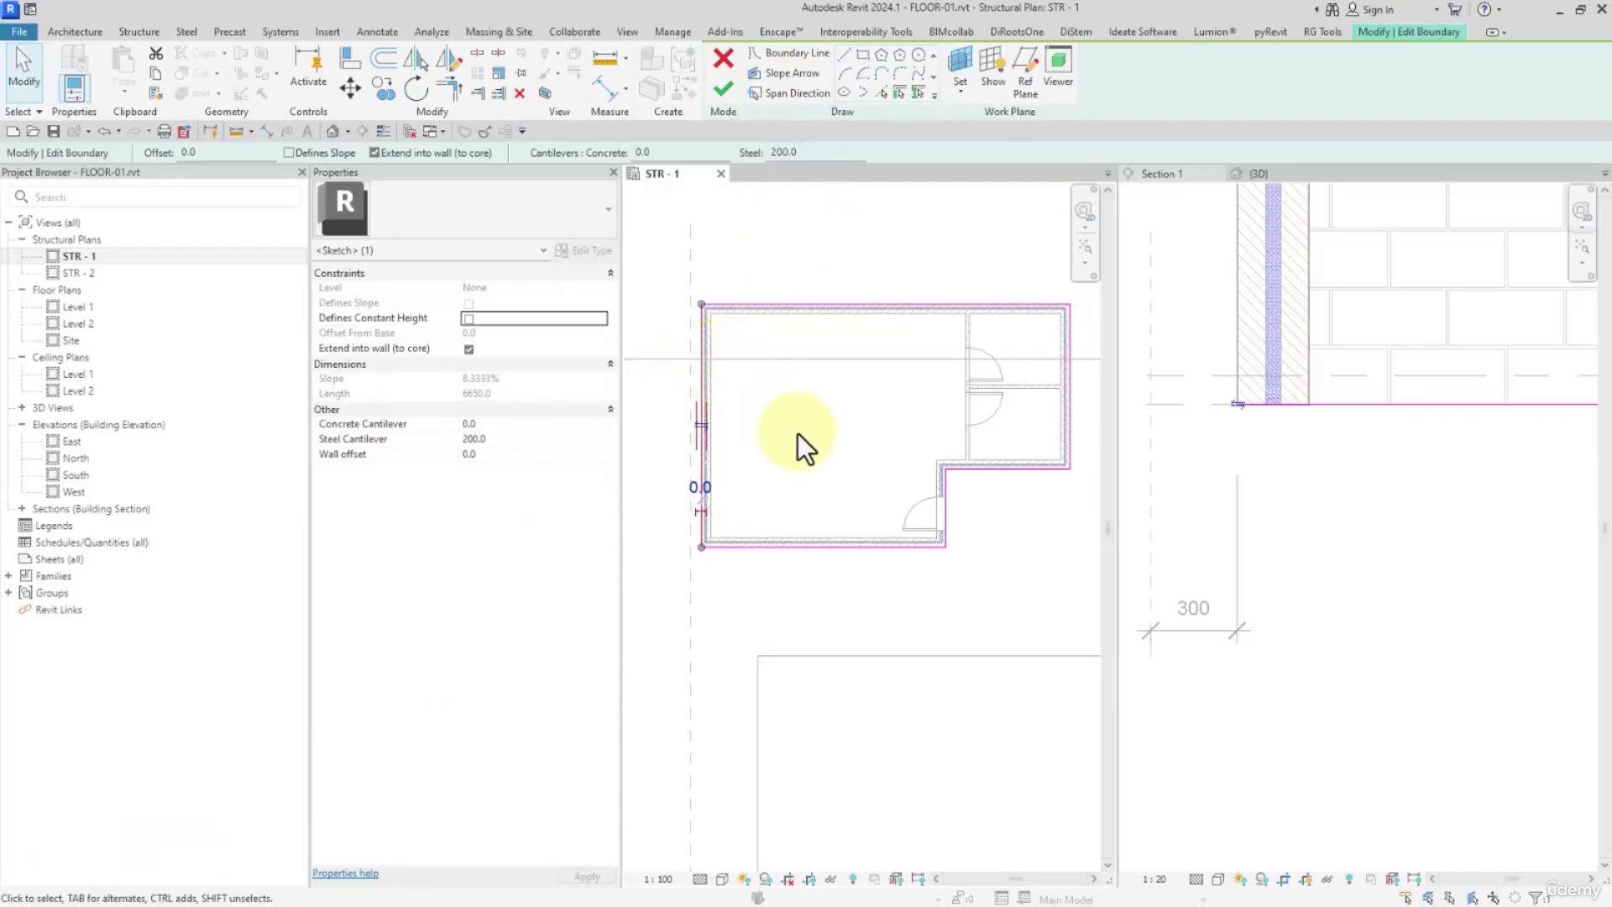
{"action": "left_click", "coordinate": [723, 88]}
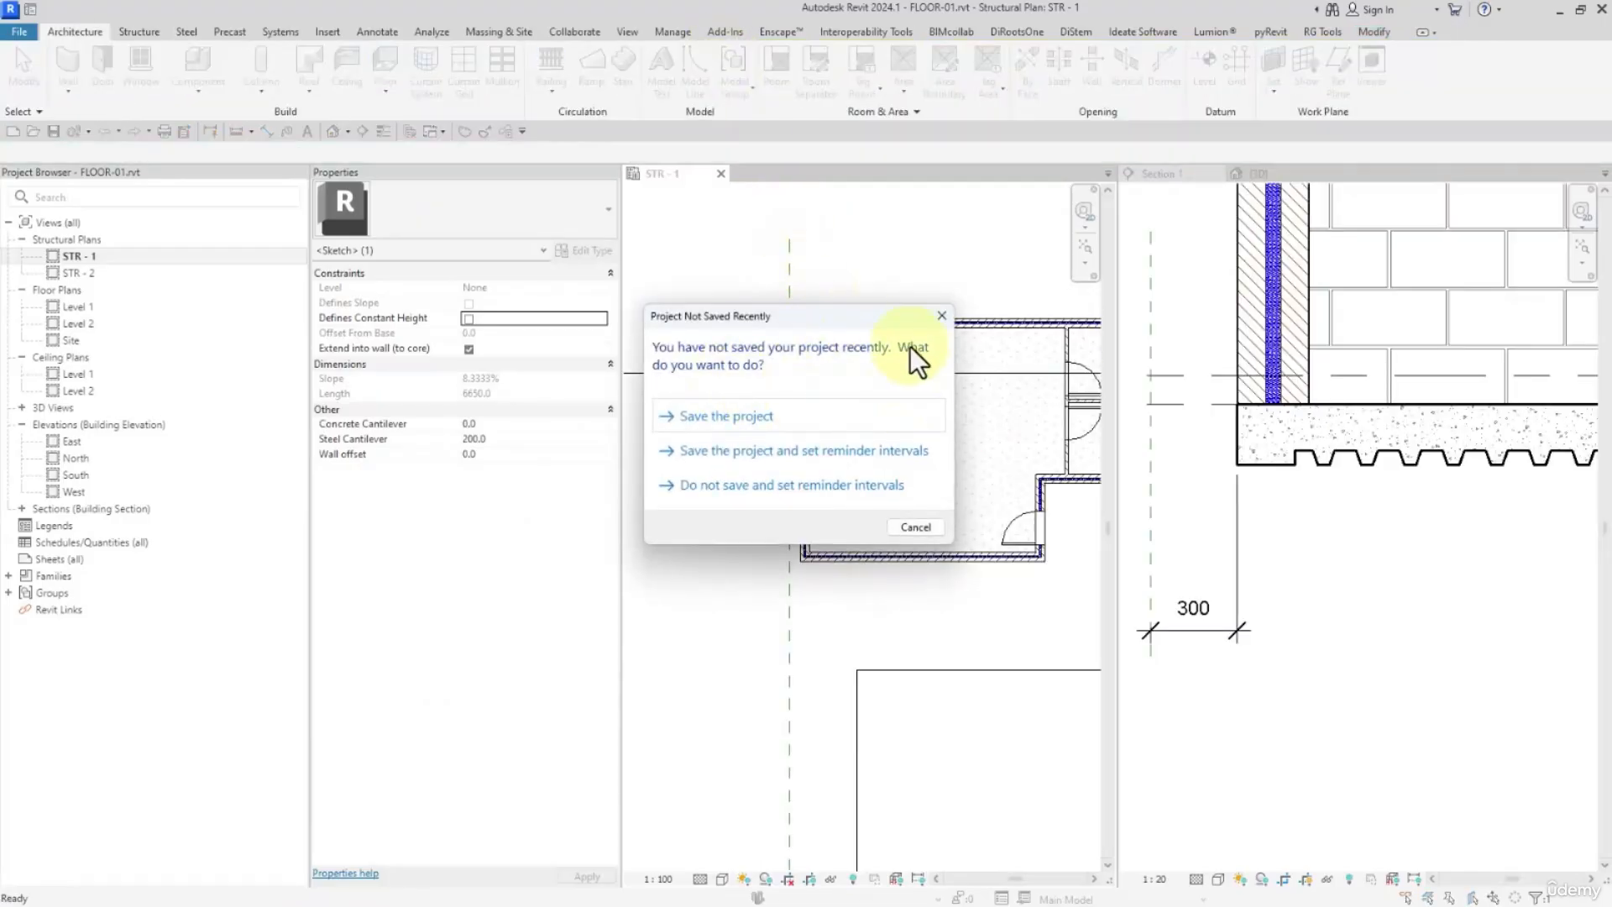
{"action": "left_click", "coordinate": [942, 316]}
Flip the section line's viewing direction and move it down so it cuts across the rectangular floor
{"action": "scroll", "coordinate": [914, 298], "scroll_direction": "down", "scroll_amount": 2}
{"action": "left_click", "coordinate": [796, 340]}
{"action": "scroll", "coordinate": [797, 344], "scroll_direction": "down", "scroll_amount": 2}
{"action": "middle_click_drag", "start_coordinate": [797, 346], "coordinate": [724, 330]}
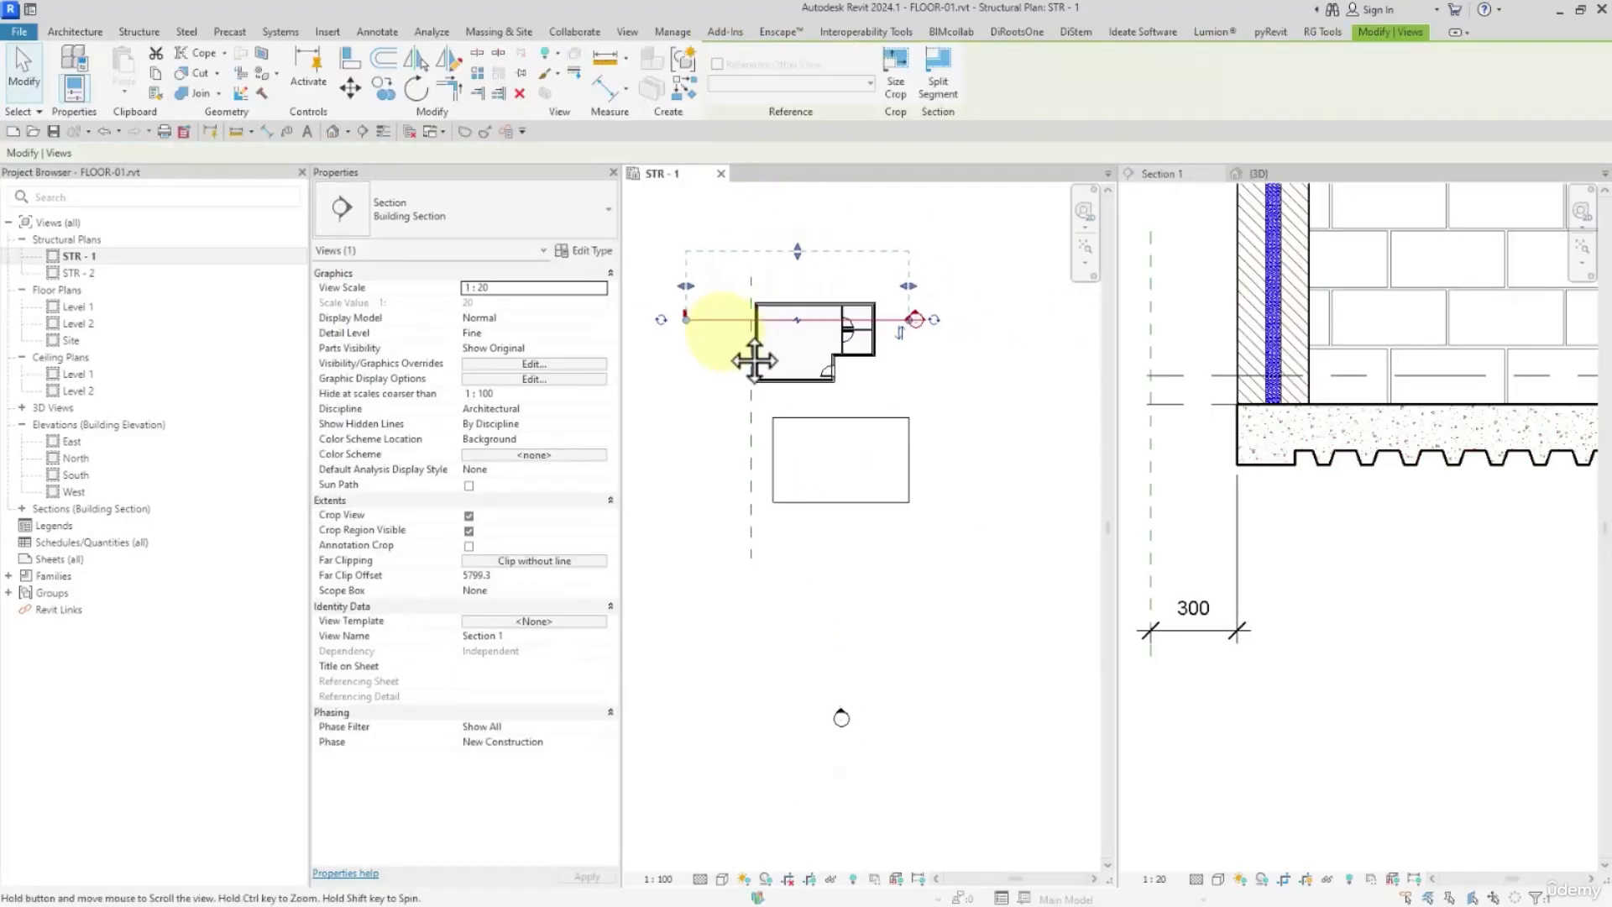
{"action": "left_click", "coordinate": [899, 332]}
{"action": "left_click_drag", "start_coordinate": [739, 323], "coordinate": [760, 470]}
{"action": "left_click", "coordinate": [904, 603]}
Edit the rectangular Generic 300mm floor's boundary, make its left edge slope-defining and finish the sketch
{"action": "double_click", "coordinate": [883, 495]}
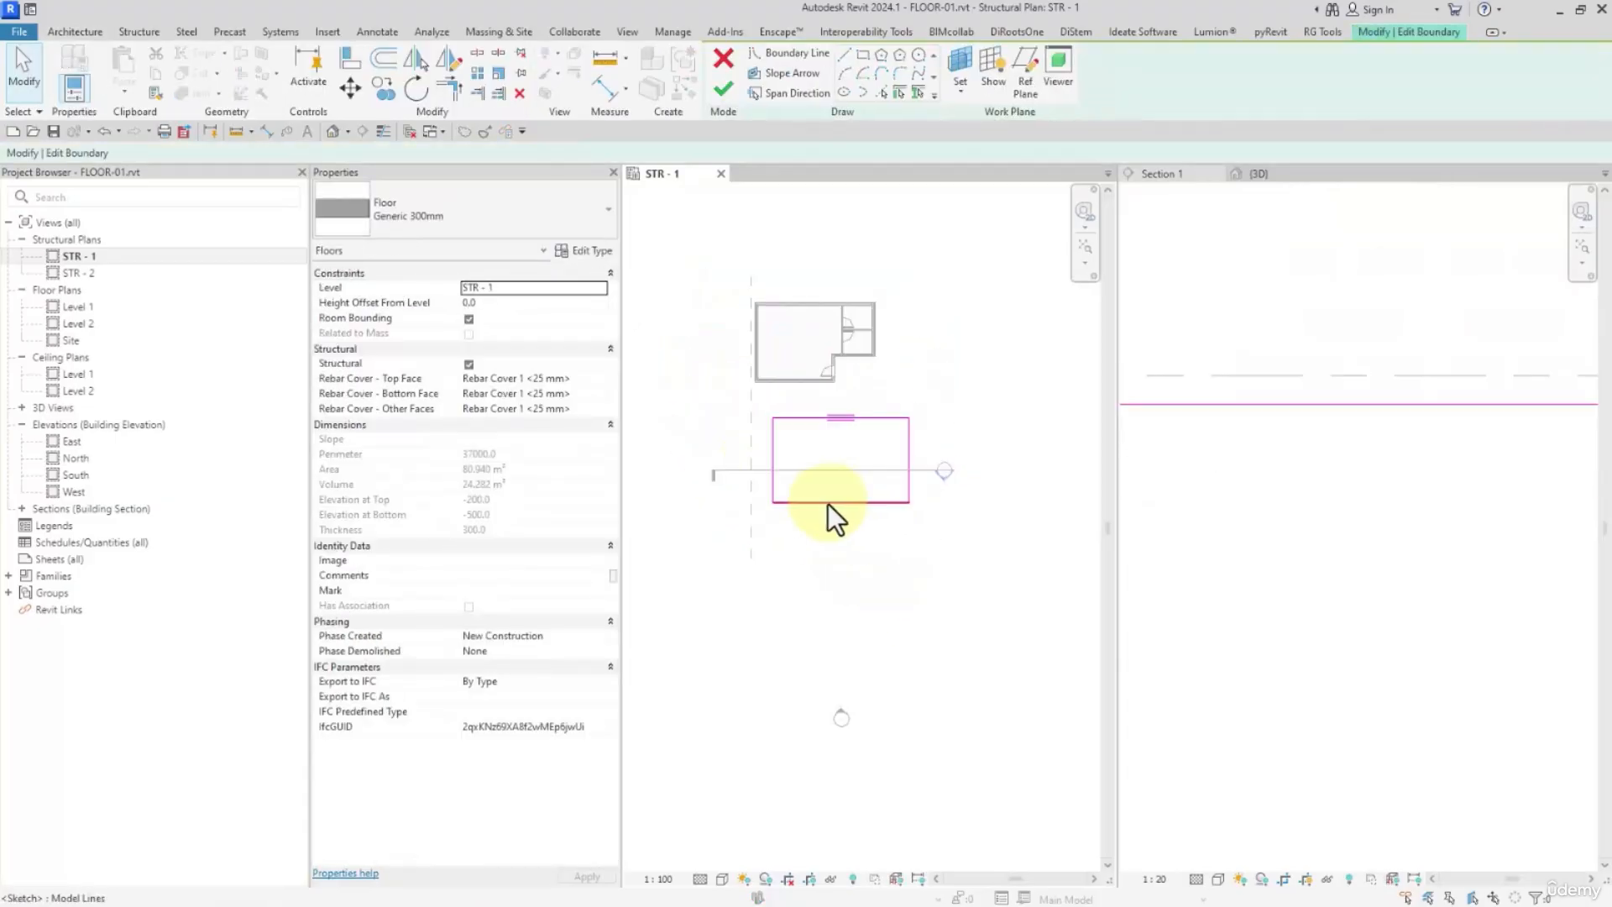
{"action": "left_click", "coordinate": [1287, 490]}
{"action": "scroll", "coordinate": [1293, 490], "scroll_direction": "down", "scroll_amount": 4}
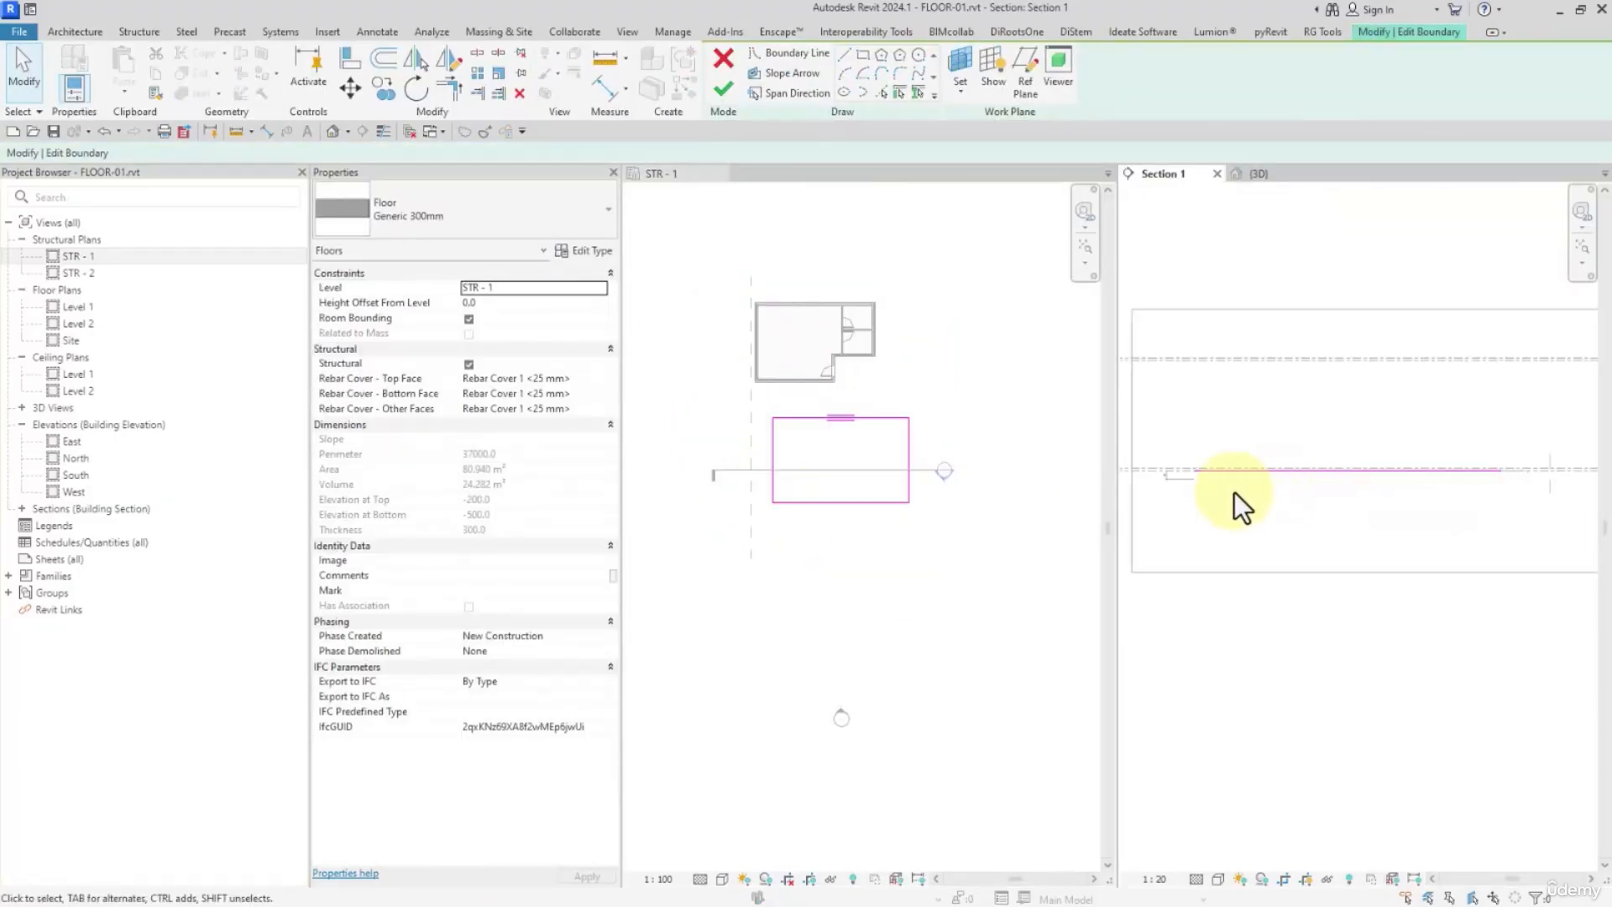
{"action": "left_click", "coordinate": [774, 445]}
{"action": "scroll", "coordinate": [814, 471], "scroll_direction": "up", "scroll_amount": 2}
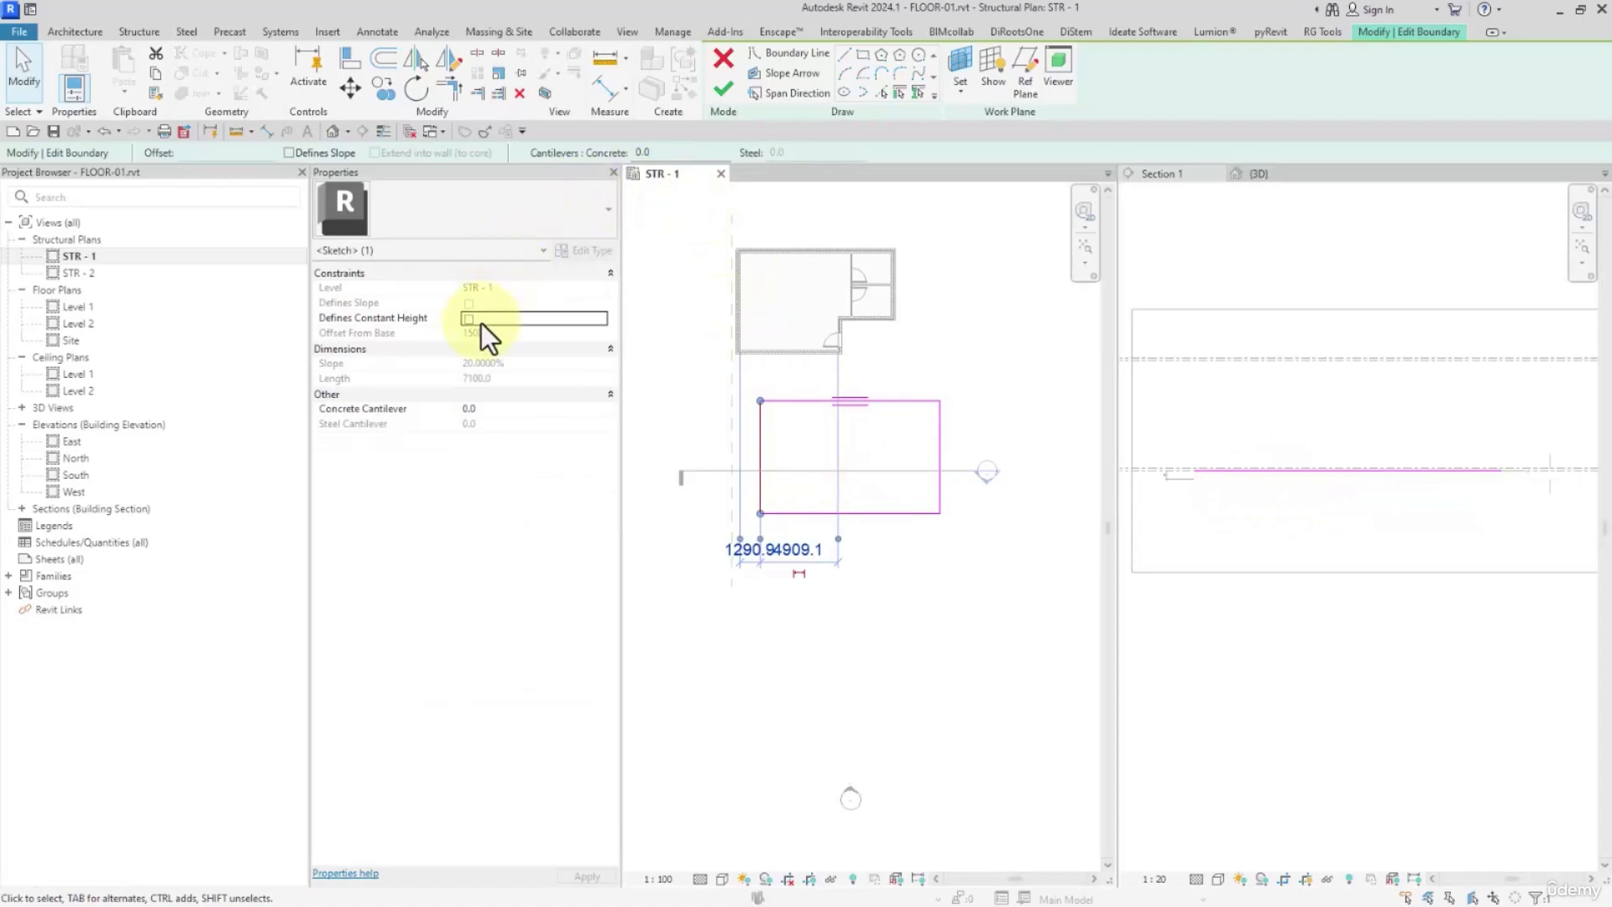
{"action": "left_click", "coordinate": [290, 152]}
{"action": "left_click", "coordinate": [940, 484]}
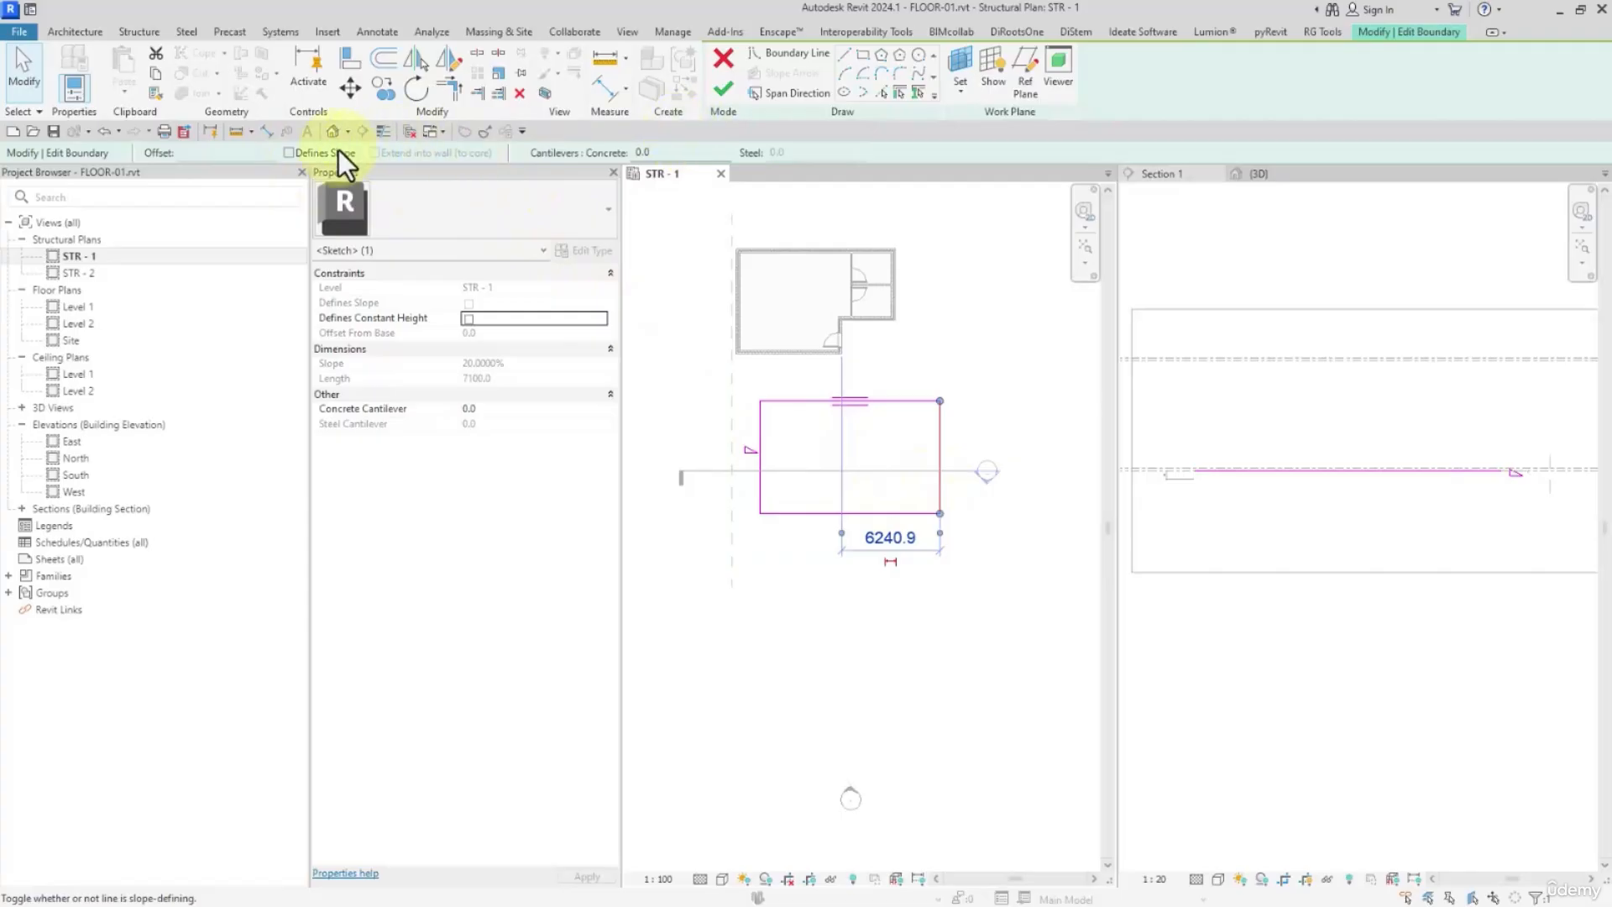
{"action": "left_click", "coordinate": [719, 94]}
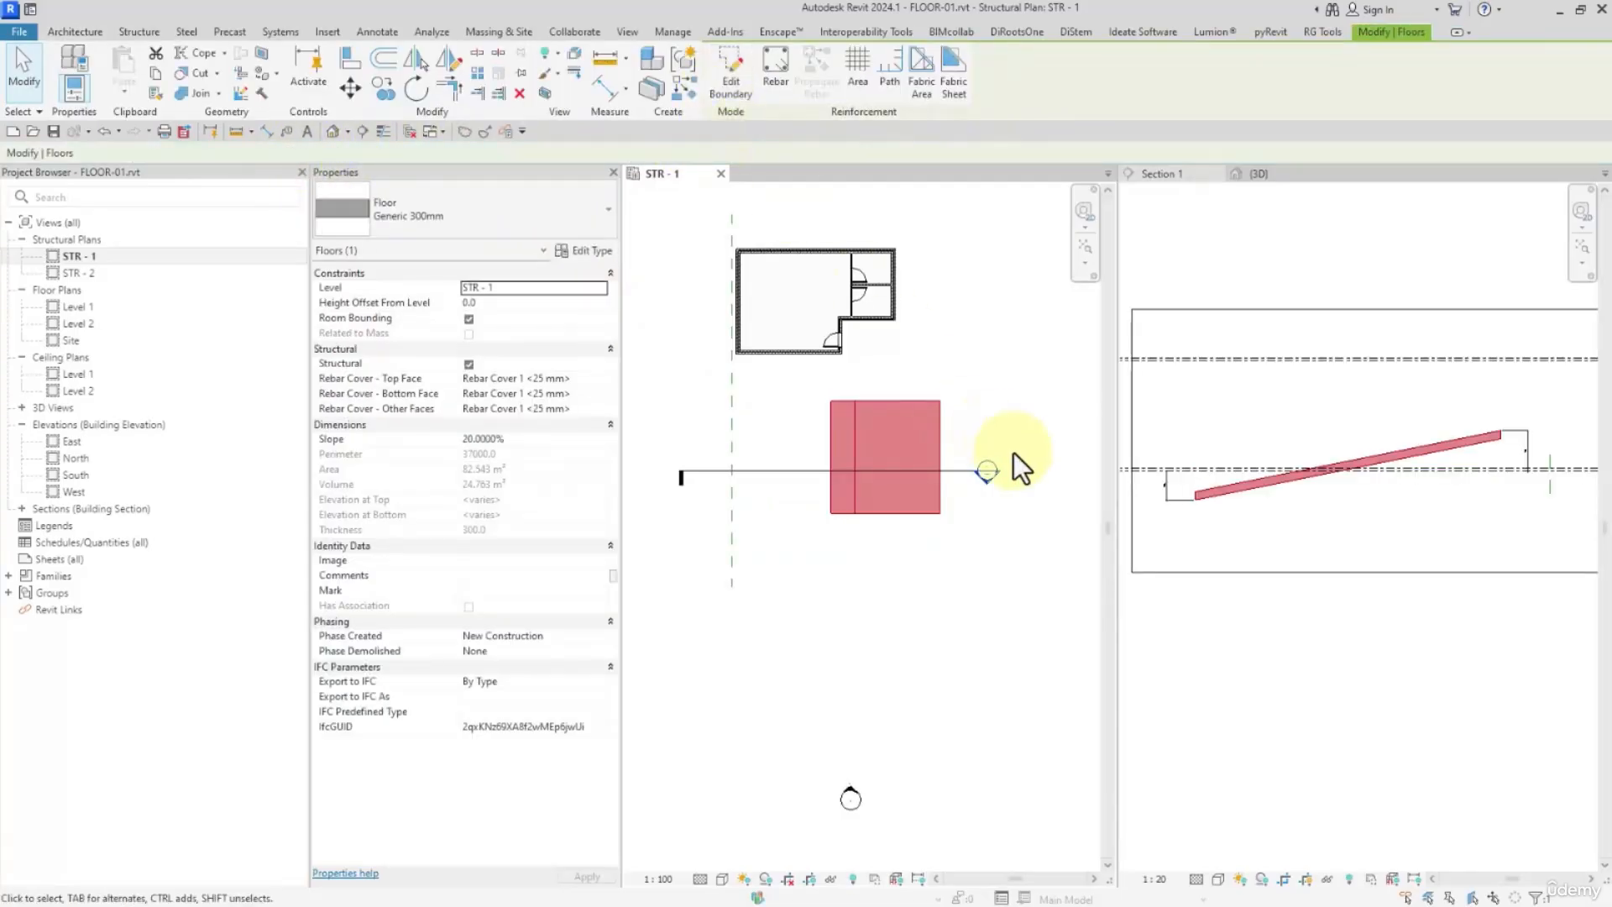
Try to make the right boundary edge of the rectangular floor slope-defining as well and finish the sketch
{"action": "left_click", "coordinate": [722, 65]}
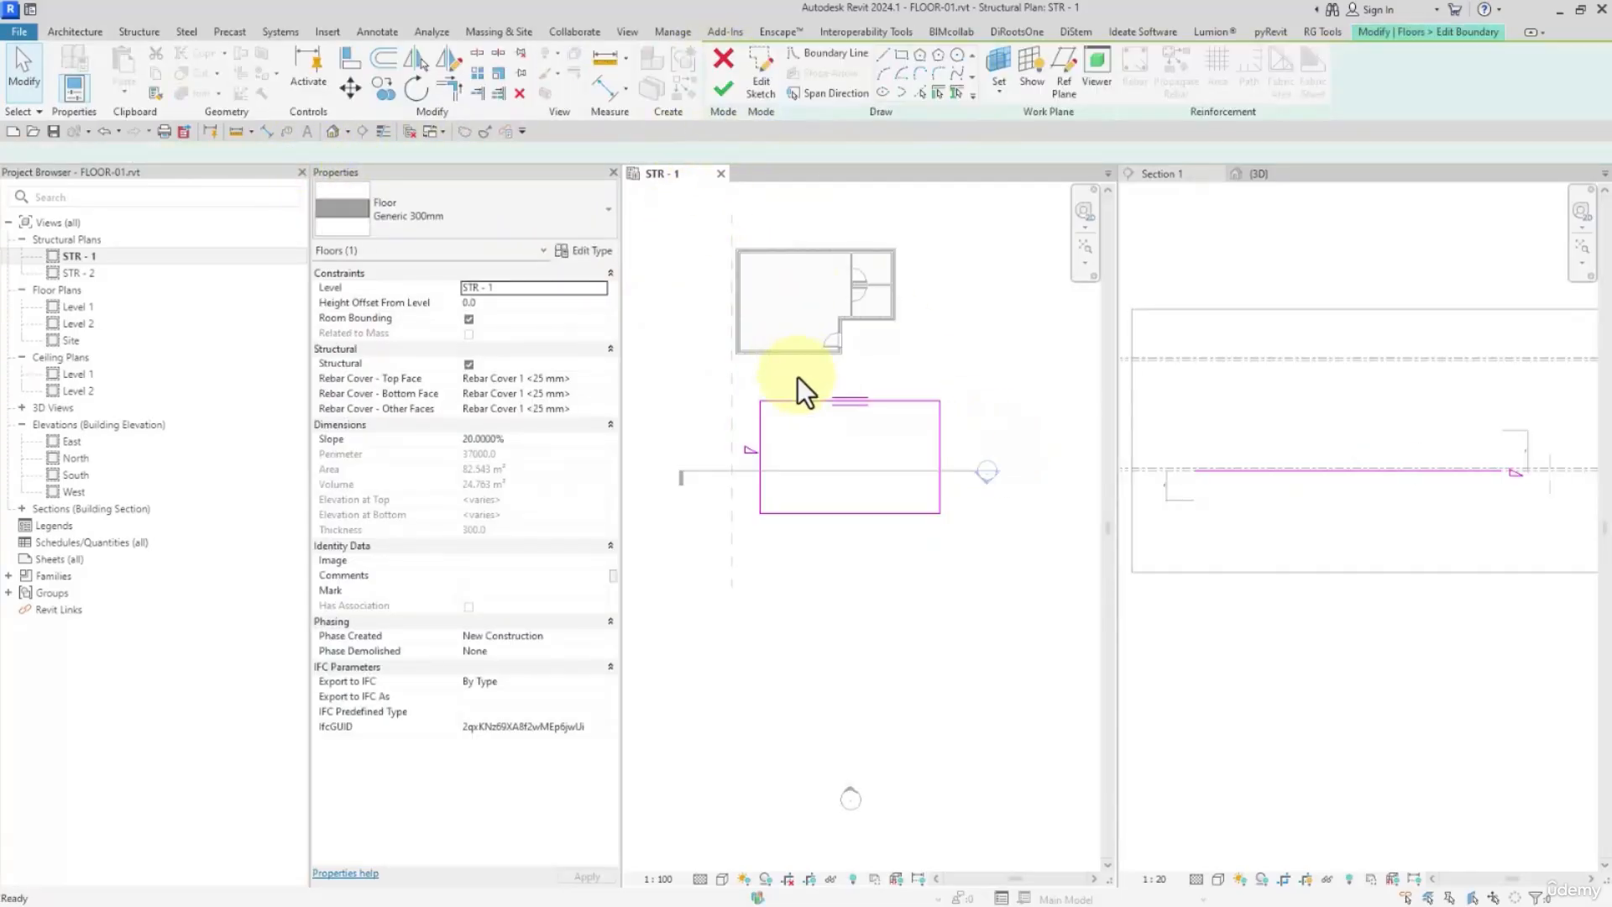
{"action": "left_click", "coordinate": [761, 436]}
{"action": "left_click", "coordinate": [945, 445]}
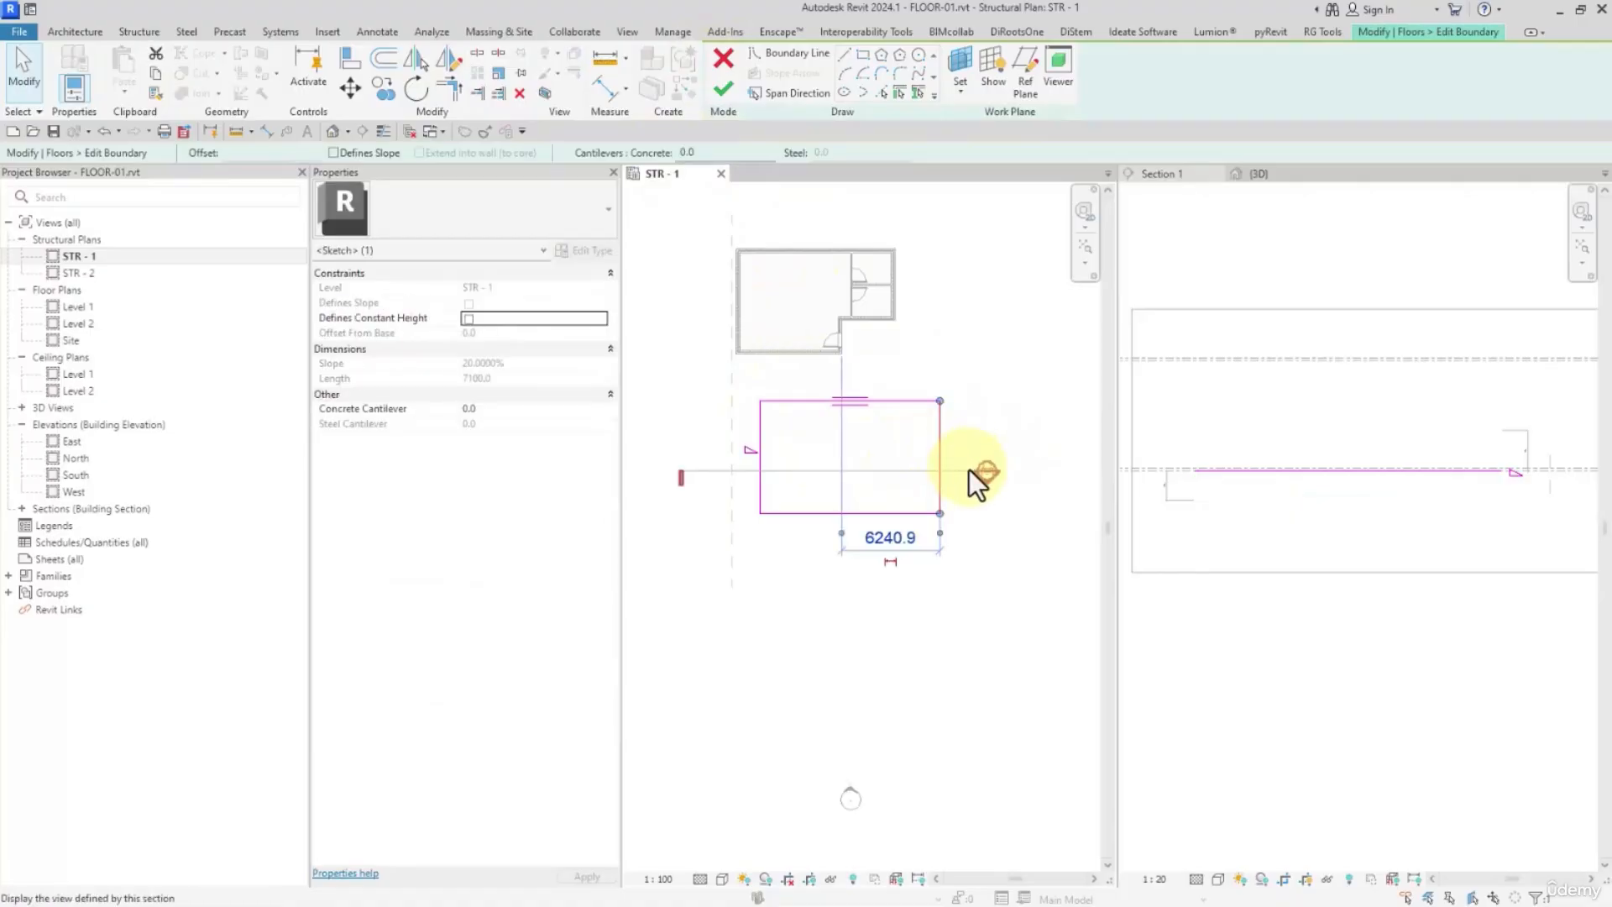
{"action": "left_click", "coordinate": [336, 155]}
{"action": "left_click", "coordinate": [469, 319]}
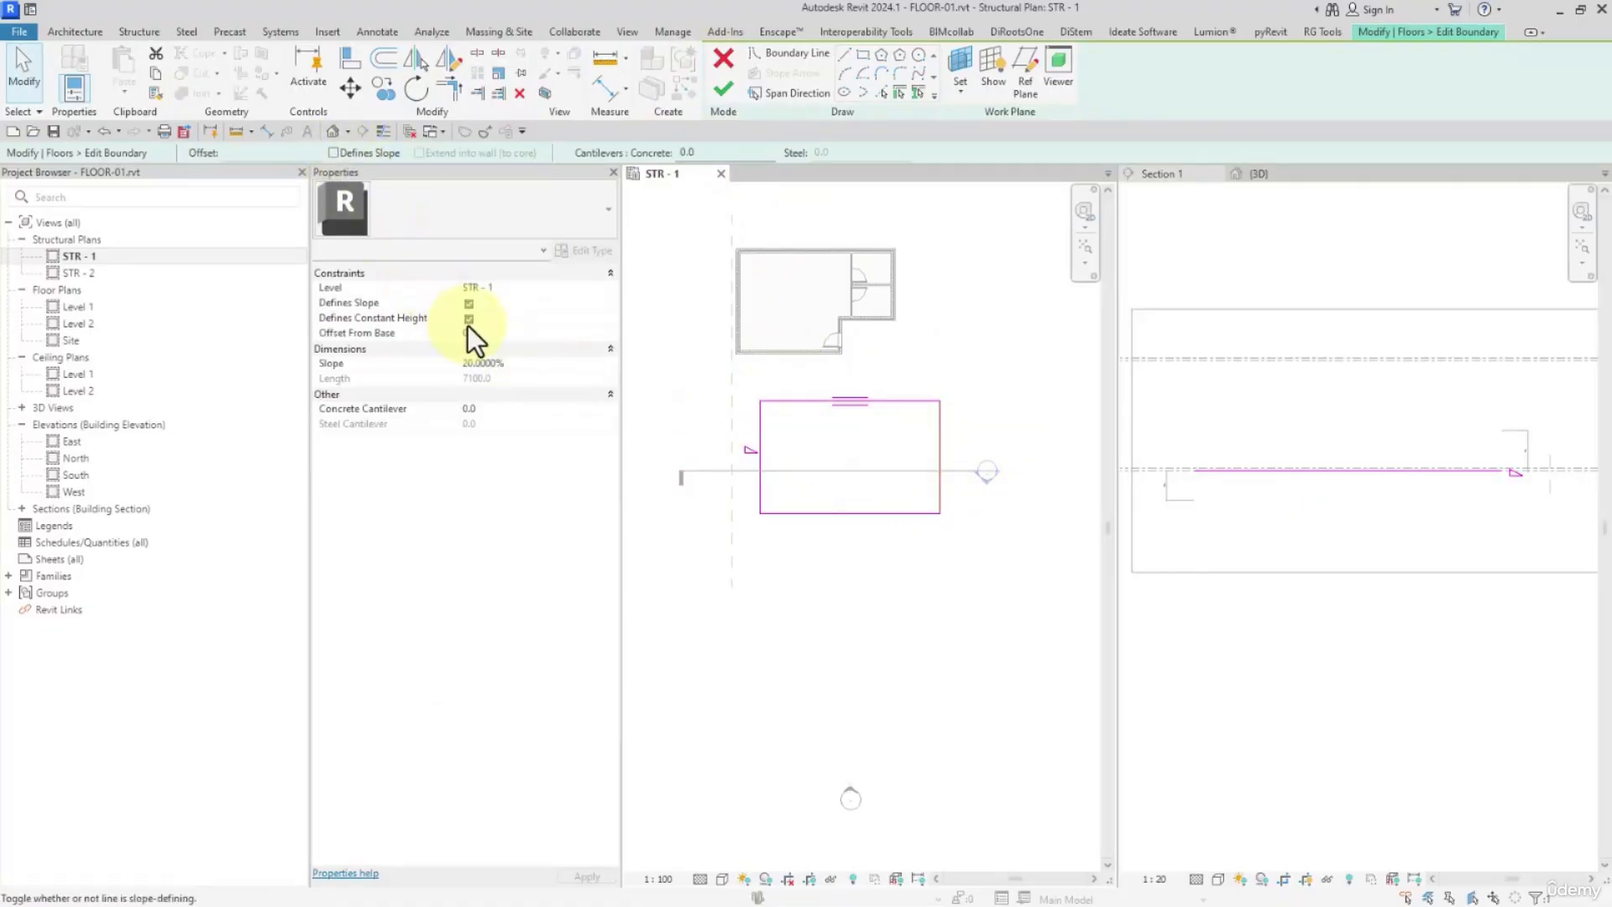
{"action": "left_click", "coordinate": [723, 88]}
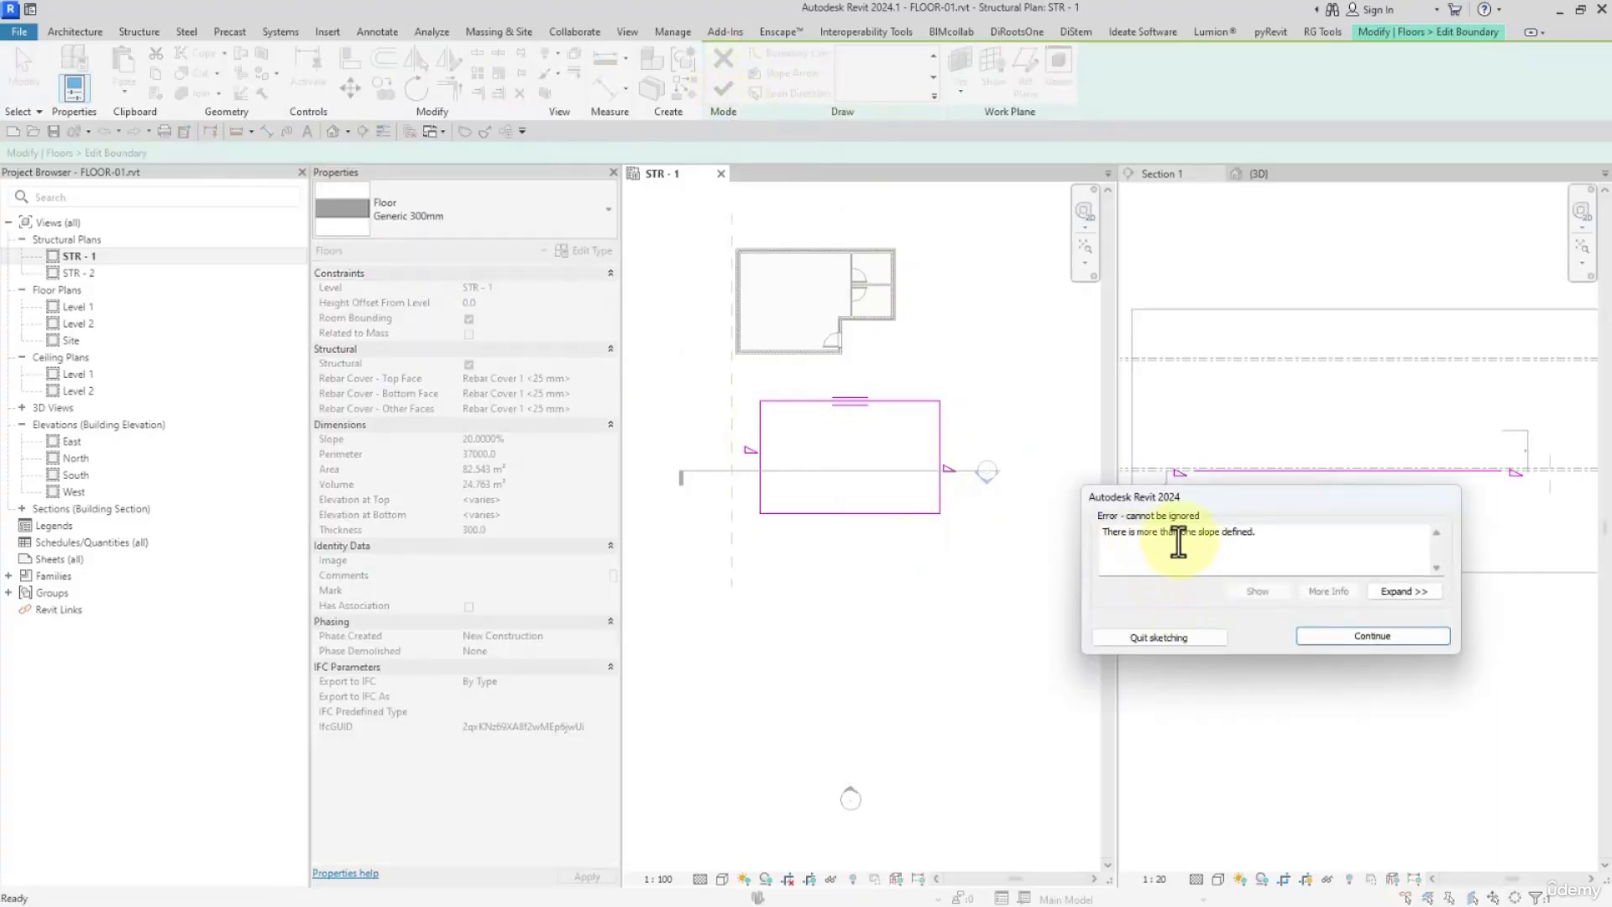
{"action": "left_click_drag", "start_coordinate": [1180, 535], "coordinate": [1275, 531]}
{"action": "left_click", "coordinate": [1374, 635]}
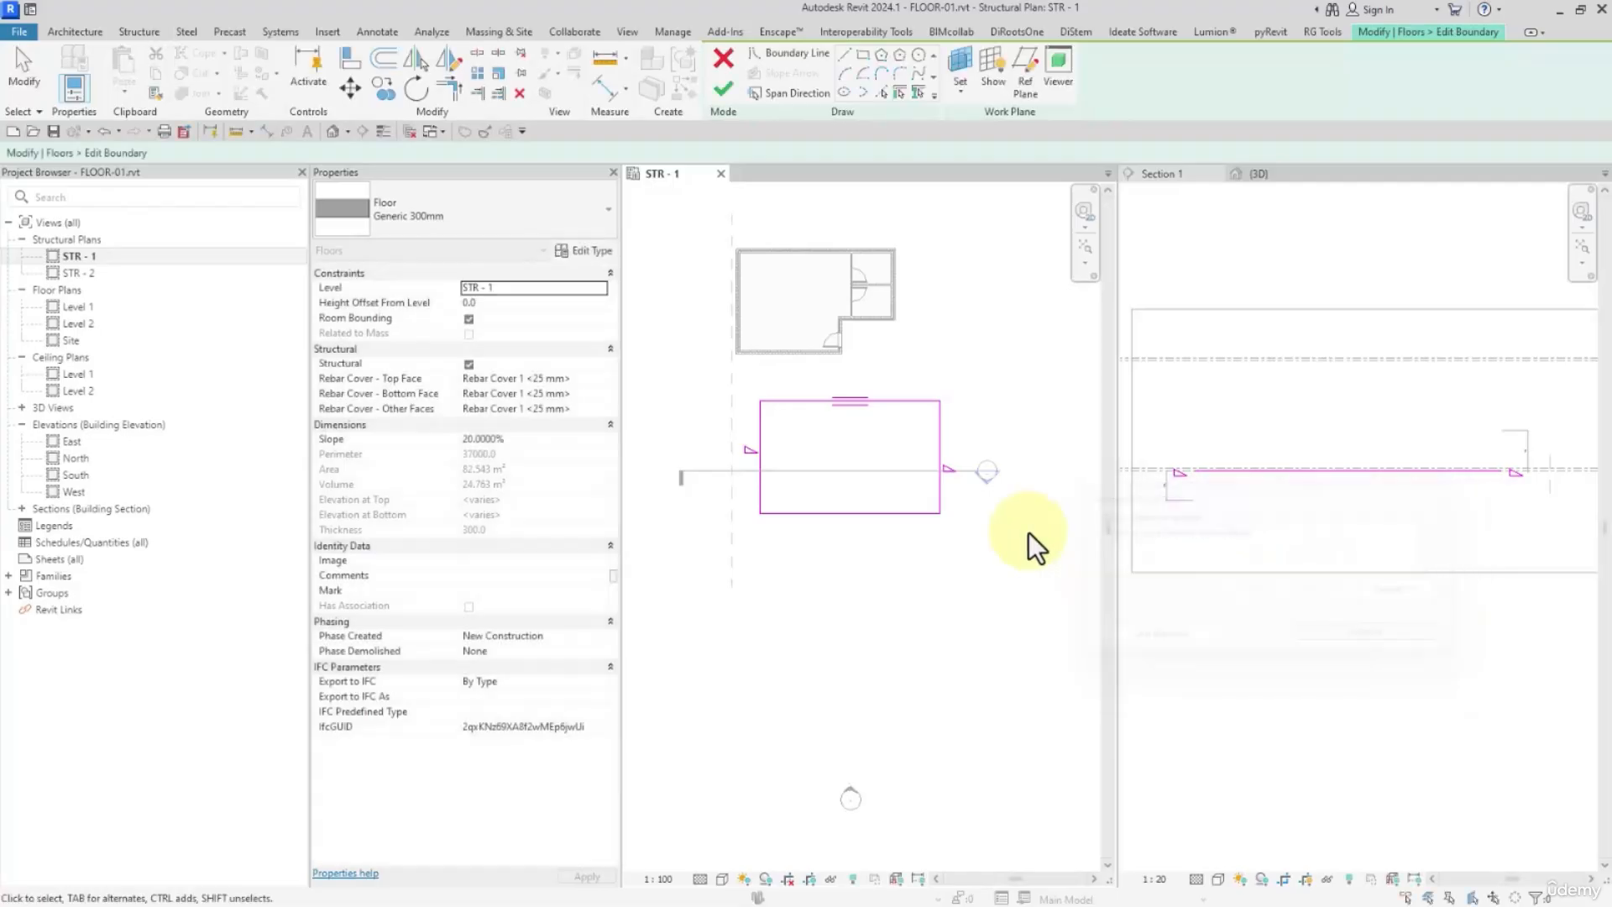
Turn off Defines Slope for the right edge of the rectangular floor's boundary
{"action": "left_click", "coordinate": [938, 447]}
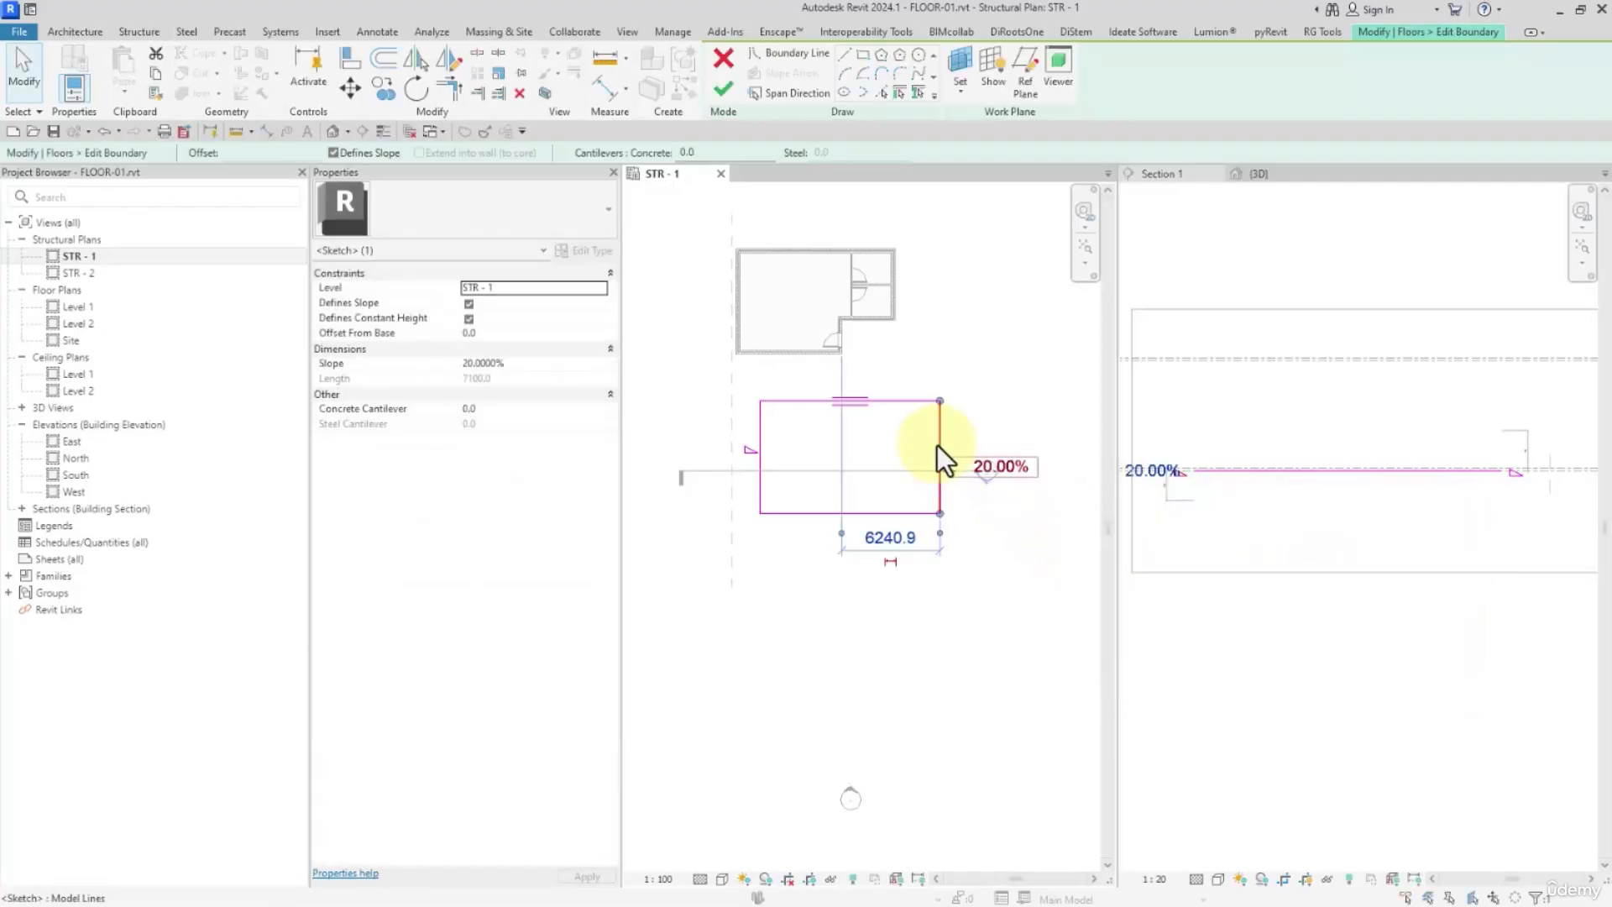
{"action": "left_click", "coordinate": [374, 153]}
{"action": "left_click", "coordinate": [743, 559]}
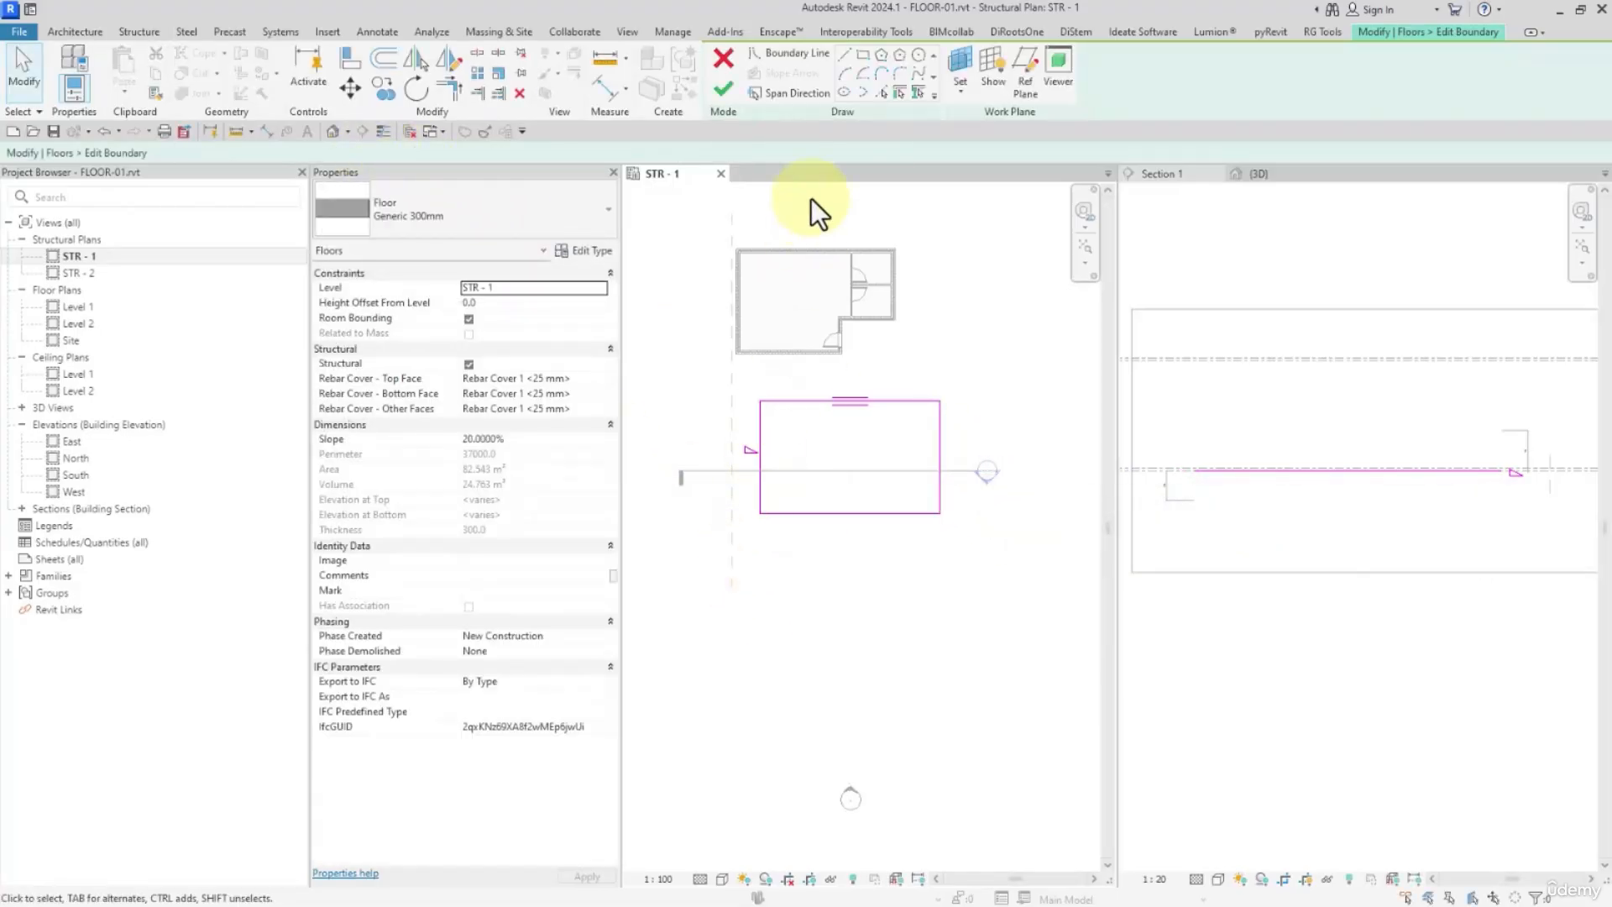
Turn off Defines Slope for the left edge of the rectangular floor's boundary
{"action": "left_click", "coordinate": [761, 425]}
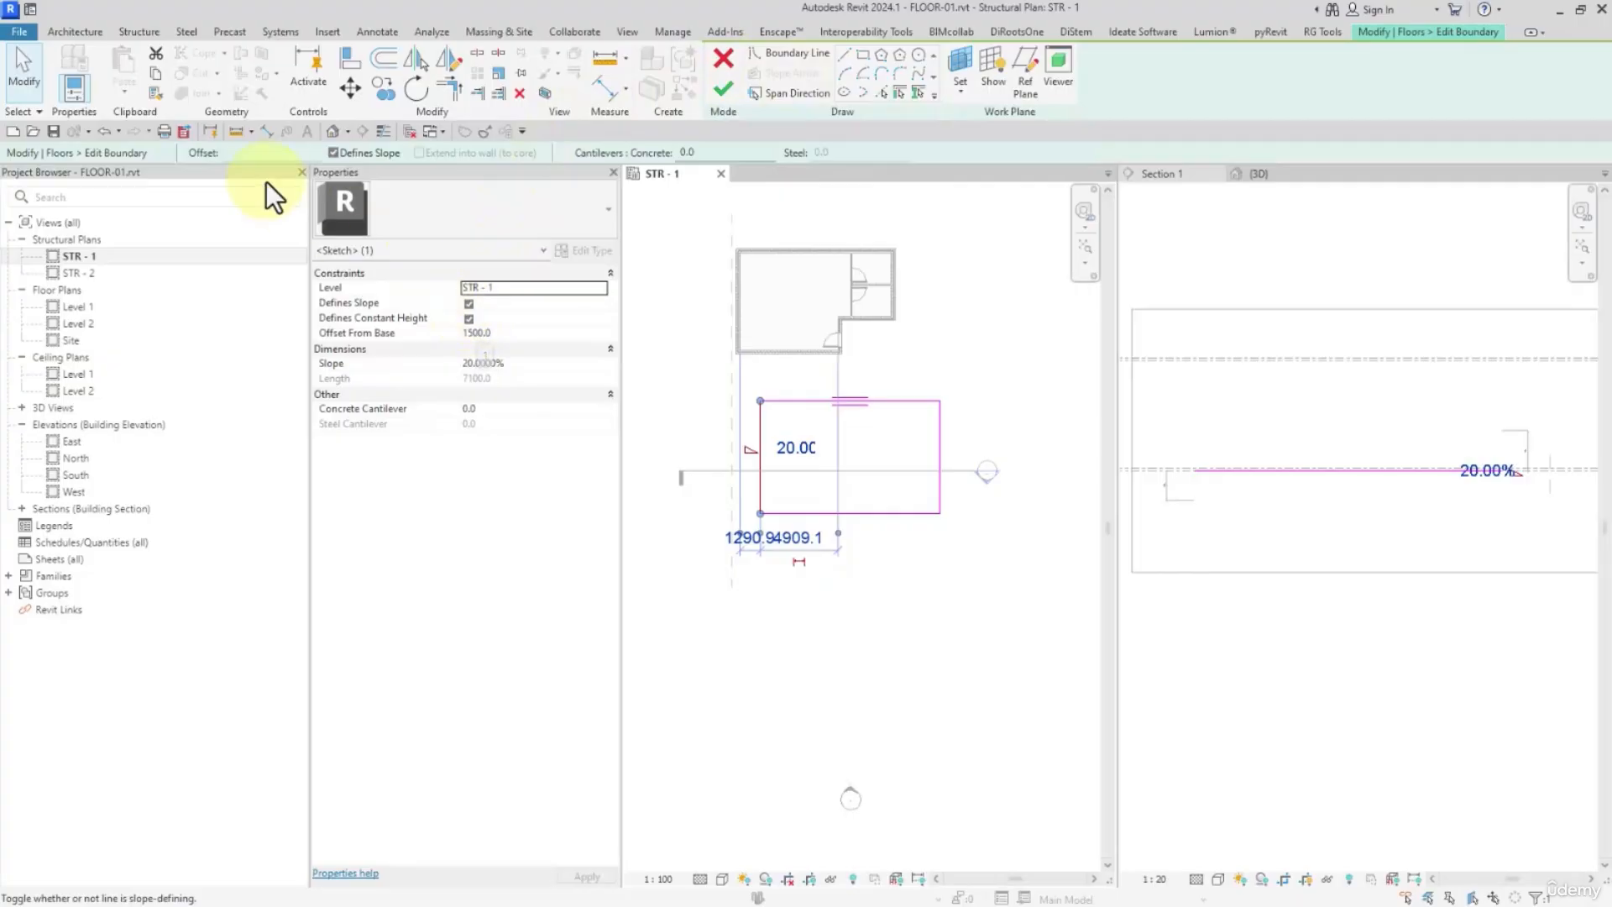
{"action": "left_click", "coordinate": [334, 153]}
{"action": "left_click", "coordinate": [930, 603]}
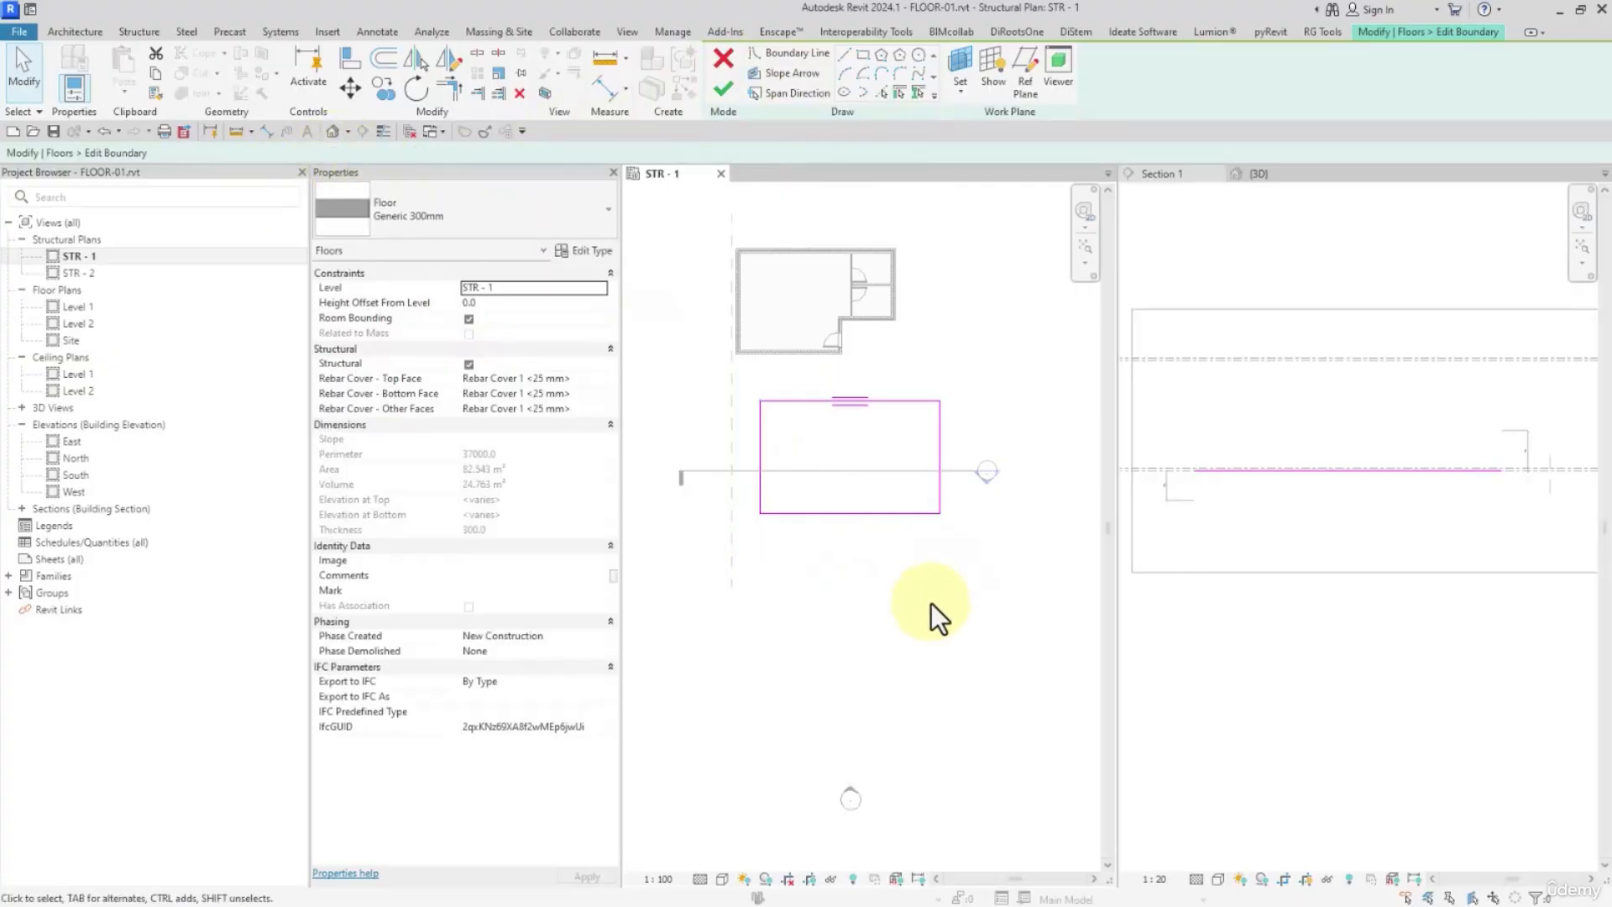
Draw a slope arrow across the rectangular floor from the left edge's midpoint to the right edge's midpoint
{"action": "left_click", "coordinate": [775, 74]}
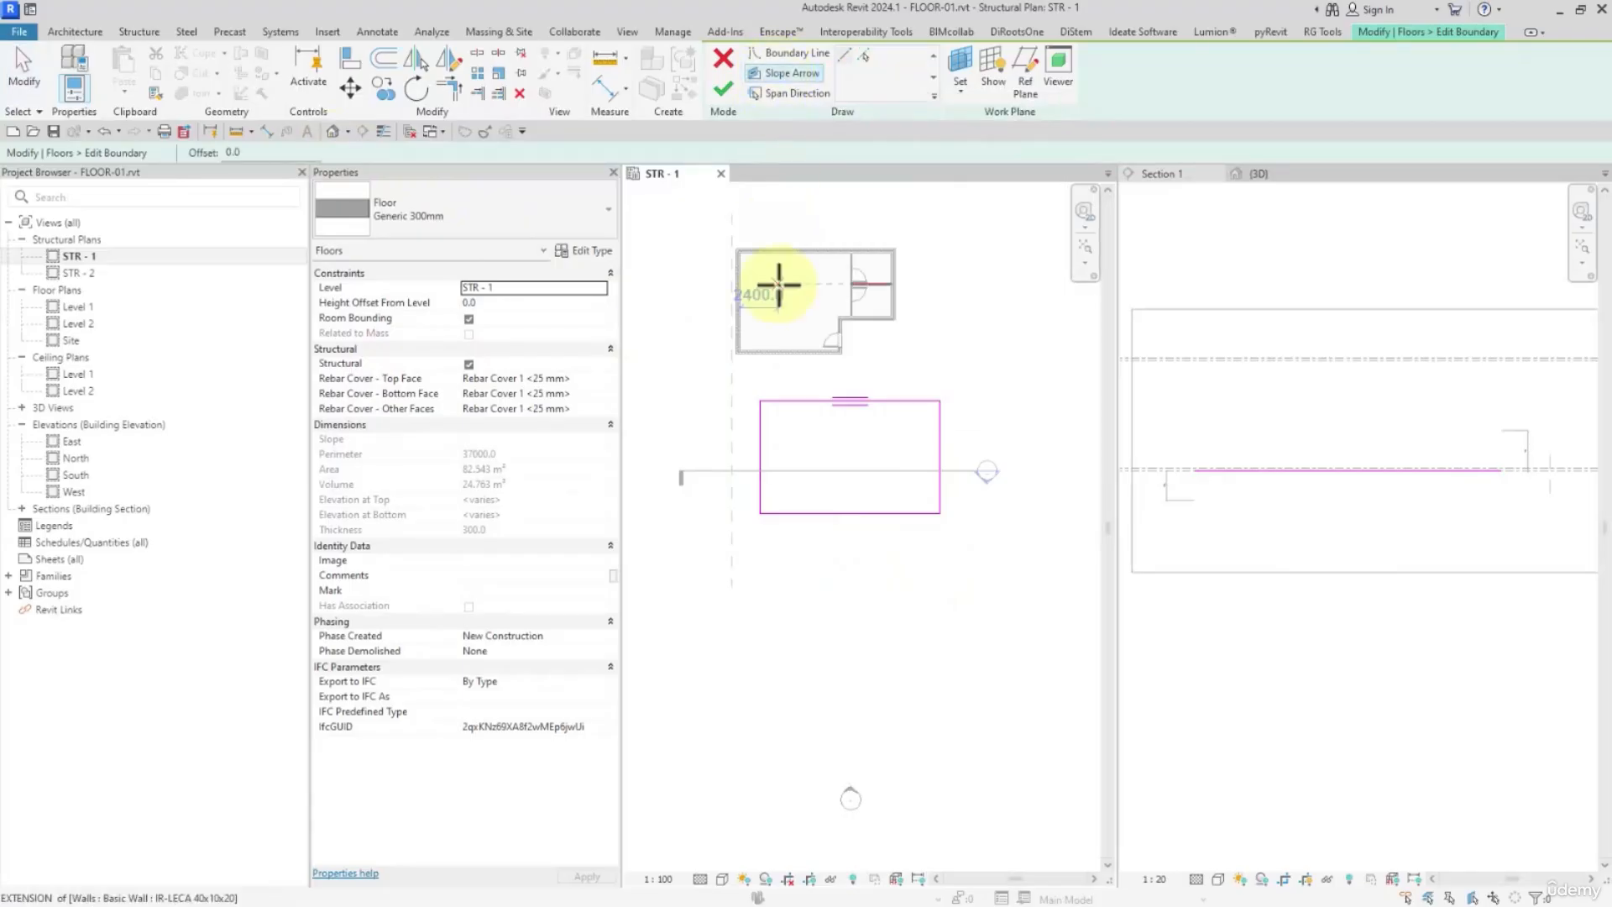
{"action": "left_click", "coordinate": [760, 453]}
{"action": "left_click", "coordinate": [938, 457]}
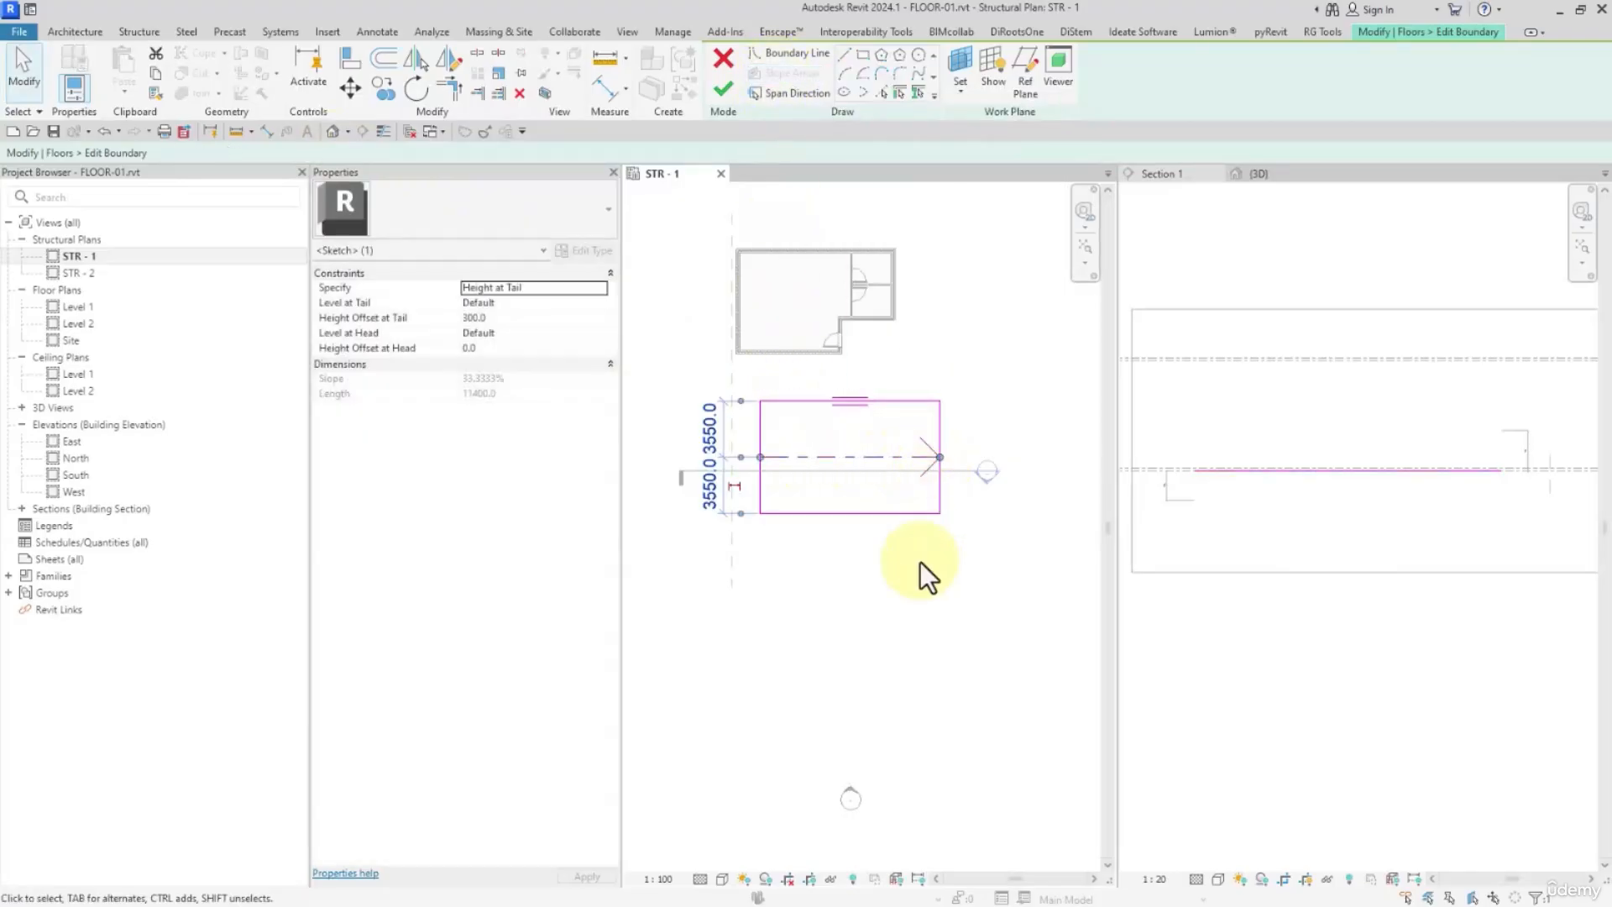
{"action": "key", "text": "Escape"}
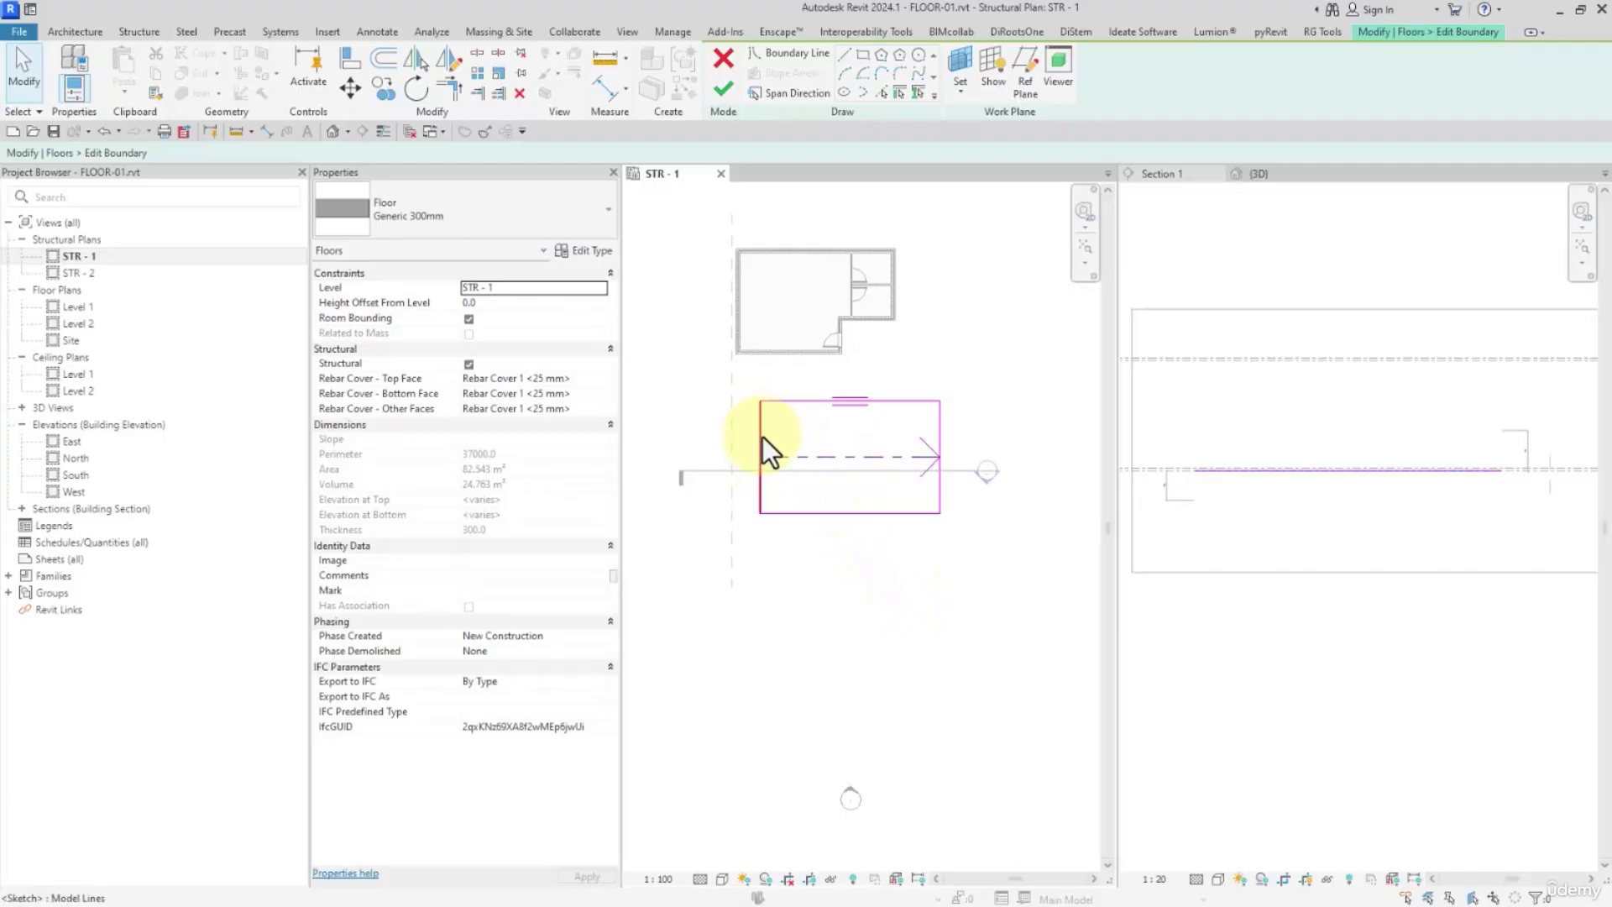
{"action": "left_click", "coordinate": [823, 461]}
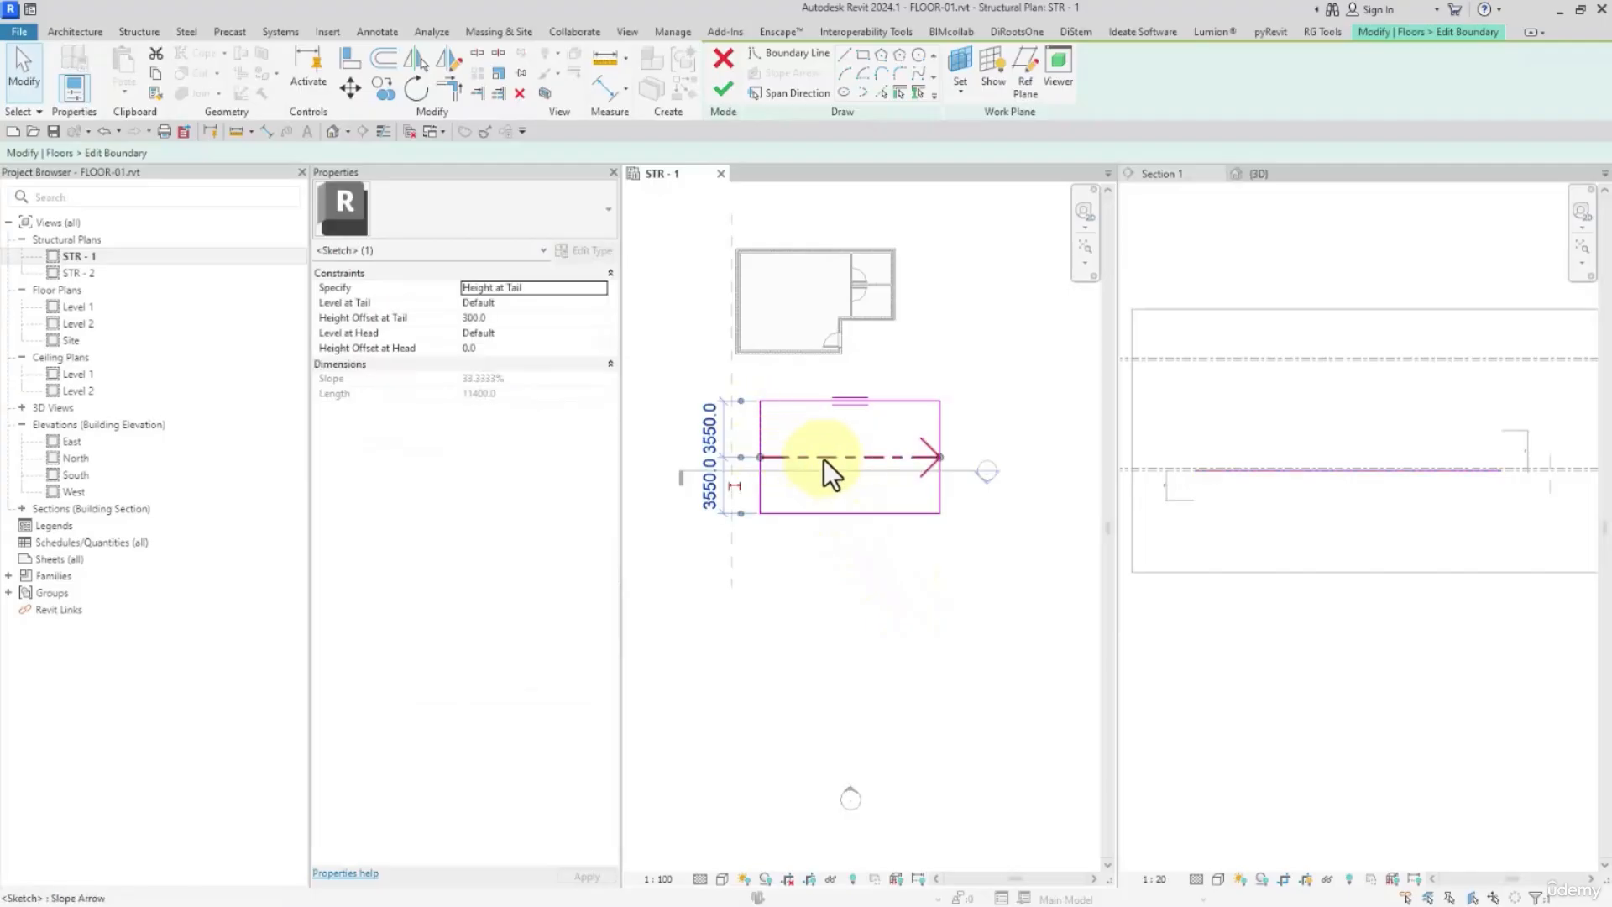
{"action": "left_click", "coordinate": [845, 546]}
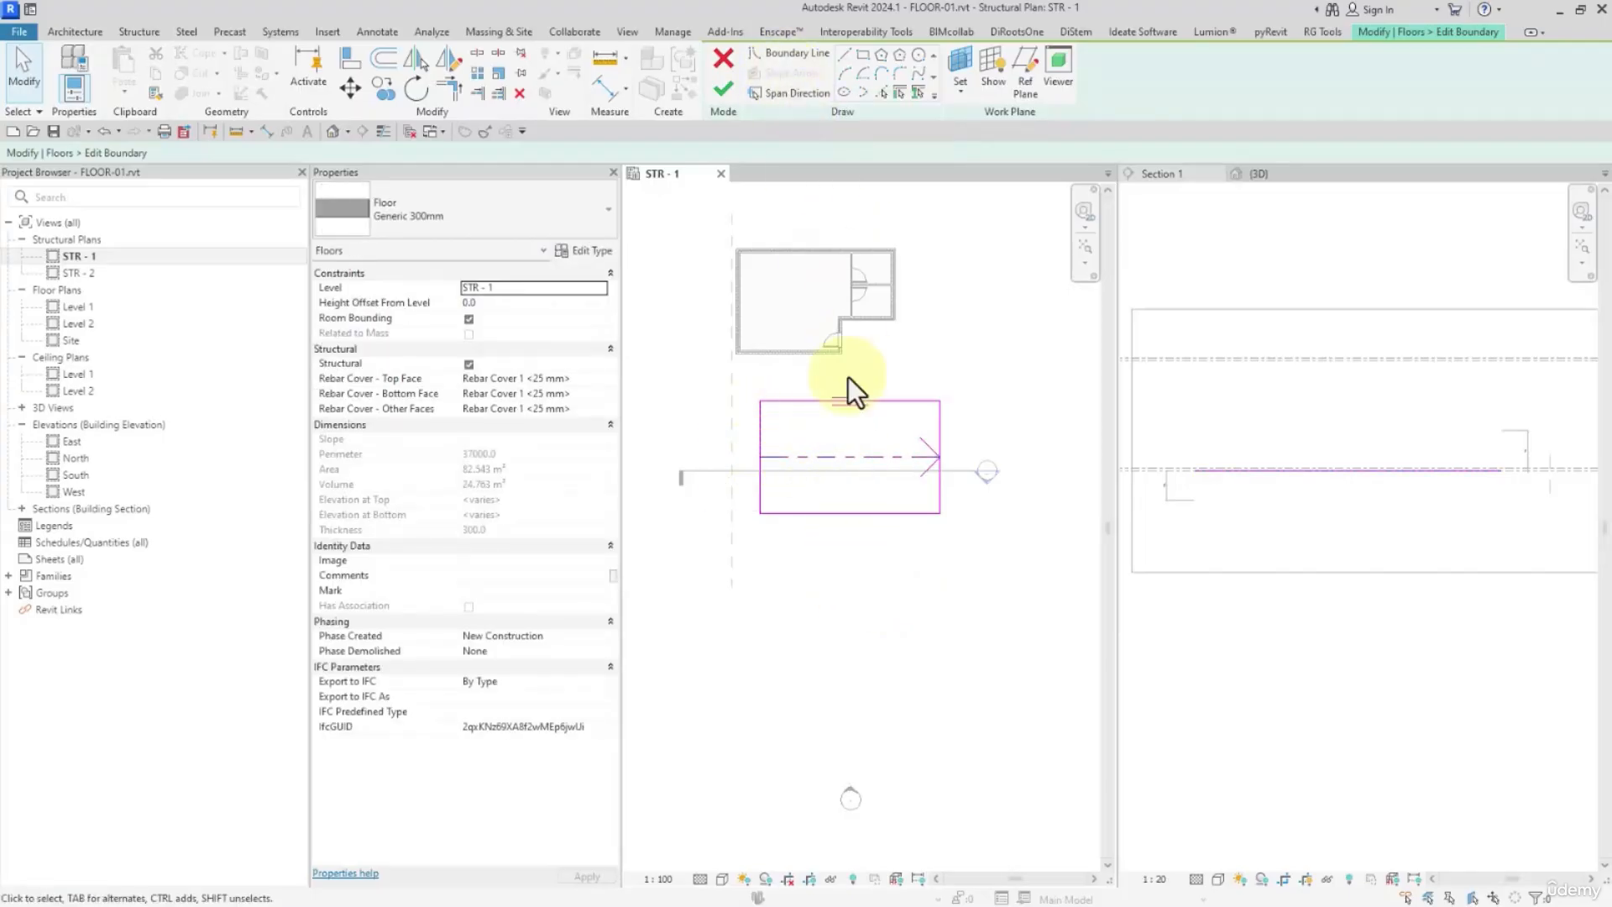
Check the left edge's slope properties with the arrow in place and finish the floor boundary edit
{"action": "left_click", "coordinate": [760, 422]}
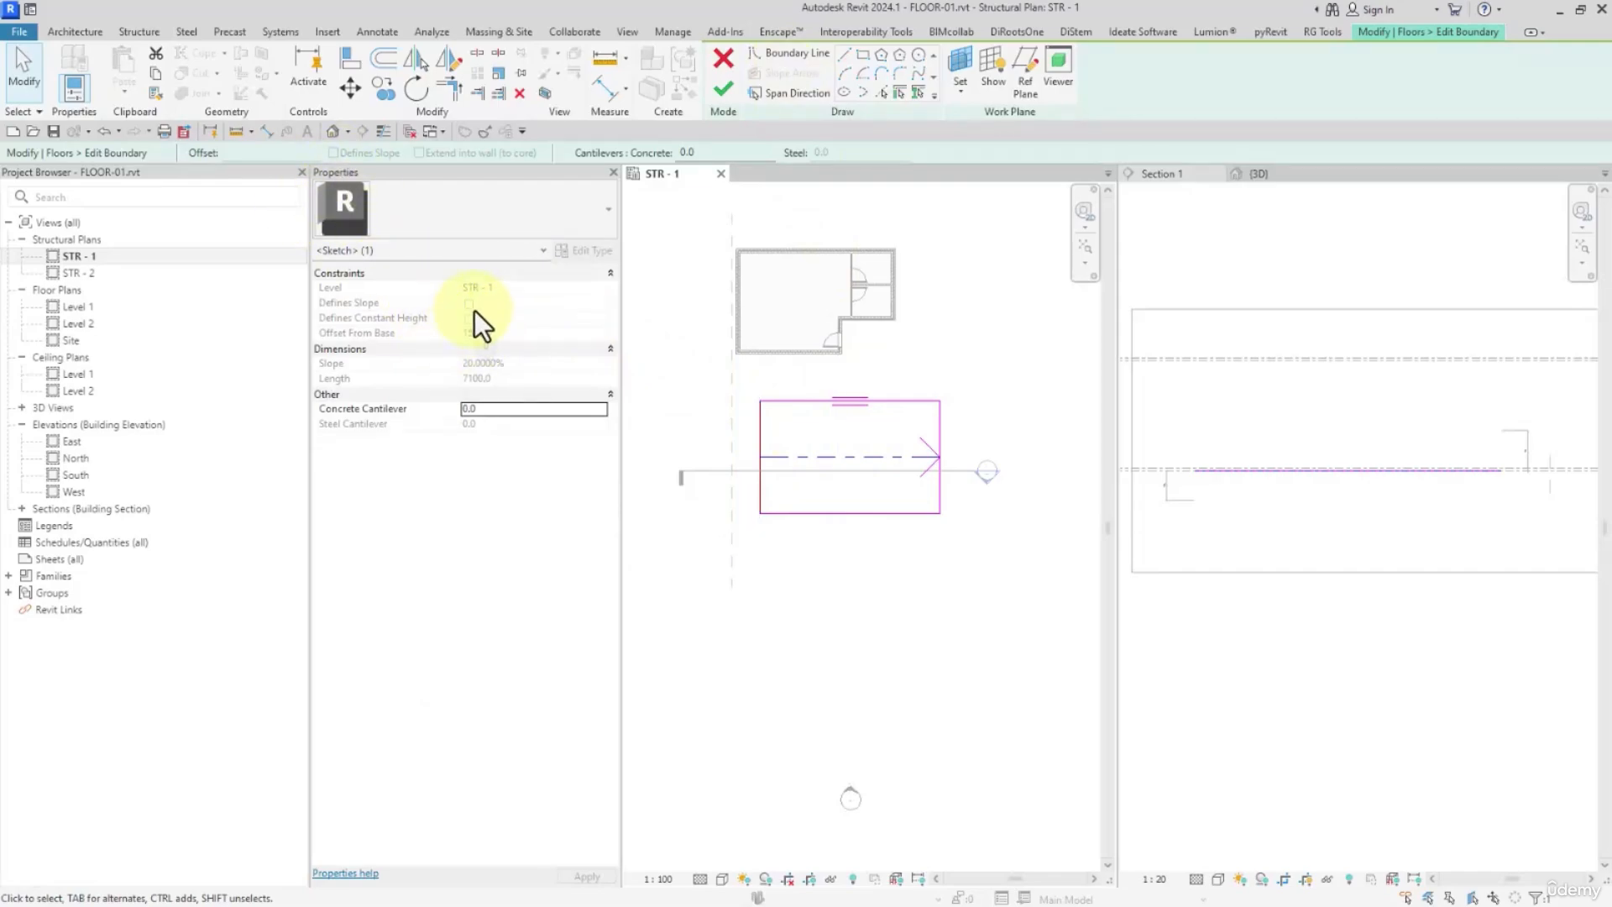
{"action": "left_click", "coordinate": [818, 639]}
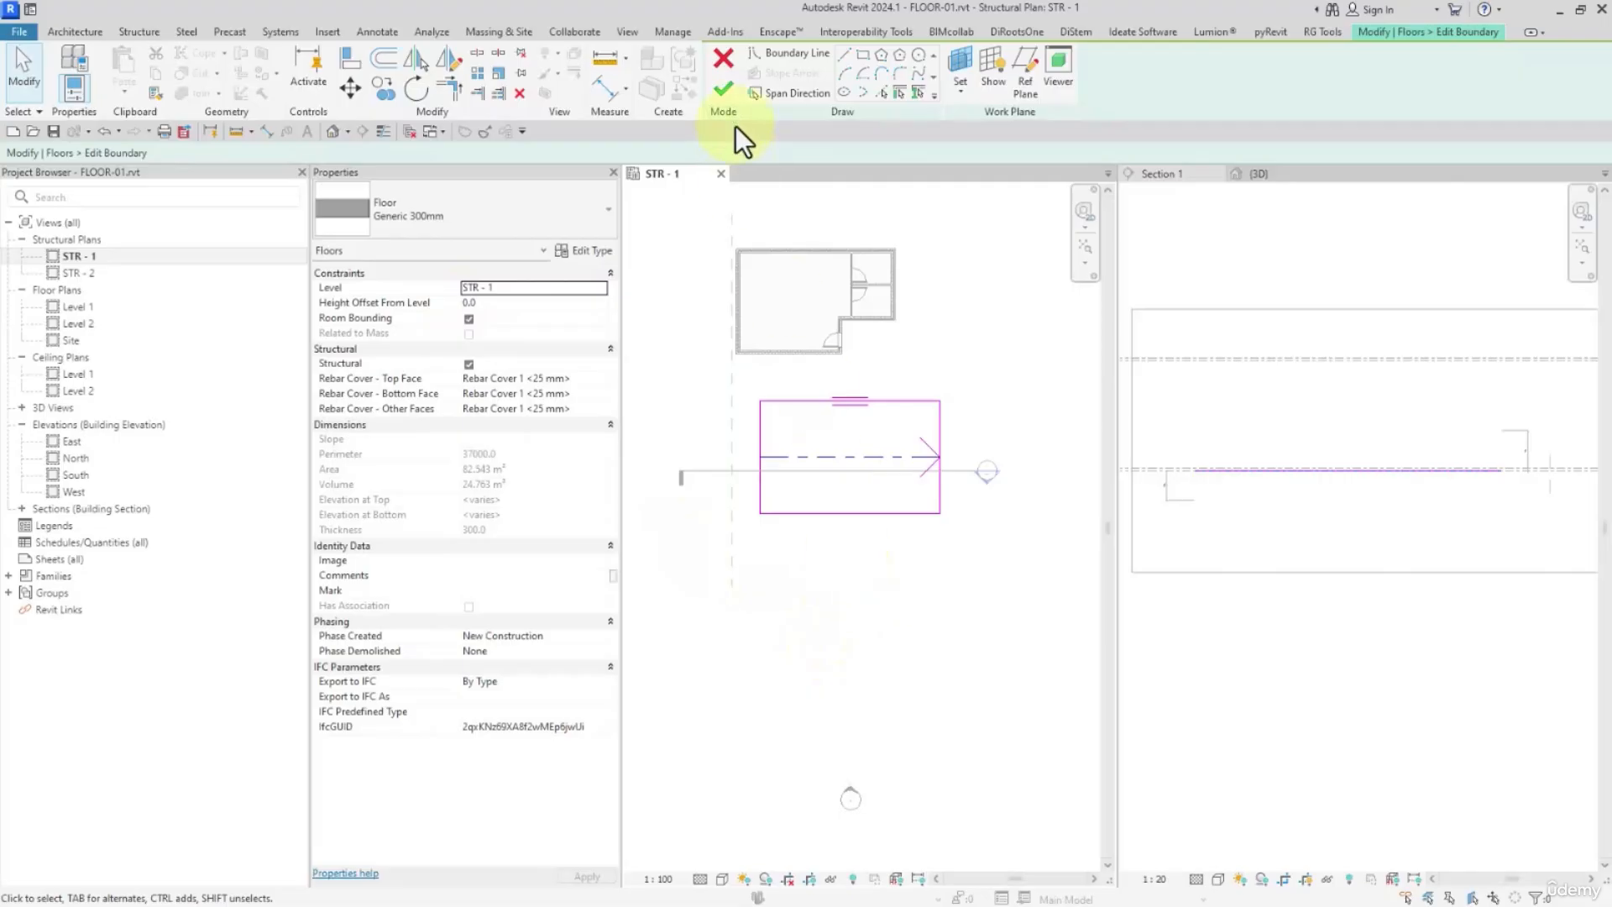
{"action": "left_click", "coordinate": [723, 88]}
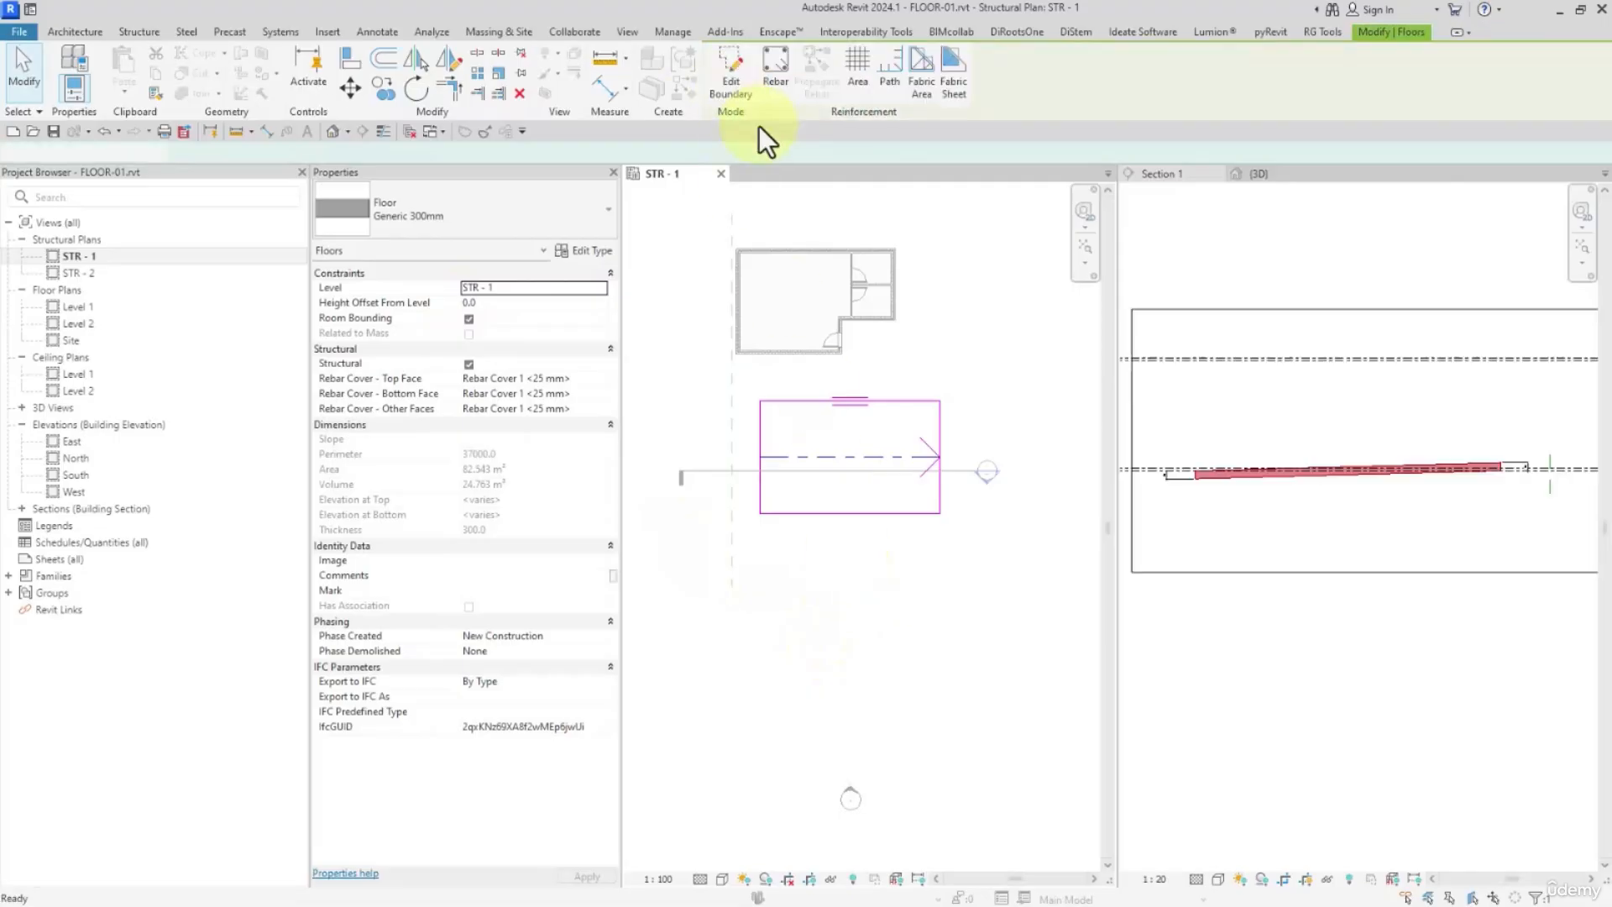
Reopen the rectangular floor's boundary sketch, select the slope arrow and view its Specify options
{"action": "double_click", "coordinate": [843, 430]}
{"action": "left_click", "coordinate": [844, 458]}
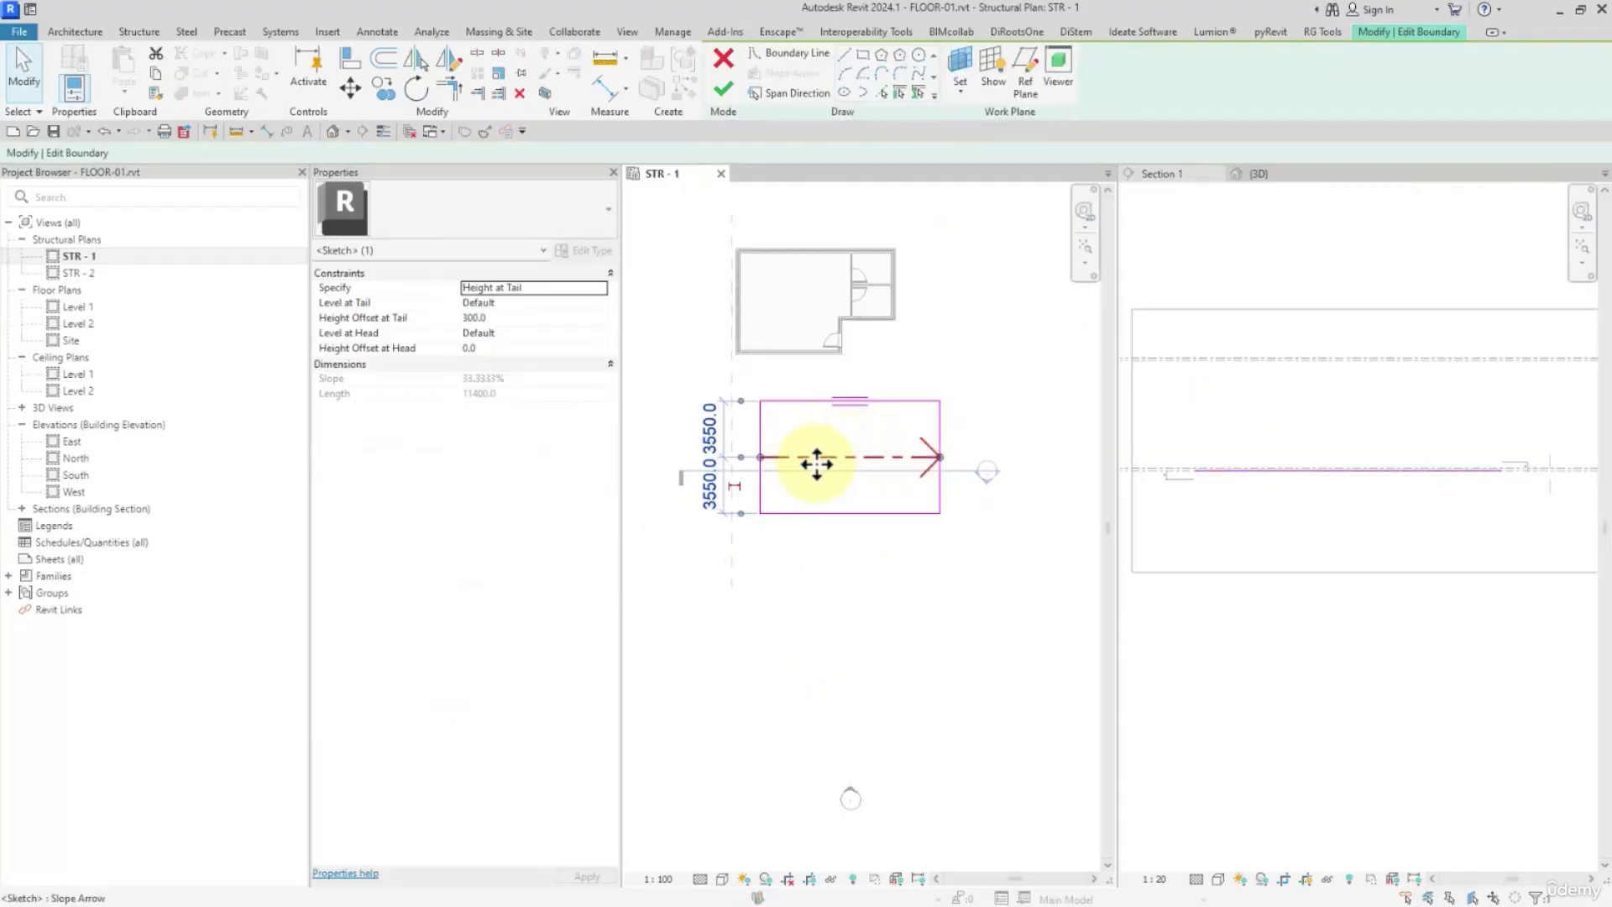
{"action": "scroll", "coordinate": [816, 463], "scroll_direction": "up", "scroll_amount": 4}
{"action": "scroll", "coordinate": [964, 468], "scroll_direction": "down", "scroll_amount": 3}
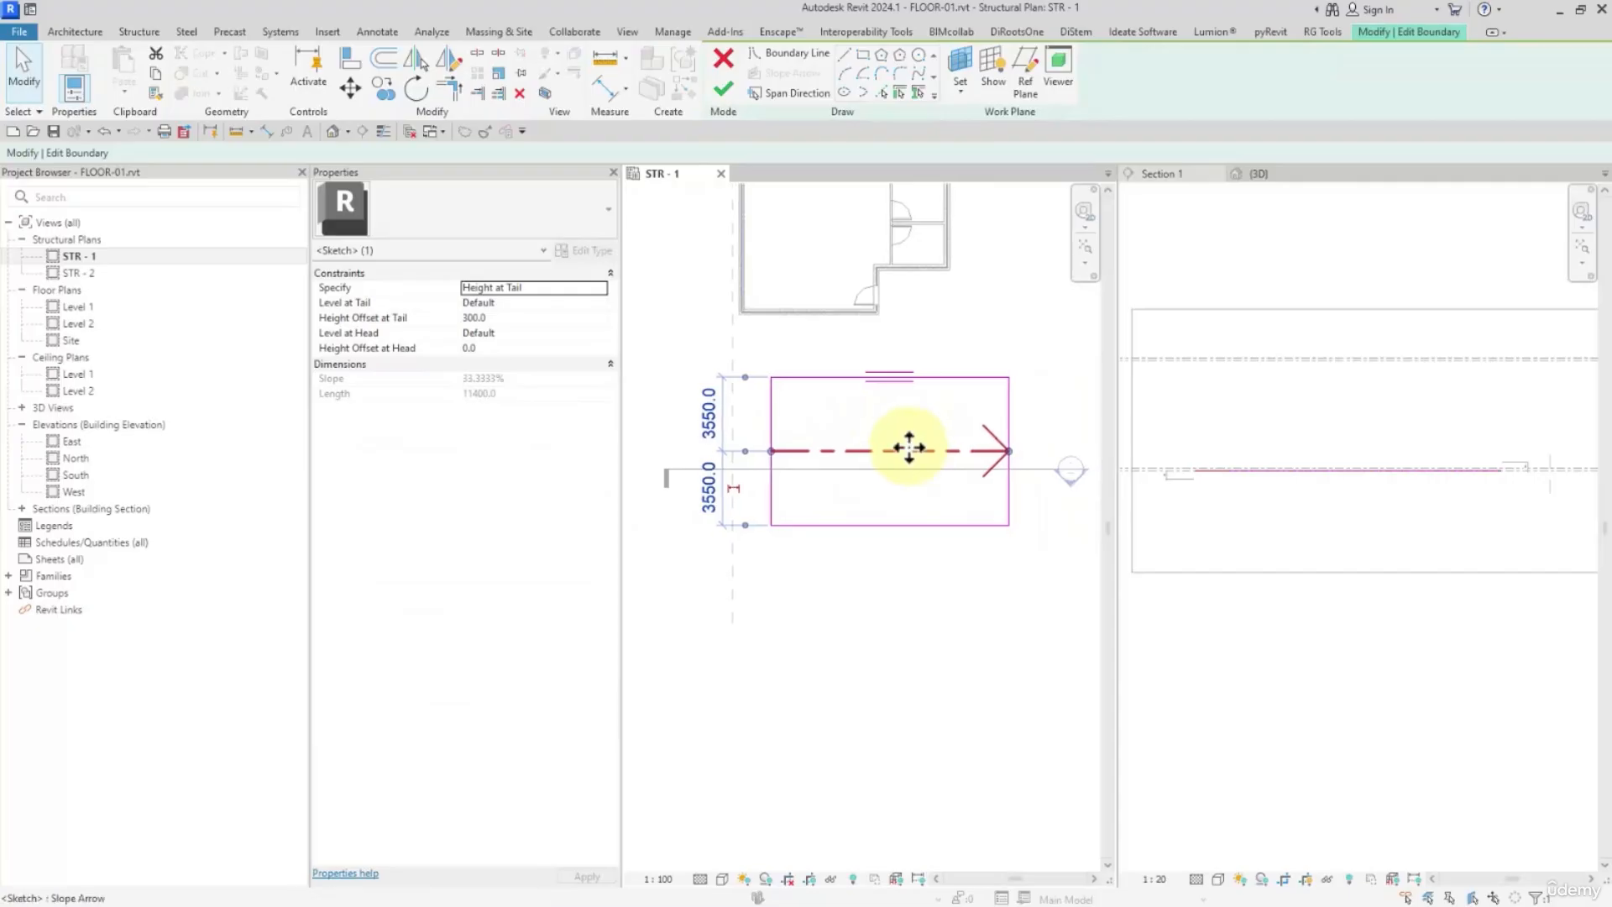
{"action": "middle_click_drag", "start_coordinate": [911, 475], "coordinate": [925, 457]}
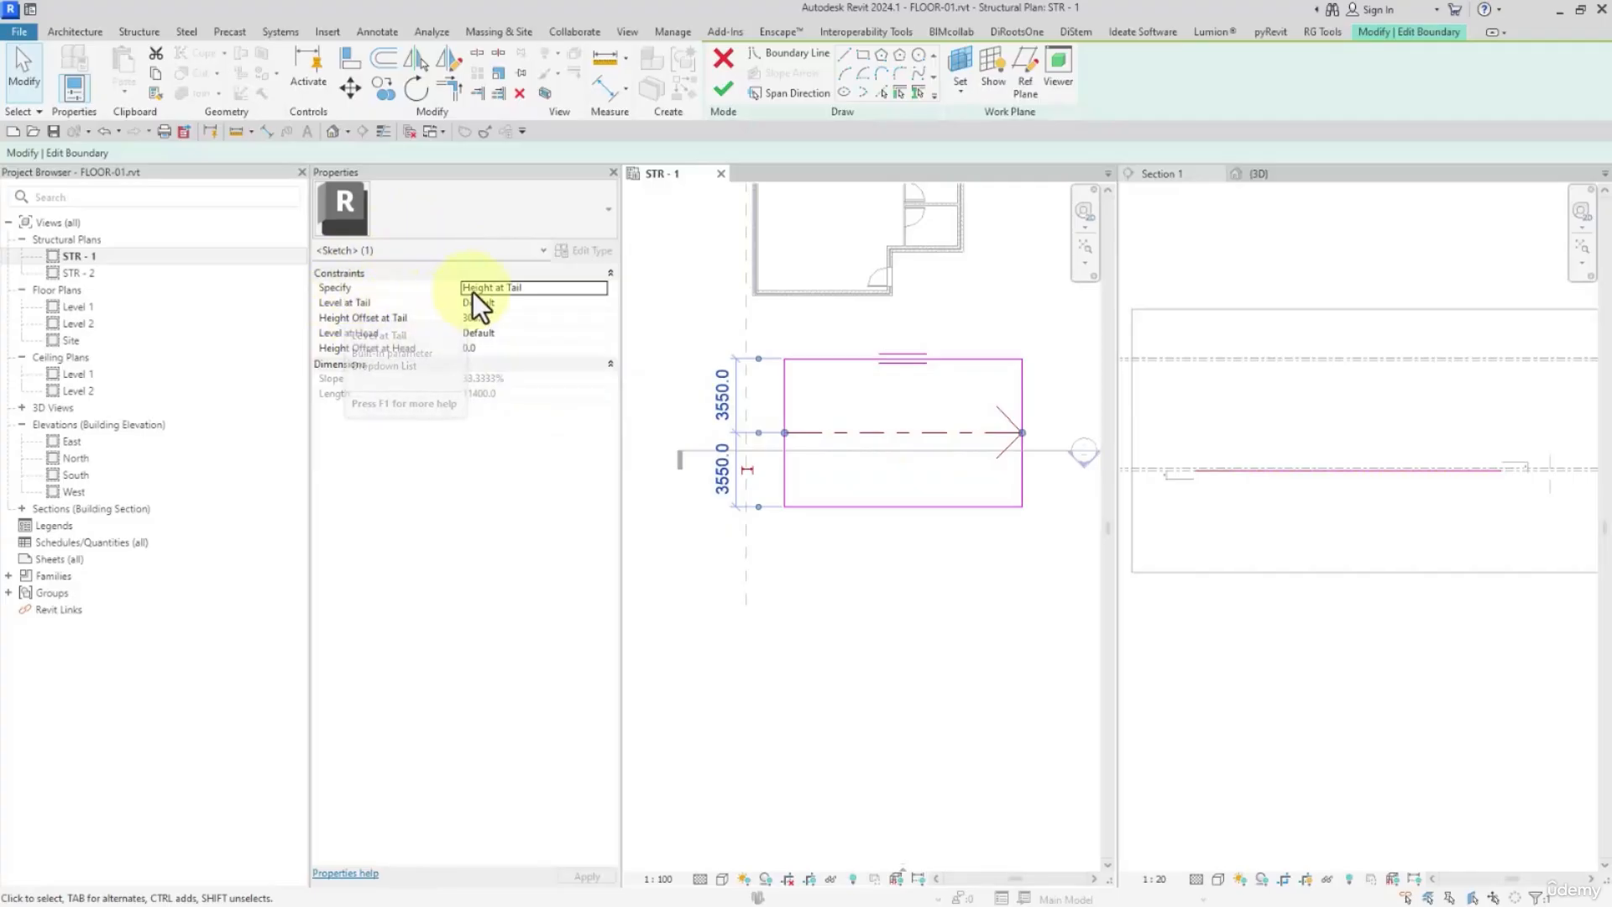
{"action": "left_click", "coordinate": [605, 288]}
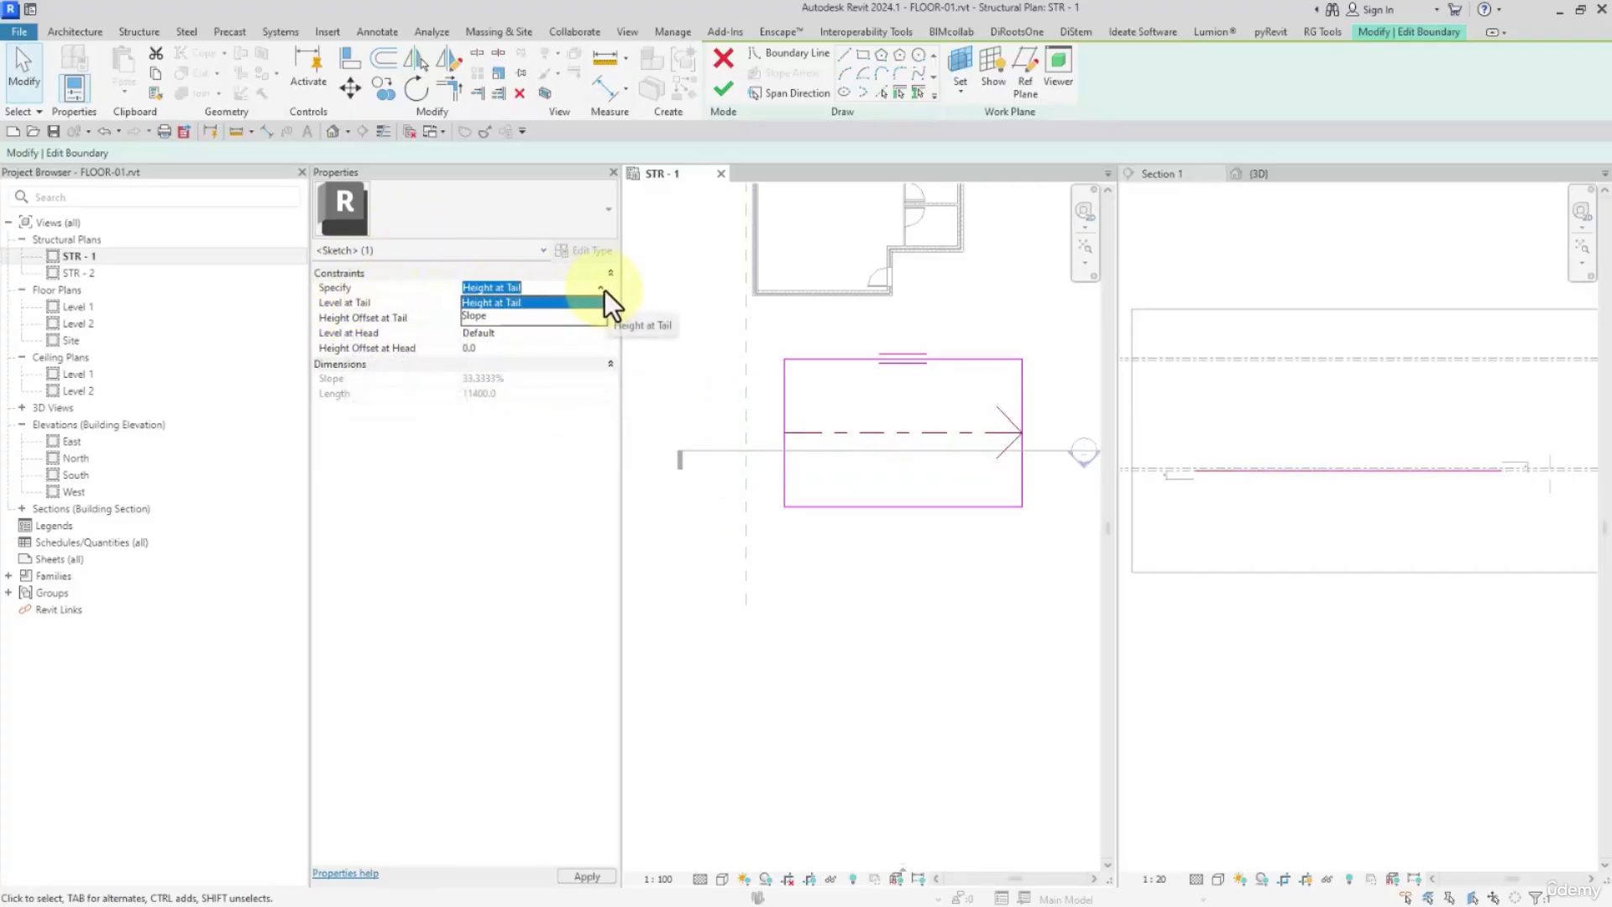
{"action": "left_click", "coordinate": [605, 290]}
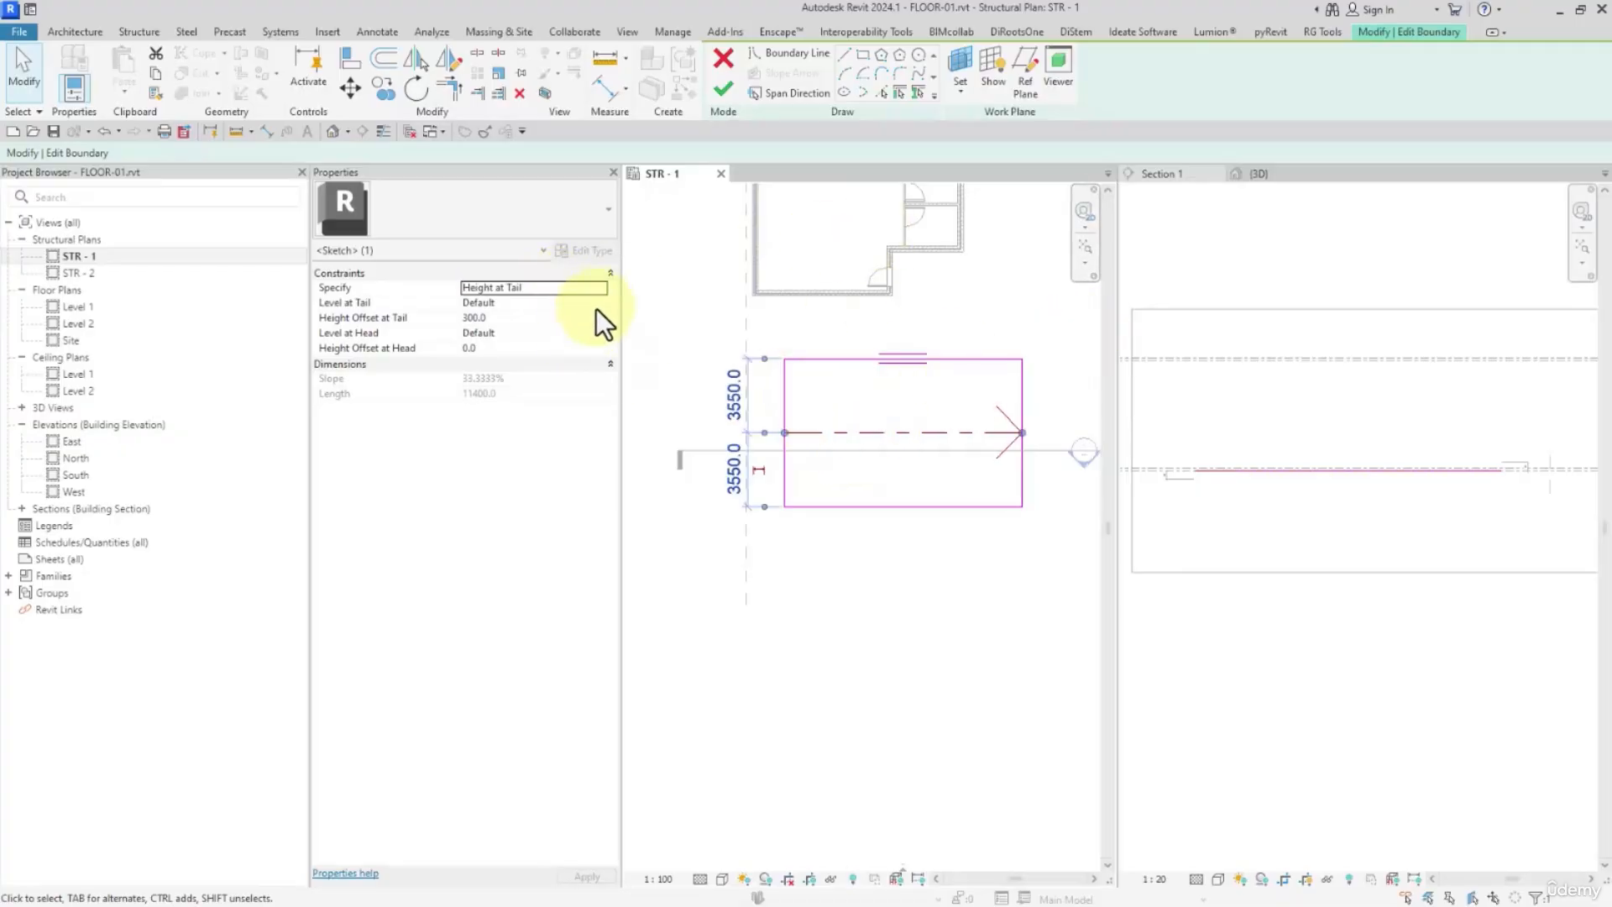
Define the slope arrow by Slope instead of tail height, set the slope to 15% and finish the sketch
{"action": "left_click", "coordinate": [587, 287]}
{"action": "left_click", "coordinate": [500, 315]}
{"action": "left_click", "coordinate": [522, 379]}
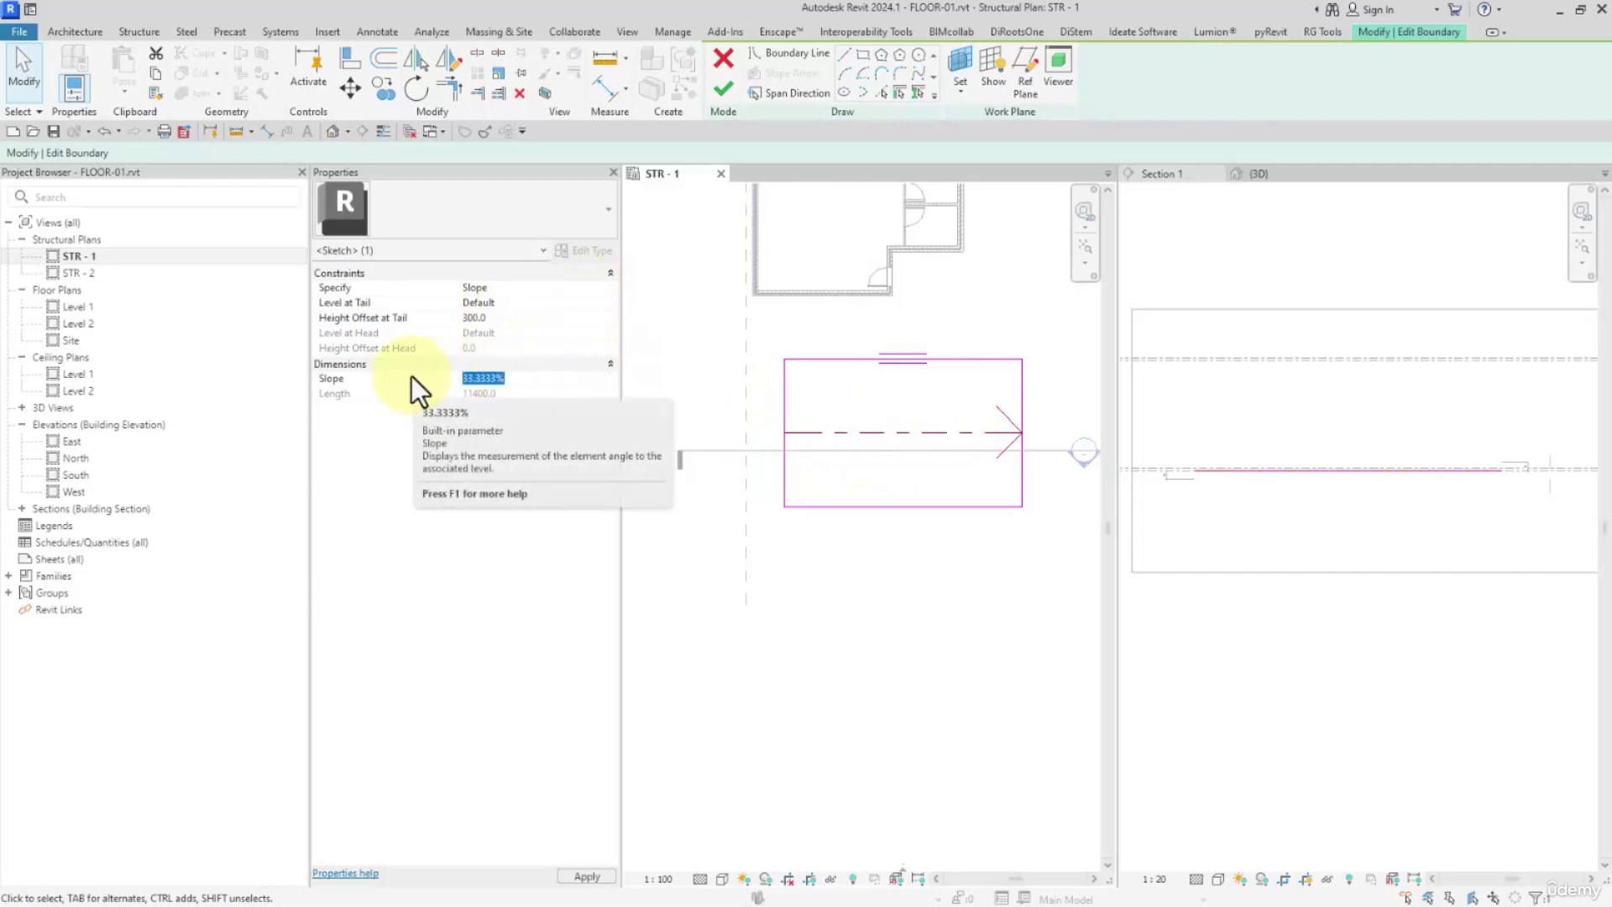
{"action": "type", "text": "15"}
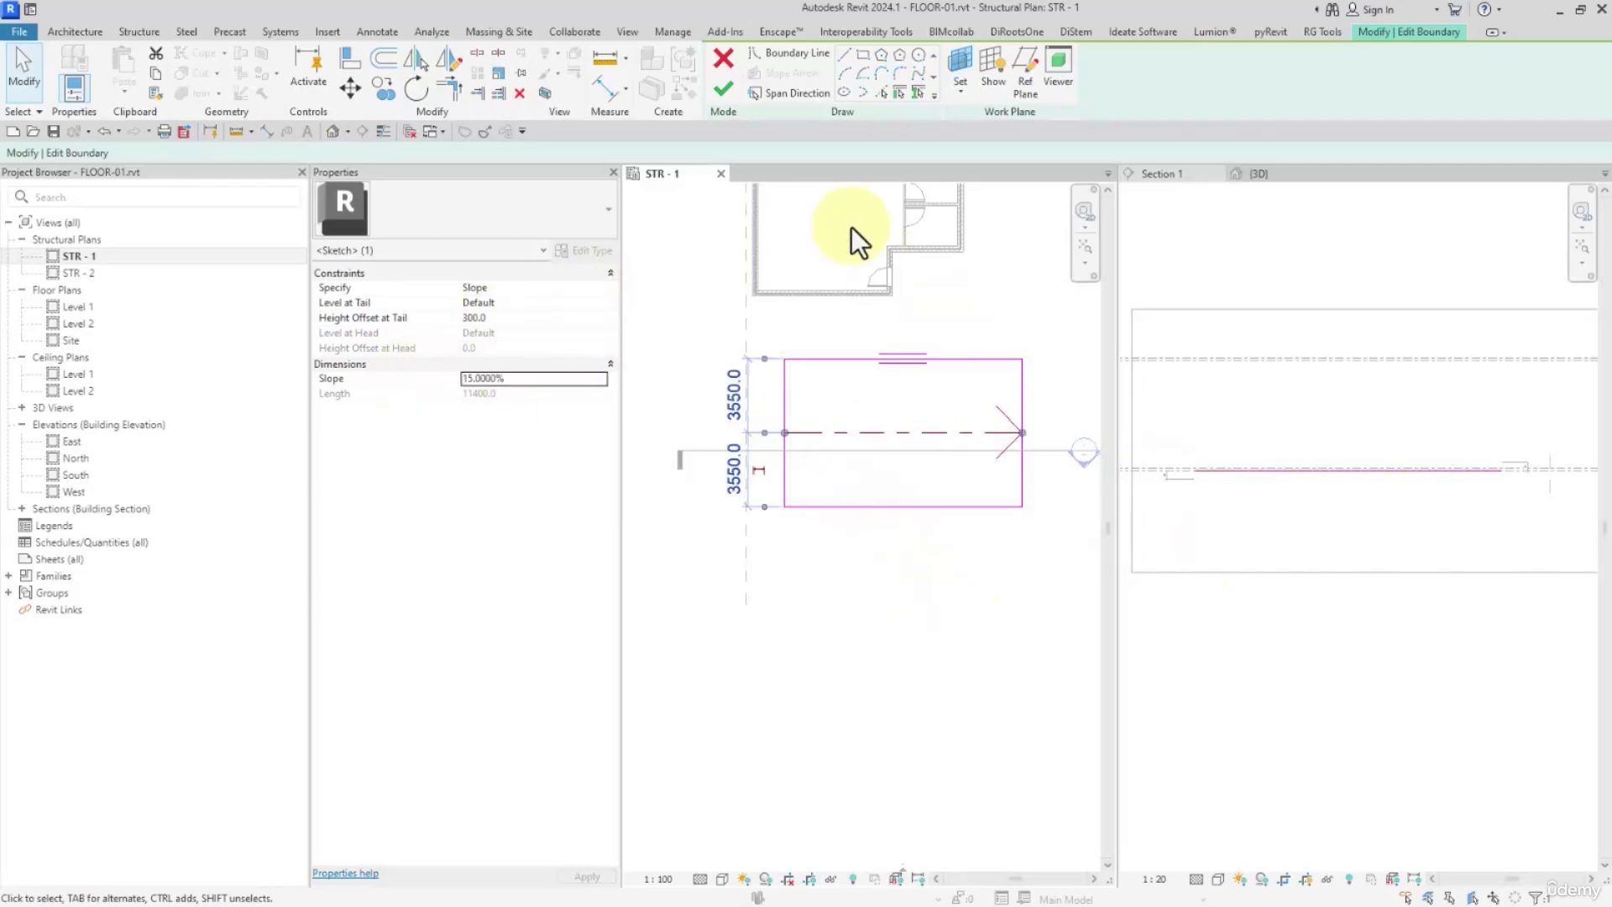
{"action": "left_click", "coordinate": [722, 89]}
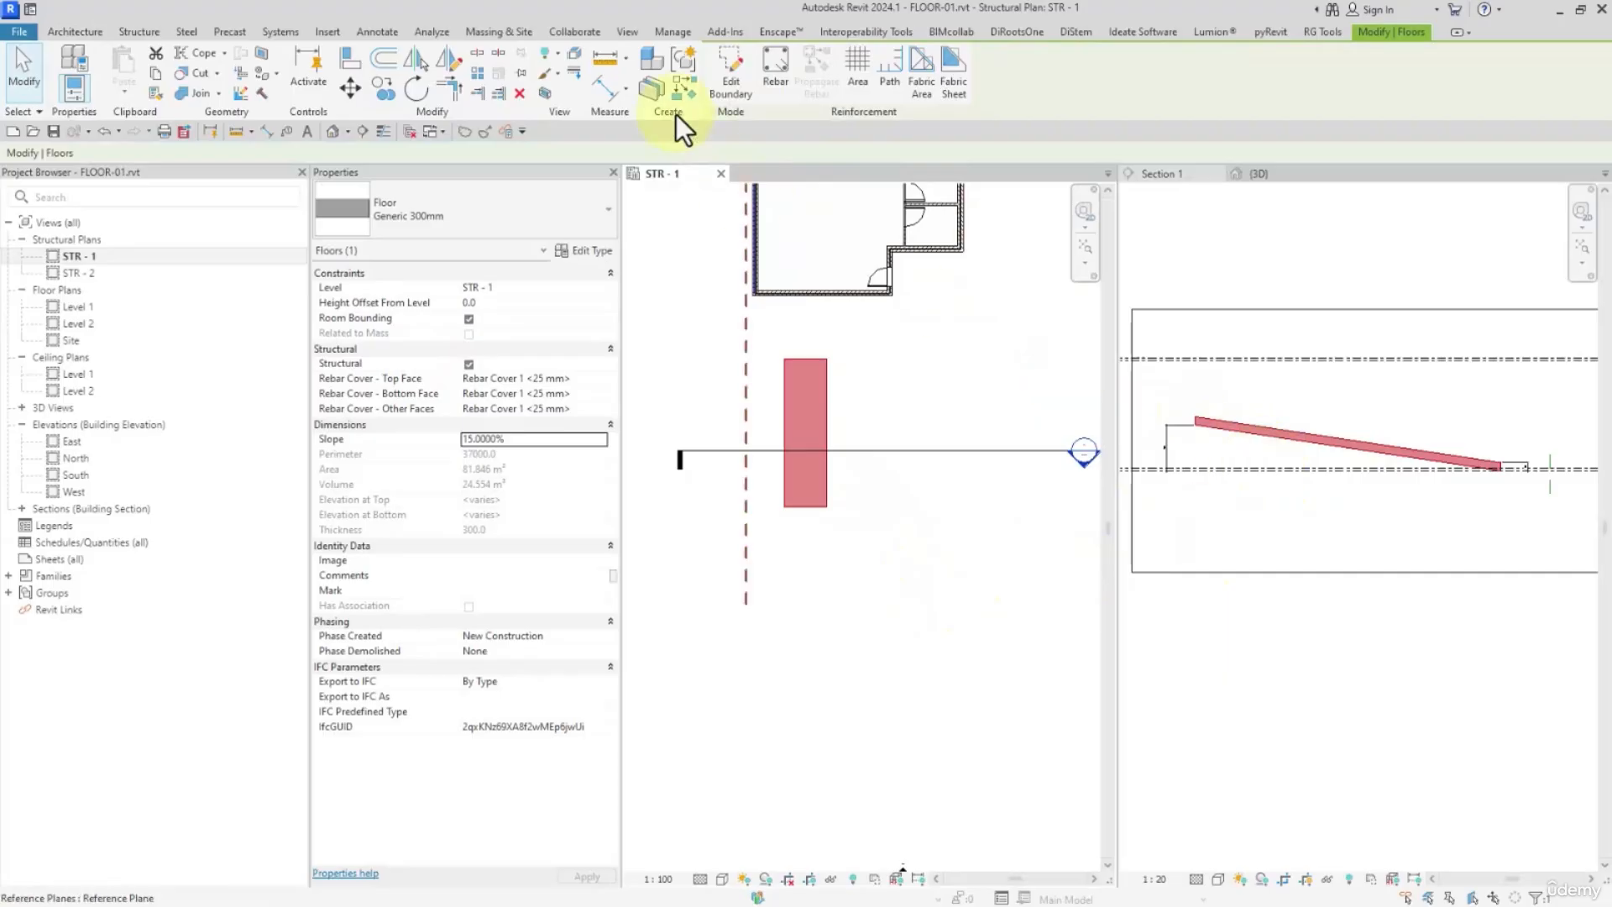
In the floor's boundary sketch, define the slope arrow by Height at Tail with a 1200 tail offset, then finish and check Section 1
{"action": "left_click", "coordinate": [731, 68]}
{"action": "left_click", "coordinate": [840, 433]}
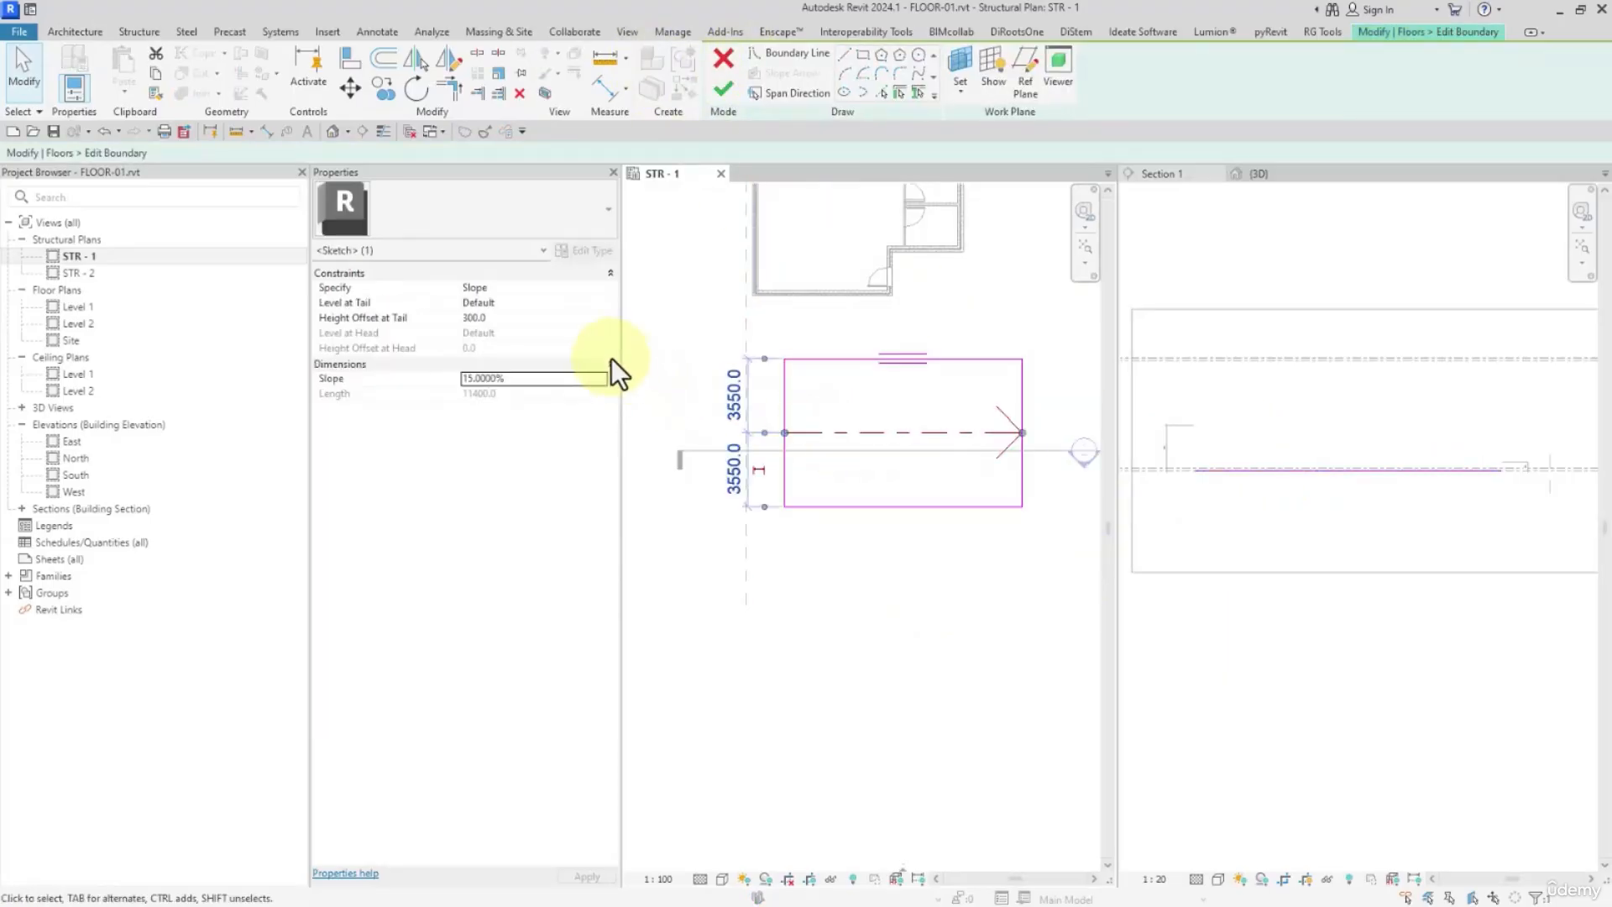
{"action": "left_click", "coordinate": [588, 288]}
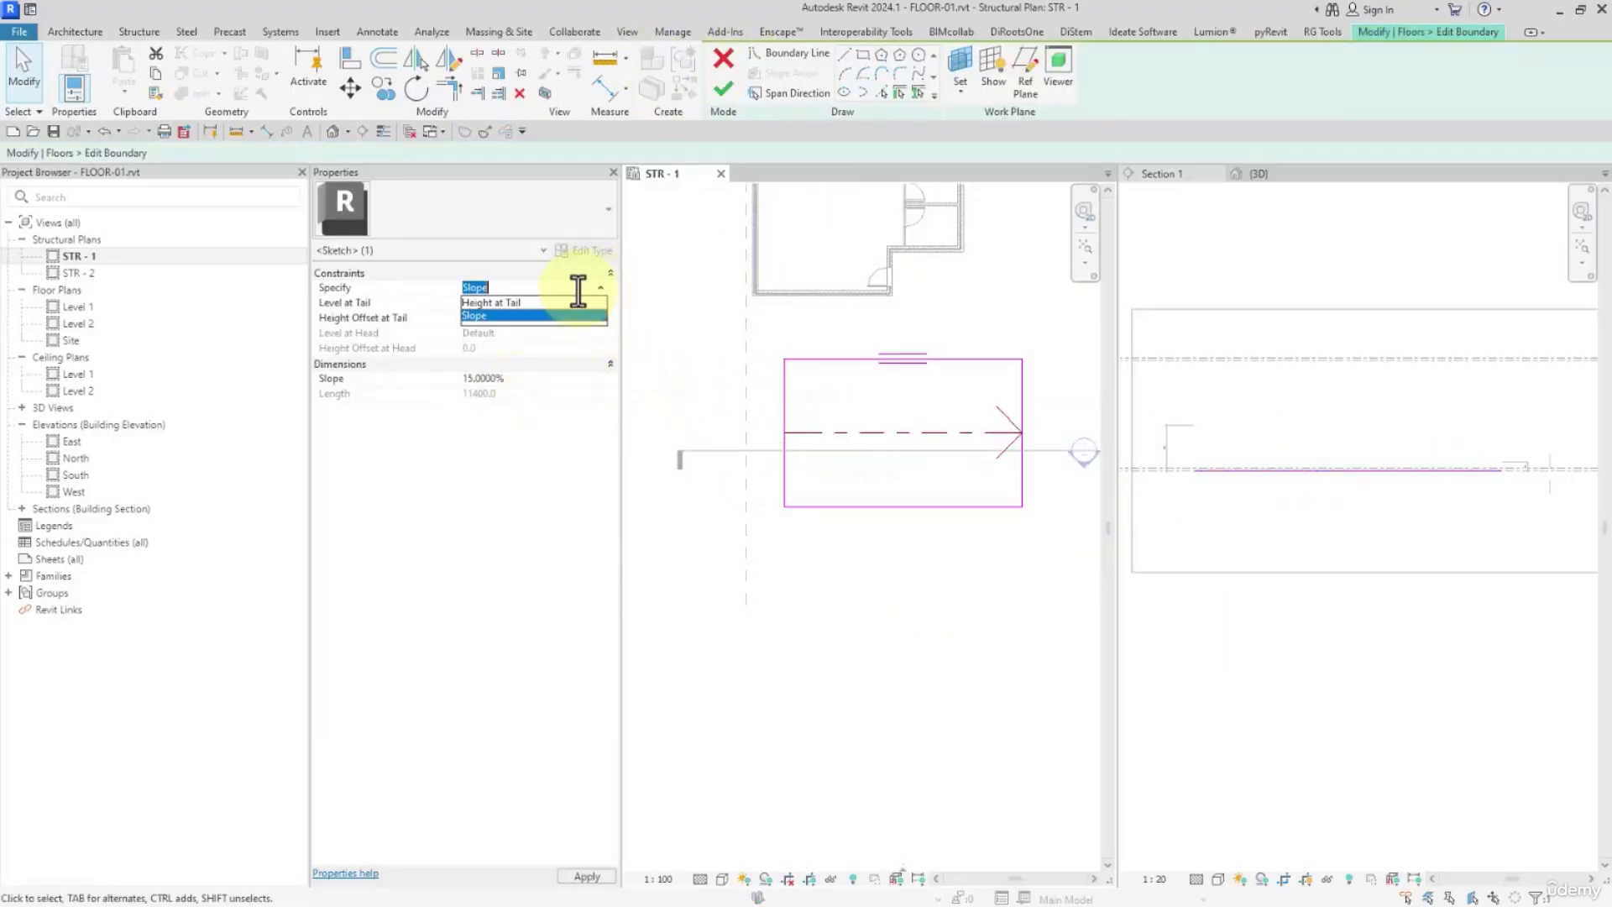
{"action": "left_click", "coordinate": [500, 306]}
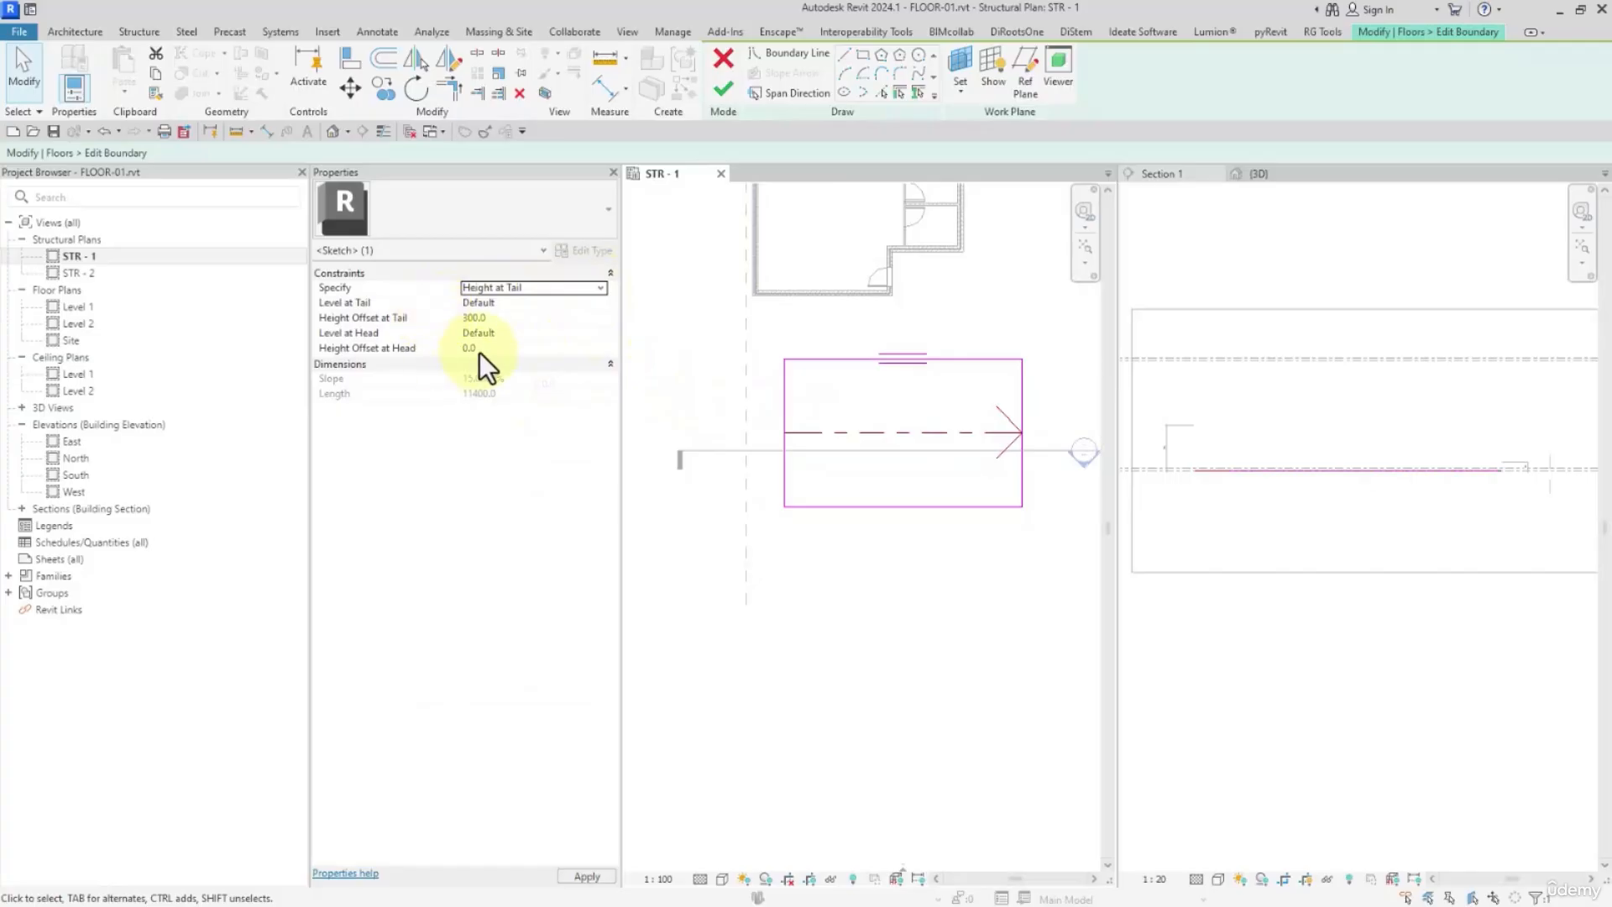
{"action": "left_click", "coordinate": [513, 321]}
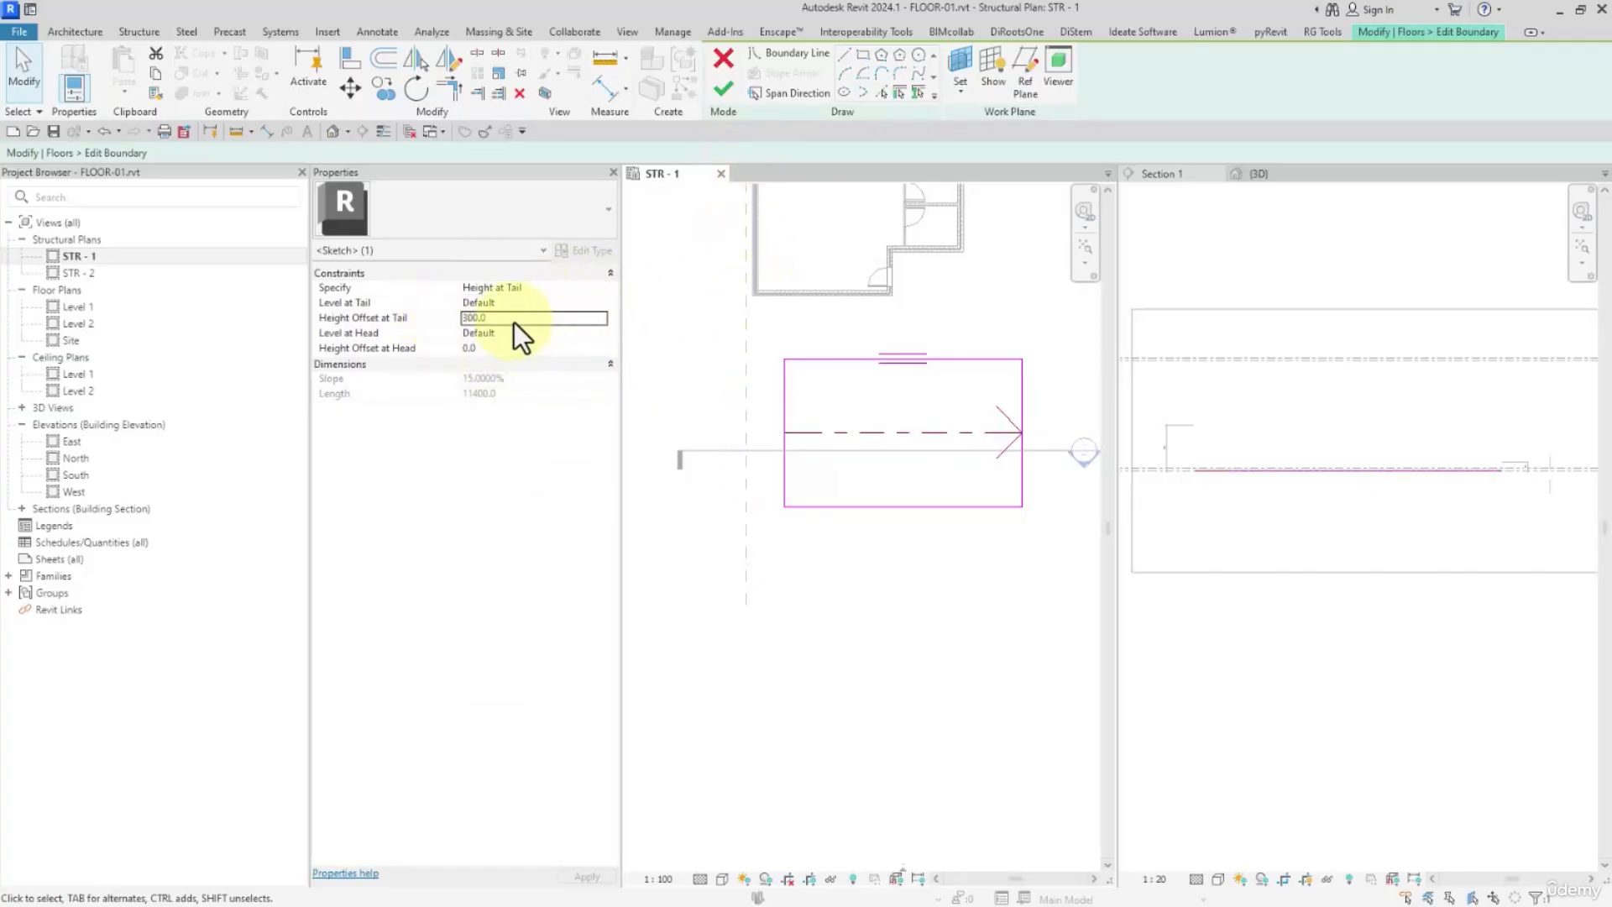
{"action": "type", "text": "12"}
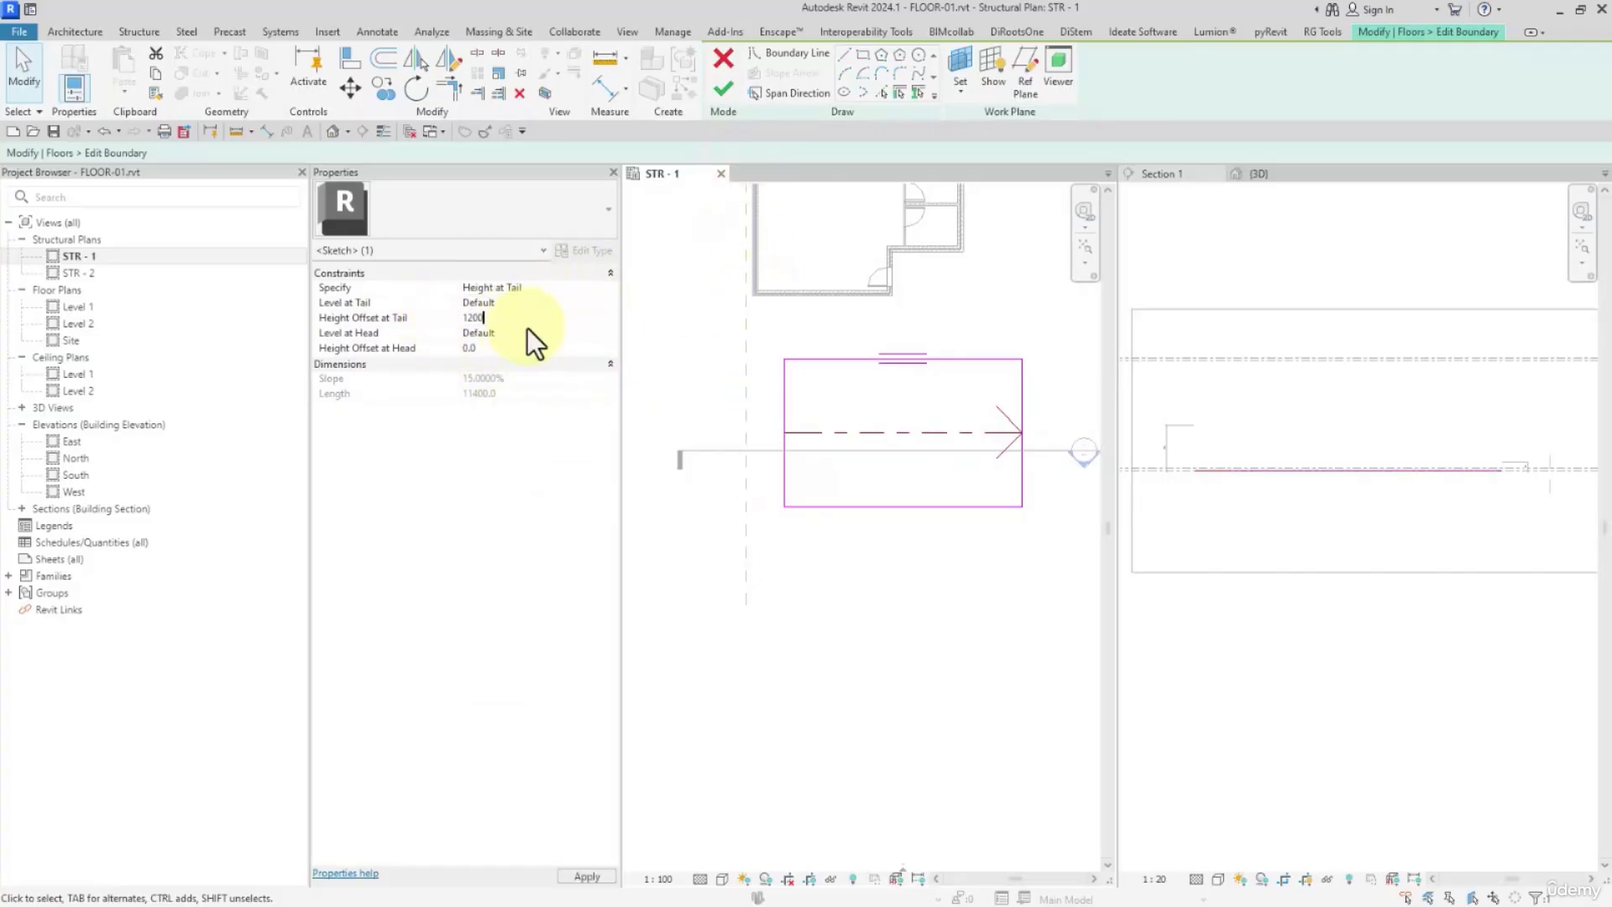
{"action": "left_click", "coordinate": [723, 88]}
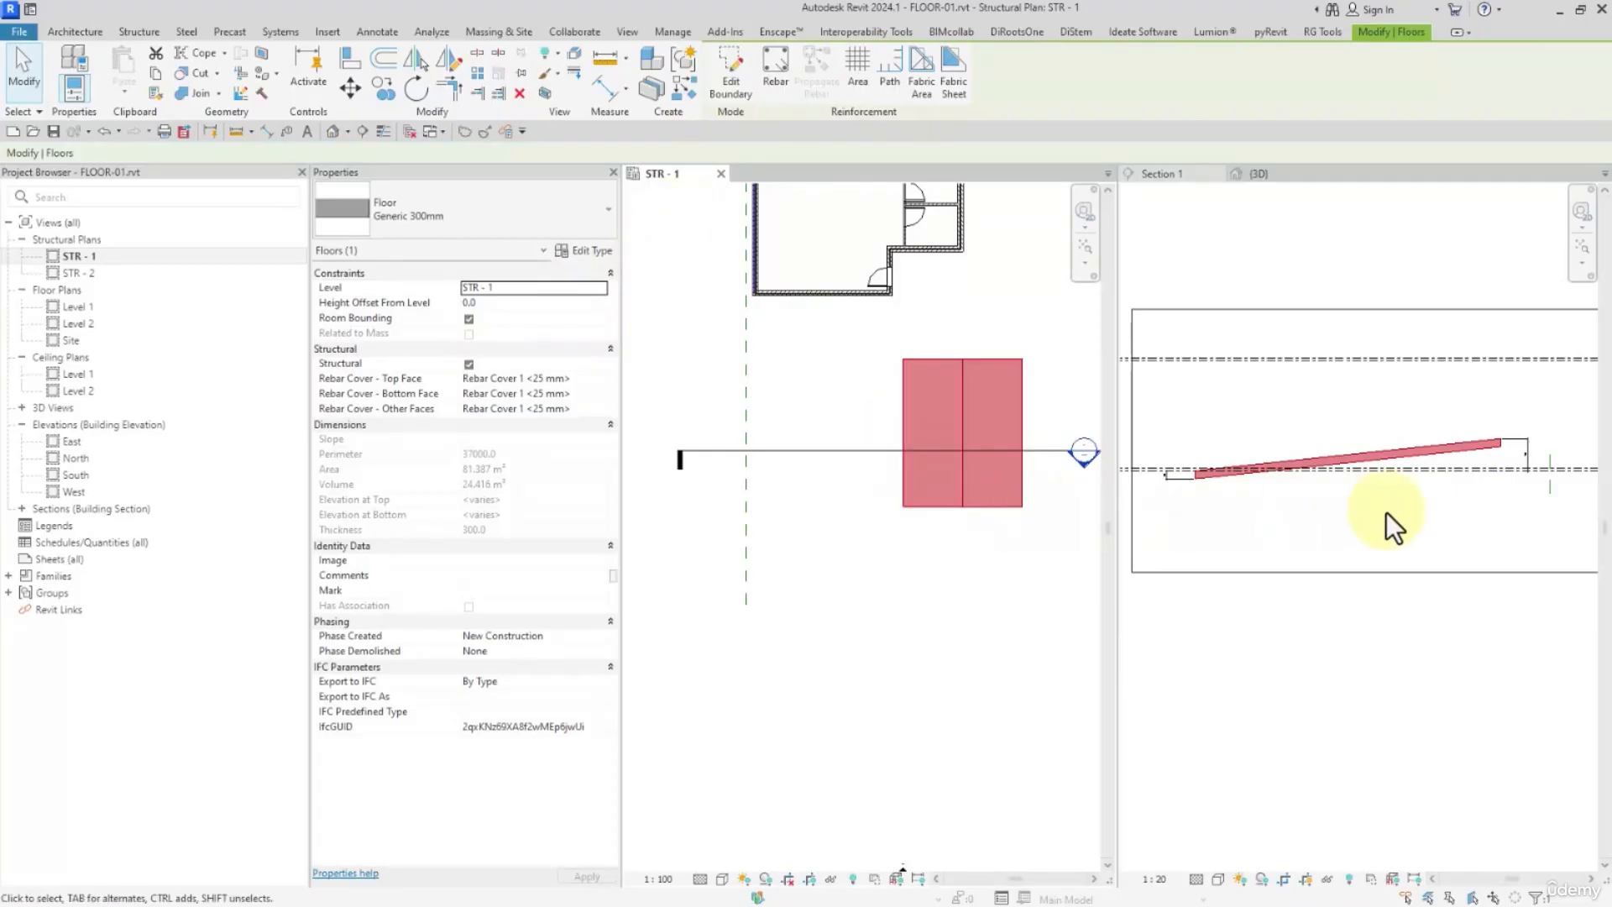
{"action": "scroll", "coordinate": [1386, 511], "scroll_direction": "up", "scroll_amount": 5}
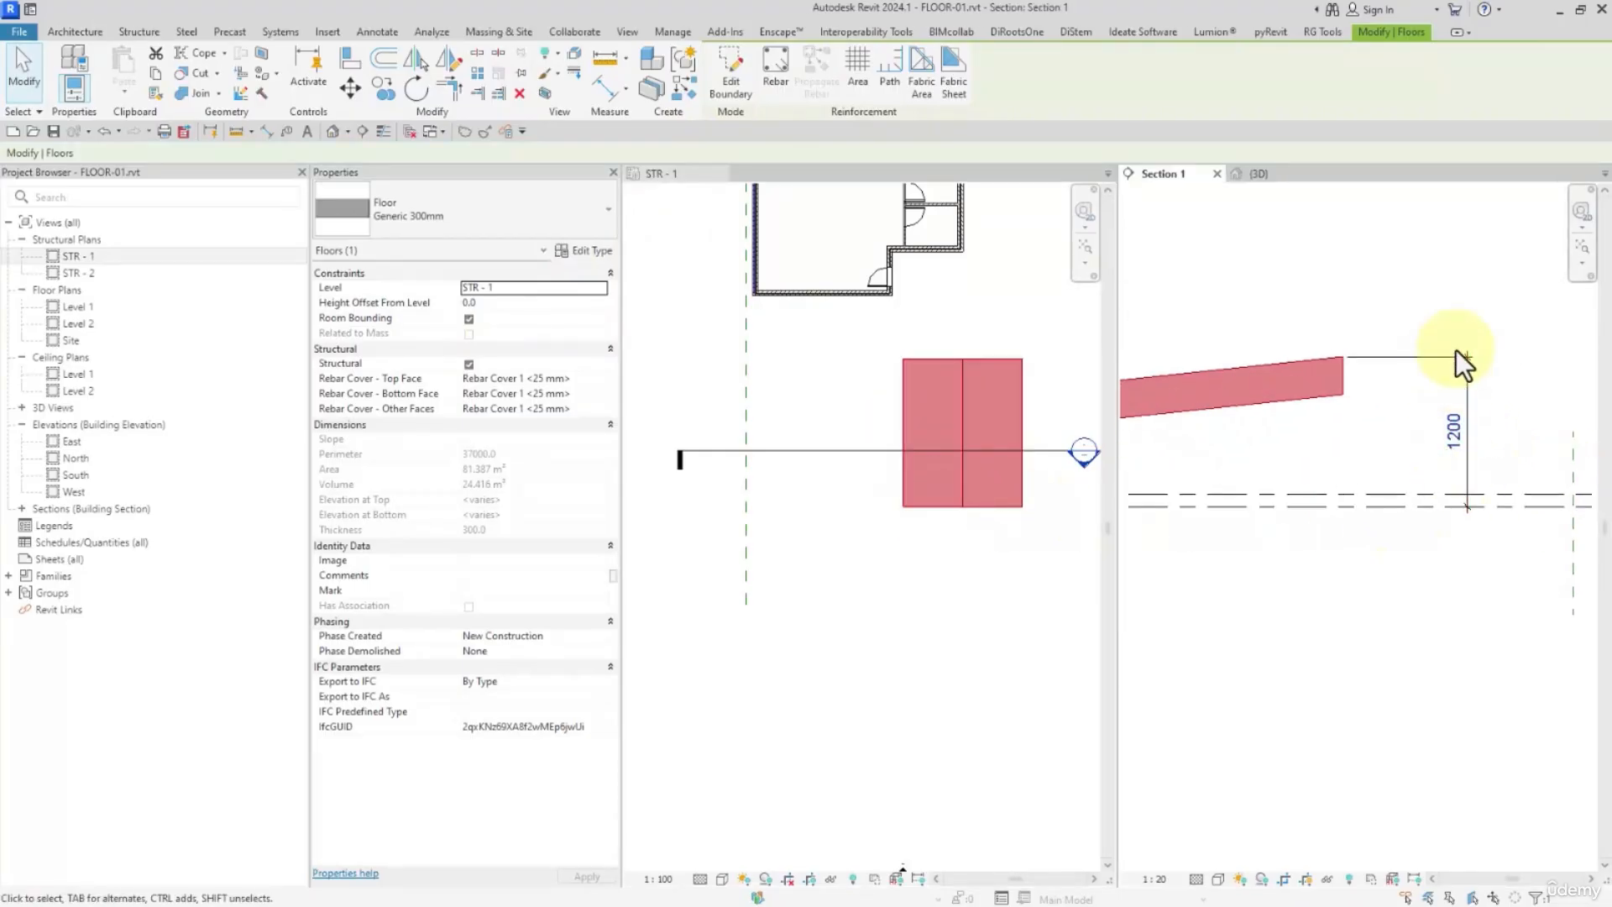
Reopen the floor's boundary sketch from the STR - 1 plan, set the slope arrow's Height Offset at Head to 250 and finish
{"action": "left_click", "coordinate": [727, 69]}
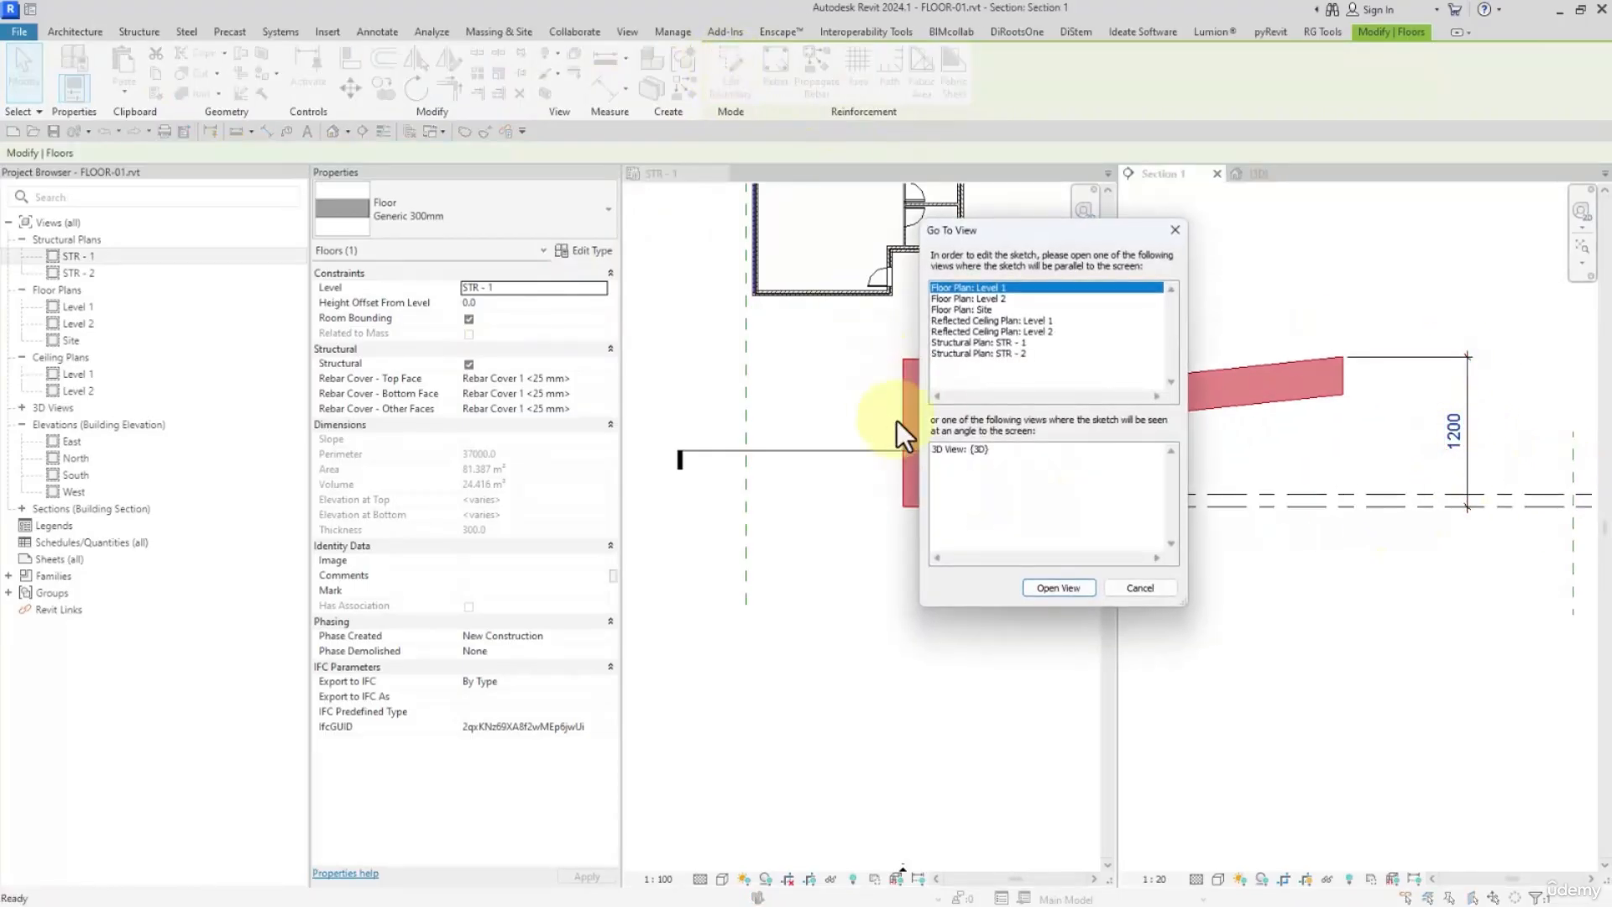
{"action": "left_click", "coordinate": [1139, 587]}
{"action": "left_click", "coordinate": [829, 422]}
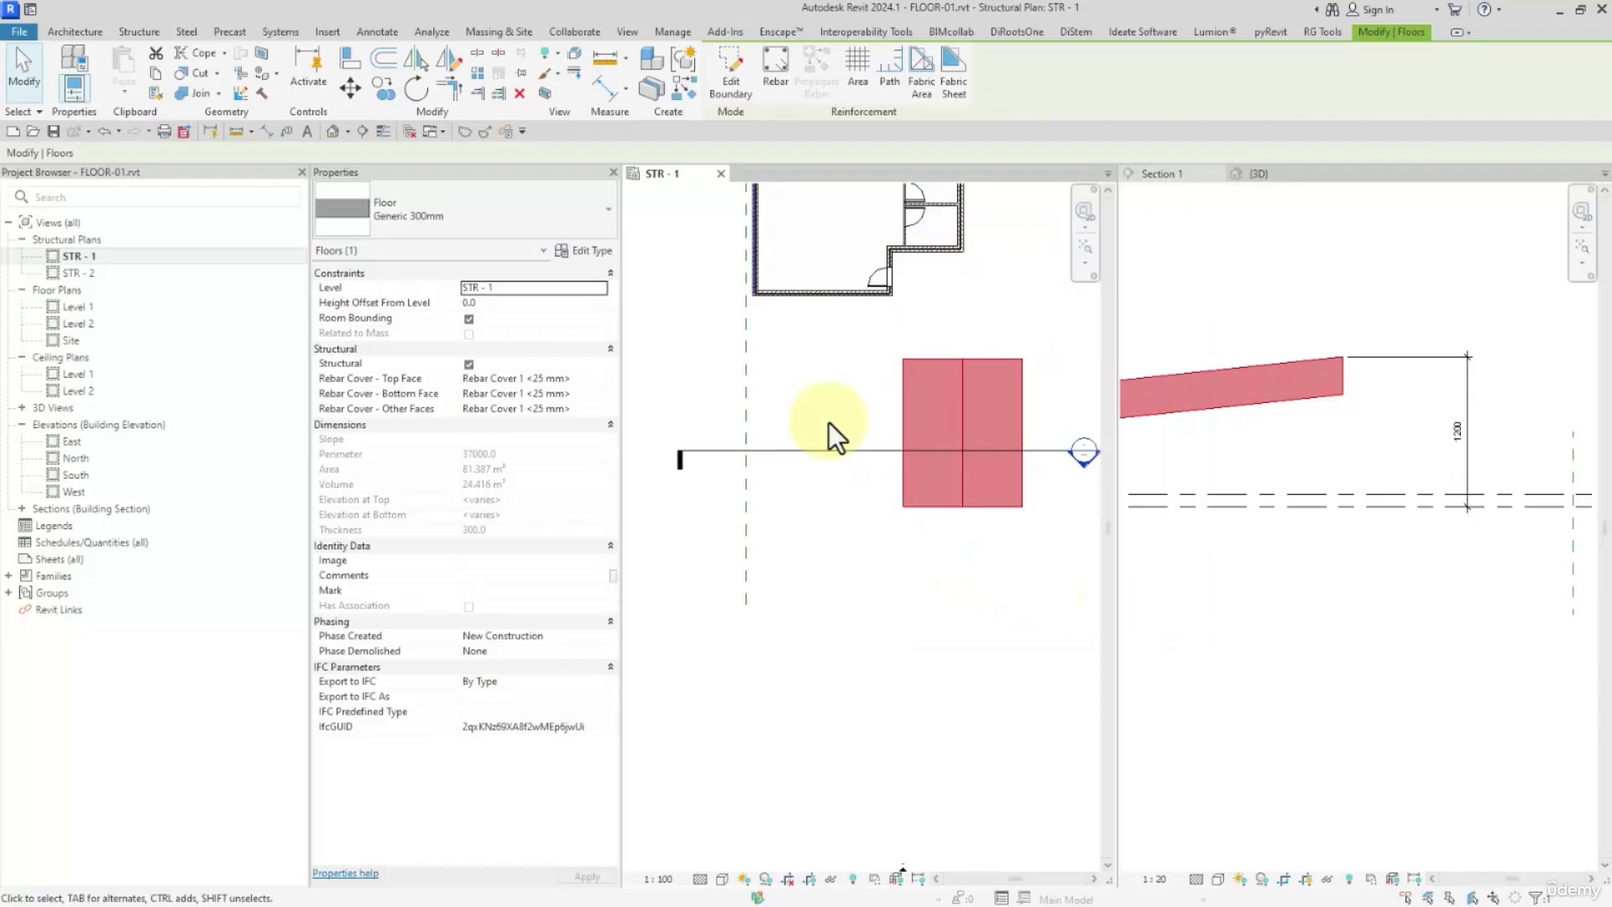
{"action": "left_click", "coordinate": [727, 84]}
{"action": "left_click", "coordinate": [929, 431]}
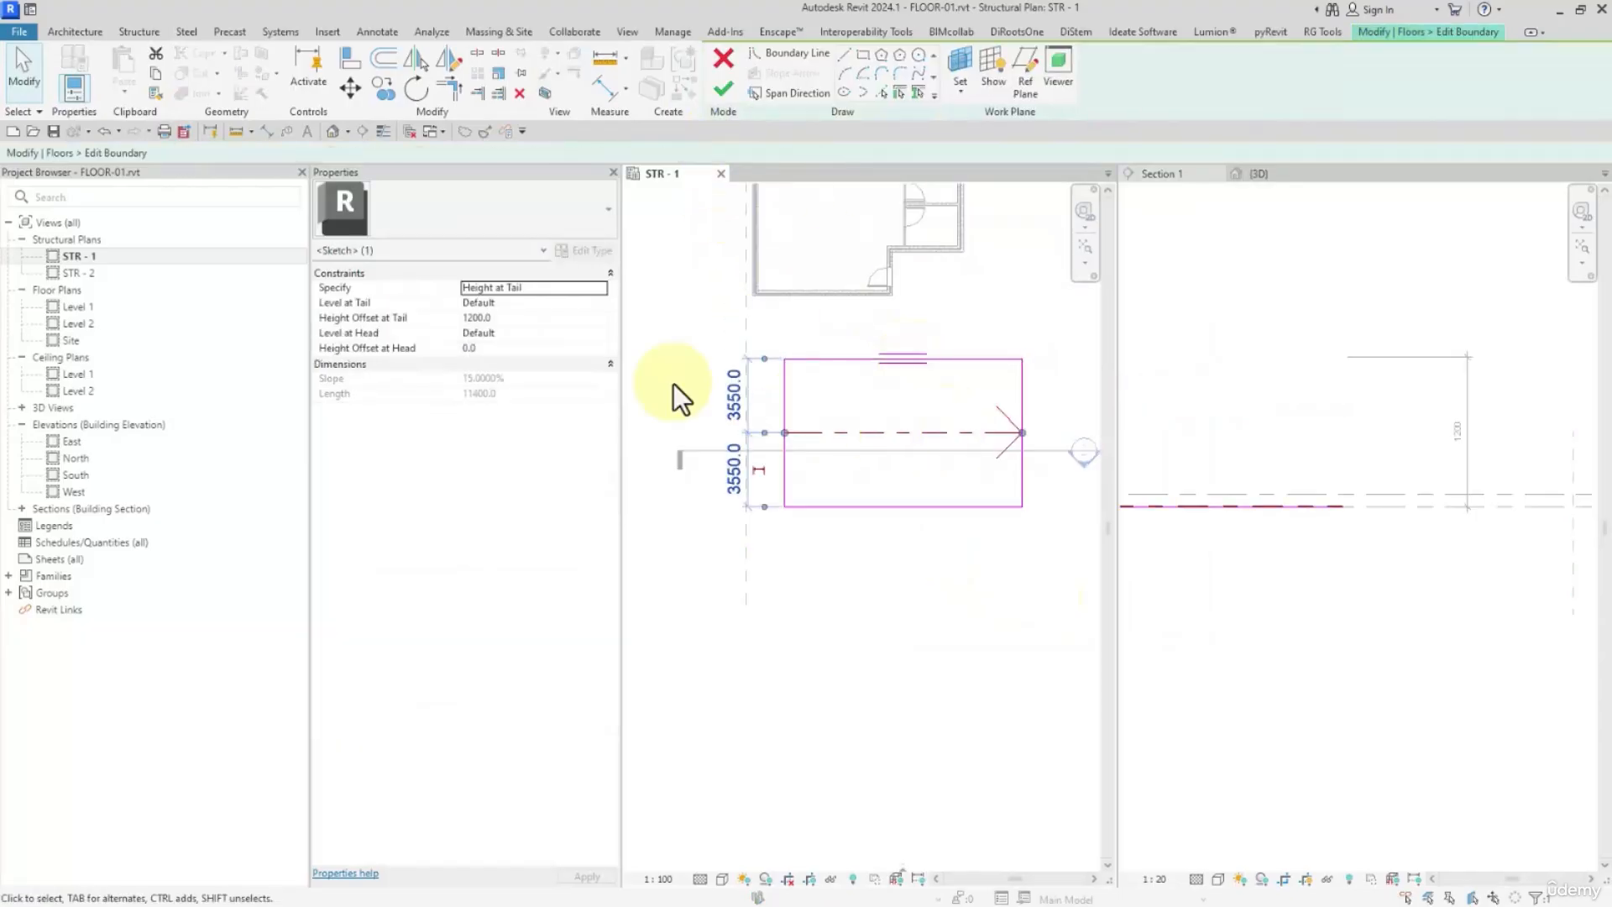
{"action": "left_click", "coordinate": [505, 351]}
{"action": "type", "text": "250"}
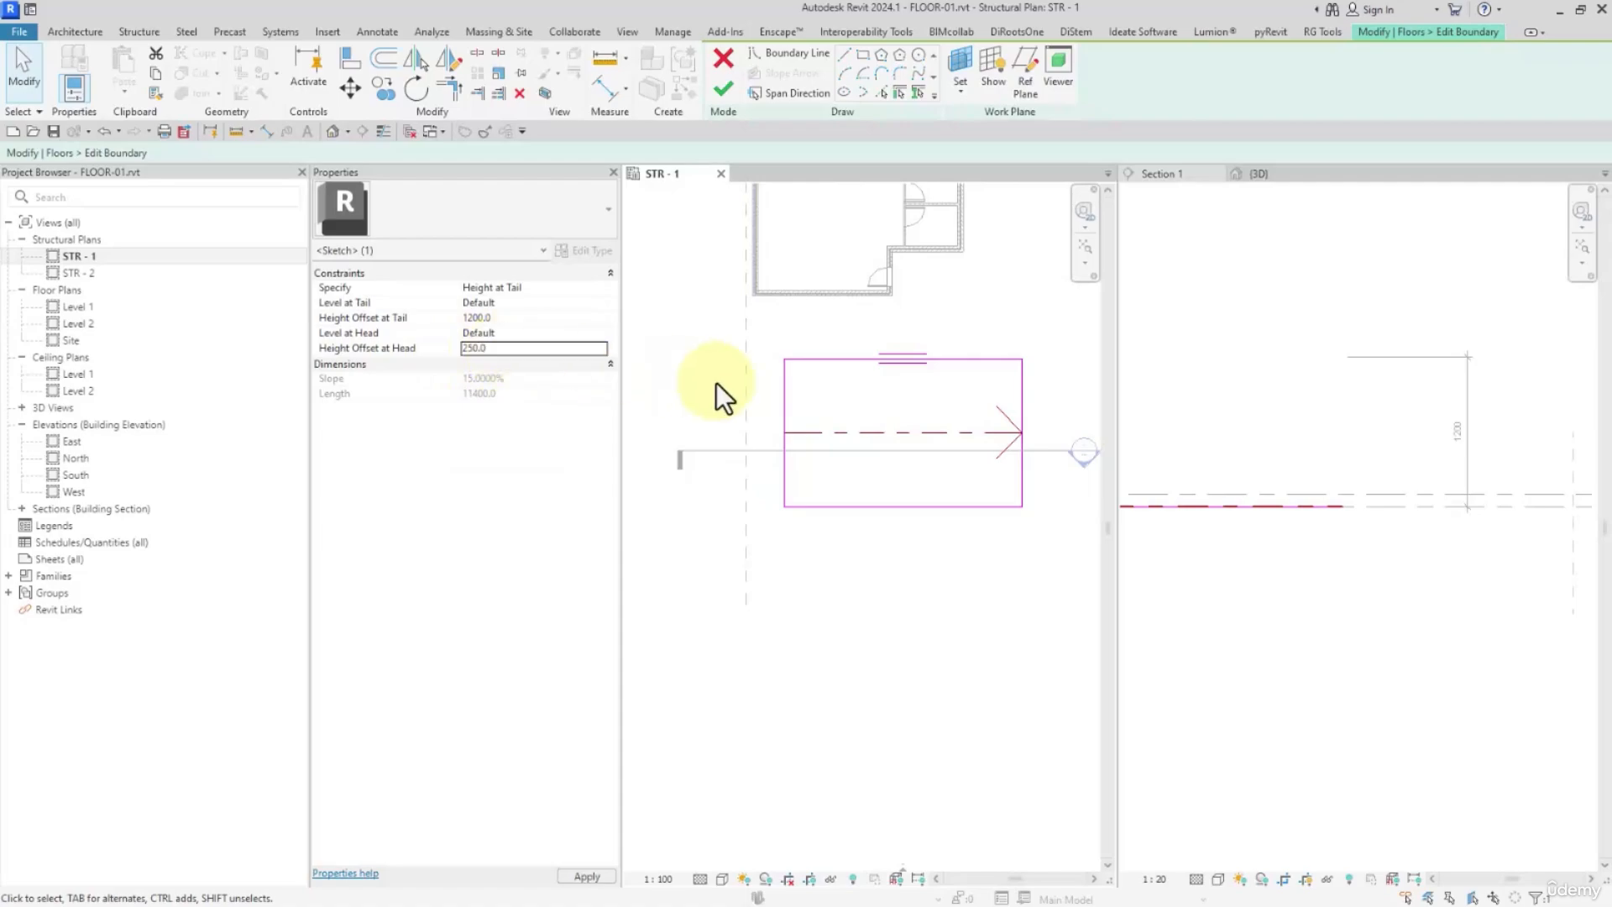
{"action": "left_click", "coordinate": [725, 84]}
Inspect the height dimensions at both ends of the sloped floor in Section 1
{"action": "scroll", "coordinate": [1467, 430], "scroll_direction": "down", "scroll_amount": 6}
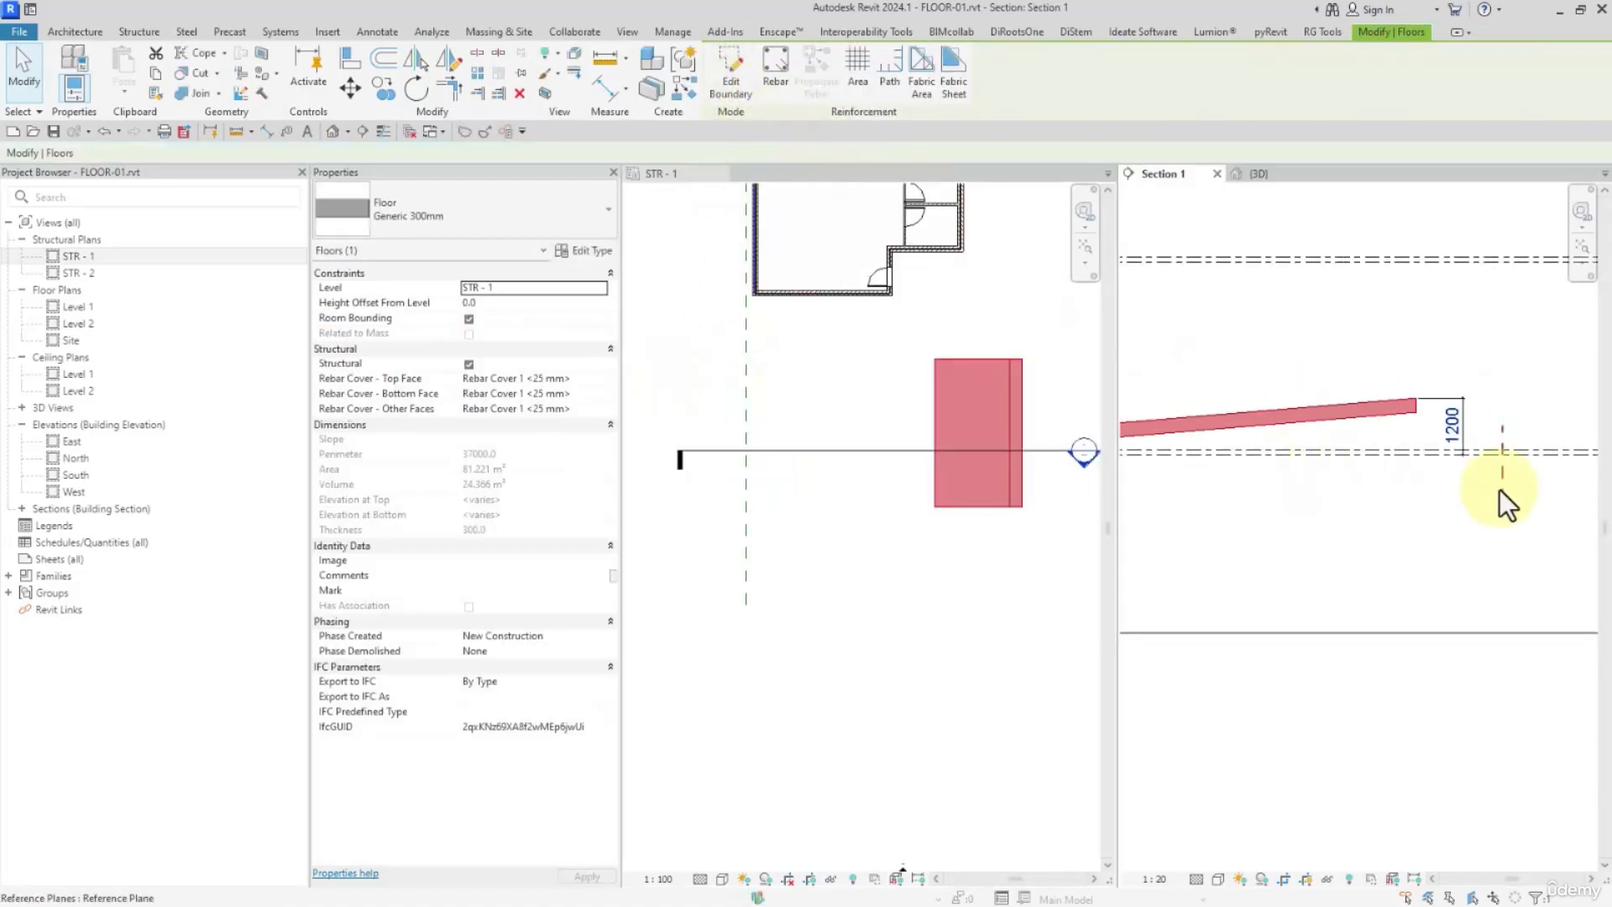
{"action": "middle_click_drag", "start_coordinate": [1343, 501], "coordinate": [1599, 502]}
{"action": "scroll", "coordinate": [1410, 449], "scroll_direction": "up", "scroll_amount": 1}
{"action": "scroll", "coordinate": [1411, 449], "scroll_direction": "up", "scroll_amount": 2}
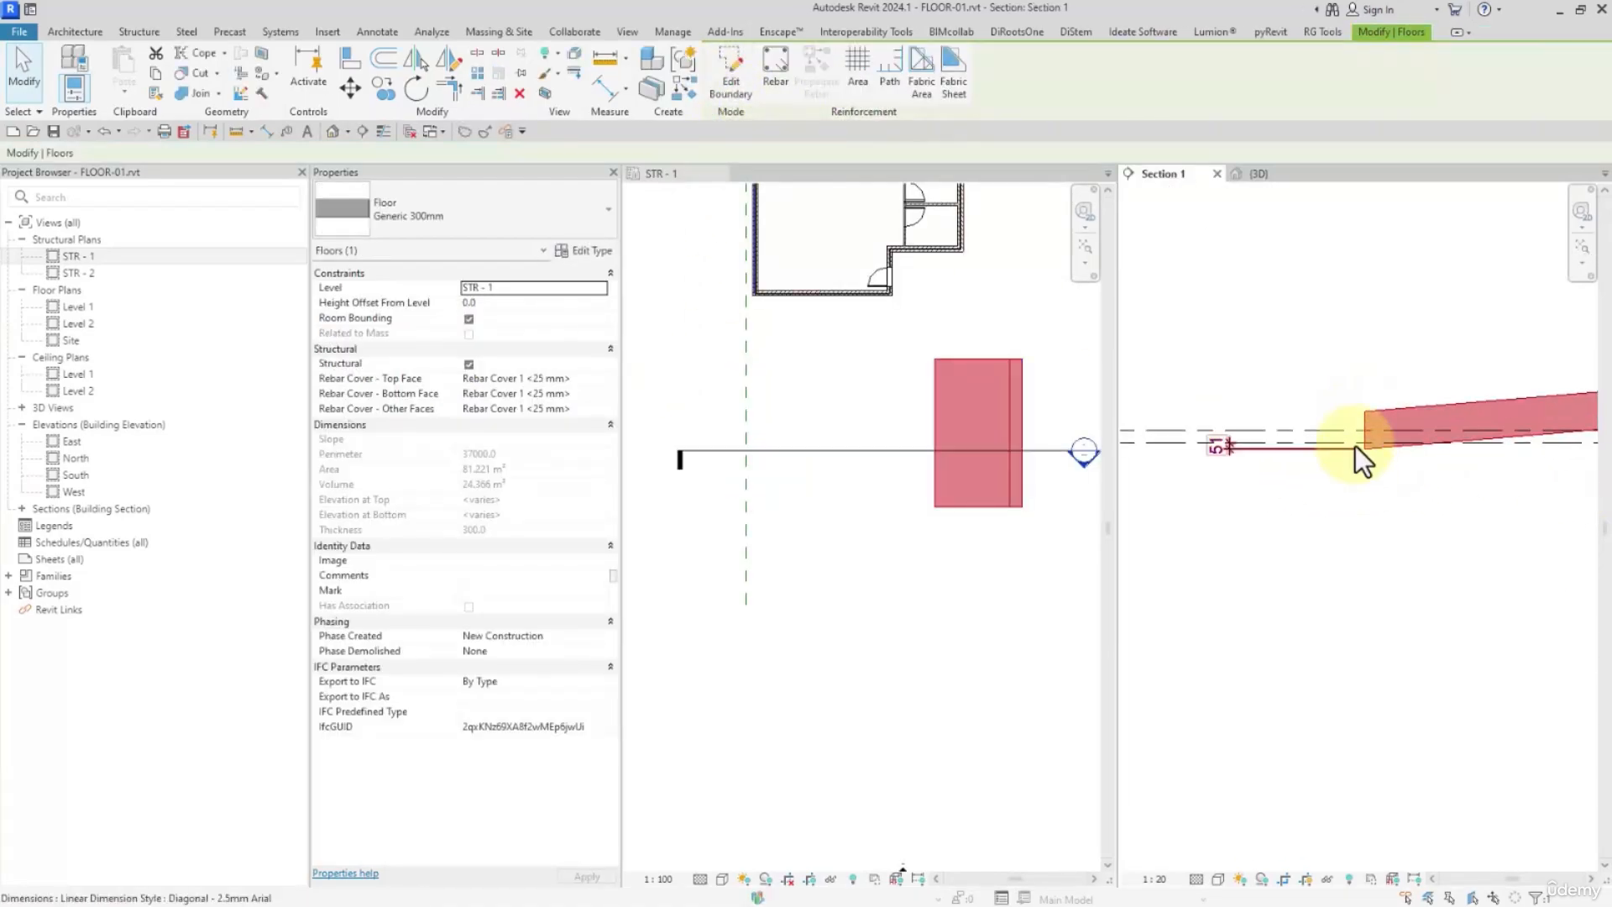
{"action": "middle_click_drag", "start_coordinate": [1349, 446], "coordinate": [1129, 492]}
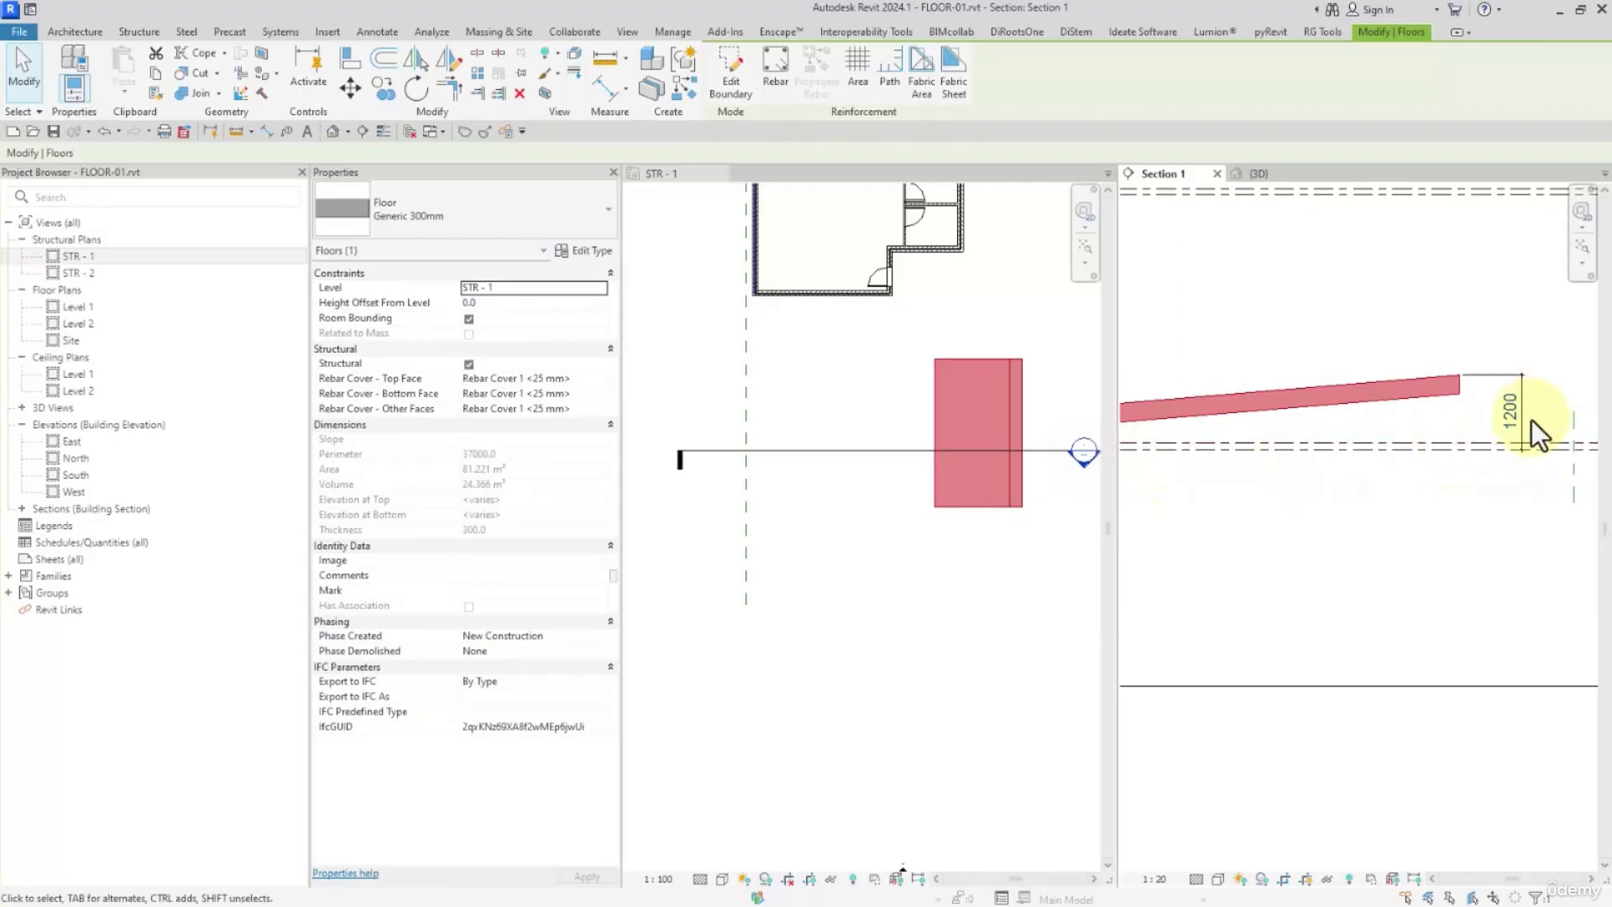
{"action": "scroll", "coordinate": [1532, 419], "scroll_direction": "down", "scroll_amount": 3}
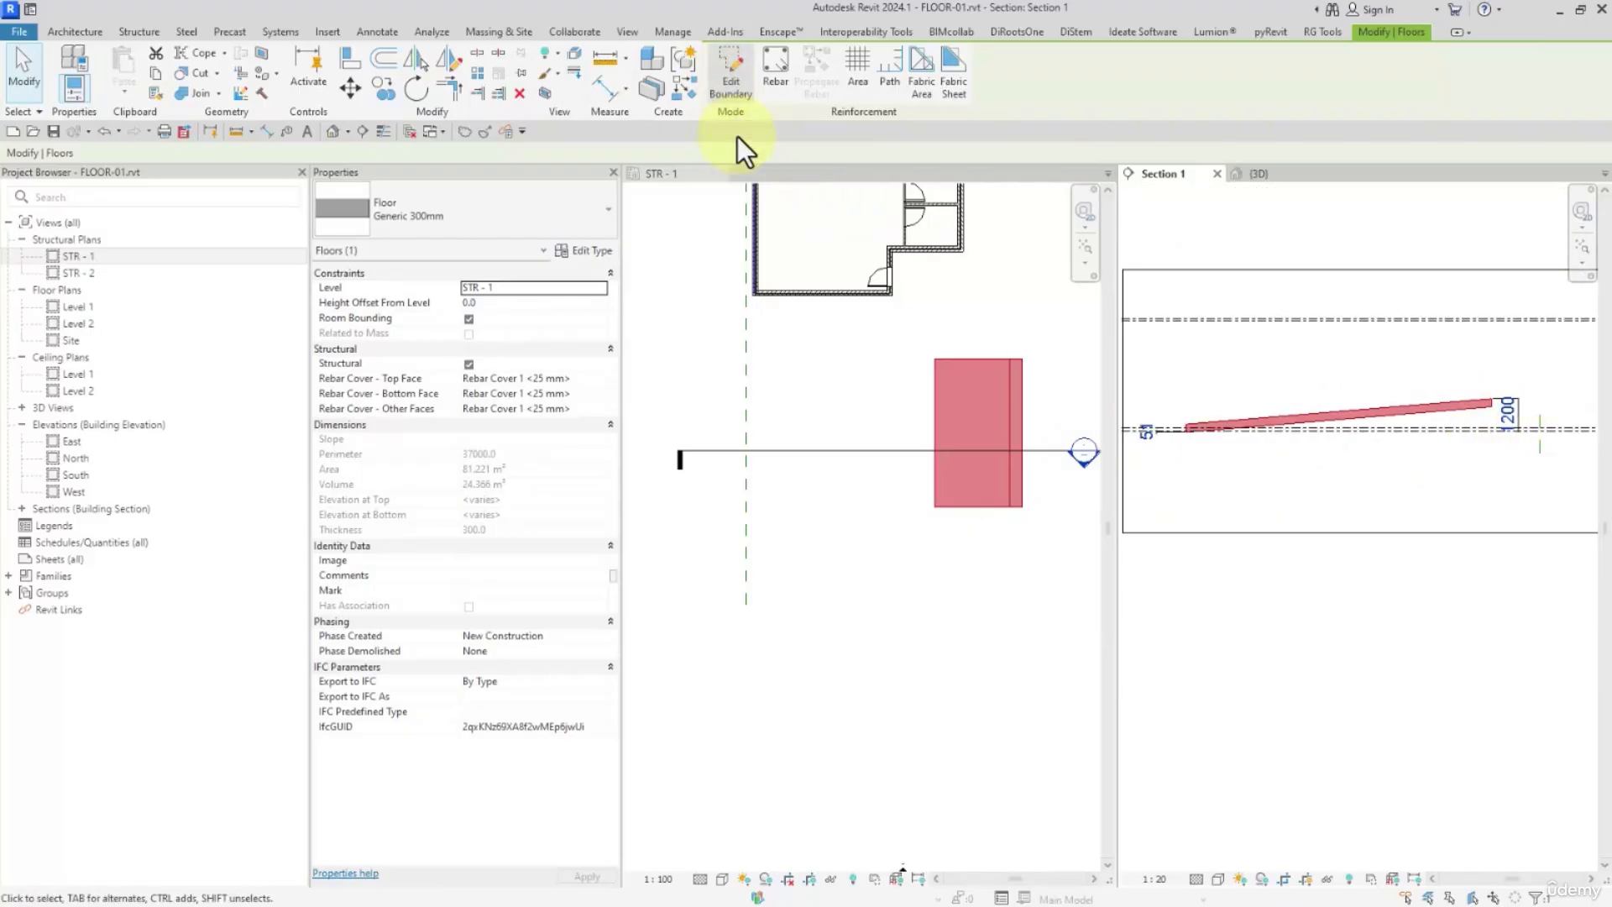
Reopen the floor's boundary sketch, set the slope arrow's Height Offset at Head to 500 and finish the sketch
{"action": "left_click", "coordinate": [768, 229]}
{"action": "left_click", "coordinate": [739, 69]}
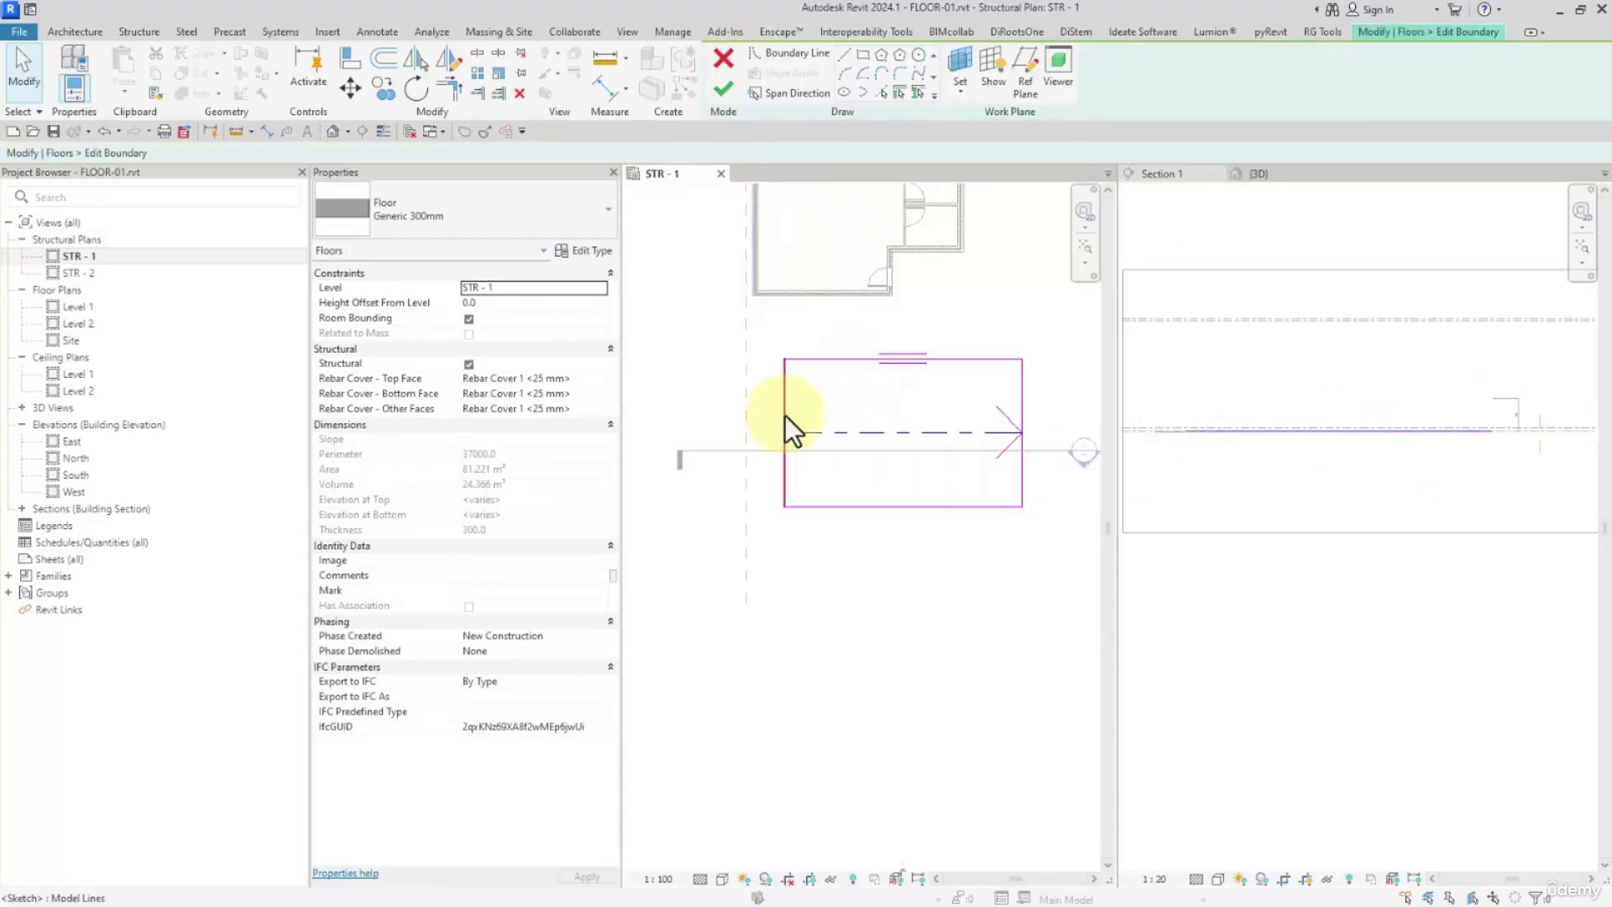
{"action": "left_click", "coordinate": [819, 434]}
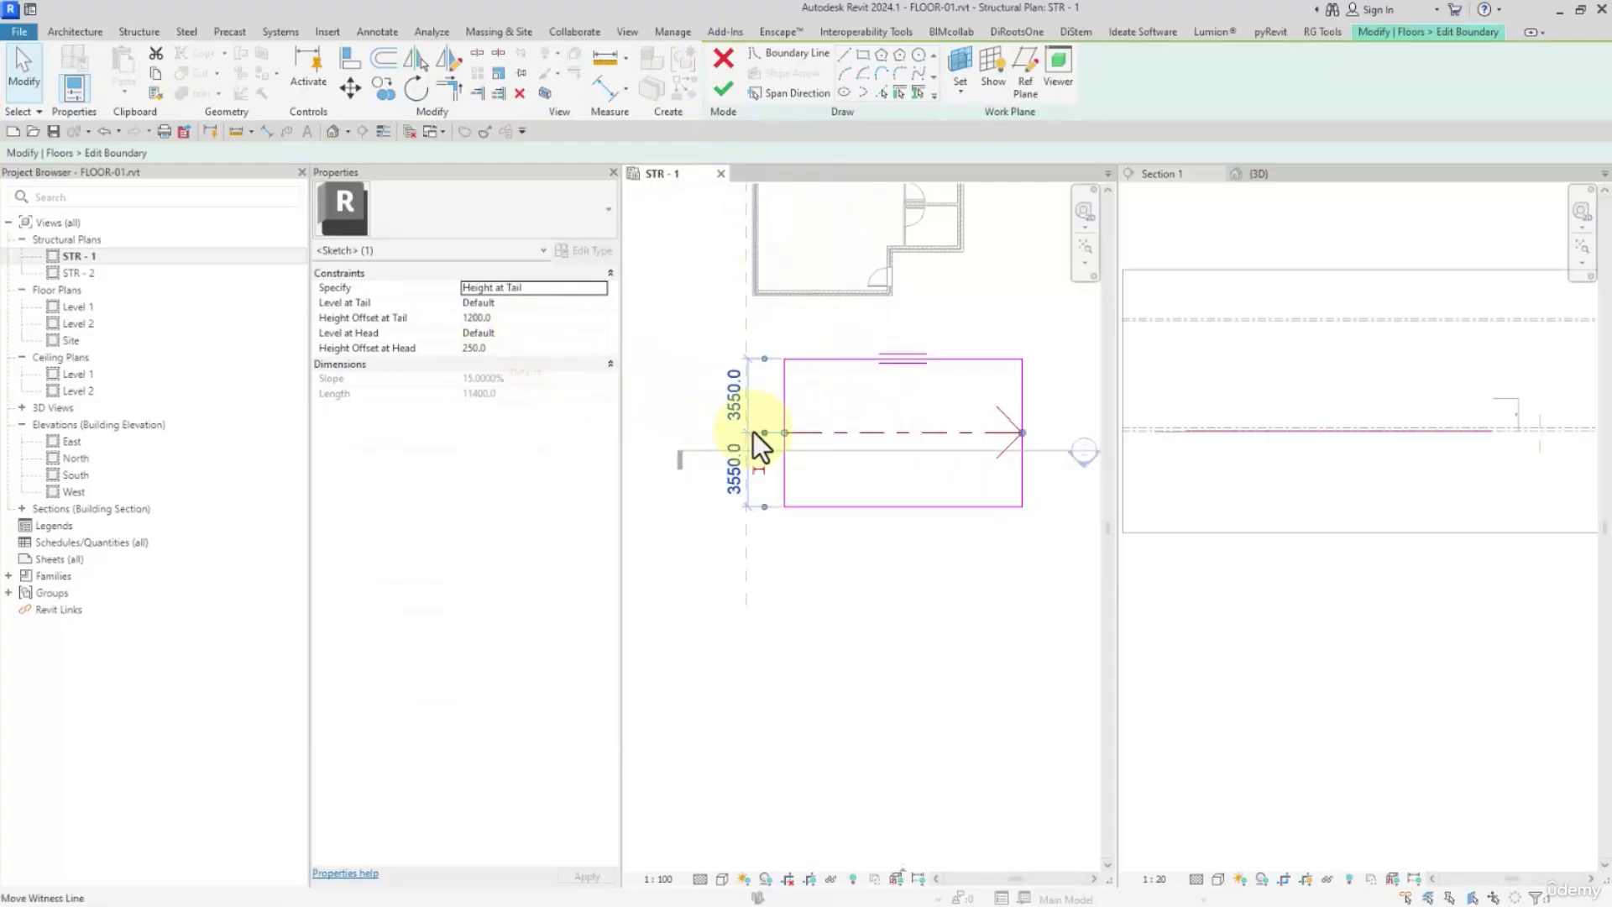
{"action": "left_click", "coordinate": [510, 349]}
{"action": "type", "text": "500"}
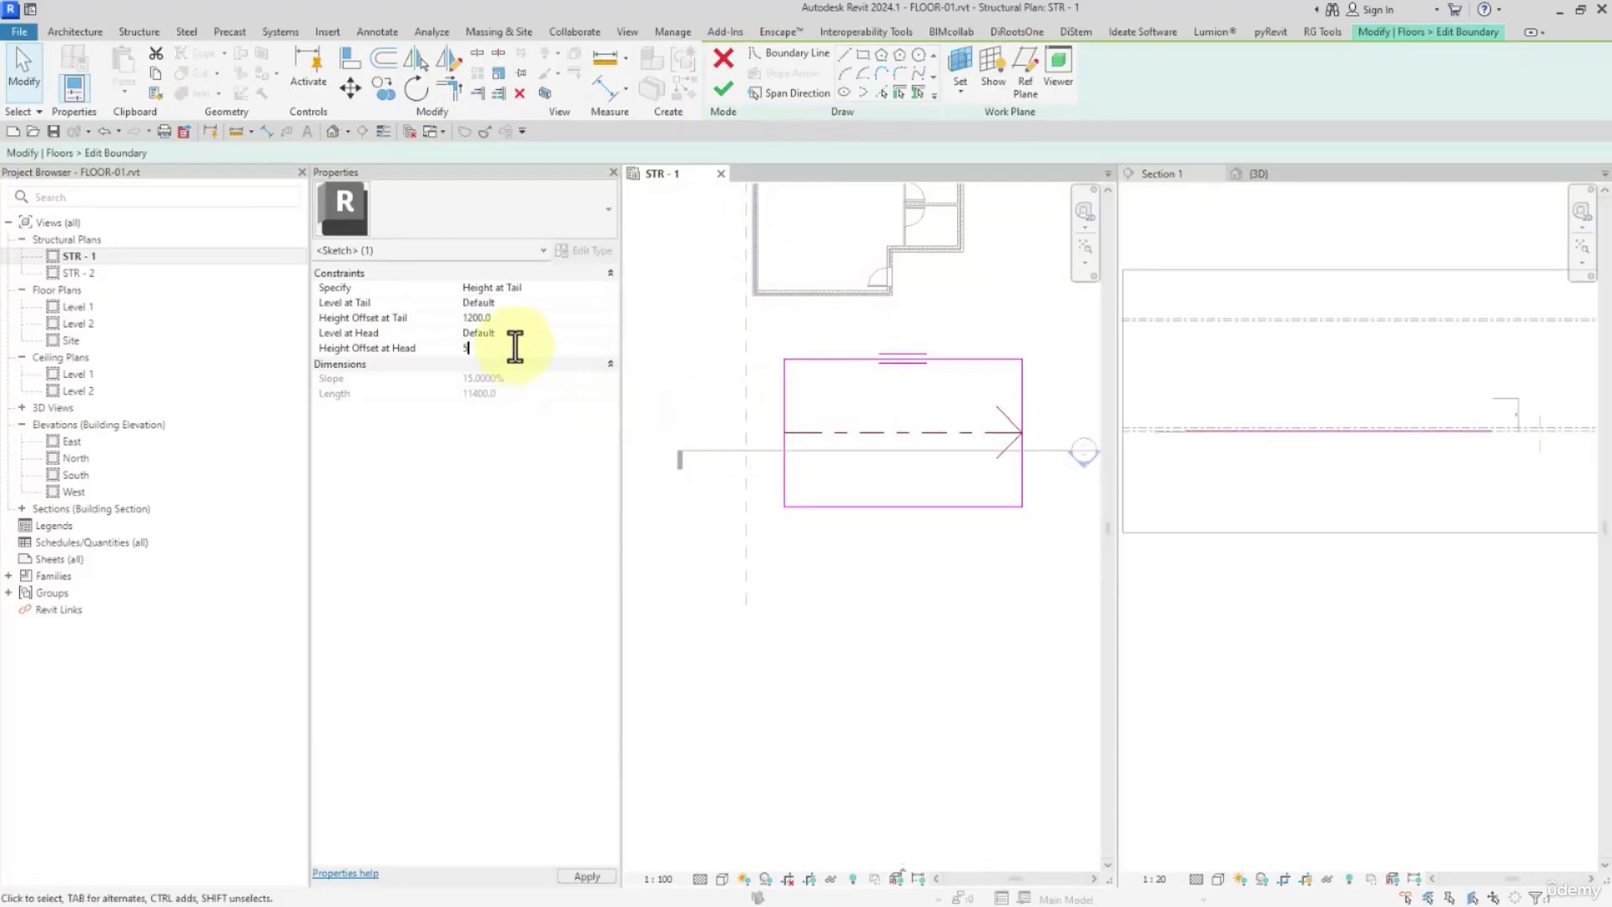
{"action": "left_click", "coordinate": [723, 88]}
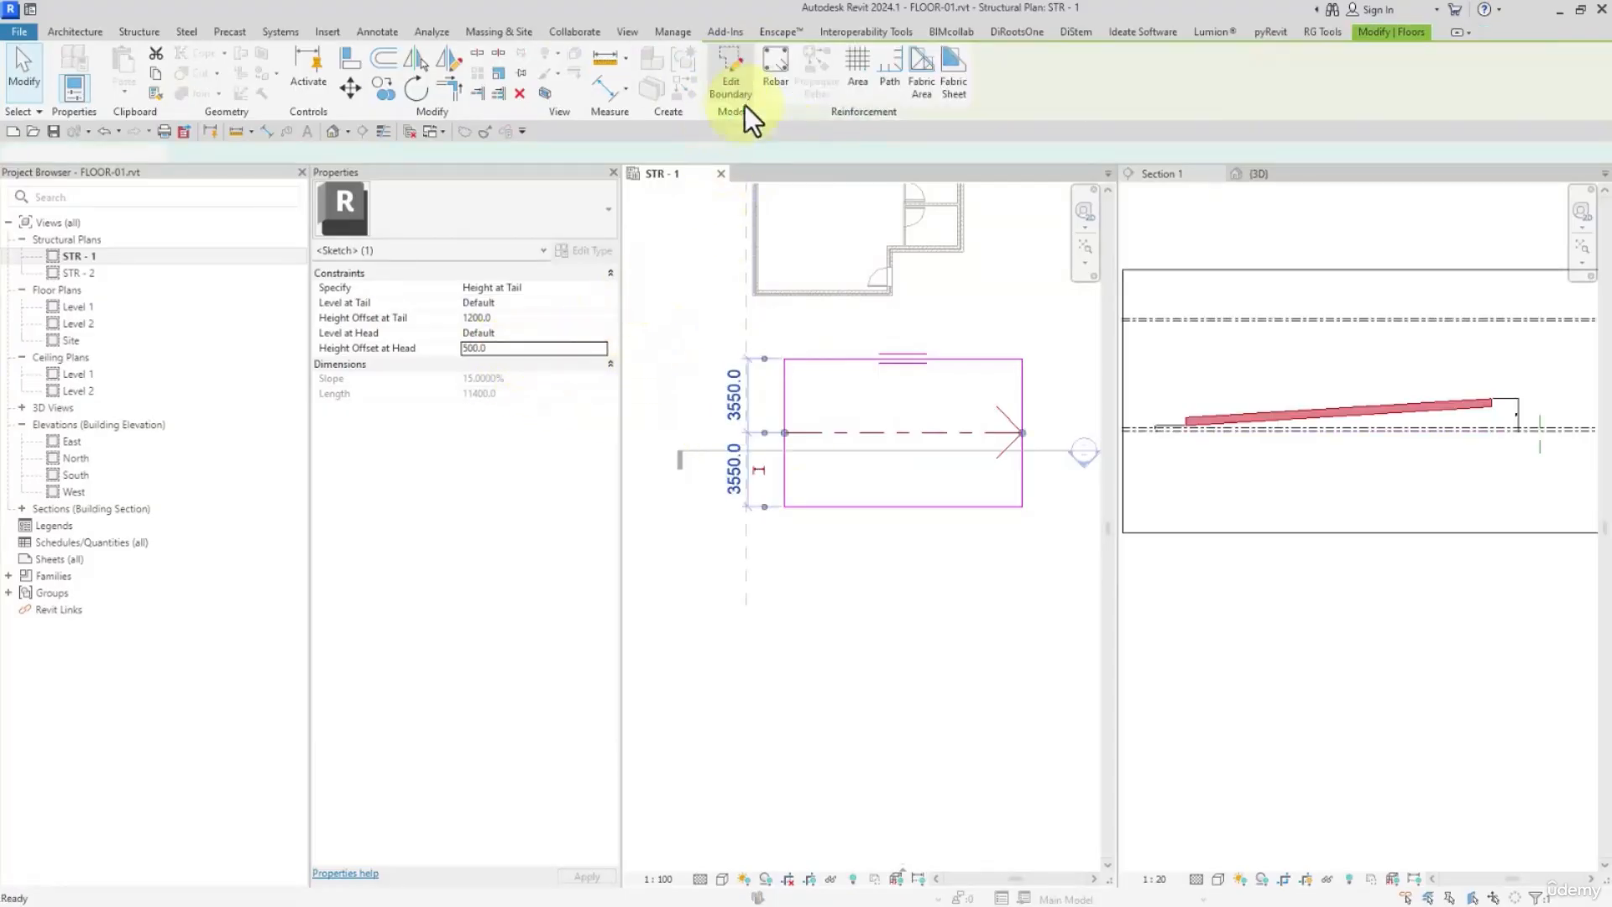
In Section 1, replace the low-end dimension with an aligned dimension from level STR - 1 to the floor's bottom corner
{"action": "scroll", "coordinate": [1161, 406], "scroll_direction": "up", "scroll_amount": 3}
{"action": "scroll", "coordinate": [1165, 427], "scroll_direction": "down", "scroll_amount": 3}
{"action": "middle_click_drag", "start_coordinate": [1166, 426], "coordinate": [1308, 418]}
{"action": "scroll", "coordinate": [1306, 417], "scroll_direction": "up", "scroll_amount": 4}
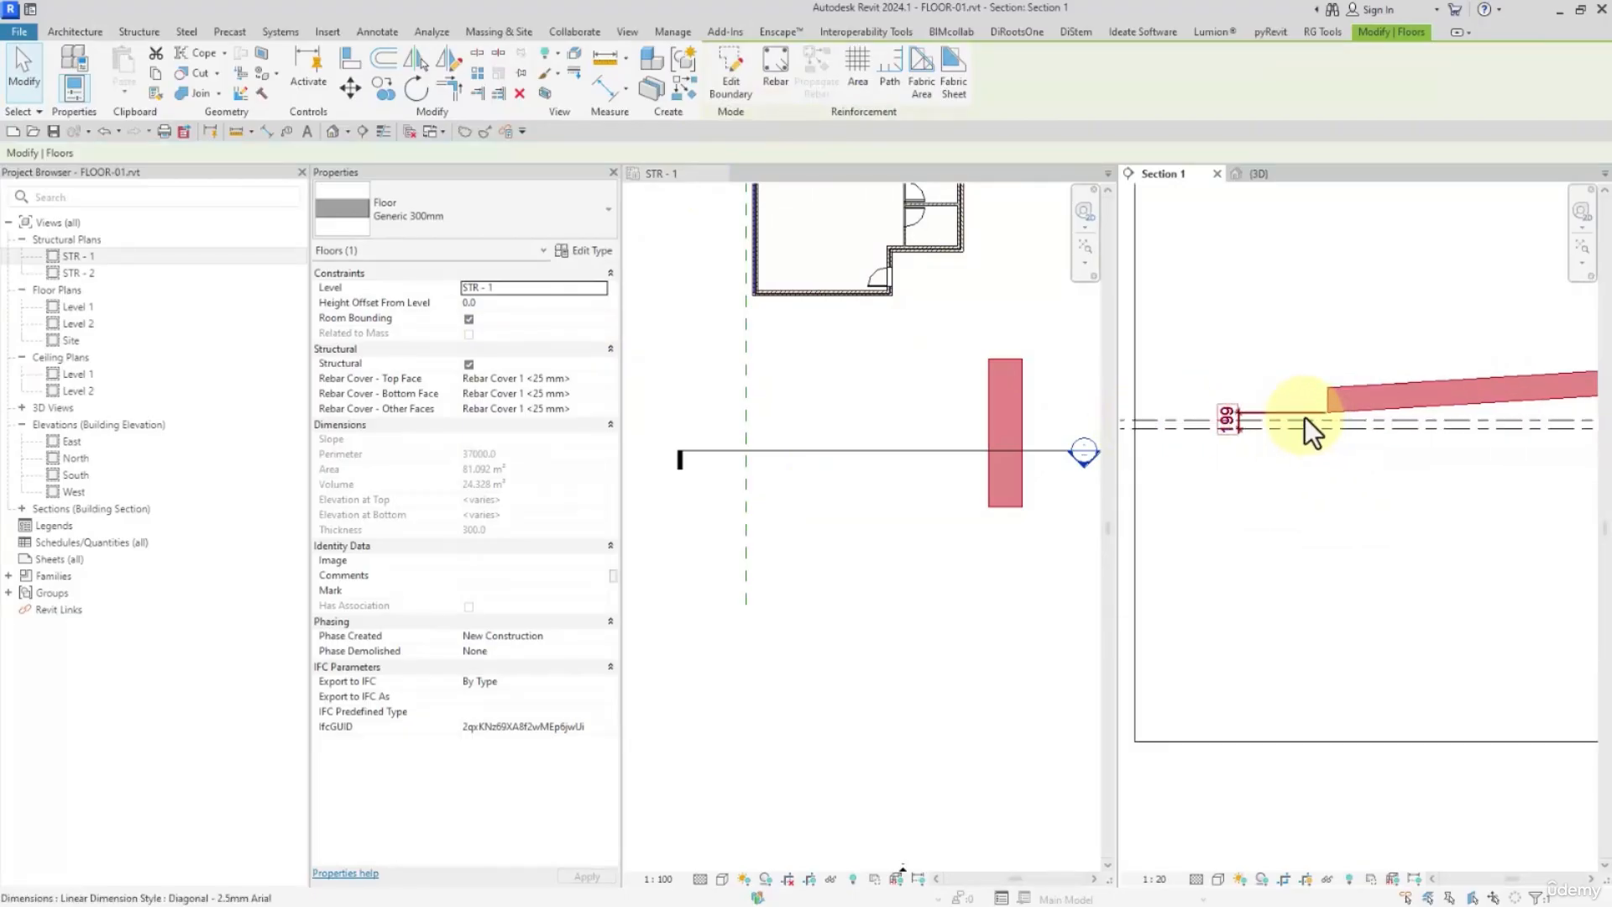
{"action": "left_click", "coordinate": [1273, 410]}
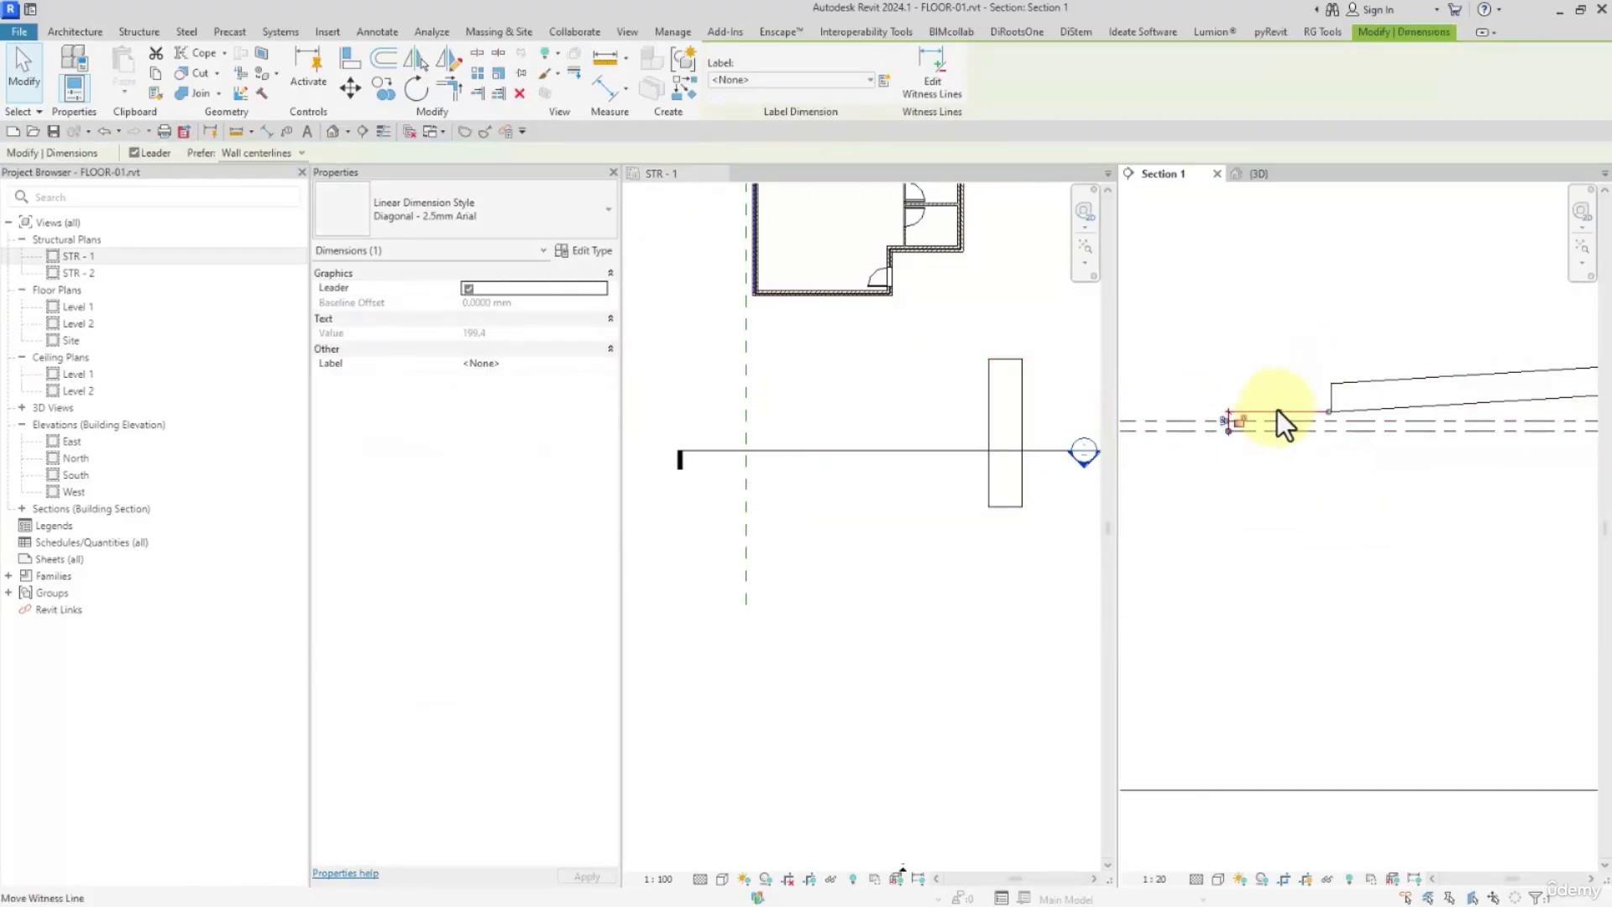
{"action": "left_click", "coordinate": [1250, 391]}
{"action": "key", "text": "d"}
{"action": "key", "text": "i"}
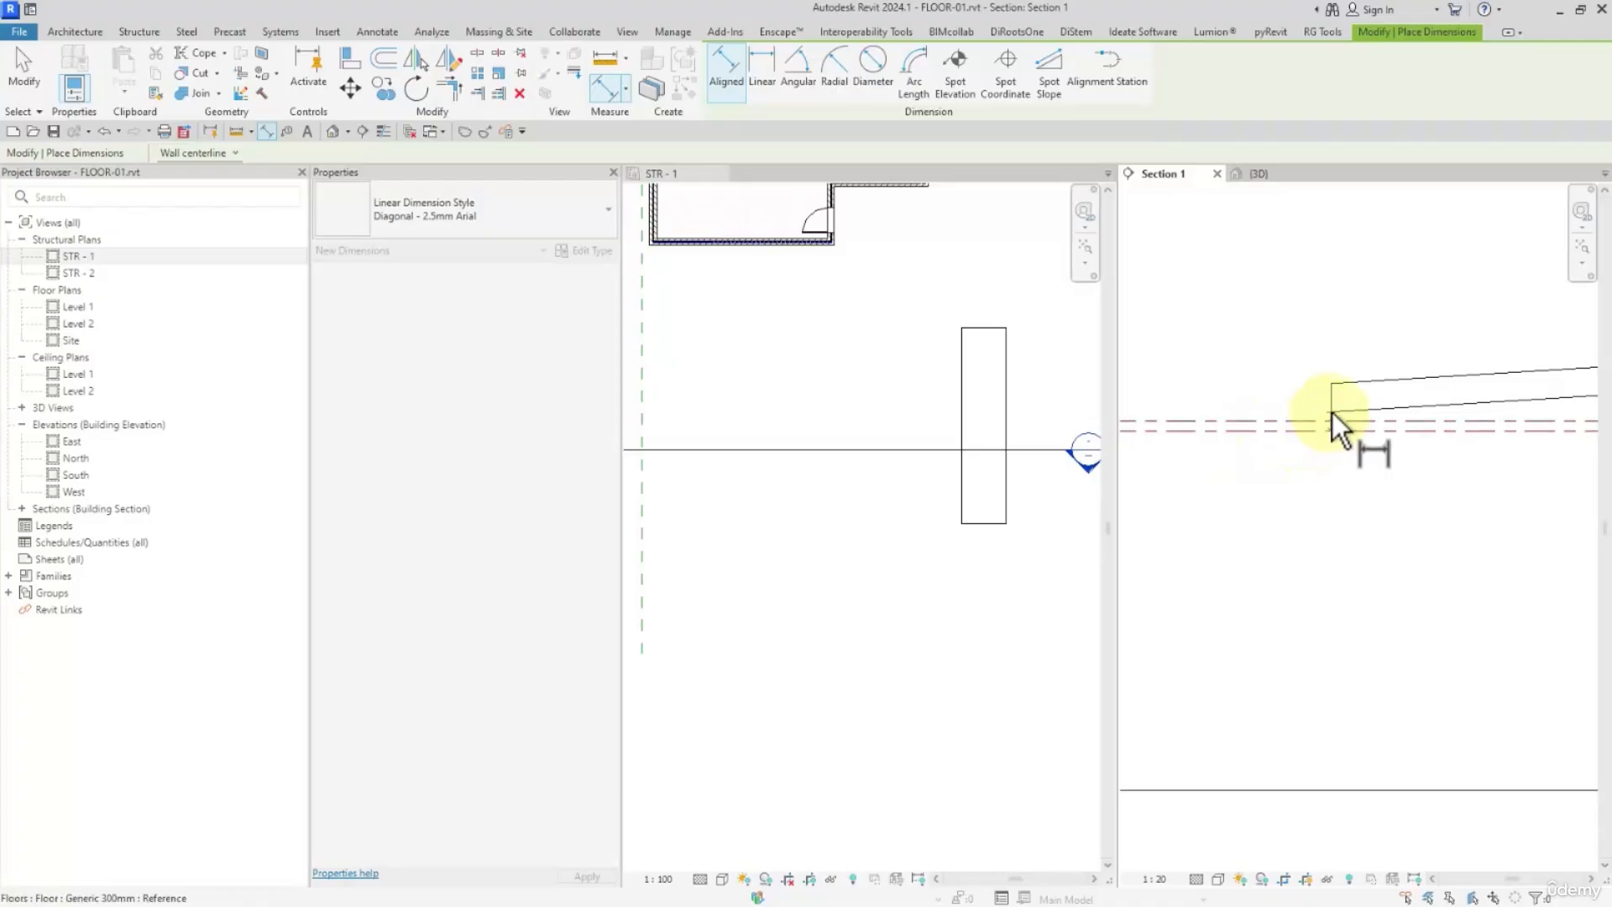
{"action": "left_click", "coordinate": [1333, 411]}
{"action": "left_click", "coordinate": [1310, 399]}
{"action": "scroll", "coordinate": [1321, 401], "scroll_direction": "up", "scroll_amount": 3}
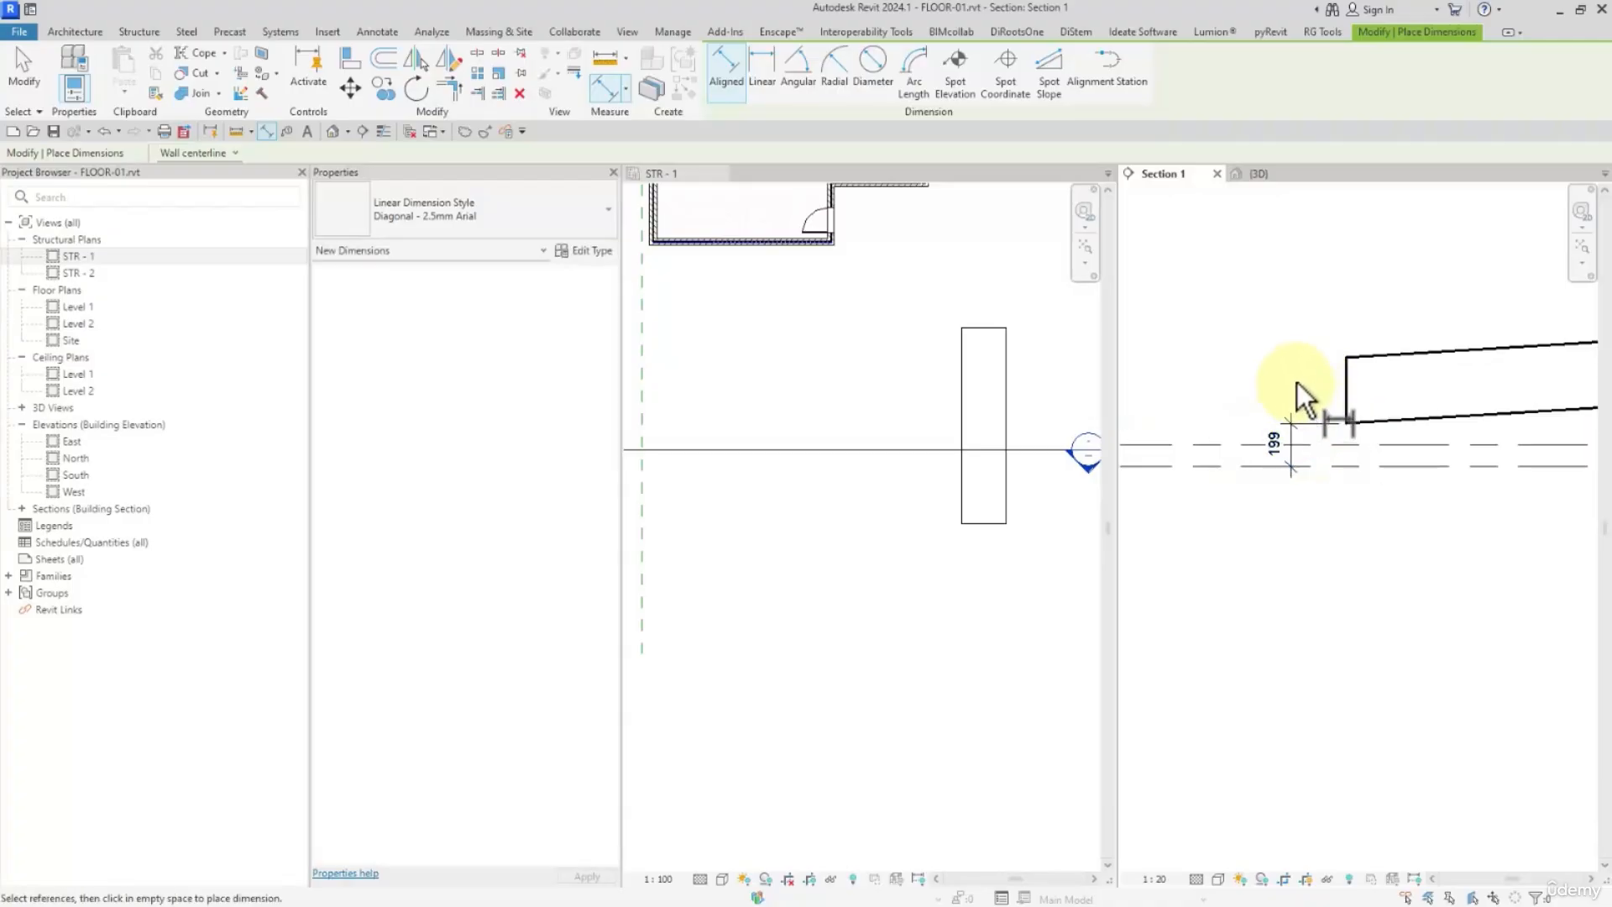
{"action": "scroll", "coordinate": [1338, 468], "scroll_direction": "up", "scroll_amount": 2}
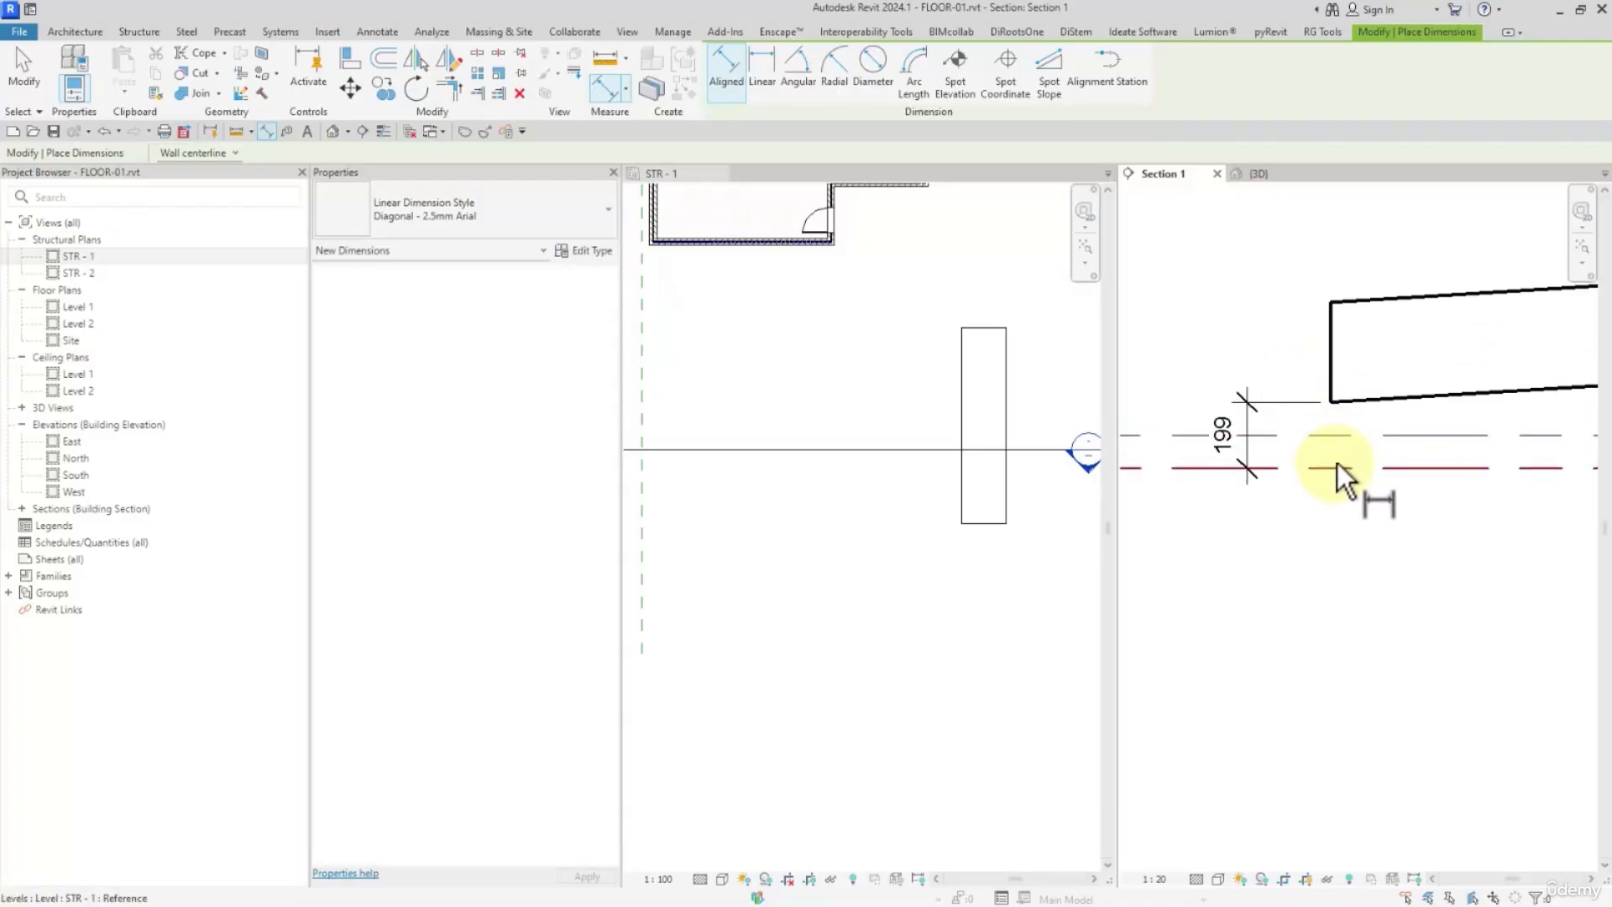
Add an aligned dimension from level STR - 1 to the top corner of the floor's low end
{"action": "left_click", "coordinate": [1328, 436]}
{"action": "key", "text": "Escape"}
{"action": "left_click", "coordinate": [1327, 468]}
{"action": "left_click", "coordinate": [1290, 310]}
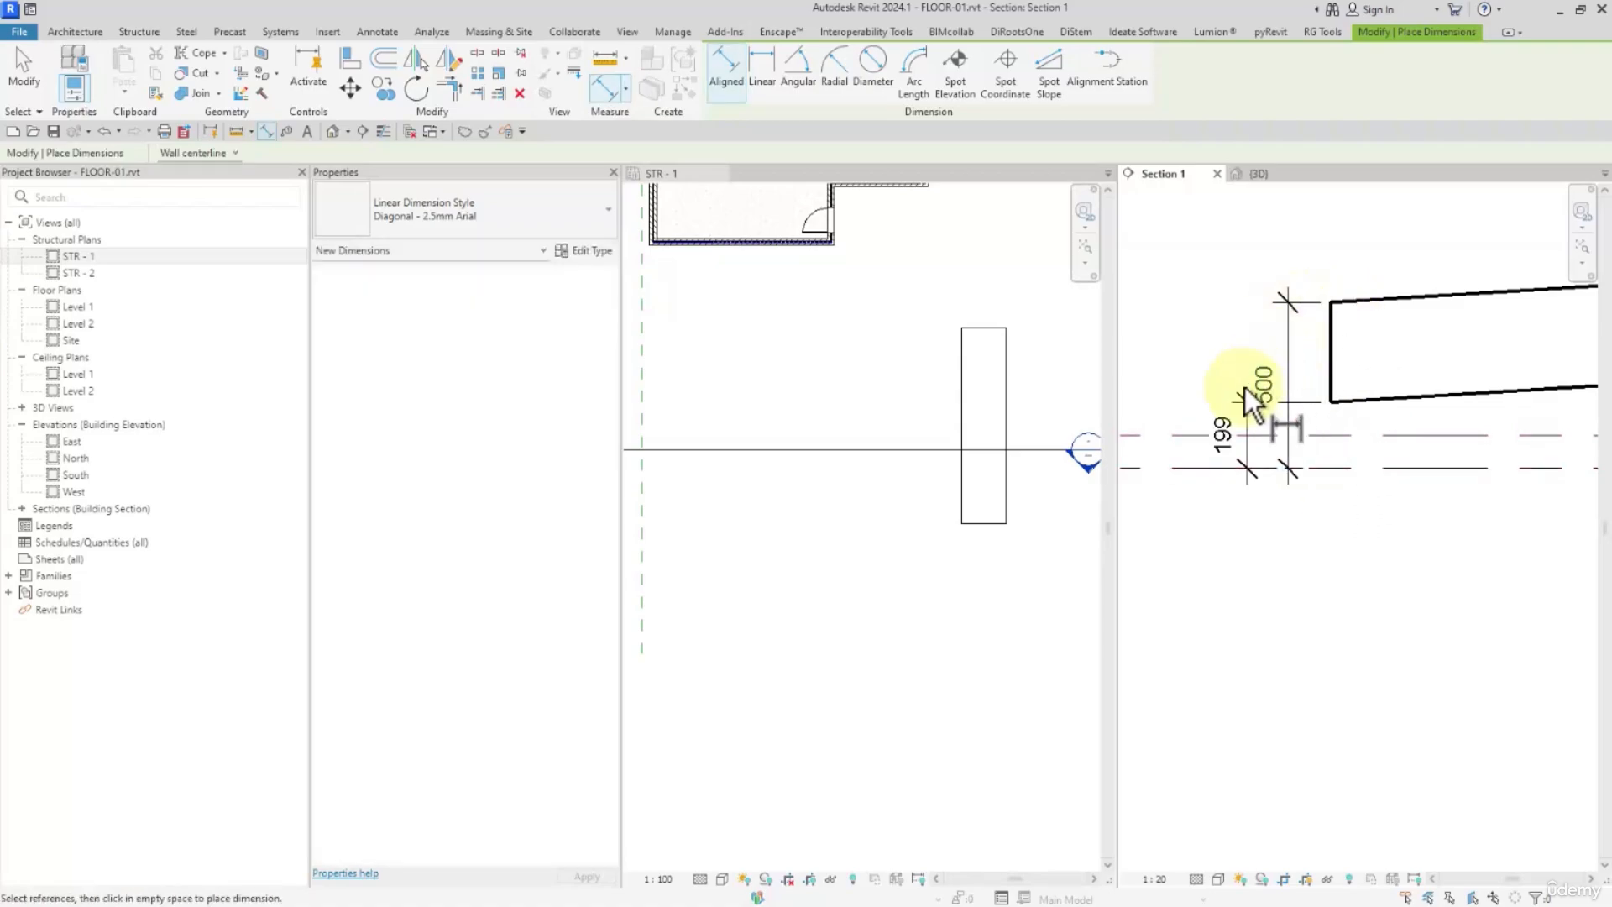
Delete the dimension to the floor's bottom corner and move the top-corner dimension farther away from the floor's end
{"action": "key", "text": "Escape"}
{"action": "left_click", "coordinate": [1229, 426]}
{"action": "key", "text": "Delete"}
{"action": "scroll", "coordinate": [1232, 446], "scroll_direction": "down", "scroll_amount": 2}
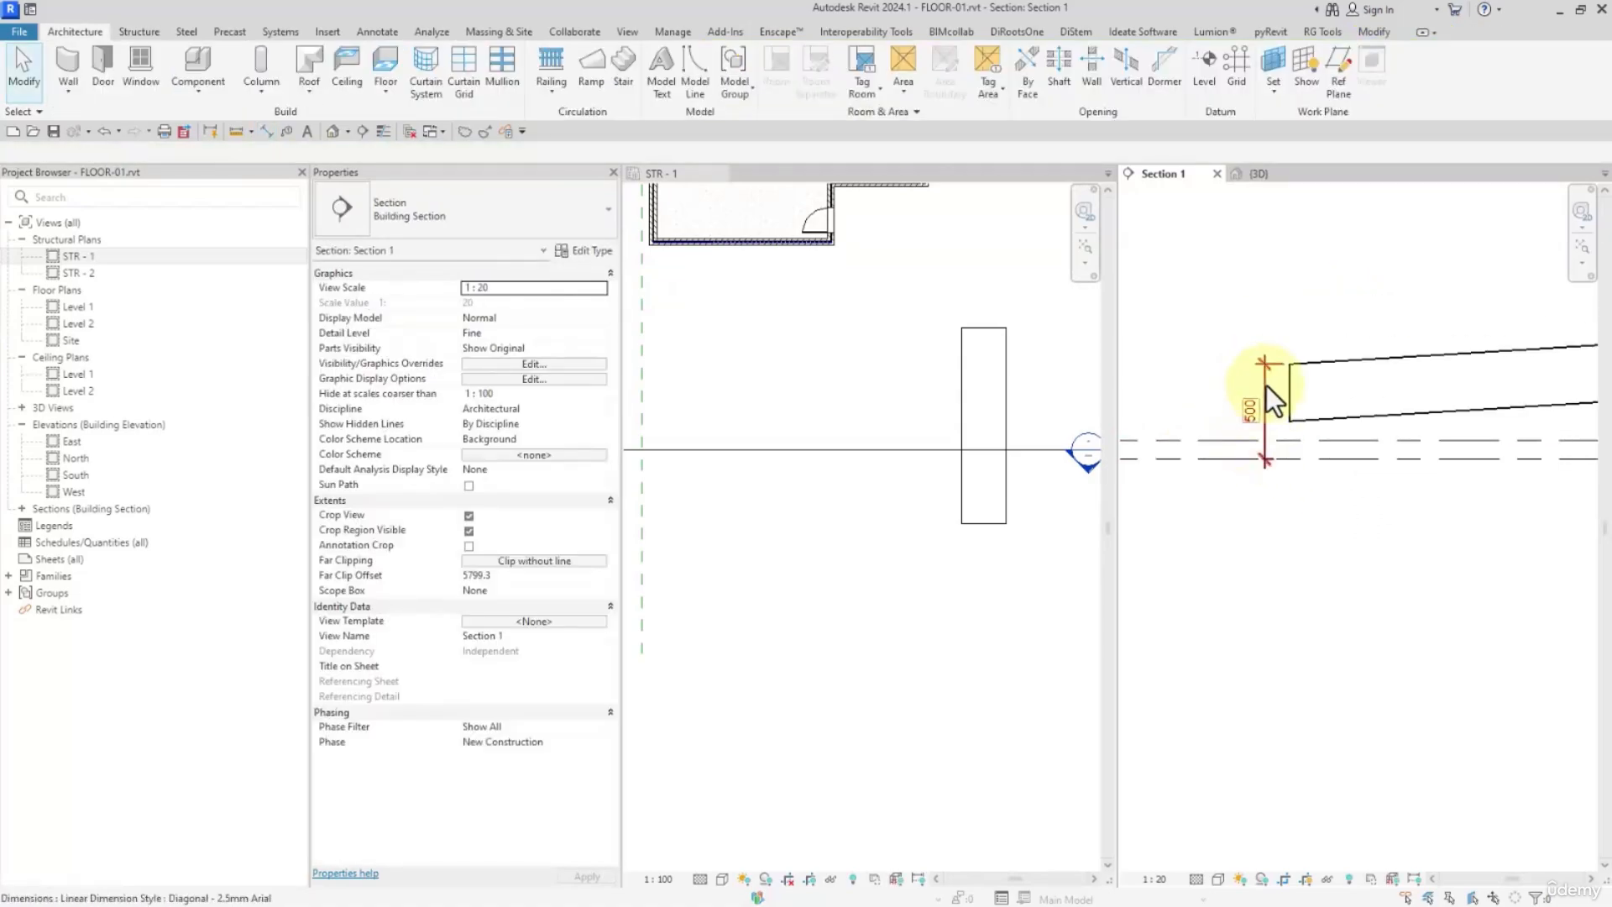
{"action": "left_click", "coordinate": [1266, 388]}
{"action": "scroll", "coordinate": [1262, 453], "scroll_direction": "up", "scroll_amount": 2}
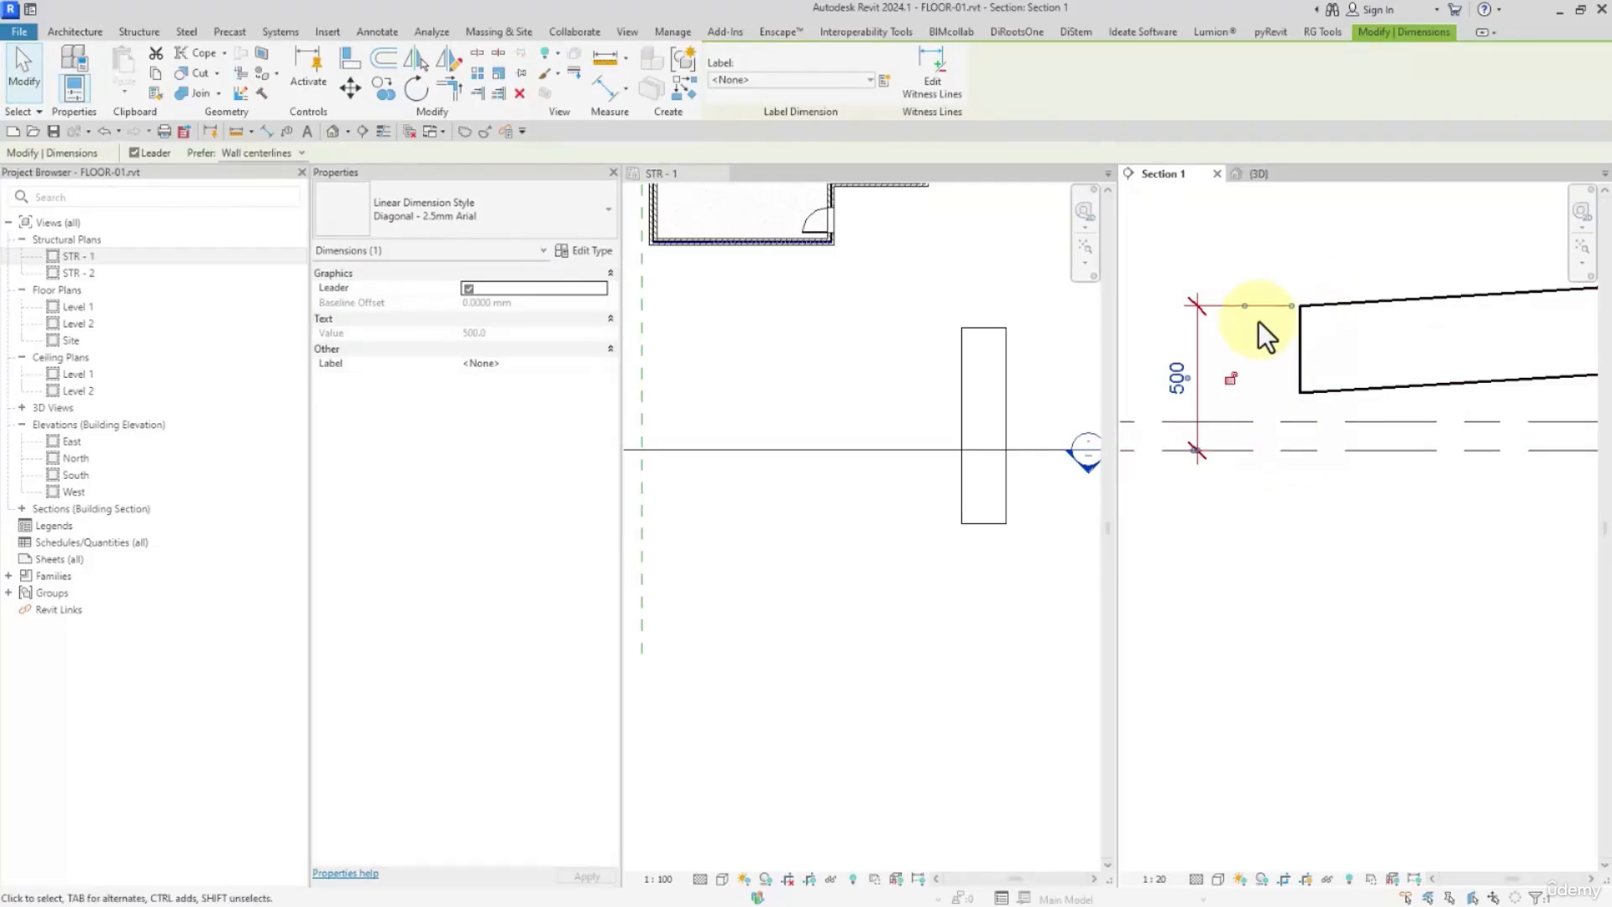
{"action": "left_click", "coordinate": [1227, 482]}
Compare the heights of the floor's low and high ends along its full slope in Section 1
{"action": "scroll", "coordinate": [1232, 485], "scroll_direction": "down", "scroll_amount": 2}
{"action": "scroll", "coordinate": [1268, 422], "scroll_direction": "down", "scroll_amount": 2}
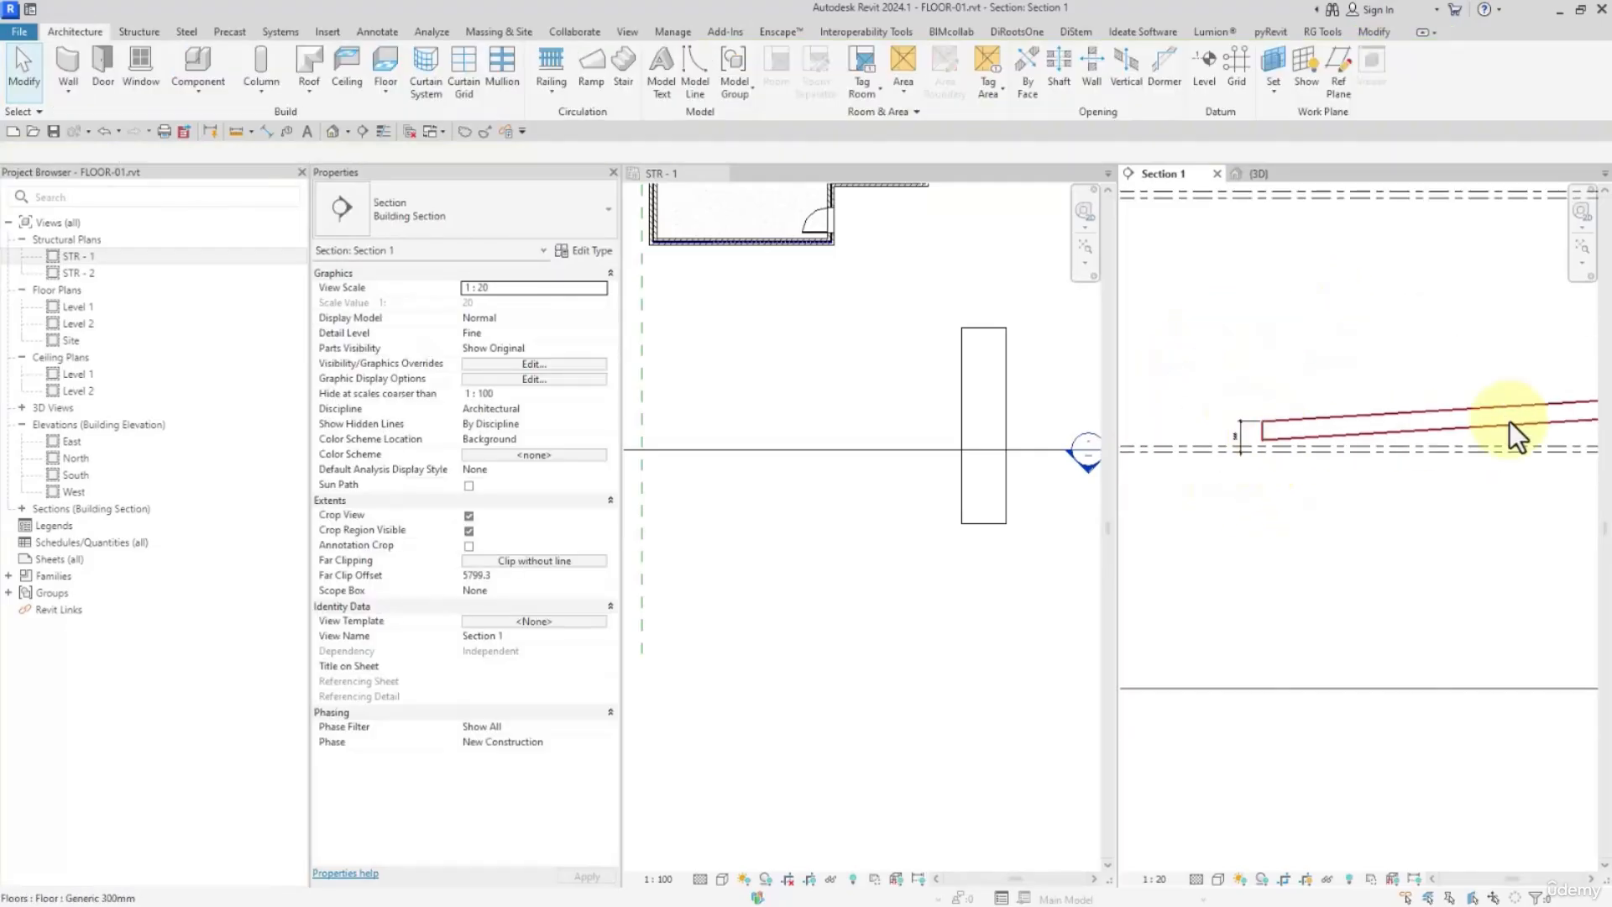
{"action": "middle_click_drag", "start_coordinate": [1572, 448], "coordinate": [1008, 493]}
{"action": "scroll", "coordinate": [1344, 456], "scroll_direction": "up", "scroll_amount": 3}
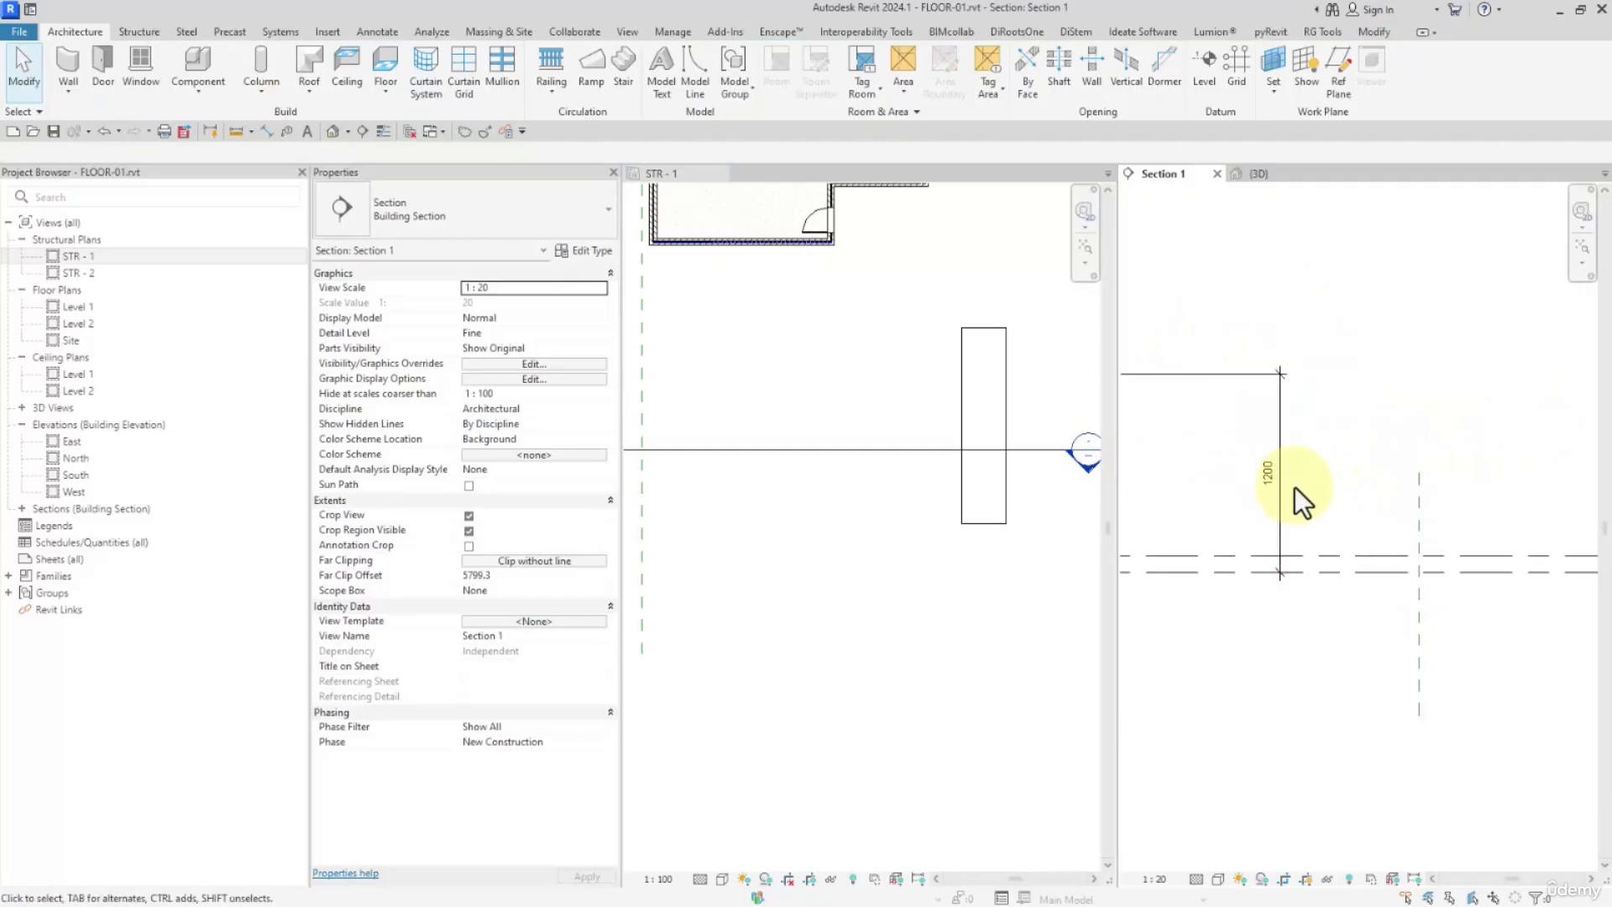
{"action": "scroll", "coordinate": [1368, 512], "scroll_direction": "down", "scroll_amount": 4}
{"action": "middle_click_drag", "start_coordinate": [1295, 468], "coordinate": [1373, 507]}
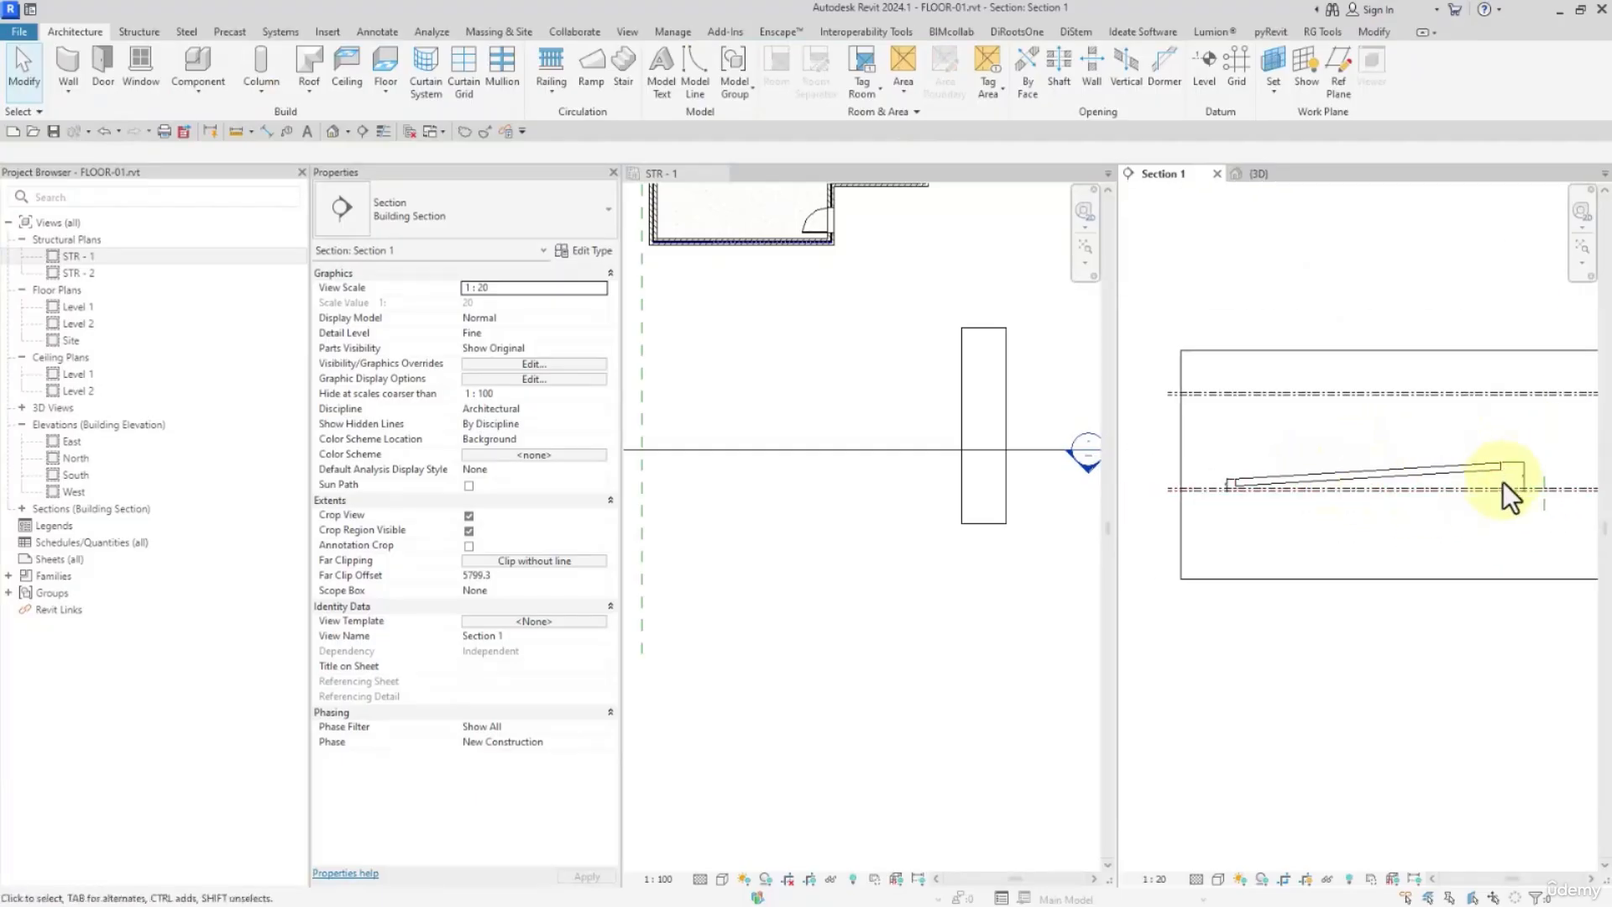
Reopen the floor's boundary sketch, reverse the slope arrow to run from the right edge's midpoint to the left edge's midpoint, and finish
{"action": "left_click", "coordinate": [1026, 420]}
{"action": "scroll", "coordinate": [970, 371], "scroll_direction": "down", "scroll_amount": 1}
{"action": "double_click", "coordinate": [971, 371]}
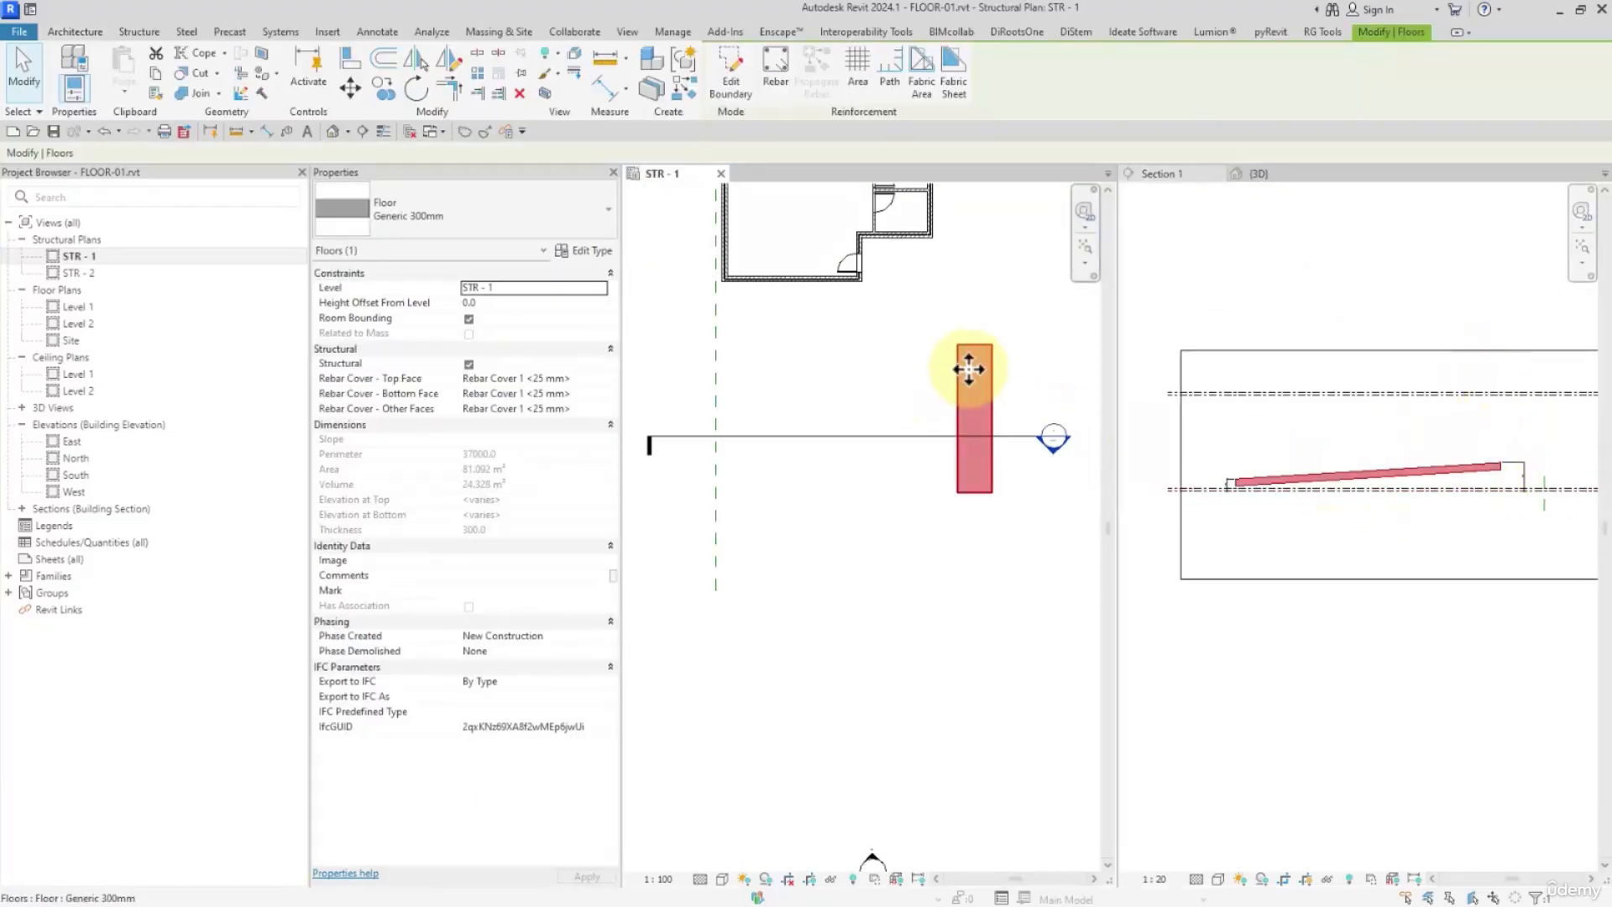
{"action": "left_click", "coordinate": [775, 417]}
{"action": "left_click", "coordinate": [512, 348]}
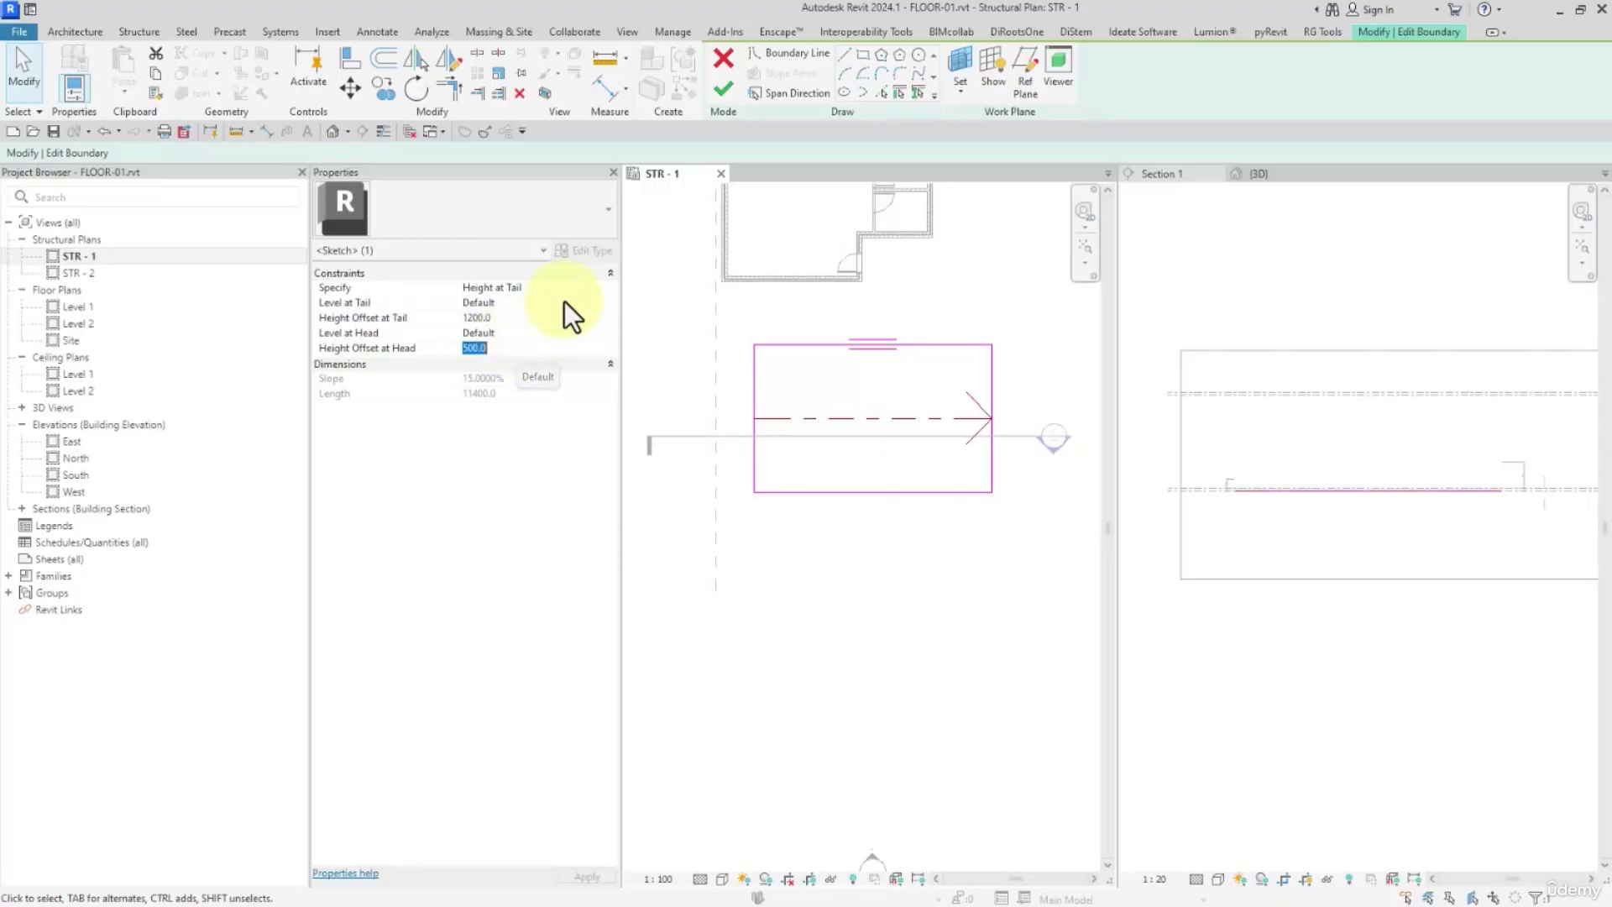
{"action": "left_click", "coordinate": [551, 308]}
{"action": "left_click", "coordinate": [533, 323]}
{"action": "left_click", "coordinate": [518, 347]}
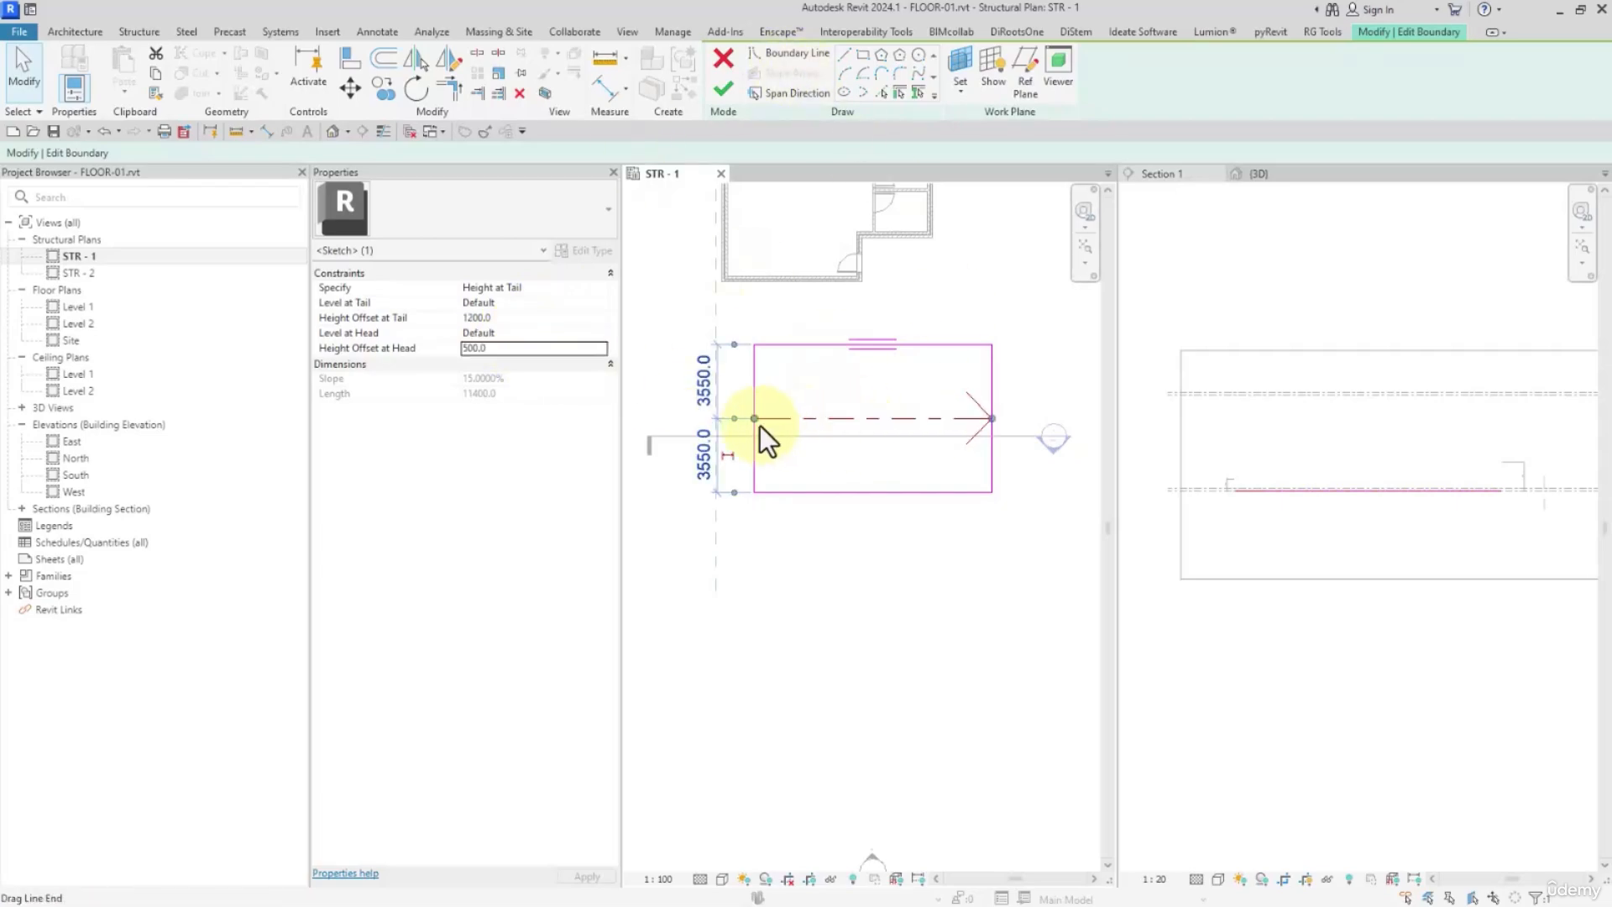
{"action": "left_click_drag", "start_coordinate": [754, 418], "coordinate": [992, 418]}
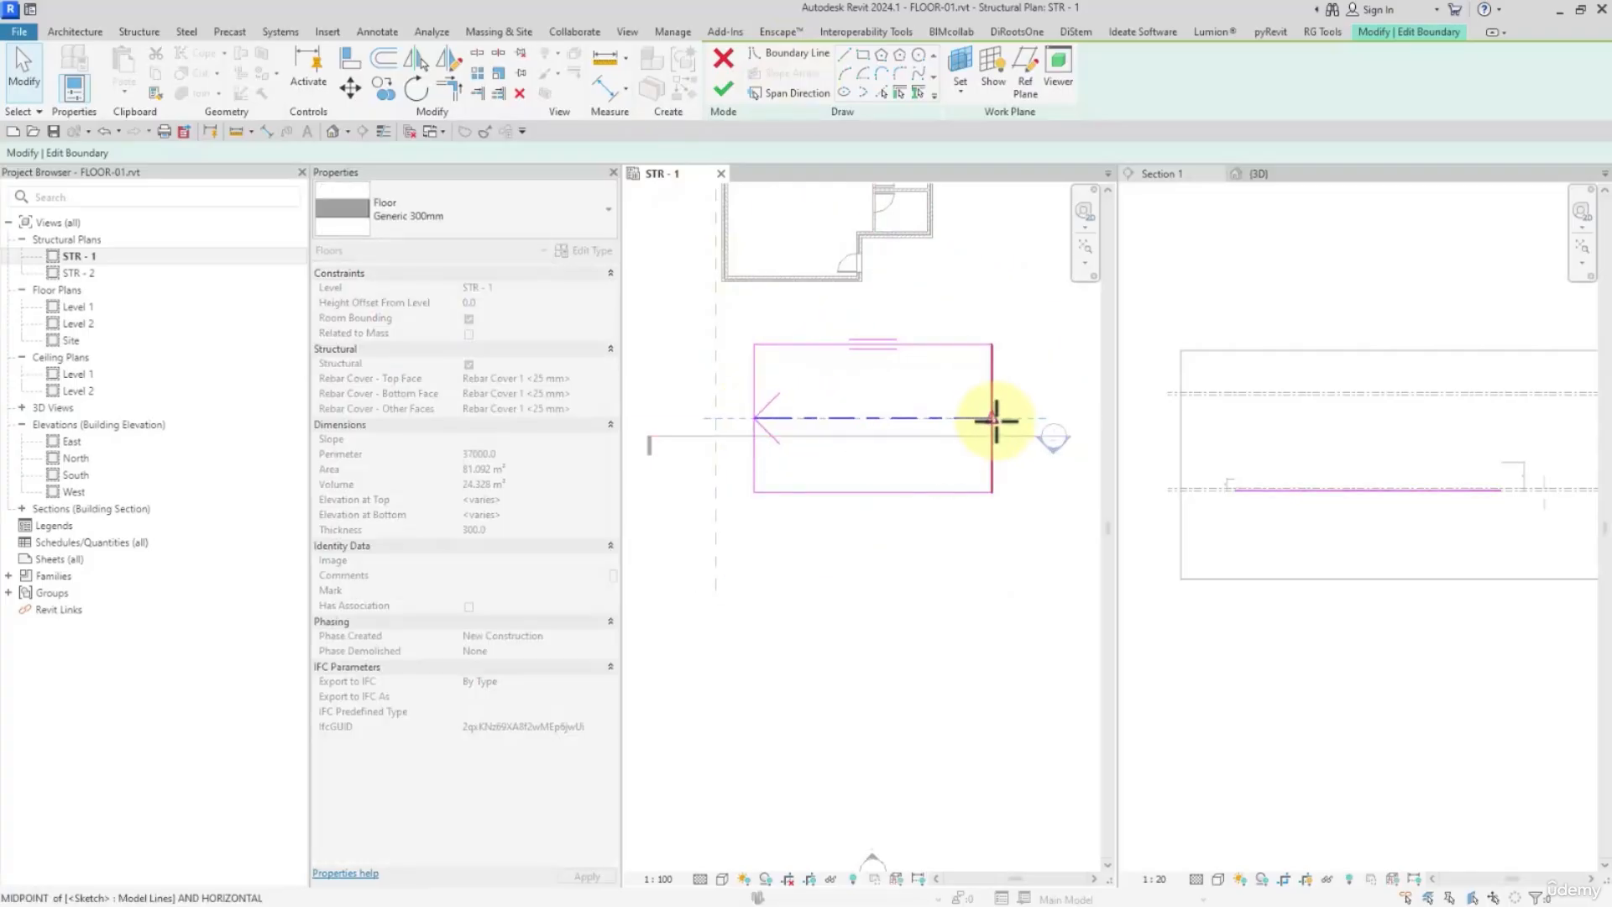
{"action": "left_click", "coordinate": [726, 84]}
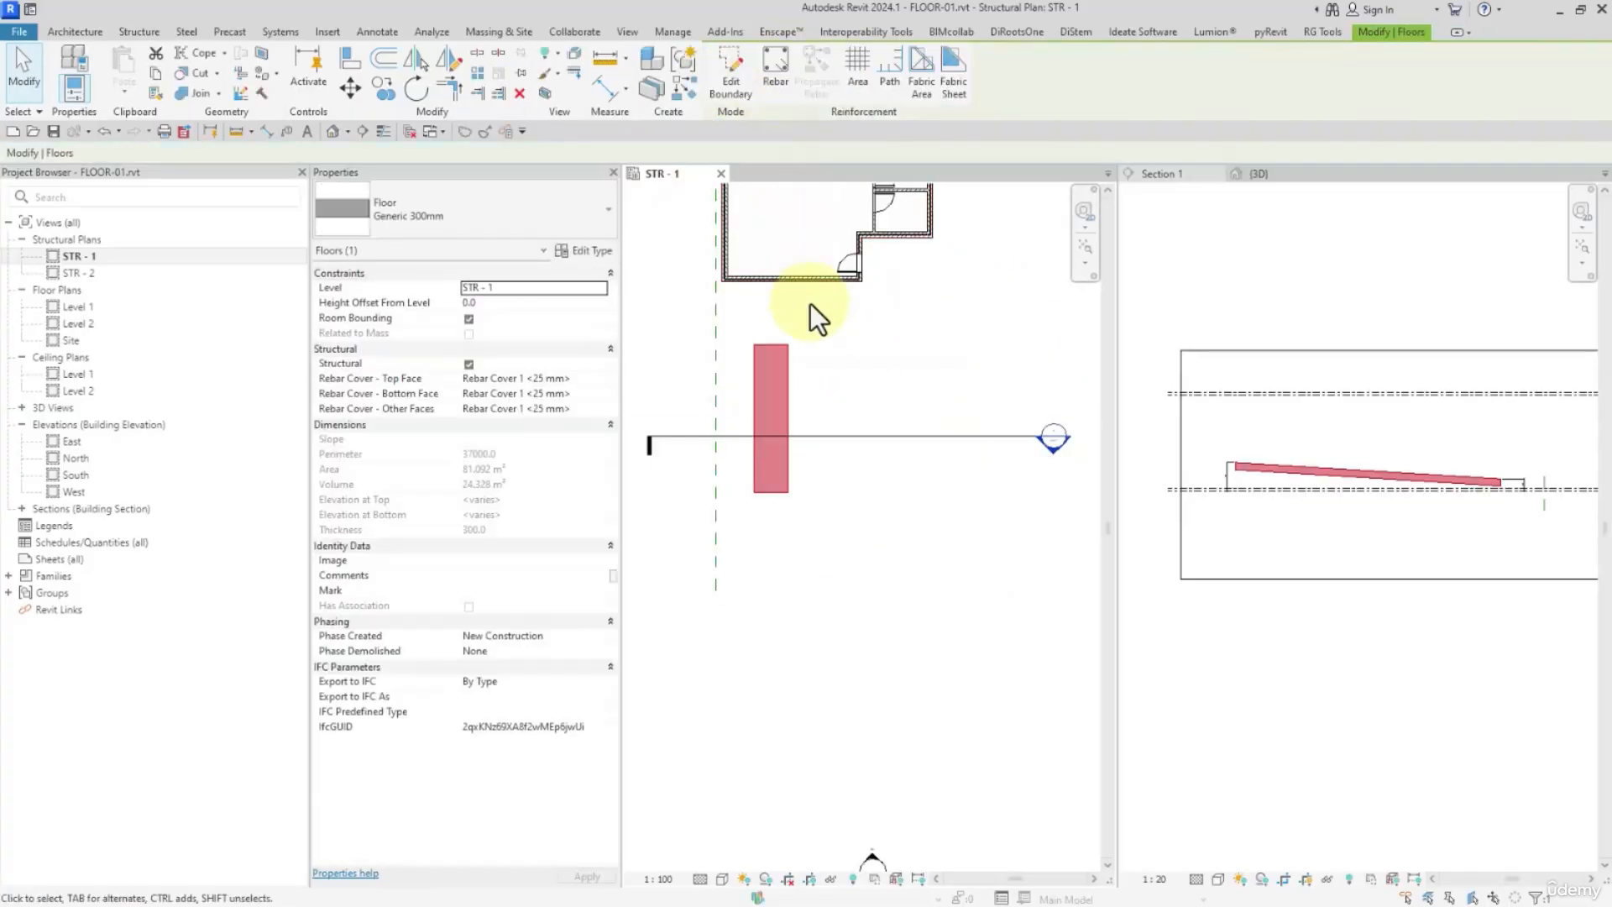
Reopen the floor's boundary sketch, stretch the slope arrow diagonally from the lower-right corner to the upper-left corner, and try to finish
{"action": "left_click", "coordinate": [739, 82]}
{"action": "left_click", "coordinate": [757, 417]}
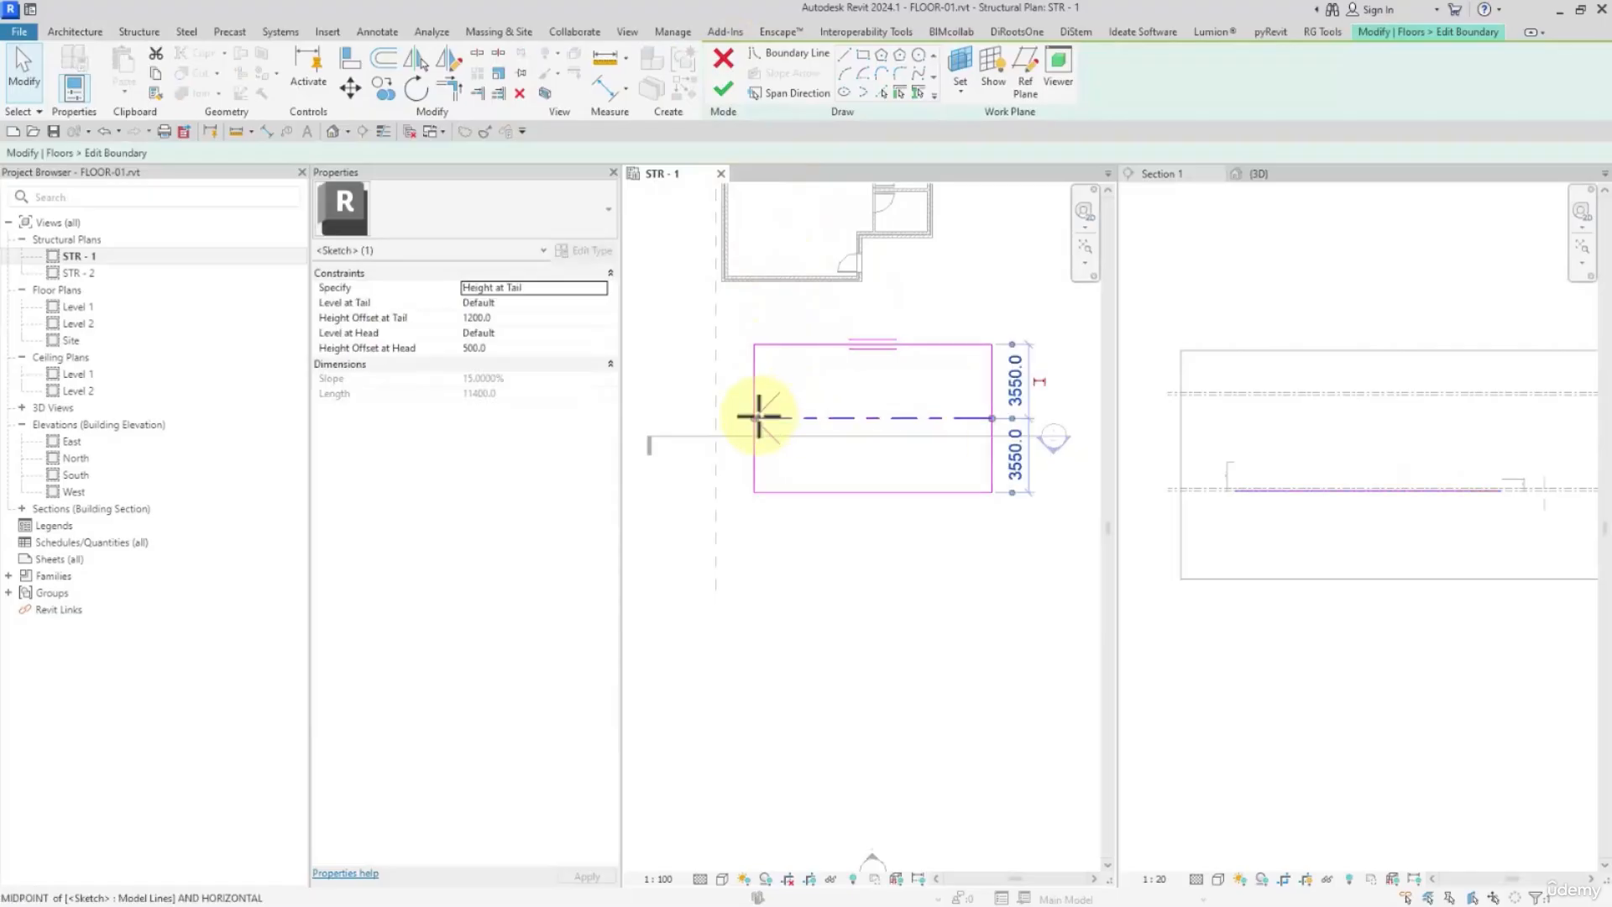
{"action": "left_click_drag", "start_coordinate": [756, 417], "coordinate": [755, 344]}
{"action": "left_click_drag", "start_coordinate": [993, 420], "coordinate": [992, 492]}
{"action": "left_click", "coordinate": [726, 99]}
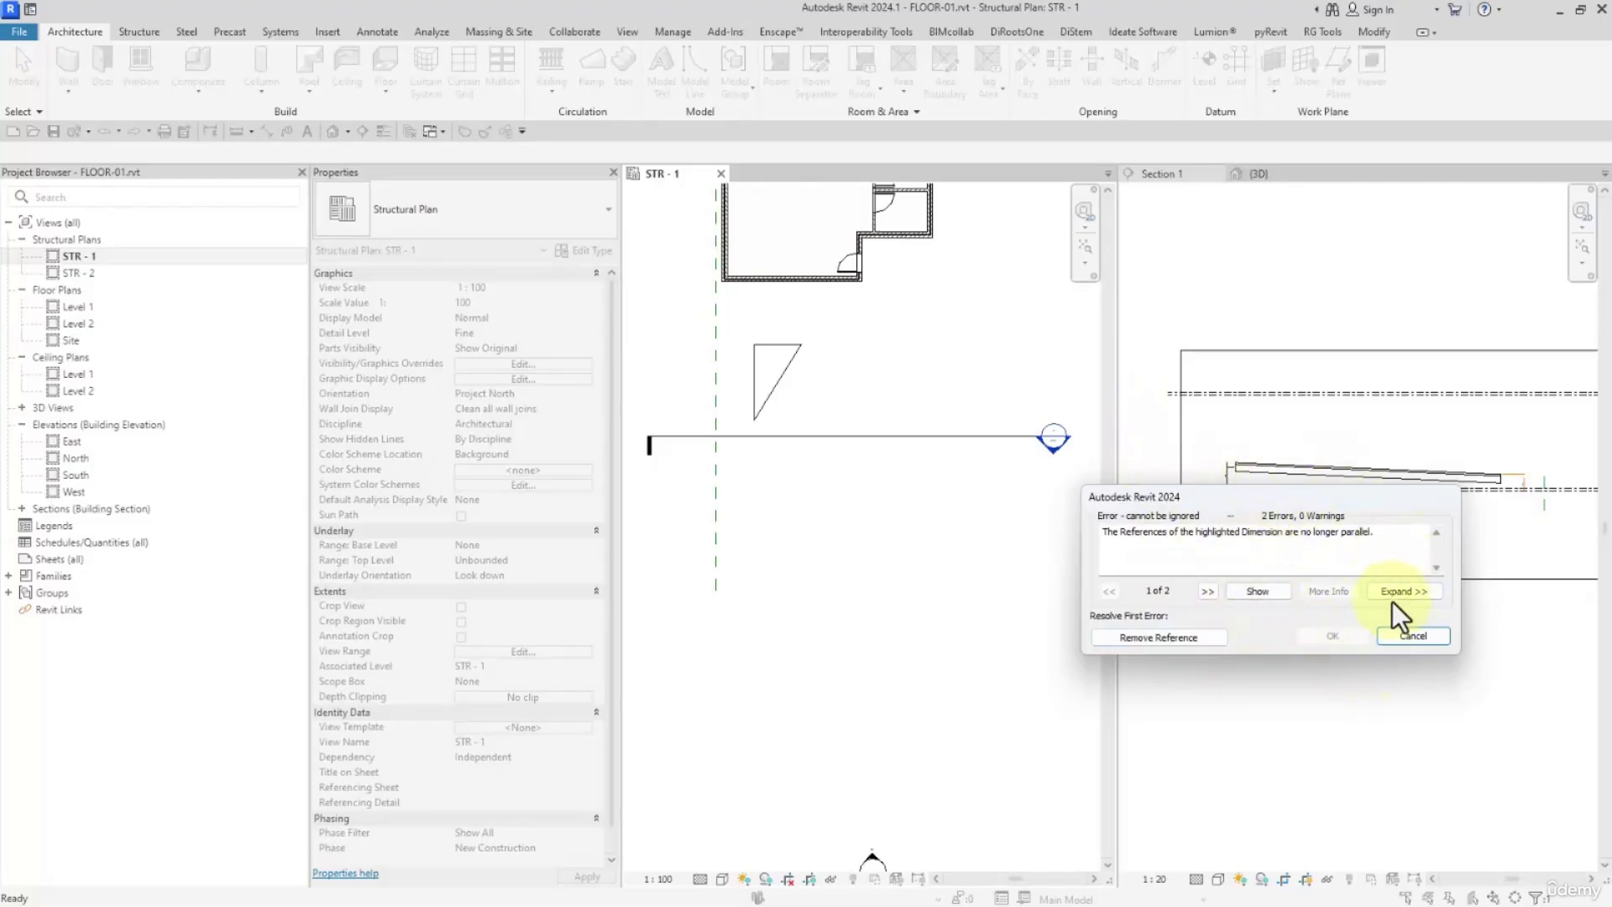
{"action": "left_click", "coordinate": [1416, 636]}
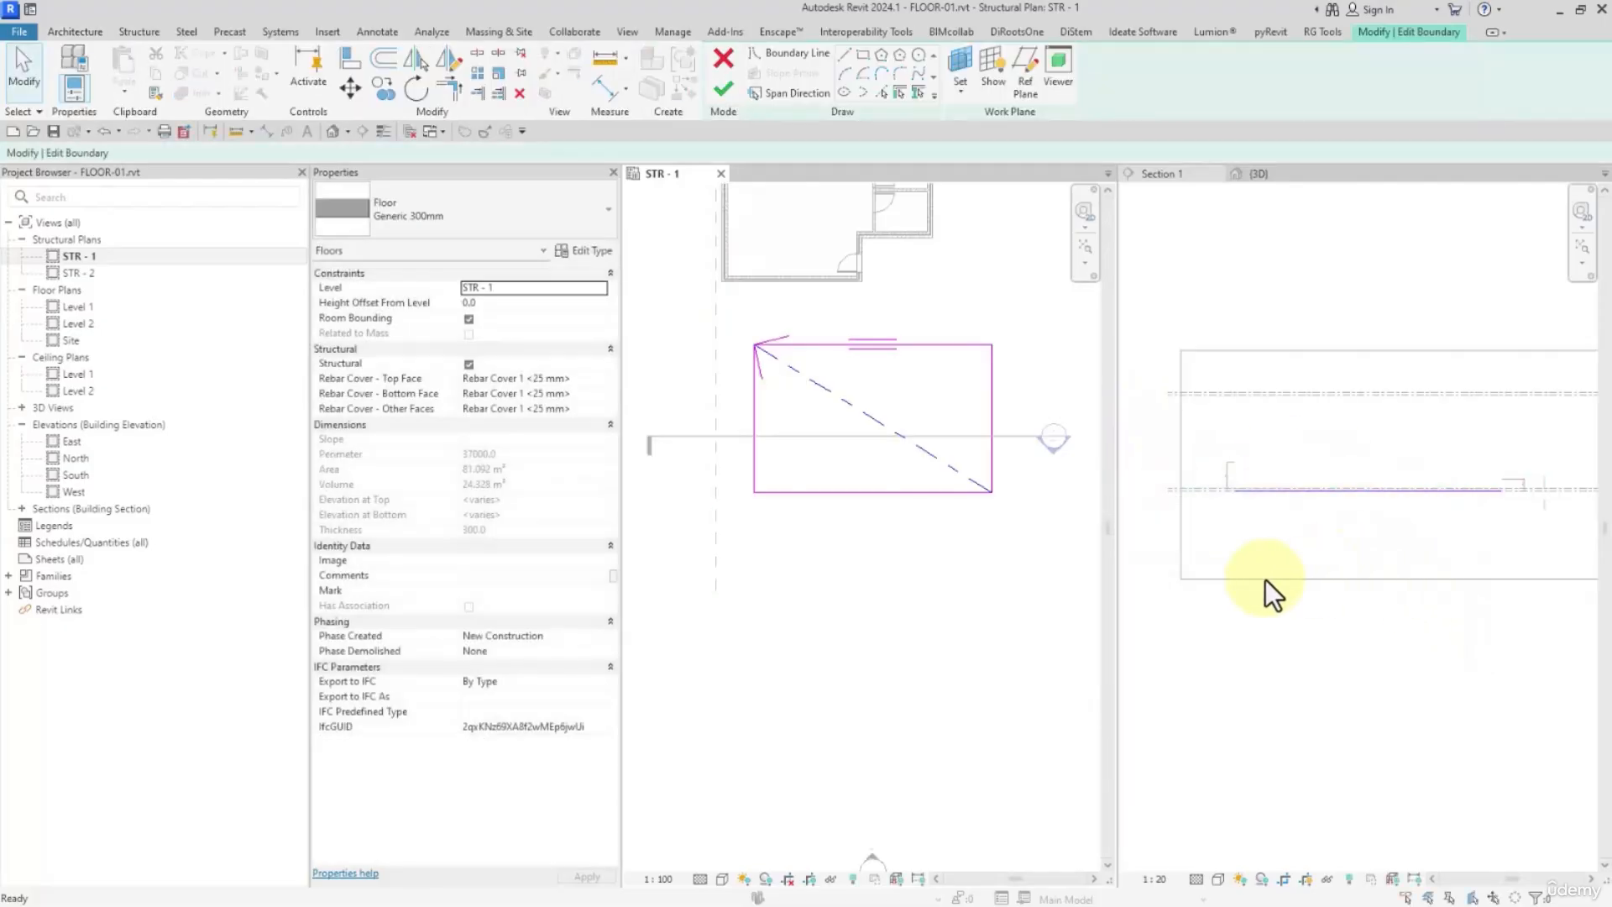
Return the slope arrow's head to the left edge's midpoint and its tail to the right edge's midpoint
{"action": "left_click", "coordinate": [837, 393]}
{"action": "left_click_drag", "start_coordinate": [761, 348], "coordinate": [756, 418]}
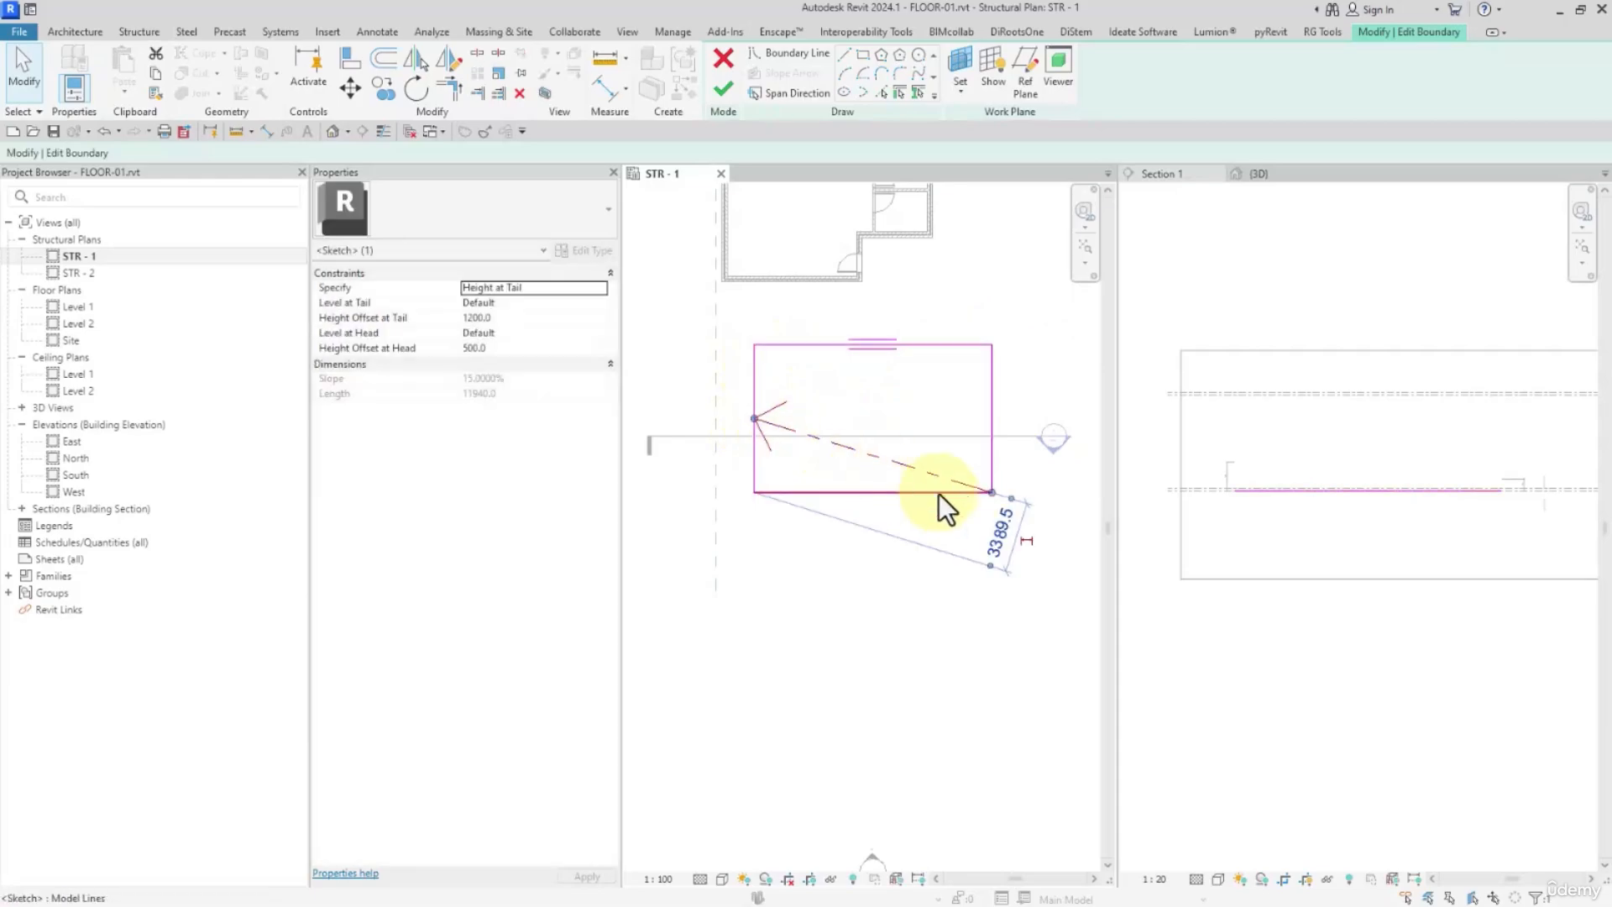
{"action": "left_click_drag", "start_coordinate": [947, 508], "coordinate": [993, 419]}
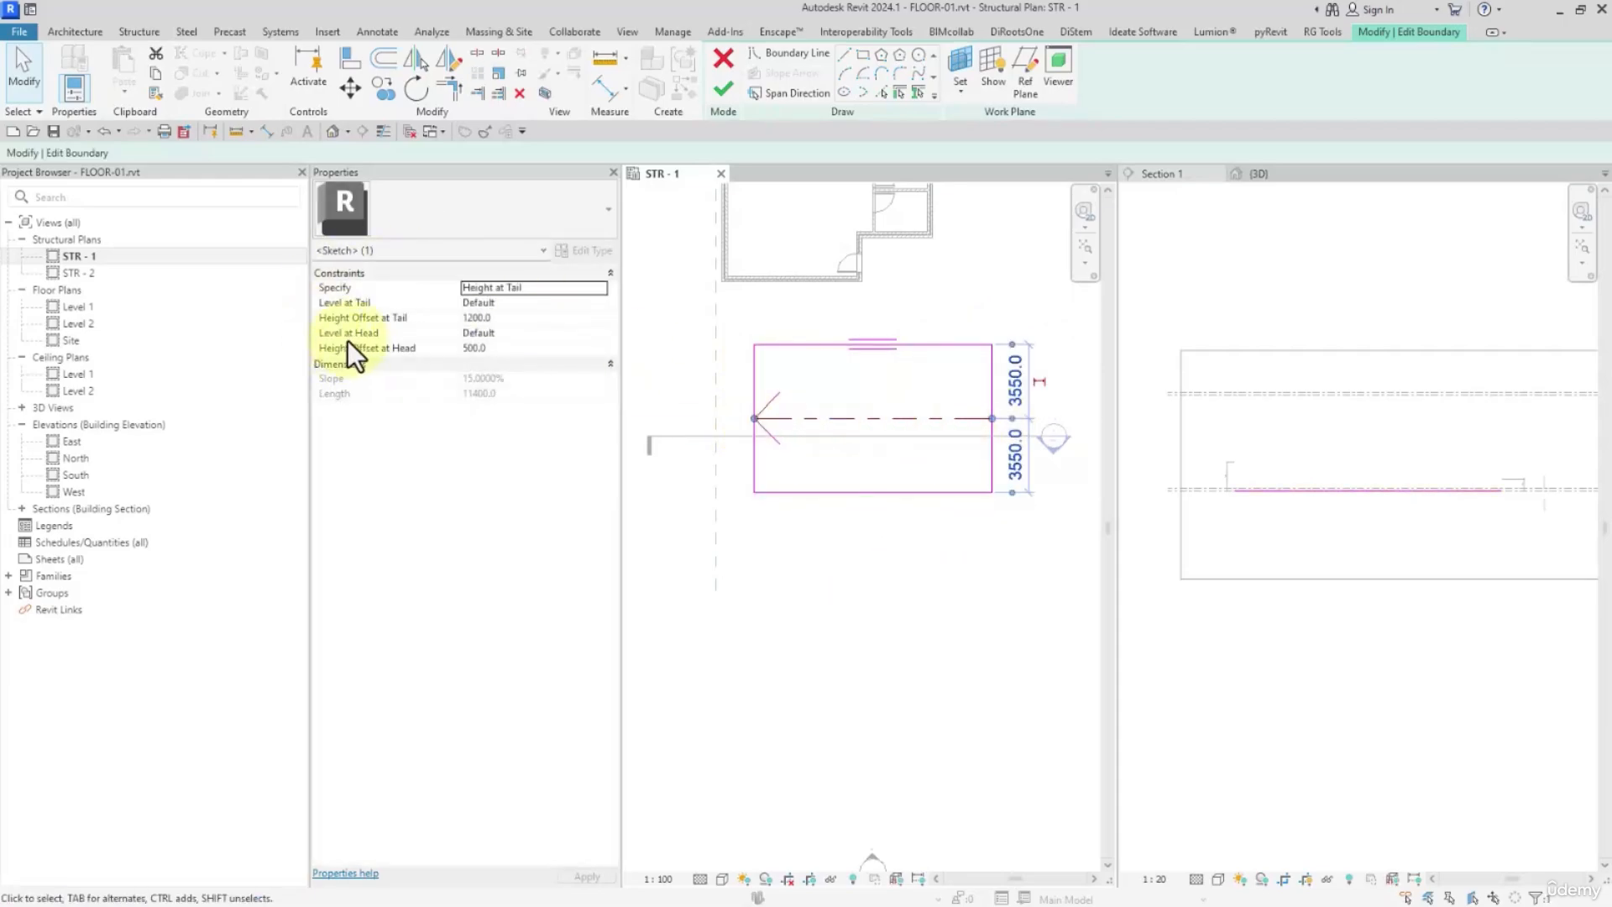
Set the slope arrow's level at tail to STR - 2 and level at head to STR - 1, and finish the sketch
{"action": "left_click", "coordinate": [596, 334]}
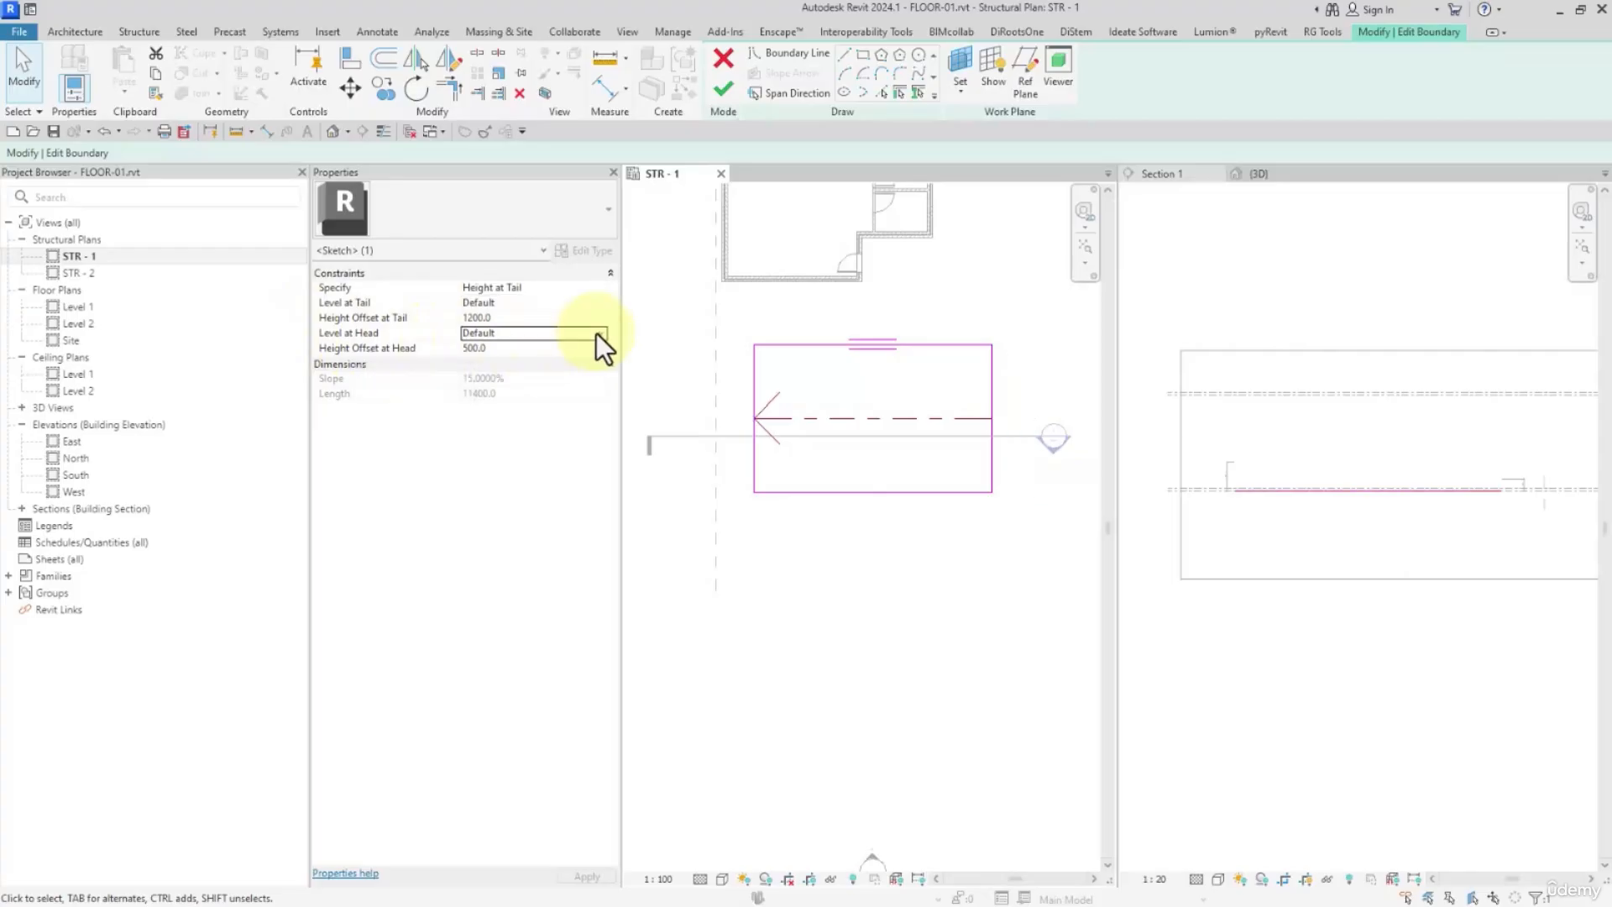
{"action": "left_click", "coordinate": [596, 334]}
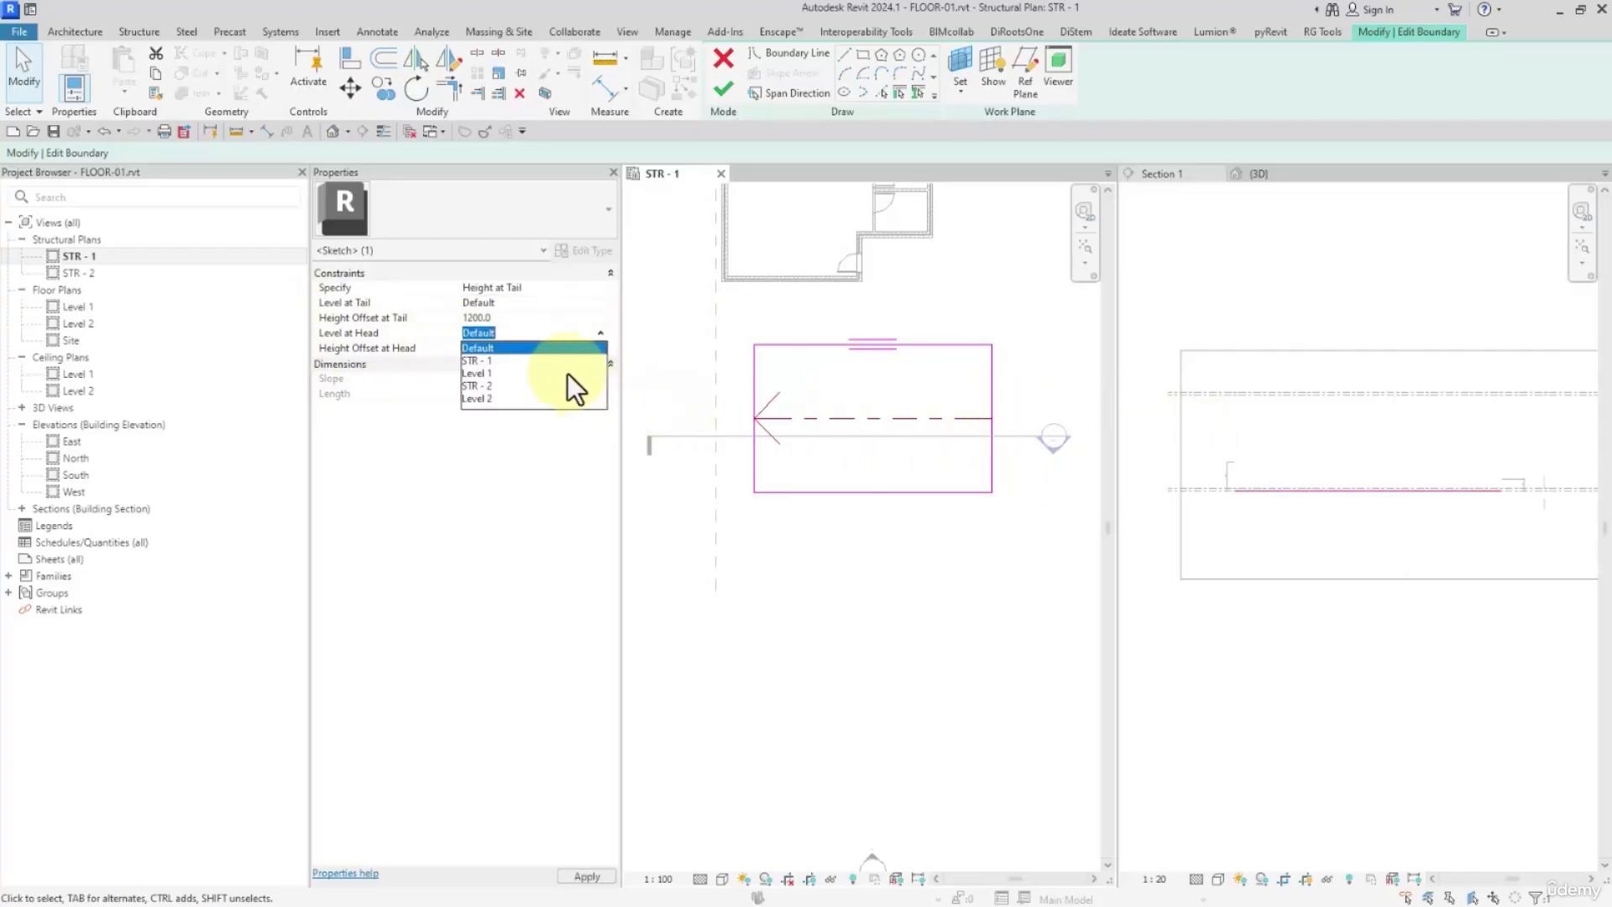
{"action": "left_click", "coordinate": [506, 348]}
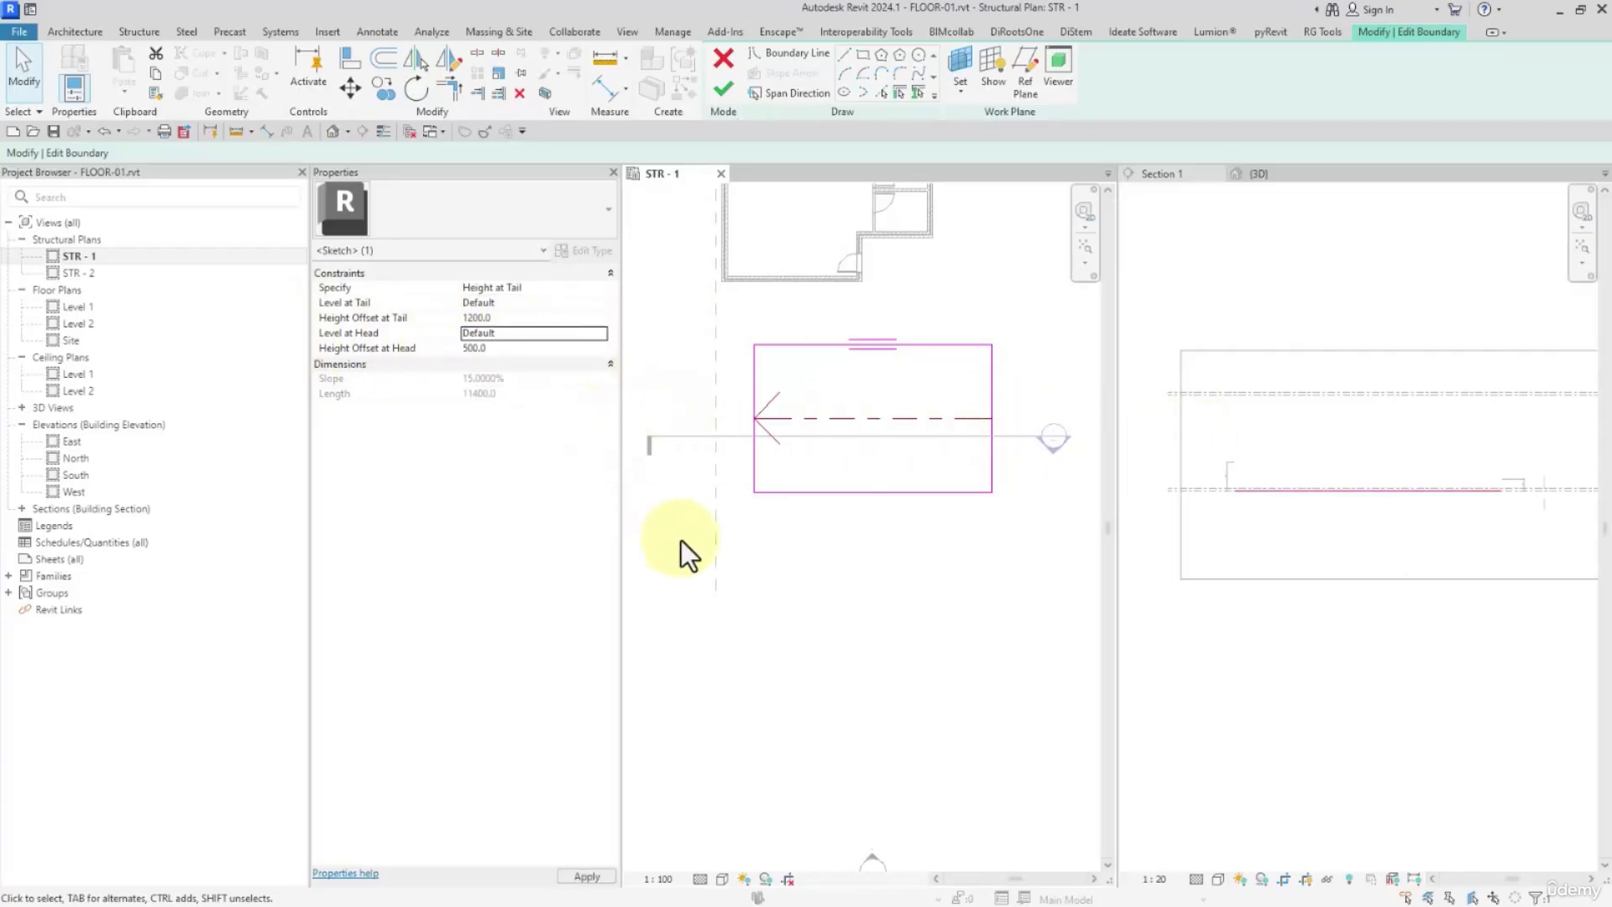
{"action": "left_click", "coordinate": [821, 541]}
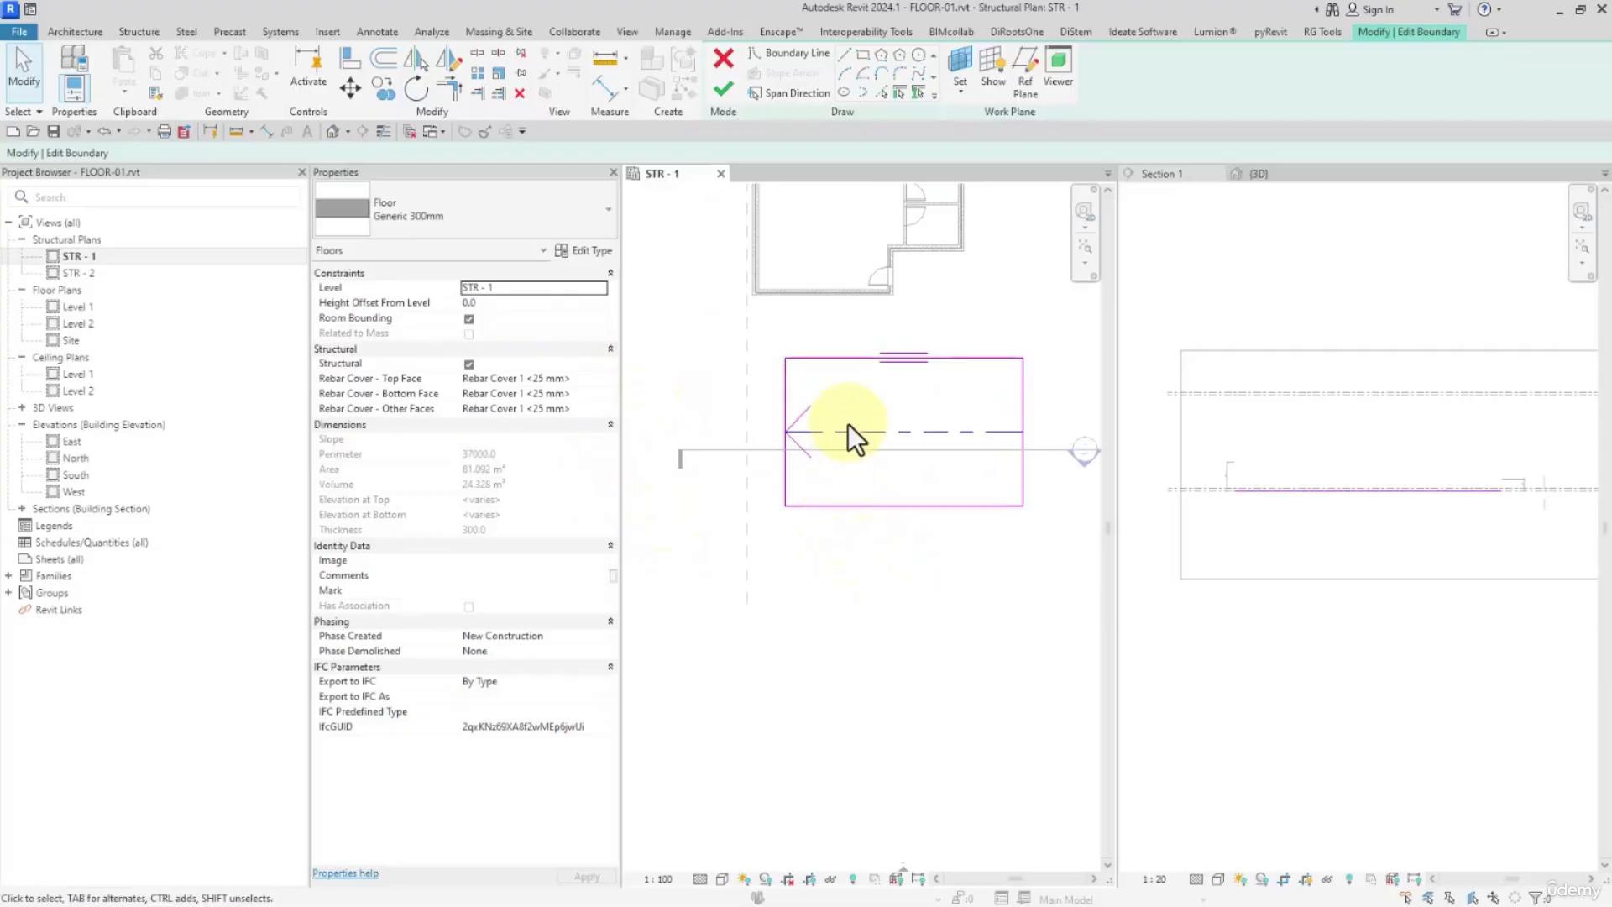
{"action": "left_click", "coordinate": [870, 432]}
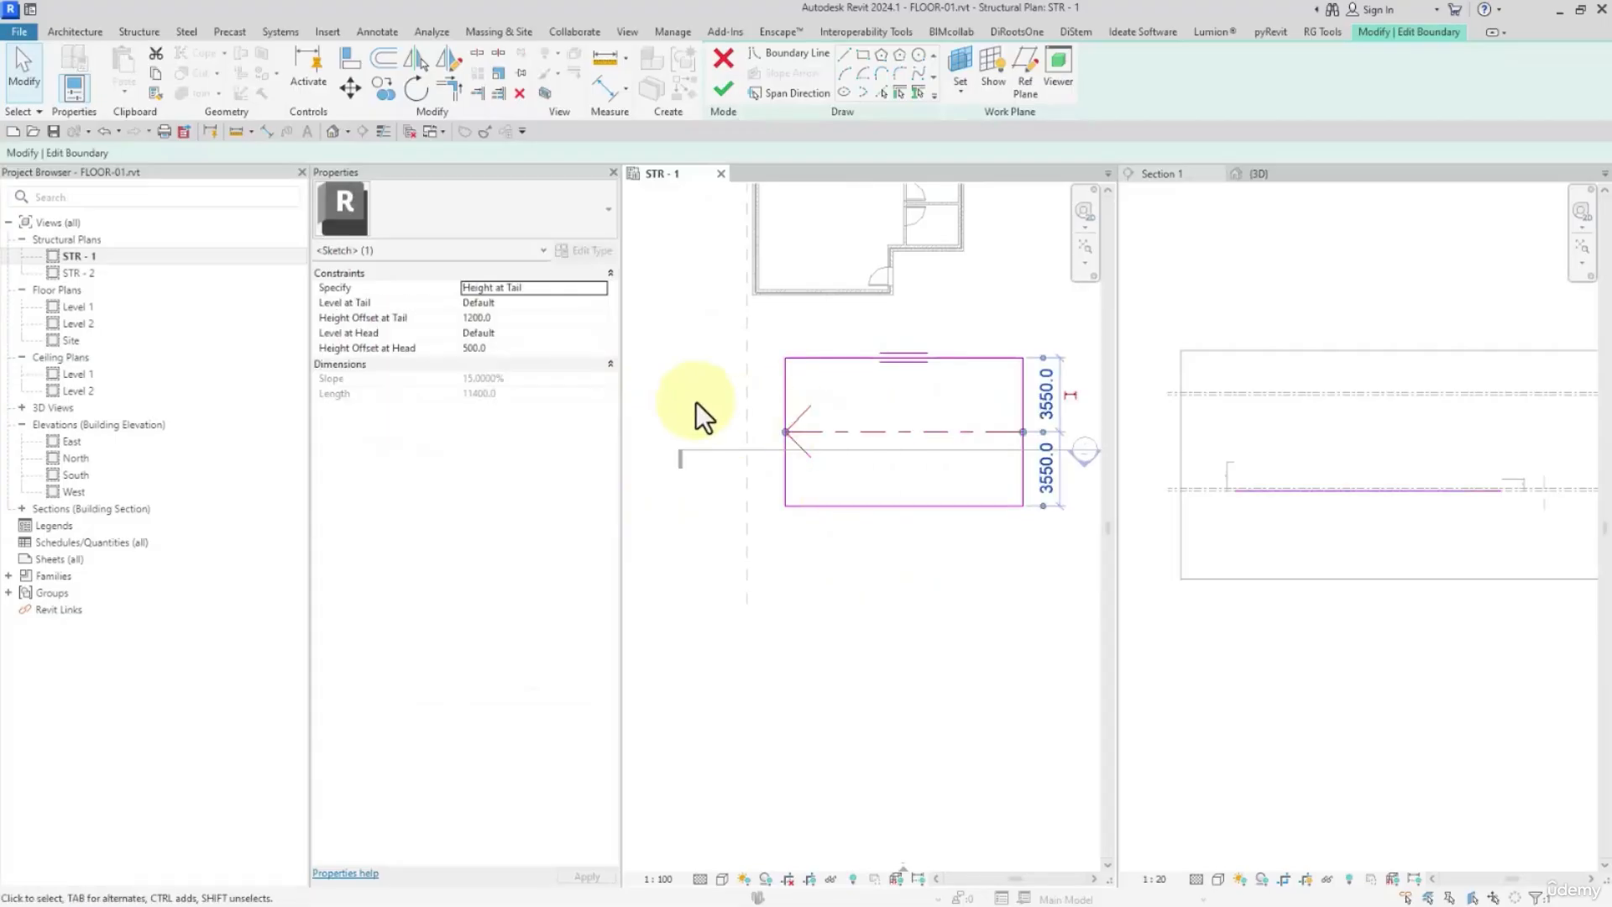
{"action": "left_click", "coordinate": [597, 305]}
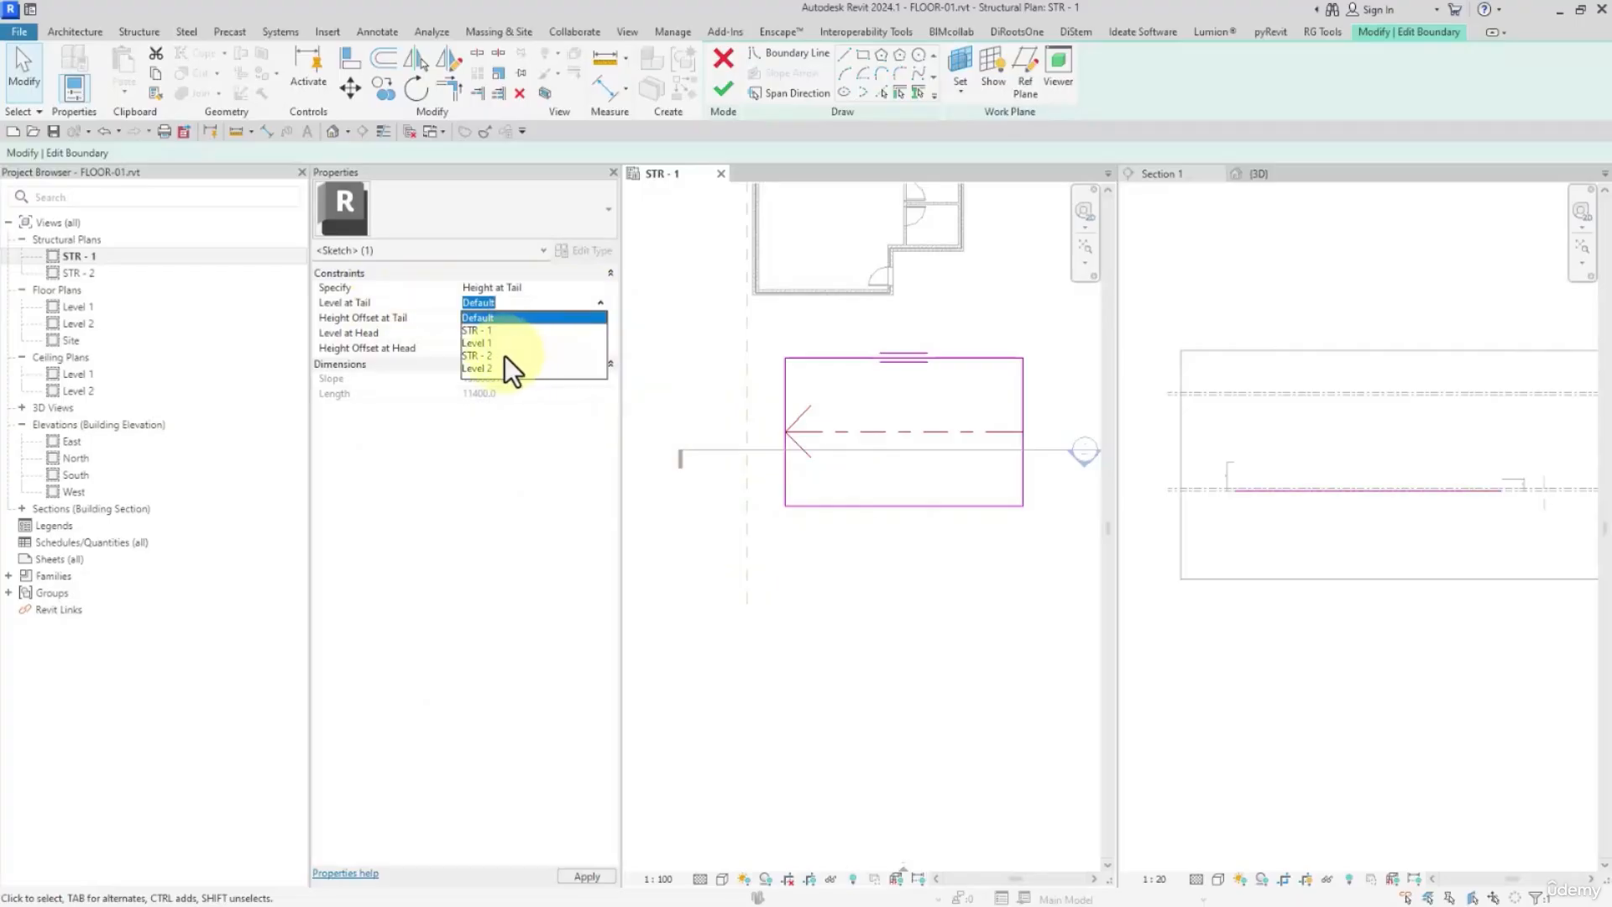
{"action": "left_click", "coordinate": [504, 355]}
{"action": "left_click", "coordinate": [603, 334]}
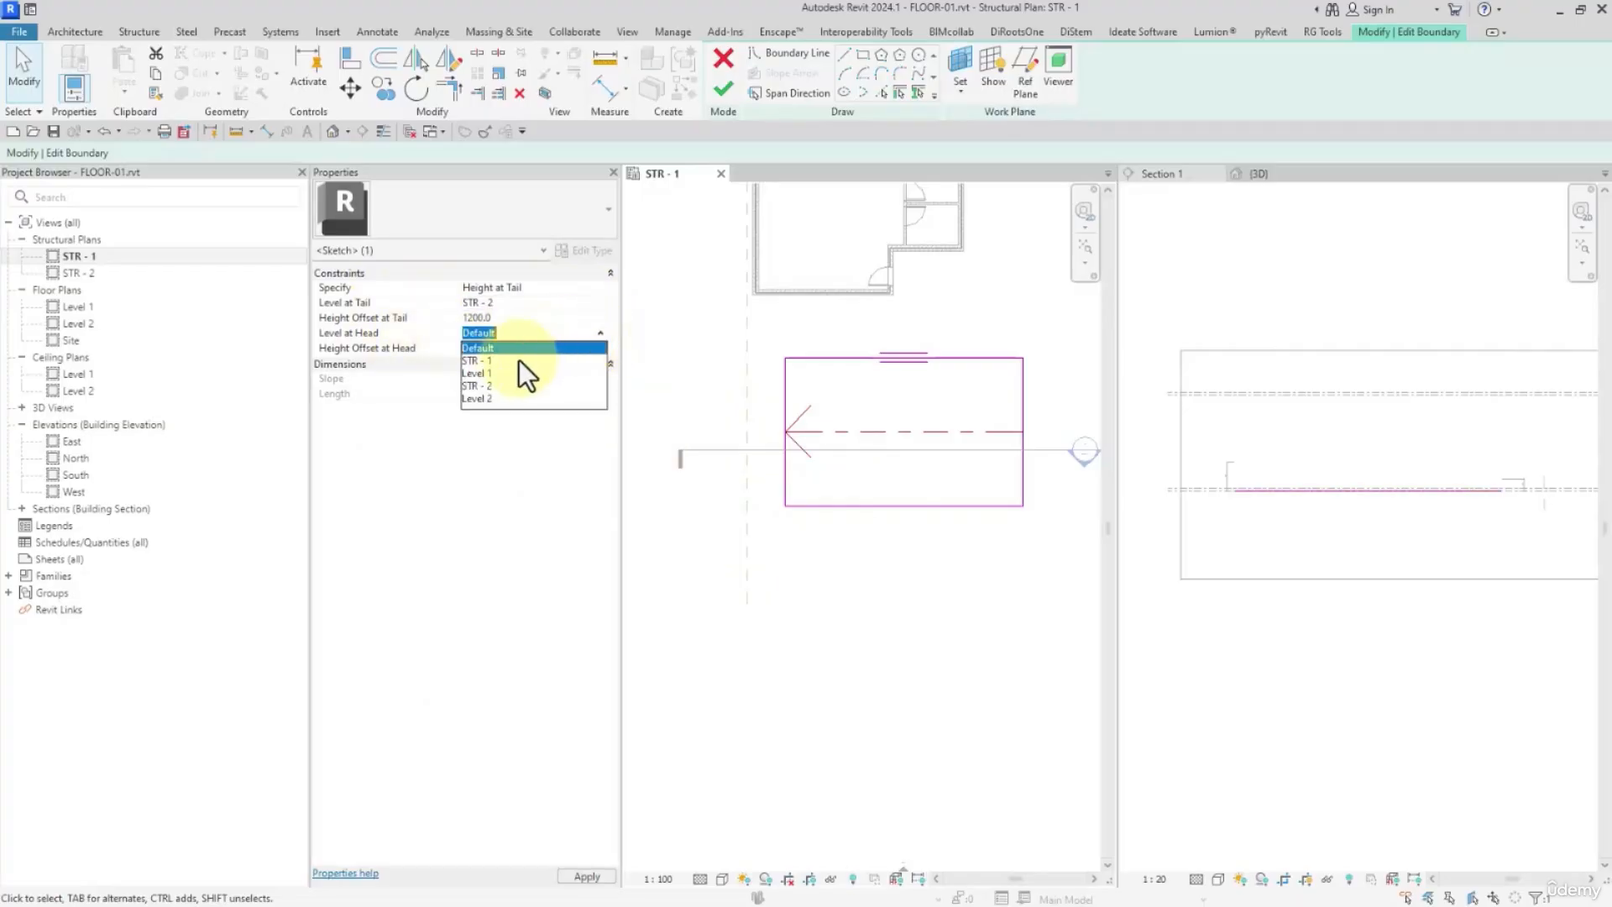
{"action": "left_click", "coordinate": [499, 361]}
{"action": "left_click", "coordinate": [724, 91]}
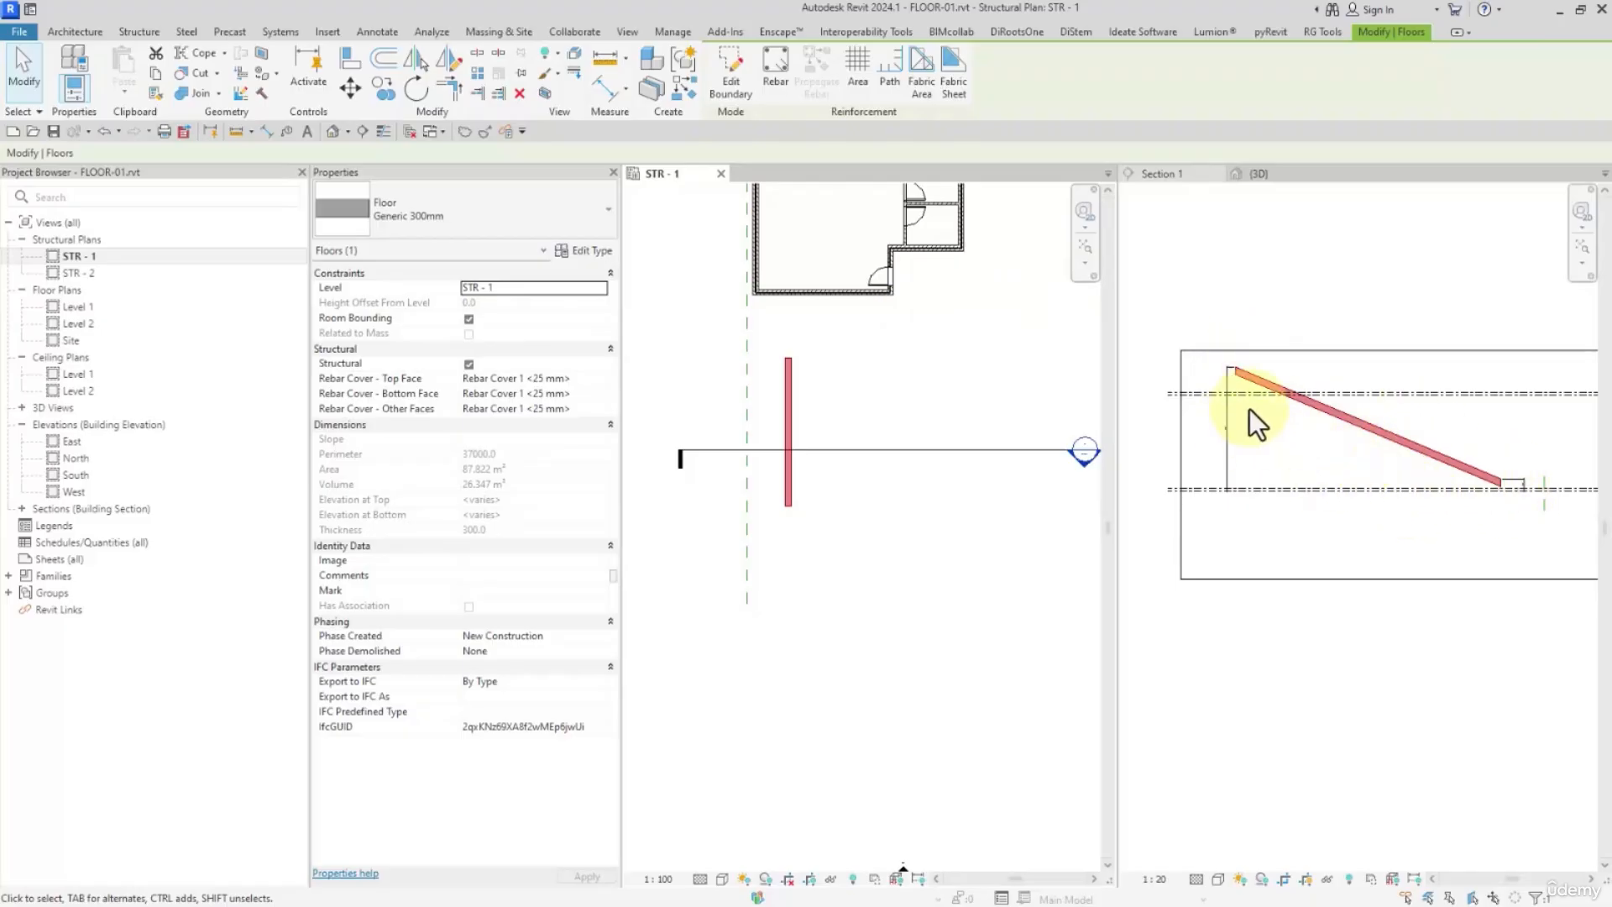
Examine the dimensioned heights of the floor's high and low ends against the levels in Section 1
{"action": "scroll", "coordinate": [1243, 475], "scroll_direction": "up", "scroll_amount": 5}
{"action": "scroll", "coordinate": [1226, 457], "scroll_direction": "down", "scroll_amount": 4}
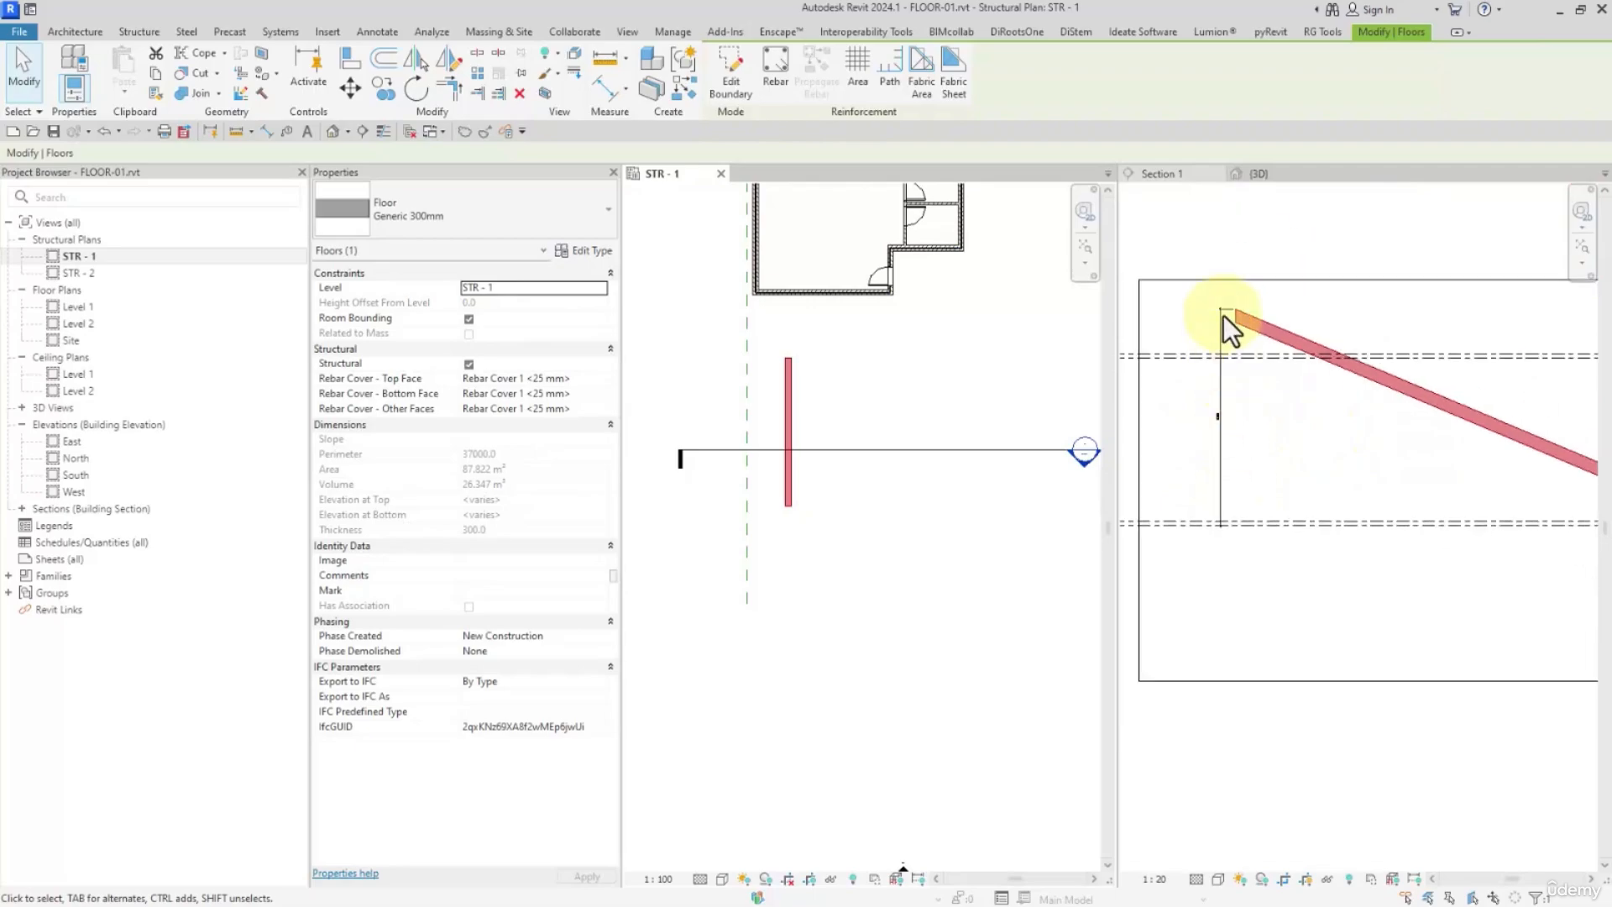
{"action": "scroll", "coordinate": [1230, 374], "scroll_direction": "up", "scroll_amount": 3}
{"action": "scroll", "coordinate": [1232, 430], "scroll_direction": "down", "scroll_amount": 4}
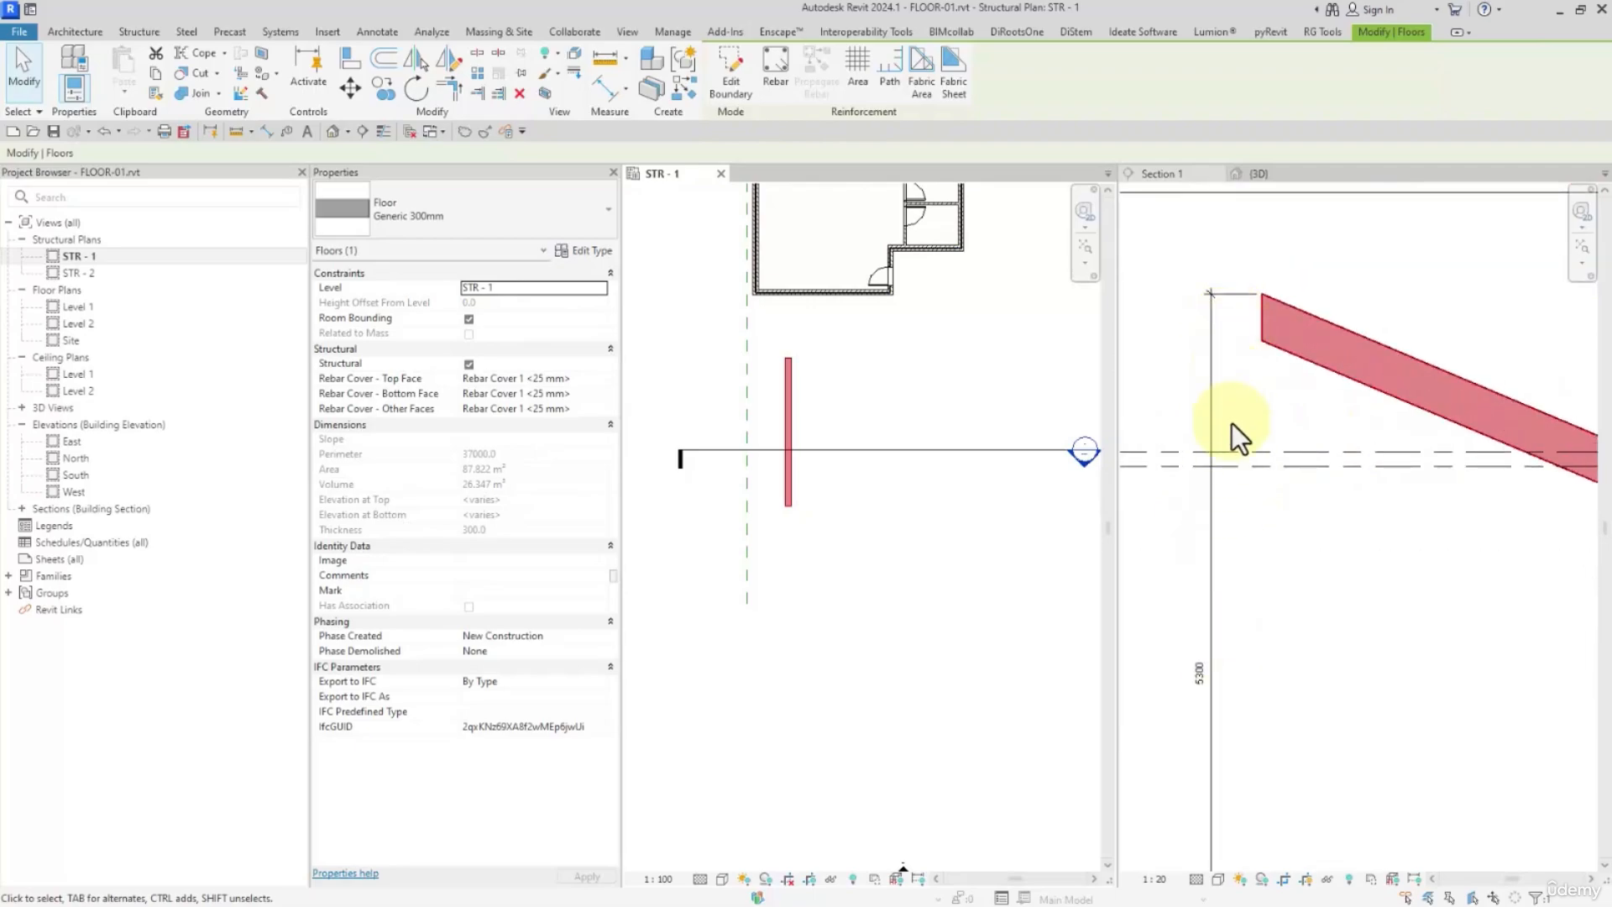
{"action": "scroll", "coordinate": [1538, 503], "scroll_direction": "up", "scroll_amount": 4}
{"action": "scroll", "coordinate": [1511, 487], "scroll_direction": "up", "scroll_amount": 3}
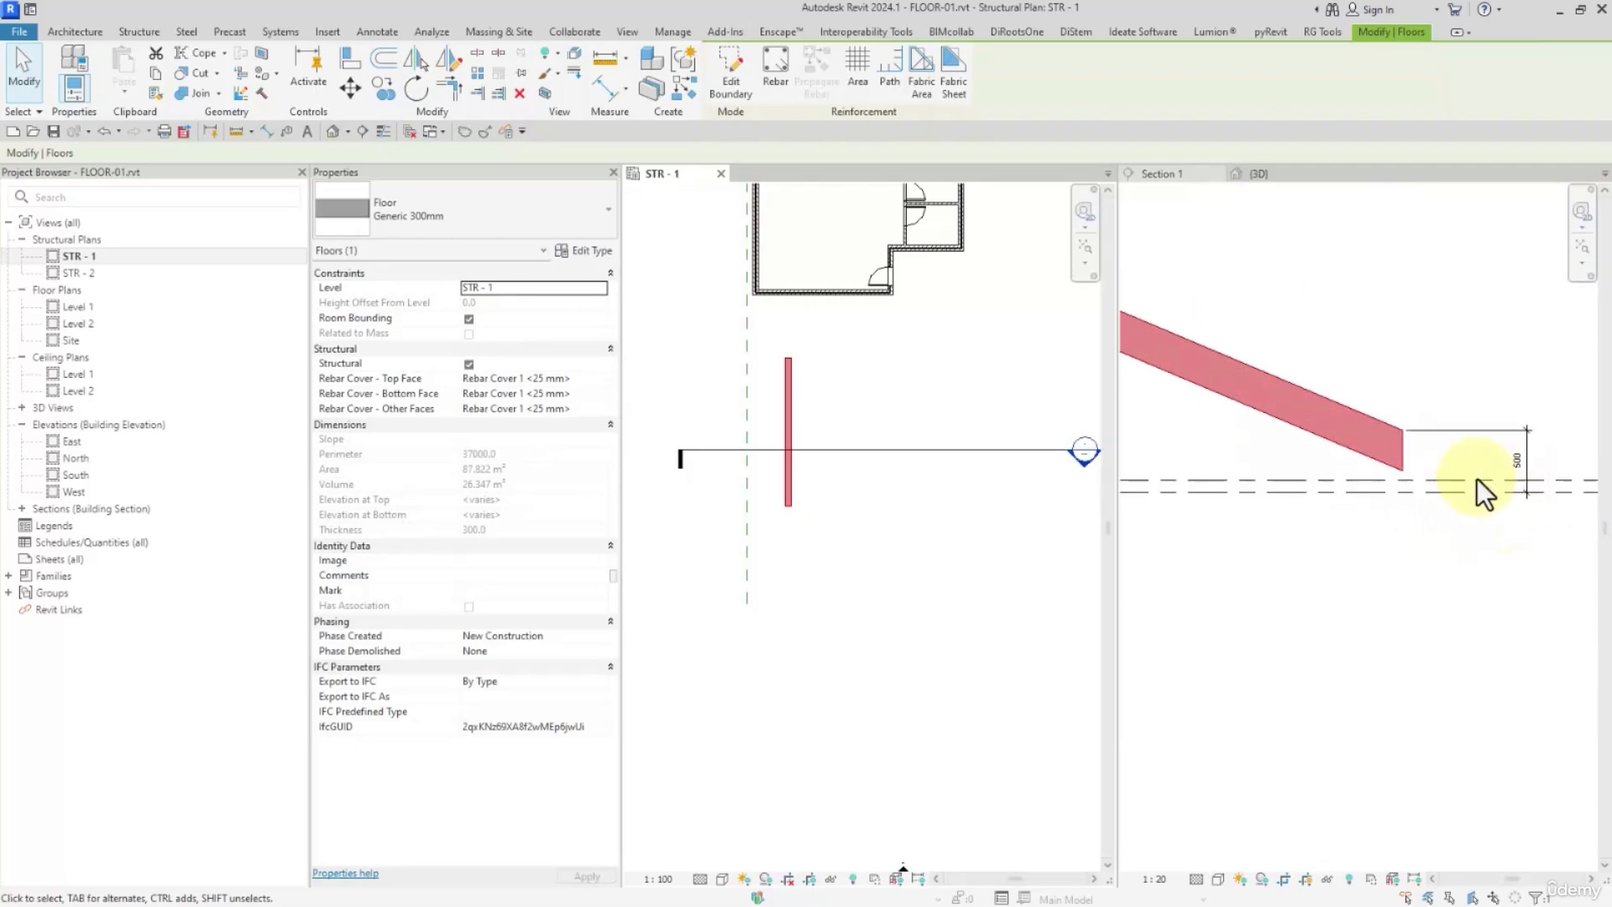
{"action": "scroll", "coordinate": [1472, 537], "scroll_direction": "down", "scroll_amount": 5}
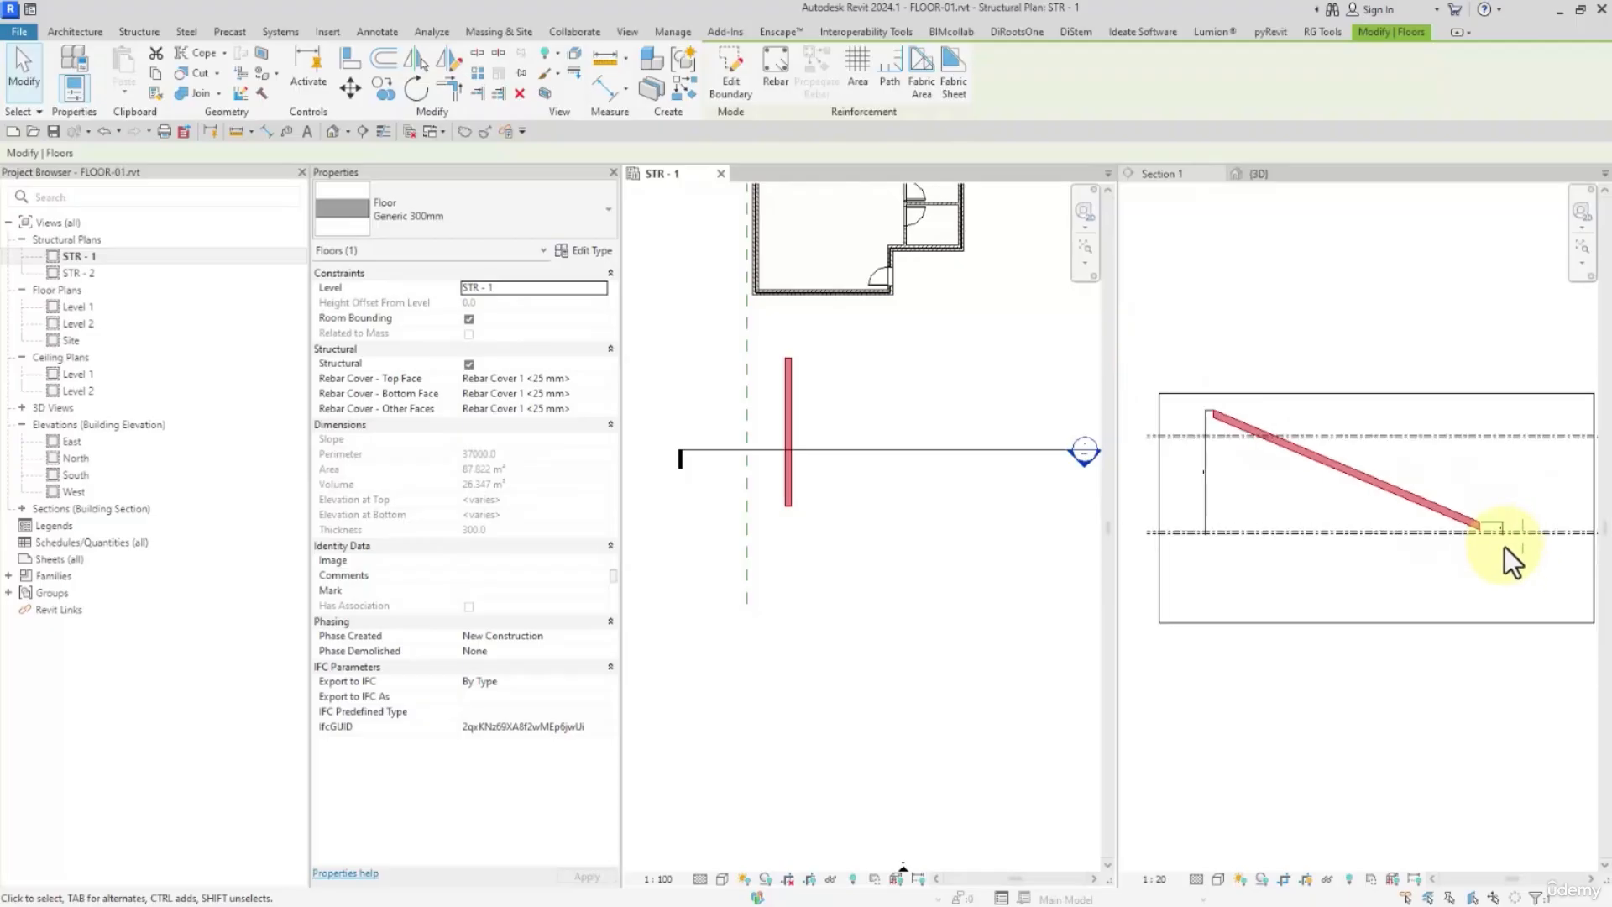
Reopen the floor's boundary sketch, reset the slope arrow's tail and head levels to Default, and finish
{"action": "left_click", "coordinate": [722, 68]}
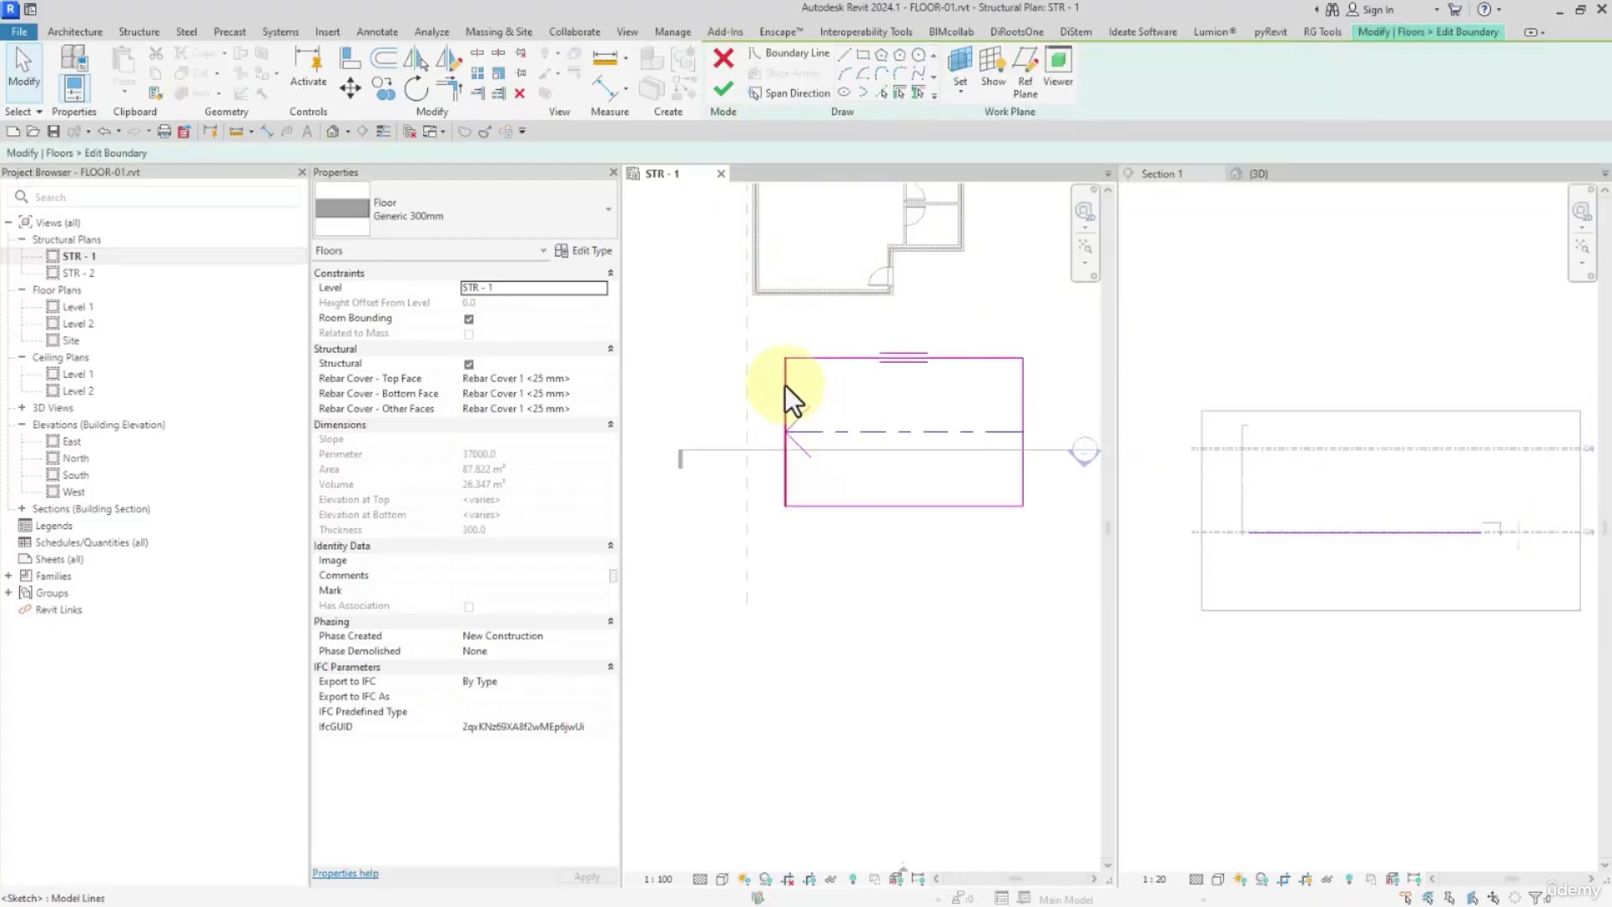
{"action": "left_click", "coordinate": [835, 431]}
{"action": "left_click", "coordinate": [591, 303]}
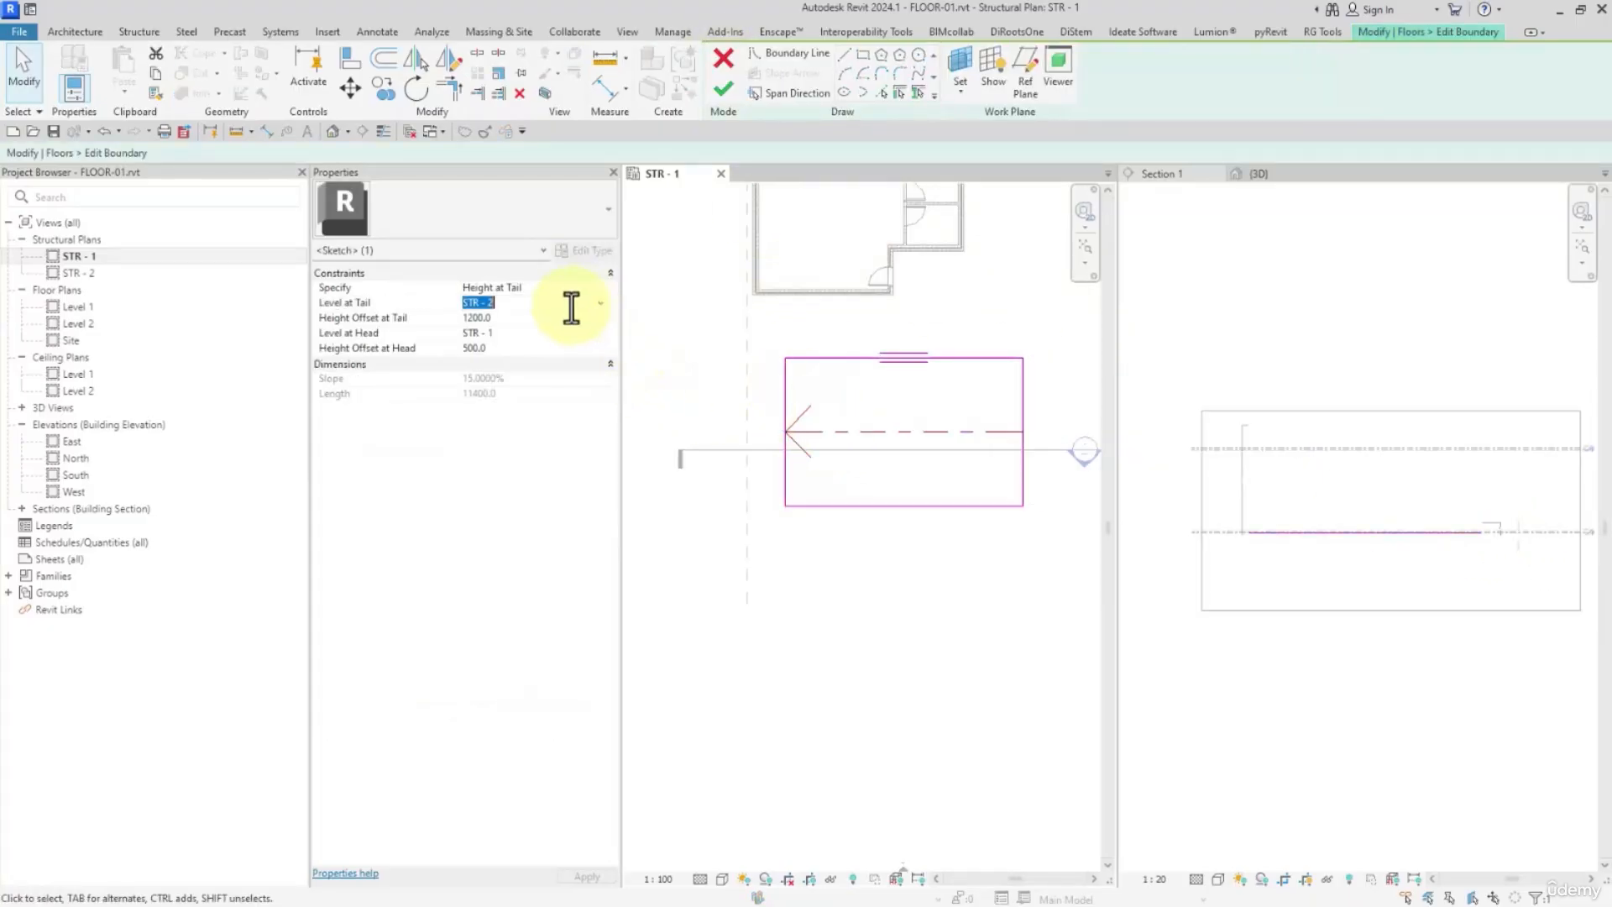
{"action": "left_click", "coordinate": [601, 304]}
{"action": "left_click", "coordinate": [477, 317]}
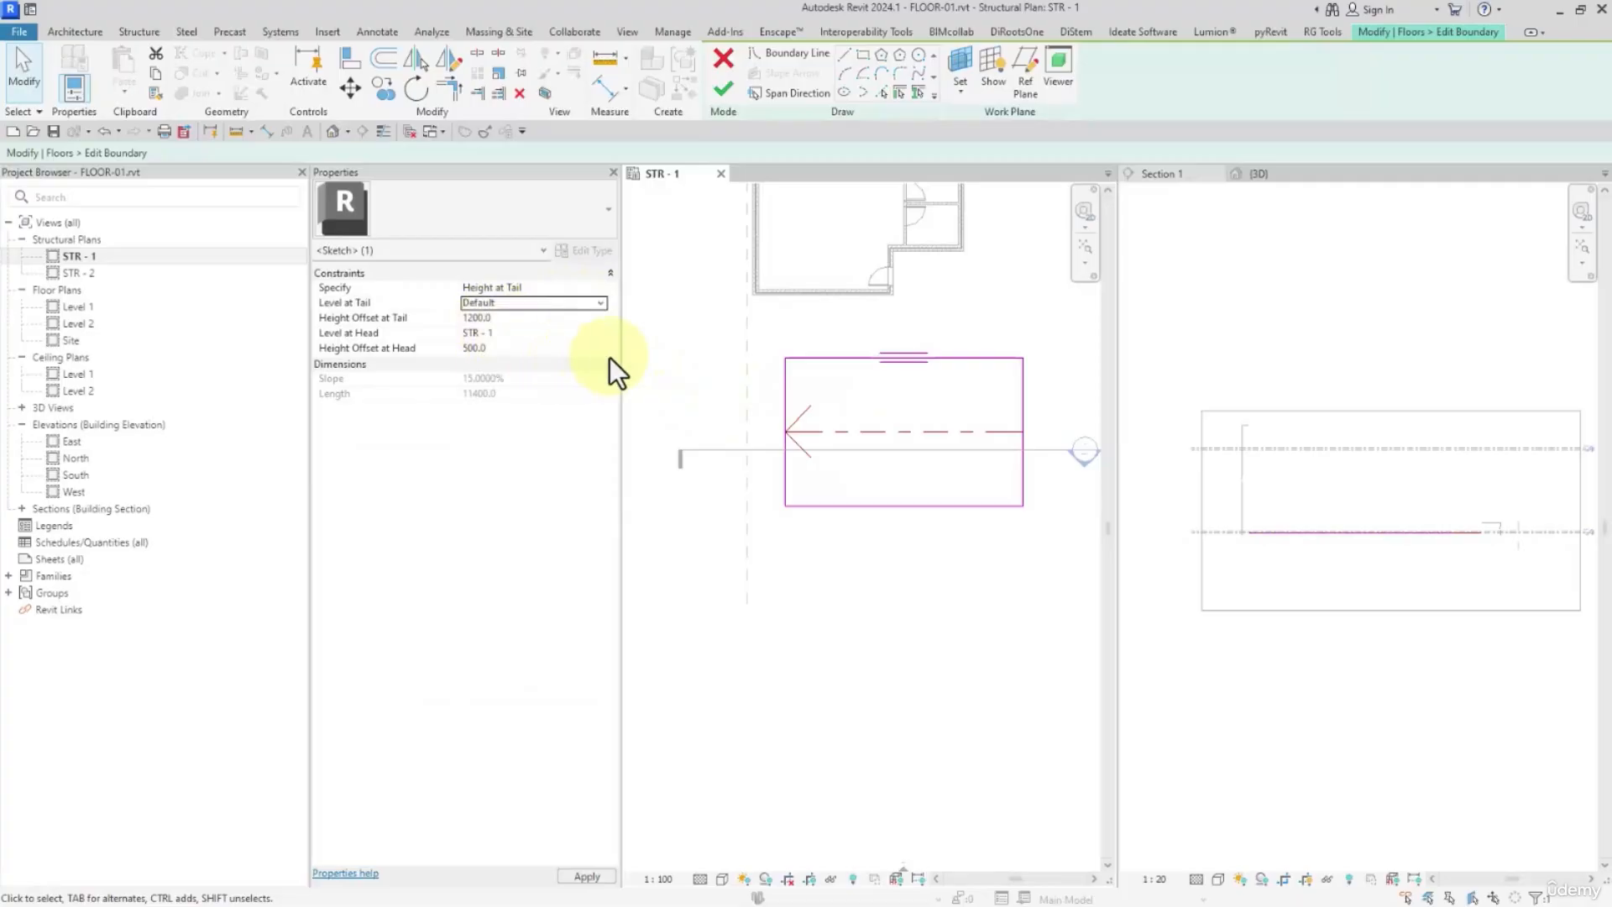
{"action": "left_click", "coordinate": [602, 339]}
{"action": "left_click", "coordinate": [602, 339]}
{"action": "left_click", "coordinate": [496, 347]}
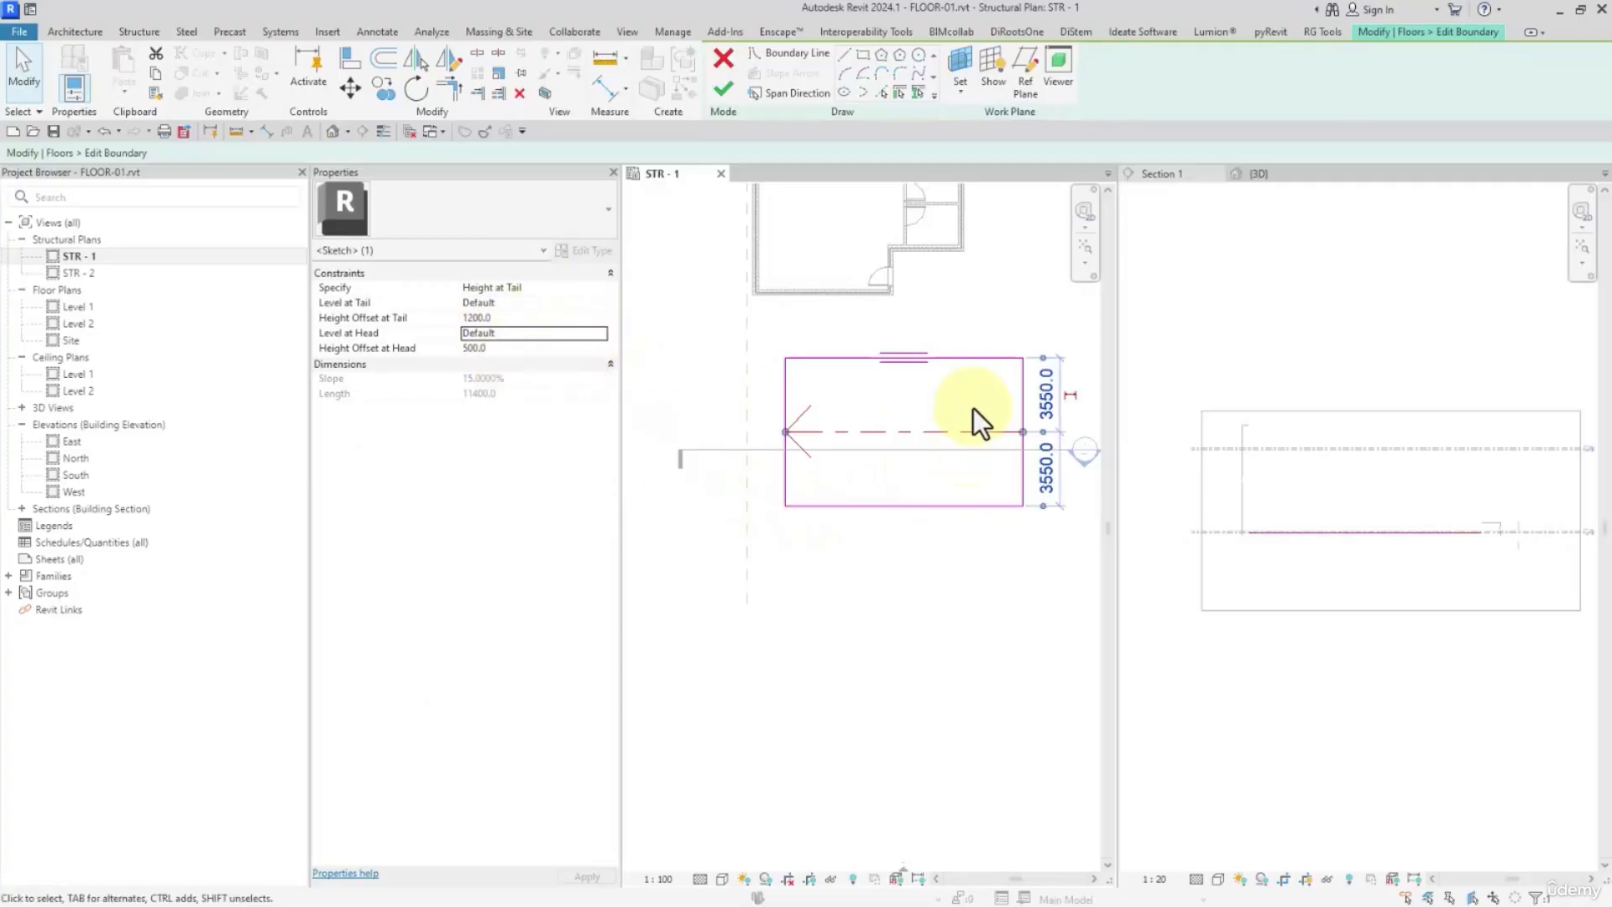
{"action": "left_click", "coordinate": [830, 539]}
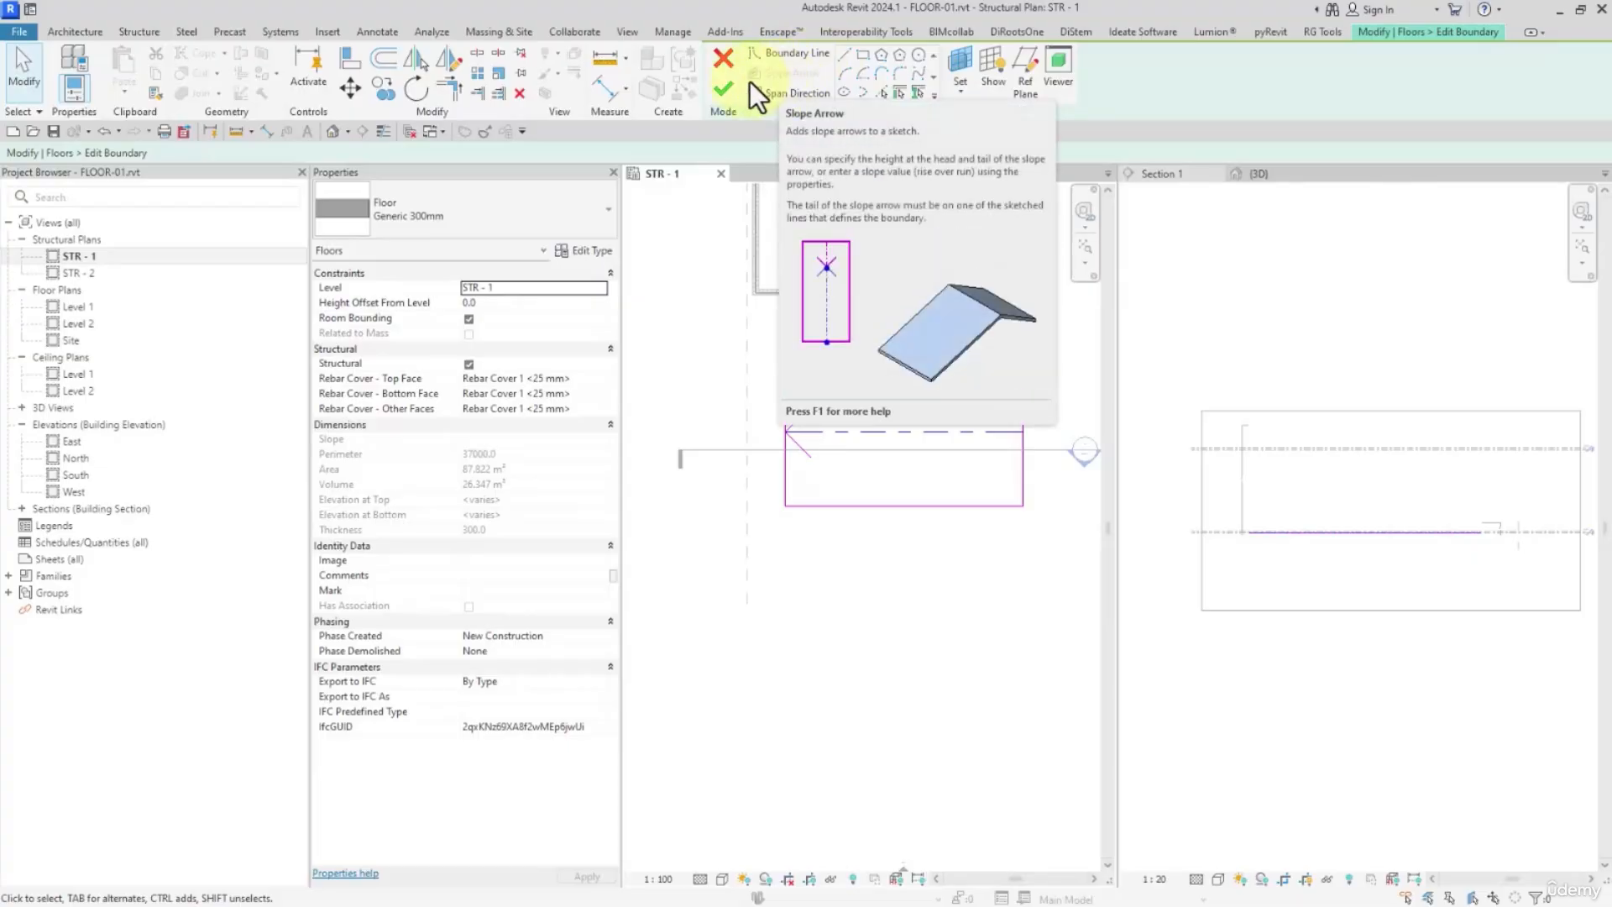
{"action": "left_click", "coordinate": [726, 89]}
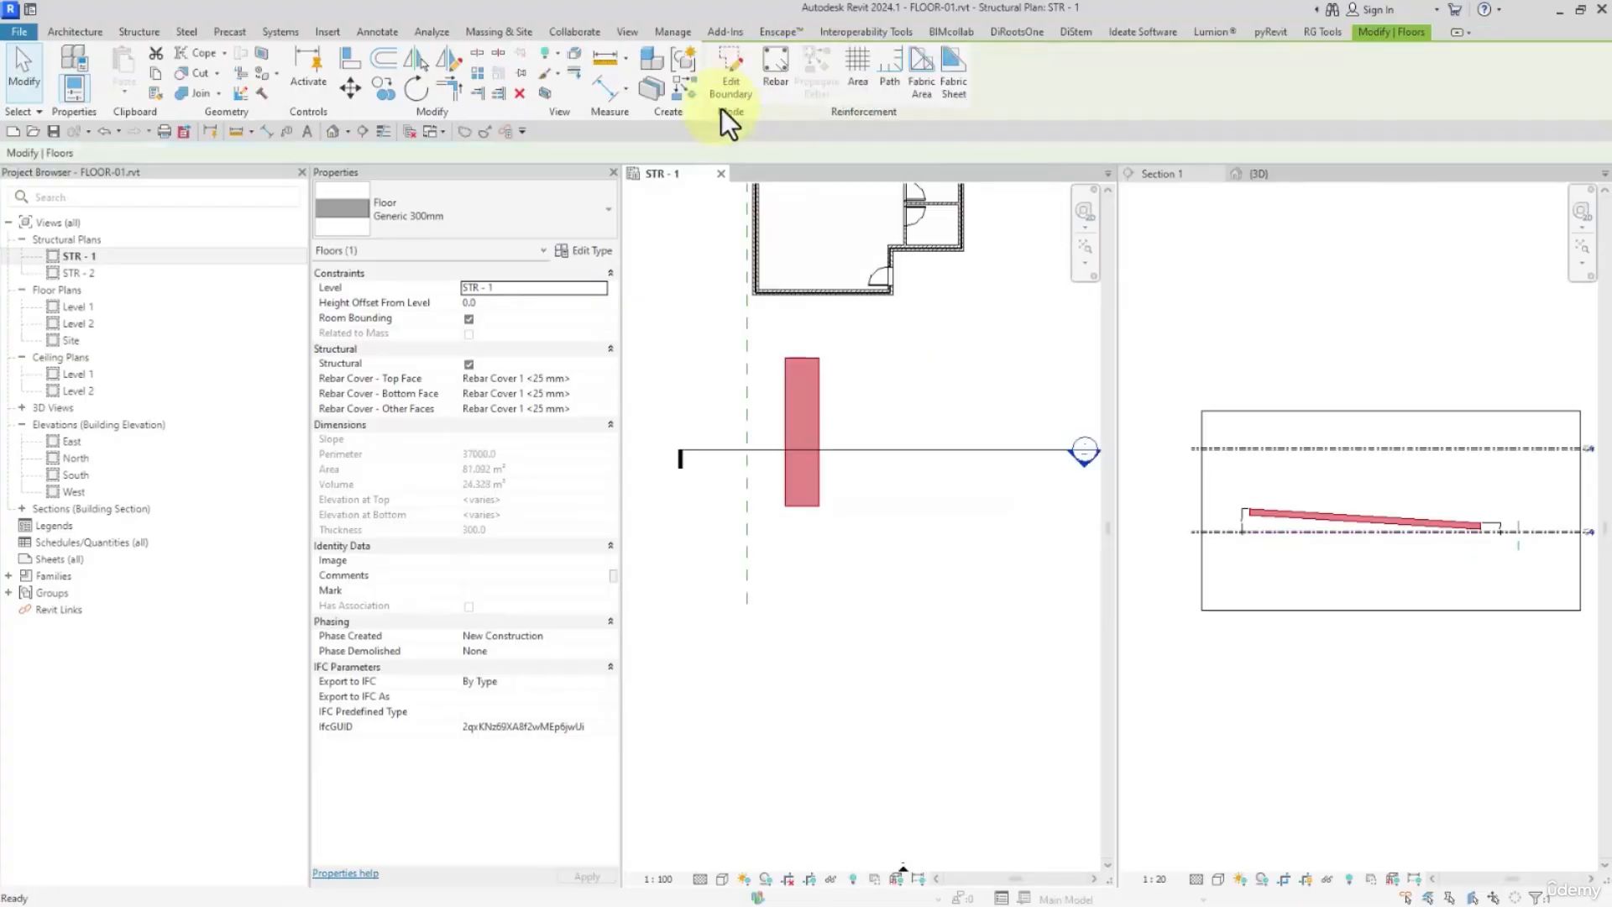
Reopen the floor's boundary sketch, delete the slope arrow, and finish the sketch
{"action": "middle_click_drag", "start_coordinate": [876, 375], "coordinate": [865, 425]}
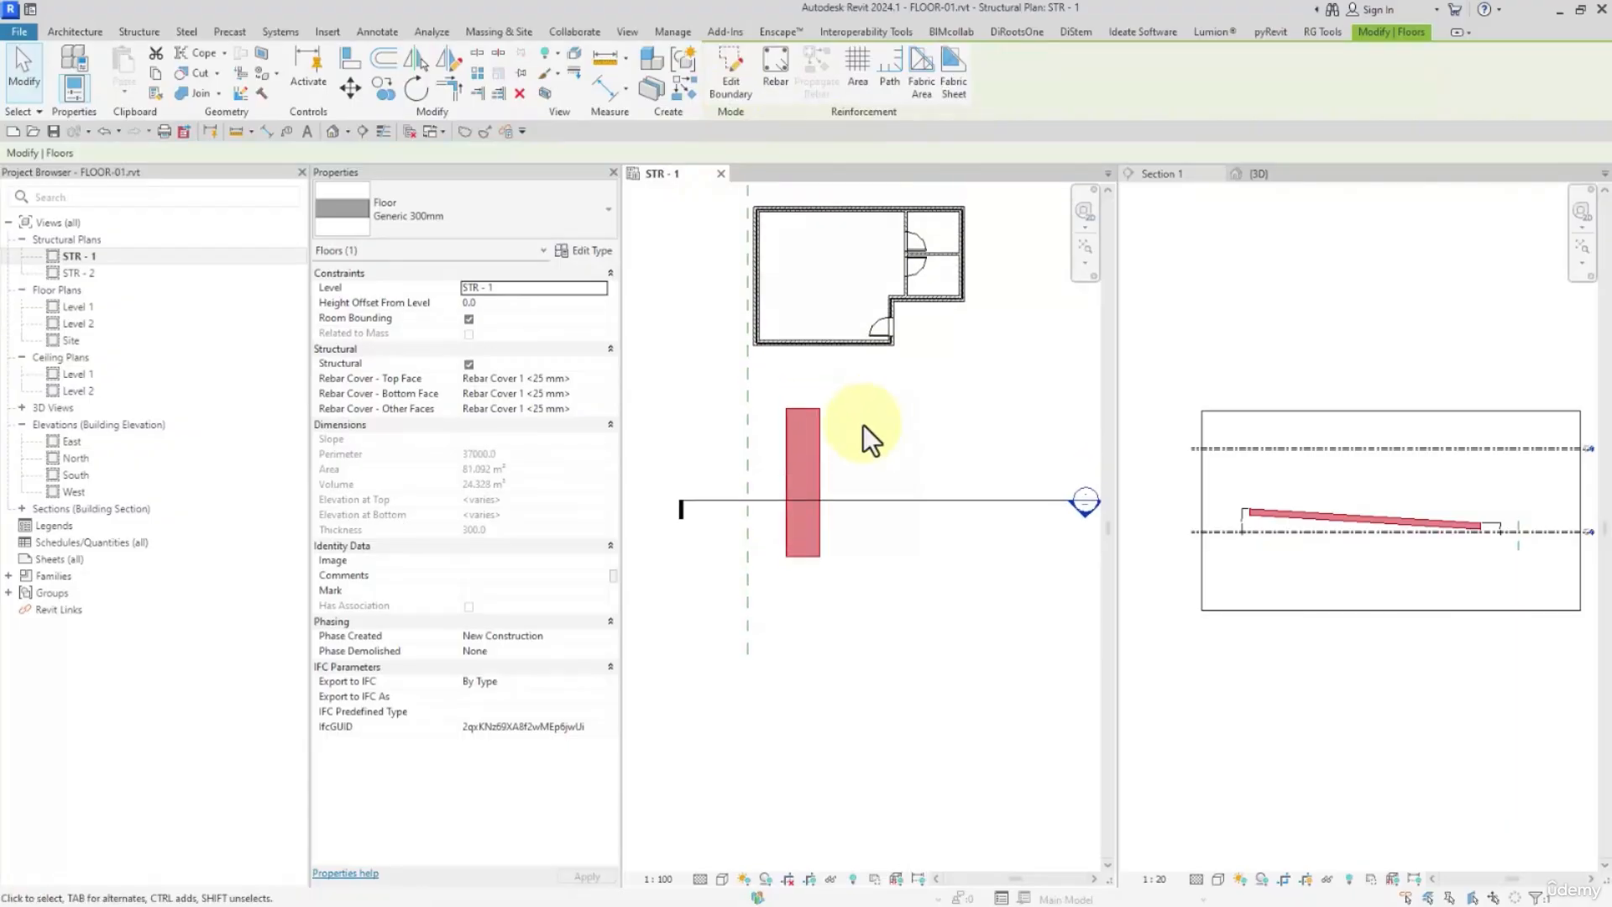
{"action": "double_click", "coordinate": [815, 437]}
{"action": "left_click", "coordinate": [879, 485]}
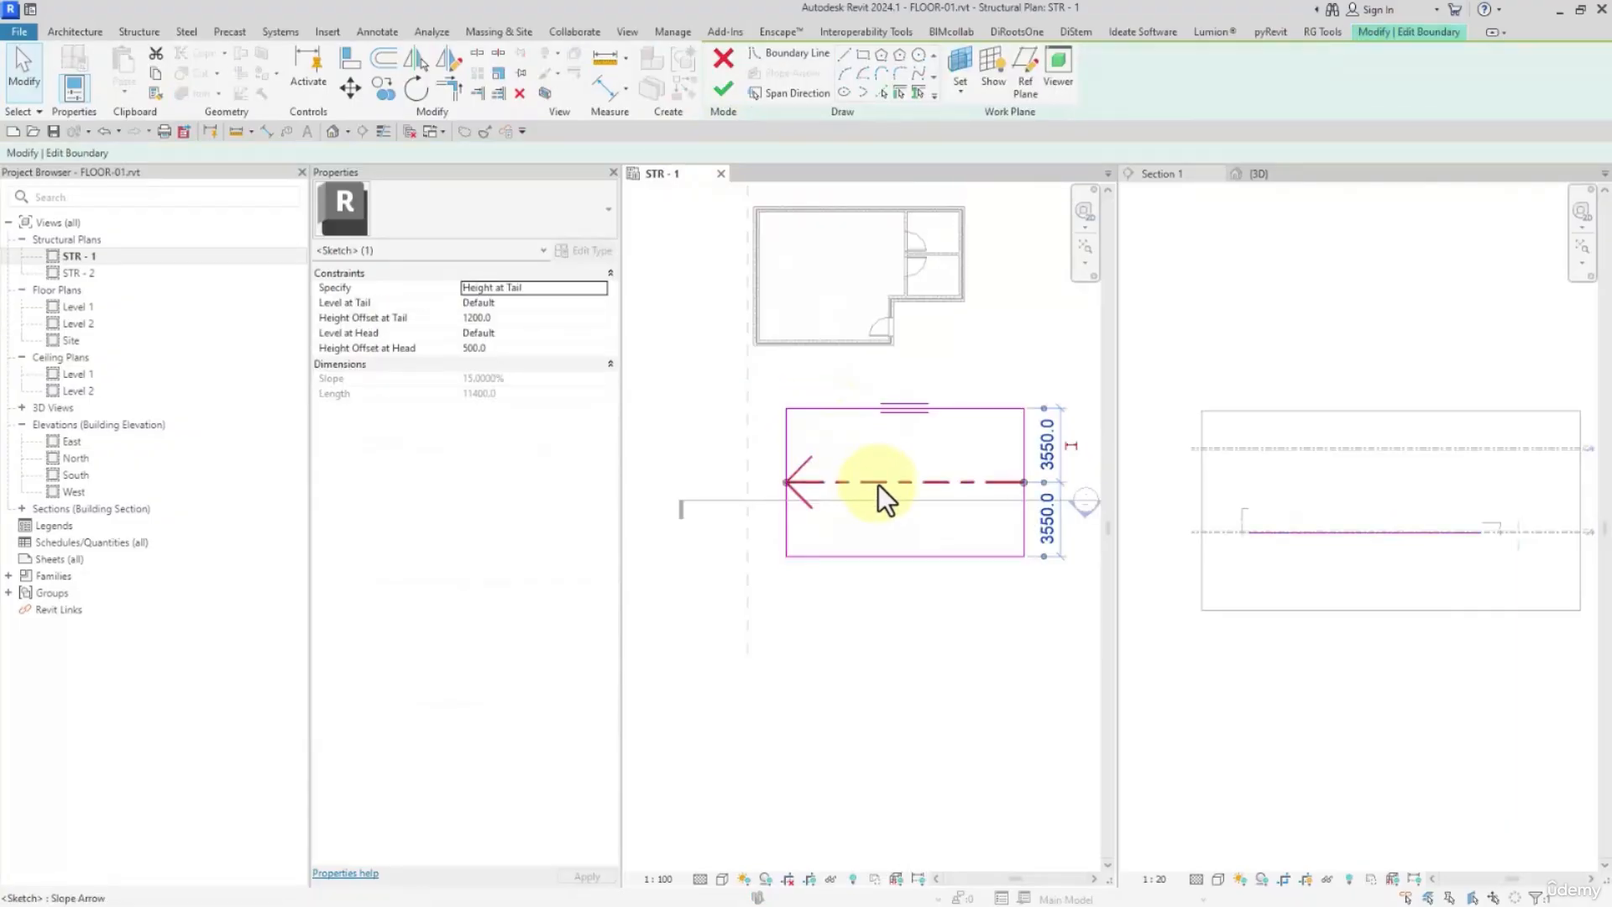
{"action": "key", "text": "Delete"}
{"action": "left_click", "coordinate": [724, 89]}
{"action": "left_click", "coordinate": [874, 500]}
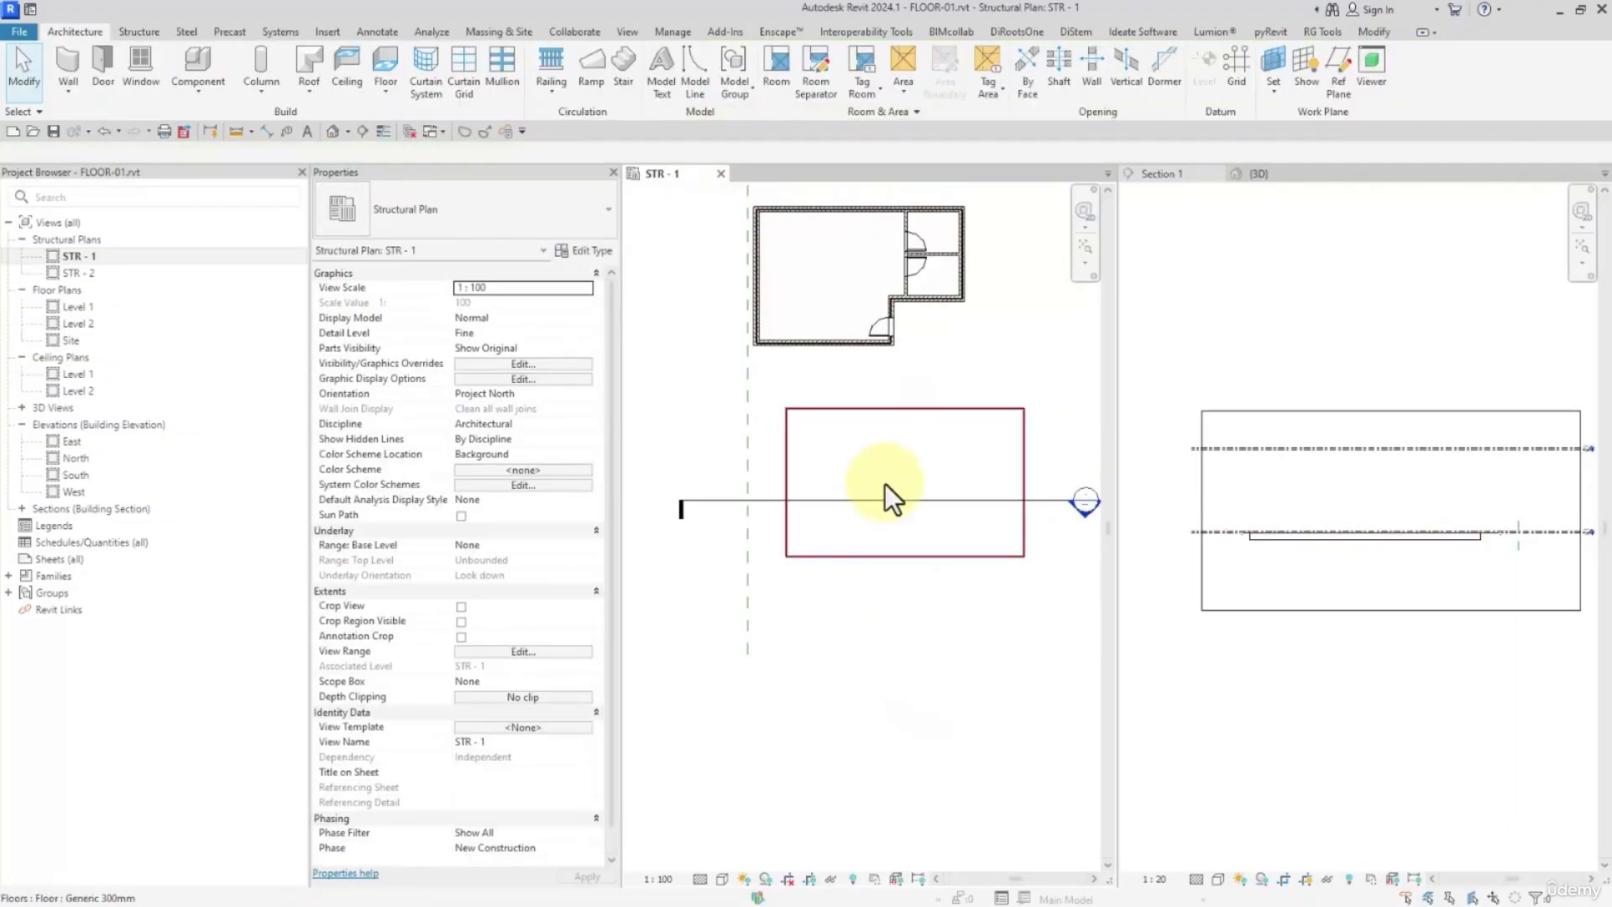
Select the Generic 300mm floor and the metal deck floor in turn to inspect their properties and available editing tools
{"action": "left_click", "coordinate": [882, 496]}
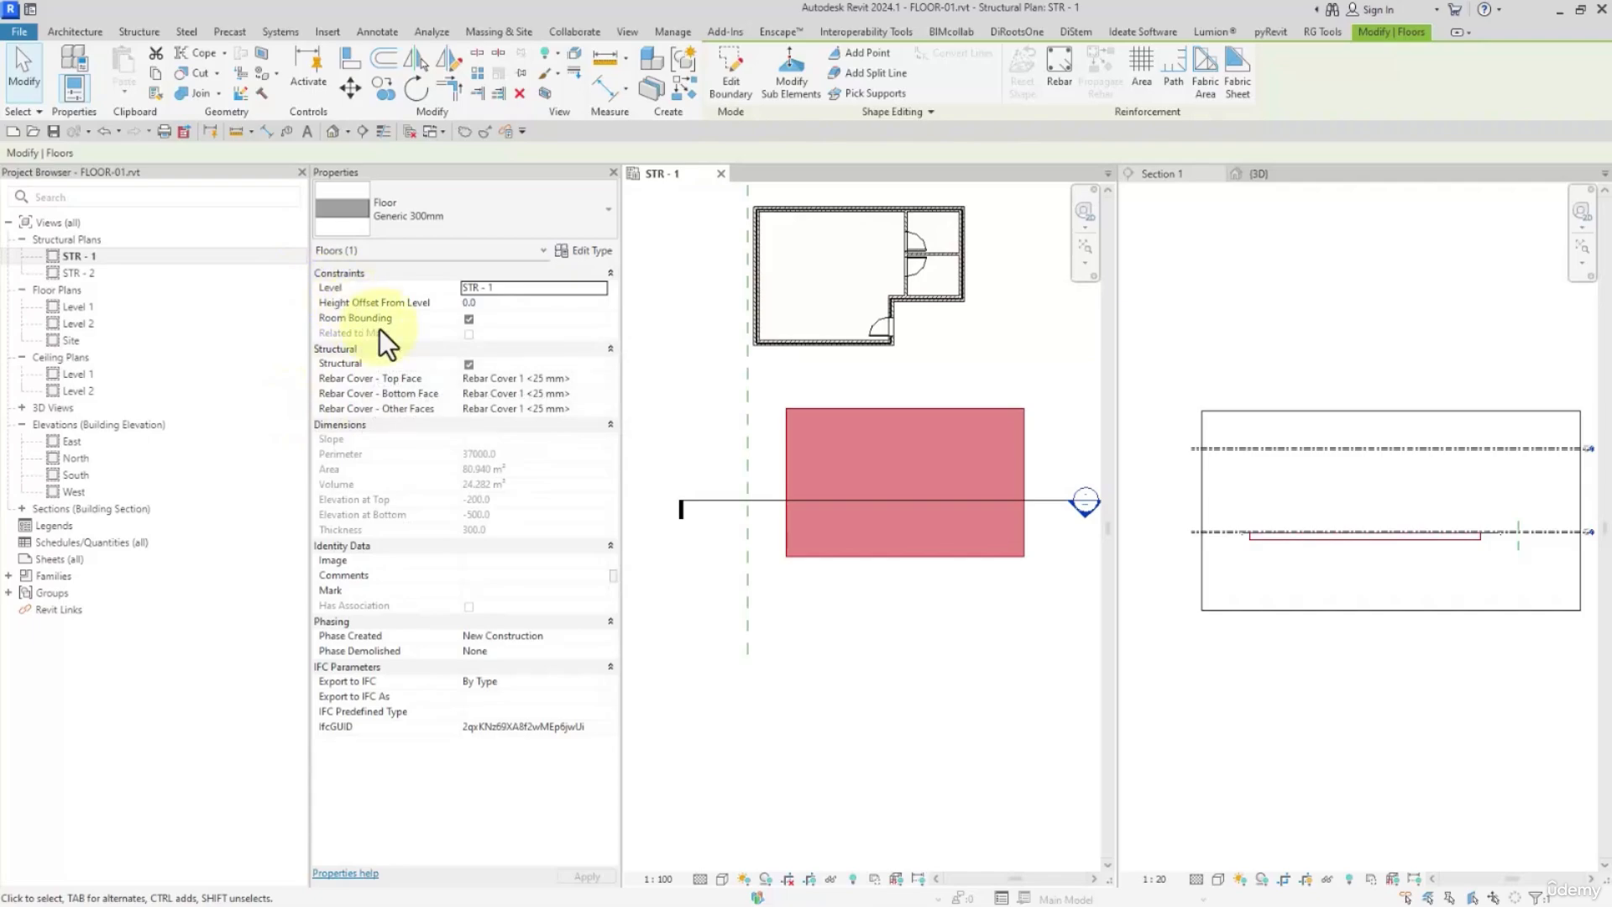
{"action": "left_click", "coordinate": [852, 478]}
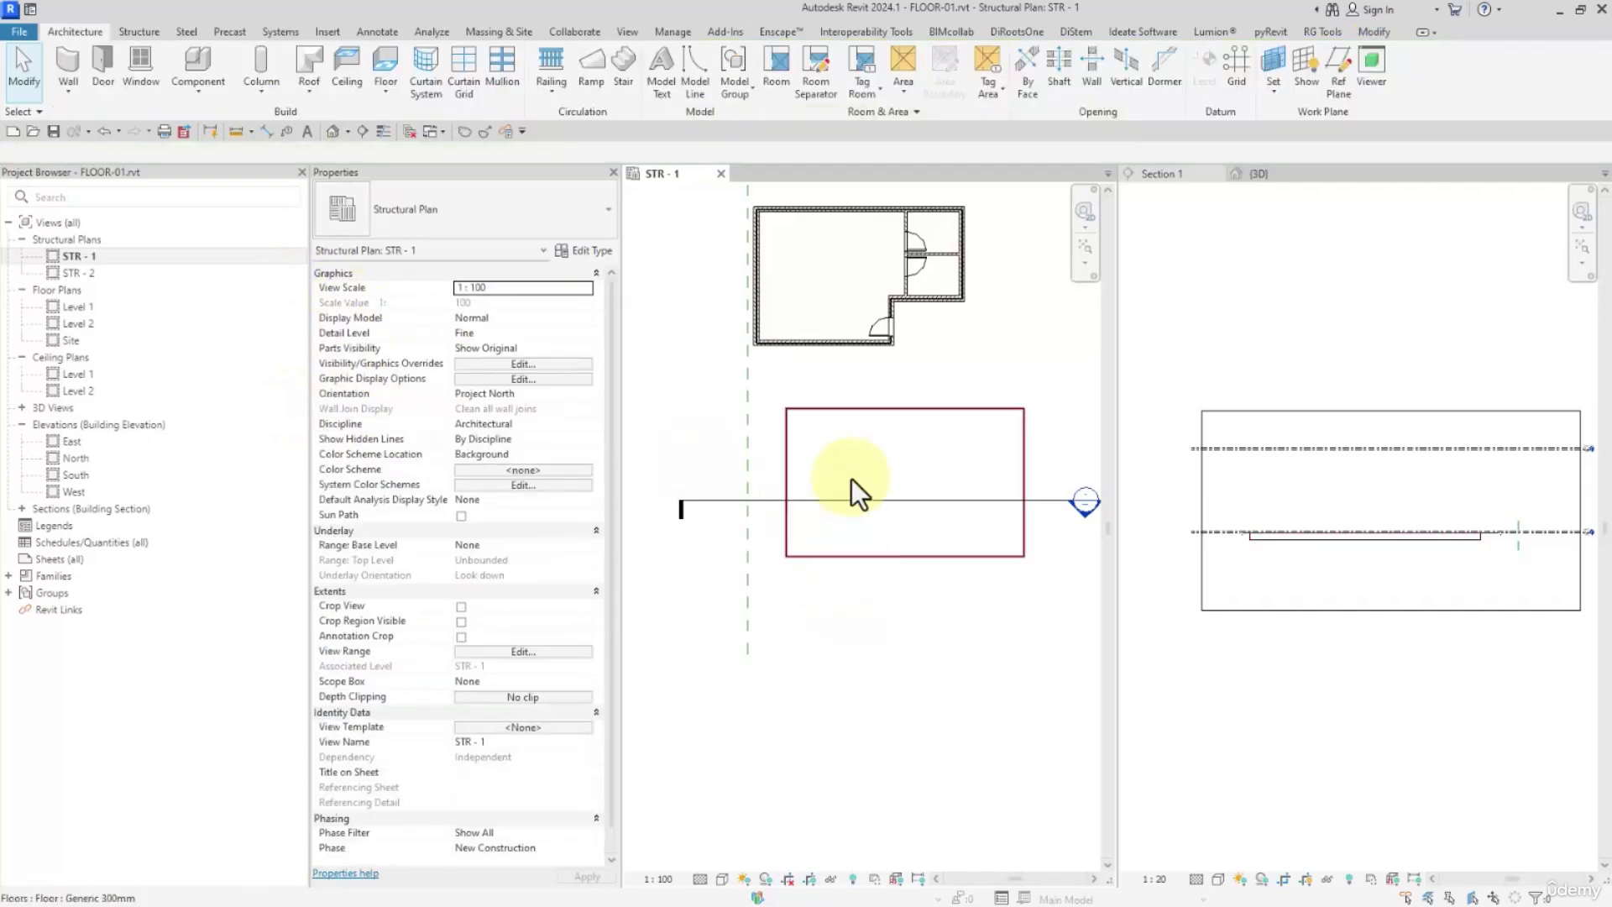
{"action": "left_click", "coordinate": [799, 439]}
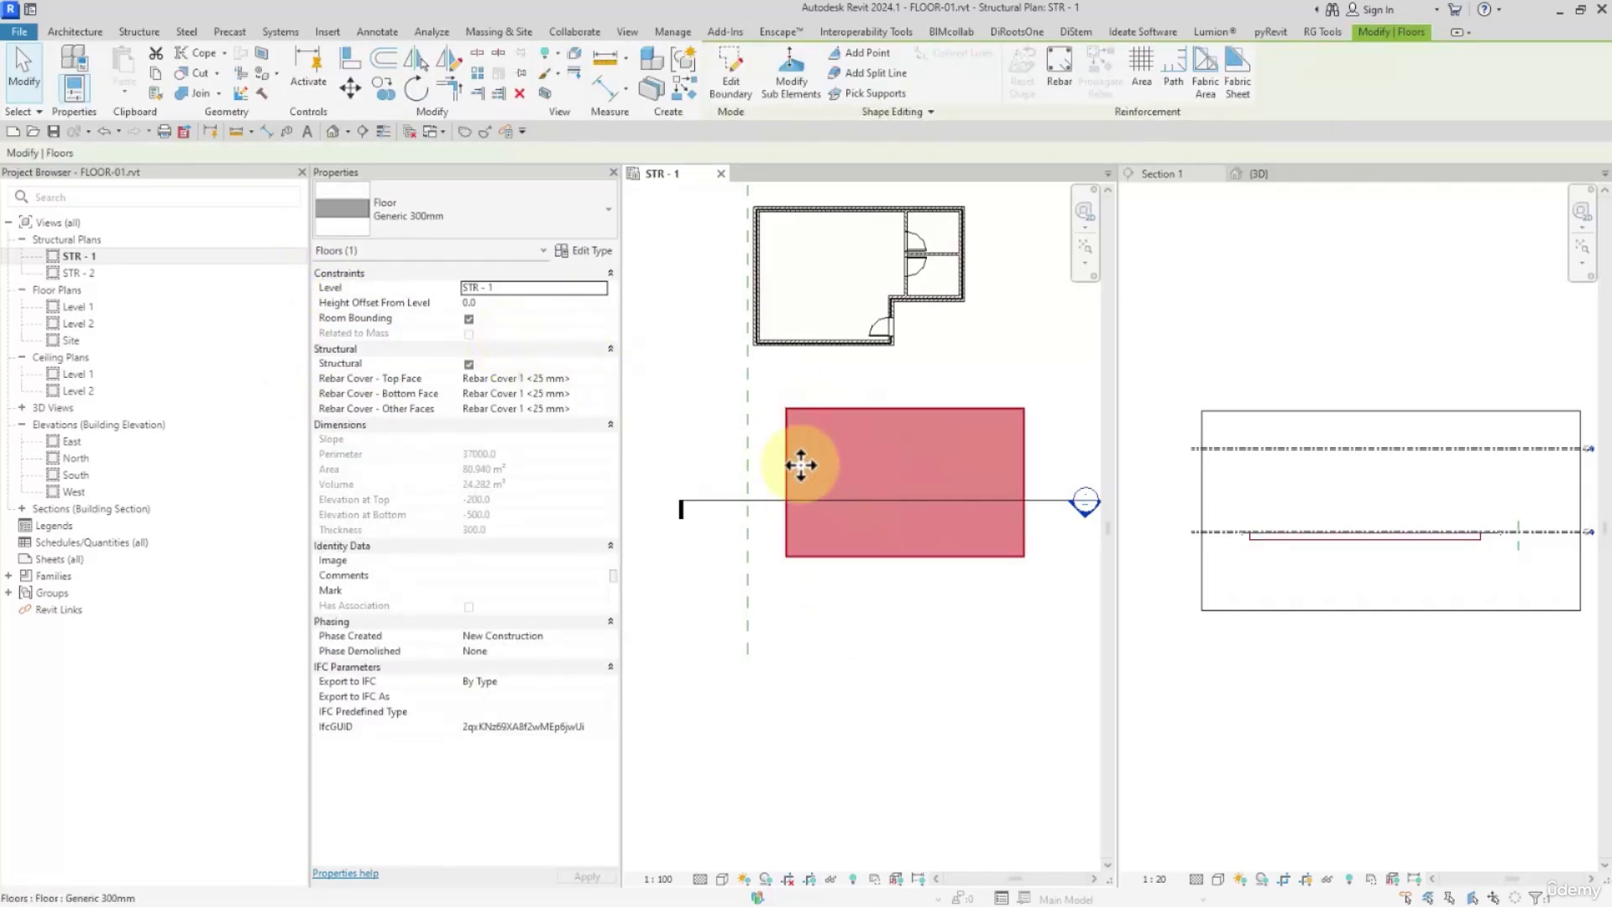
{"action": "left_click", "coordinate": [825, 261]}
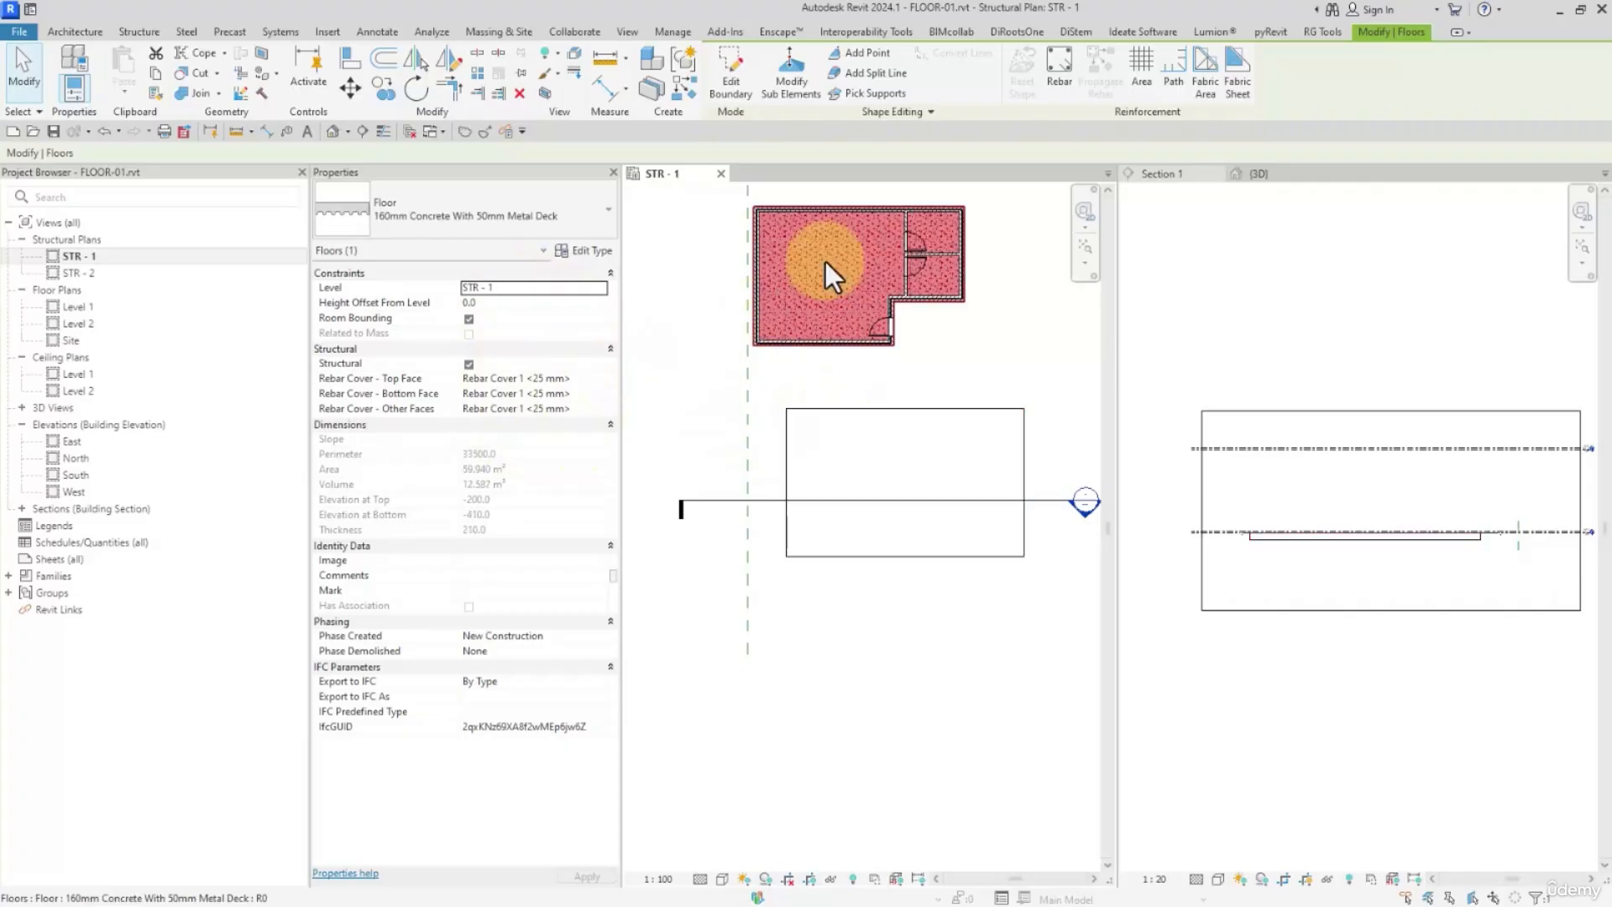
{"action": "left_click", "coordinate": [938, 529]}
{"action": "left_click", "coordinate": [780, 483]}
{"action": "left_click", "coordinate": [898, 587]}
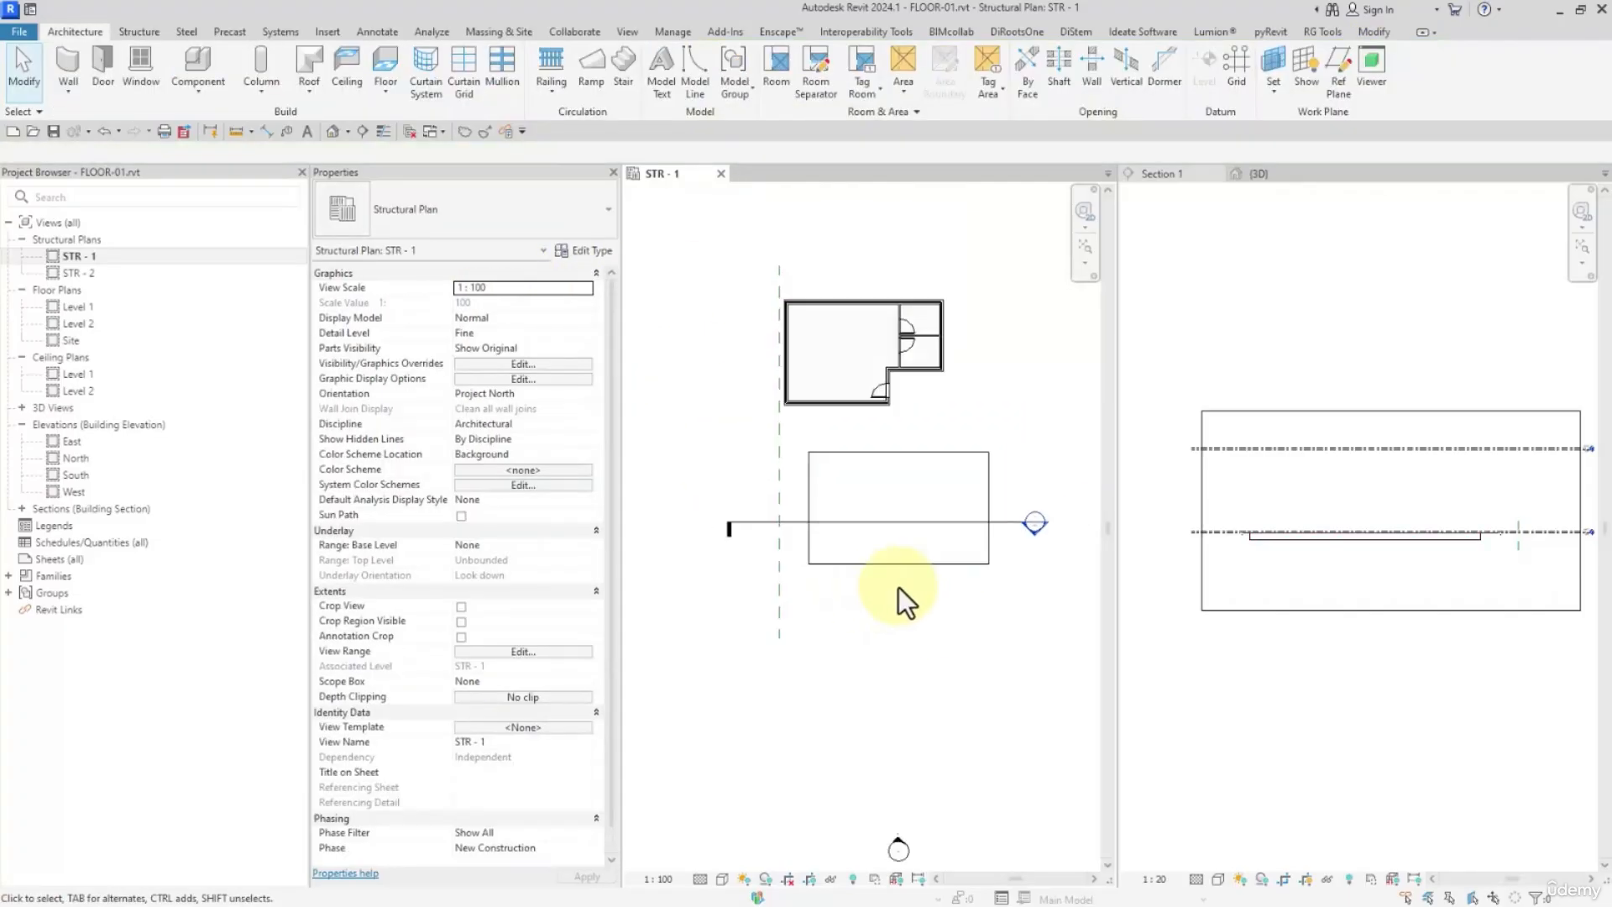
Create a rectangular Generic 300mm architectural floor on level STR - 1 to the right of the building
{"action": "scroll", "coordinate": [851, 571], "scroll_direction": "down", "scroll_amount": 2}
{"action": "left_click", "coordinate": [383, 91]}
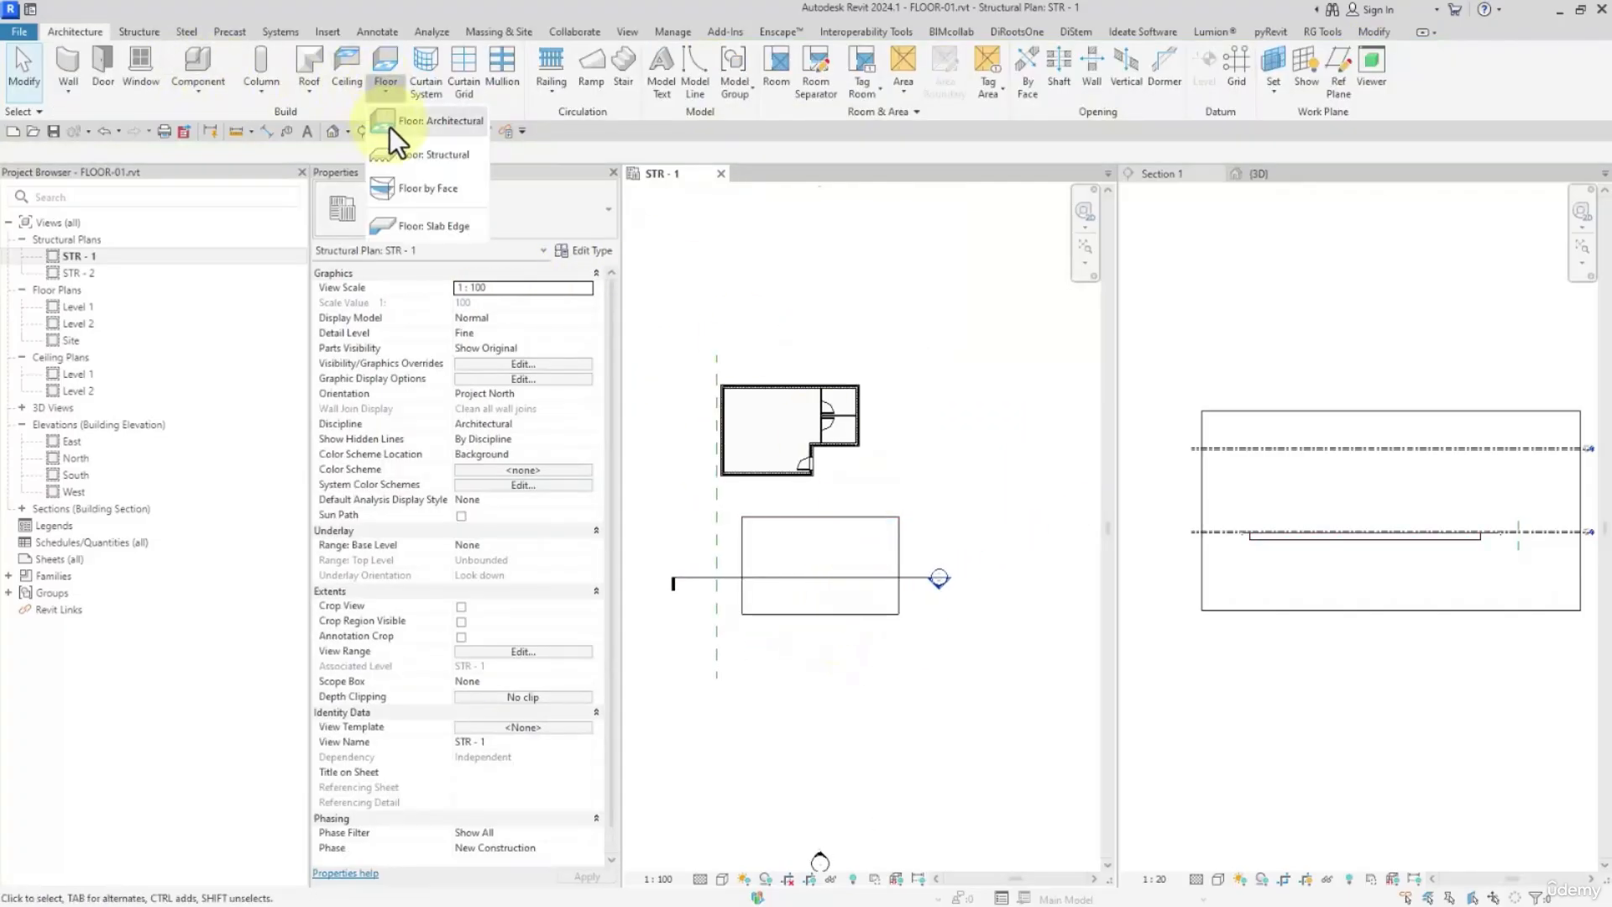
{"action": "left_click", "coordinate": [403, 109]}
{"action": "left_click", "coordinate": [861, 55]}
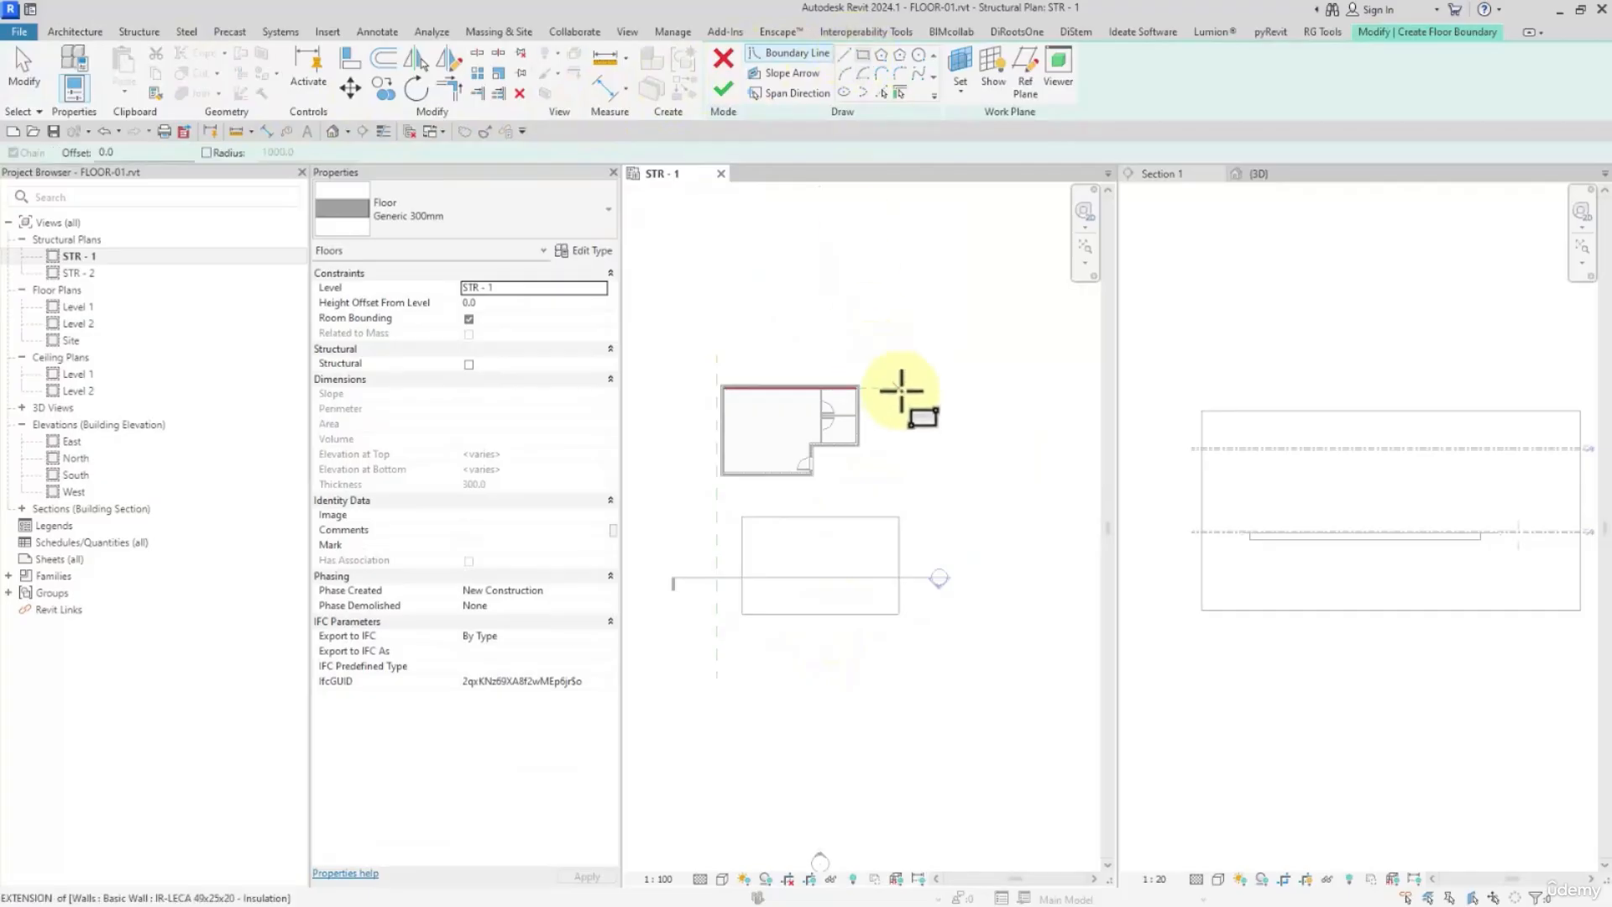
{"action": "left_click", "coordinate": [924, 415]}
{"action": "left_click", "coordinate": [1021, 486]}
{"action": "left_click", "coordinate": [723, 89]}
{"action": "left_click", "coordinate": [879, 294]}
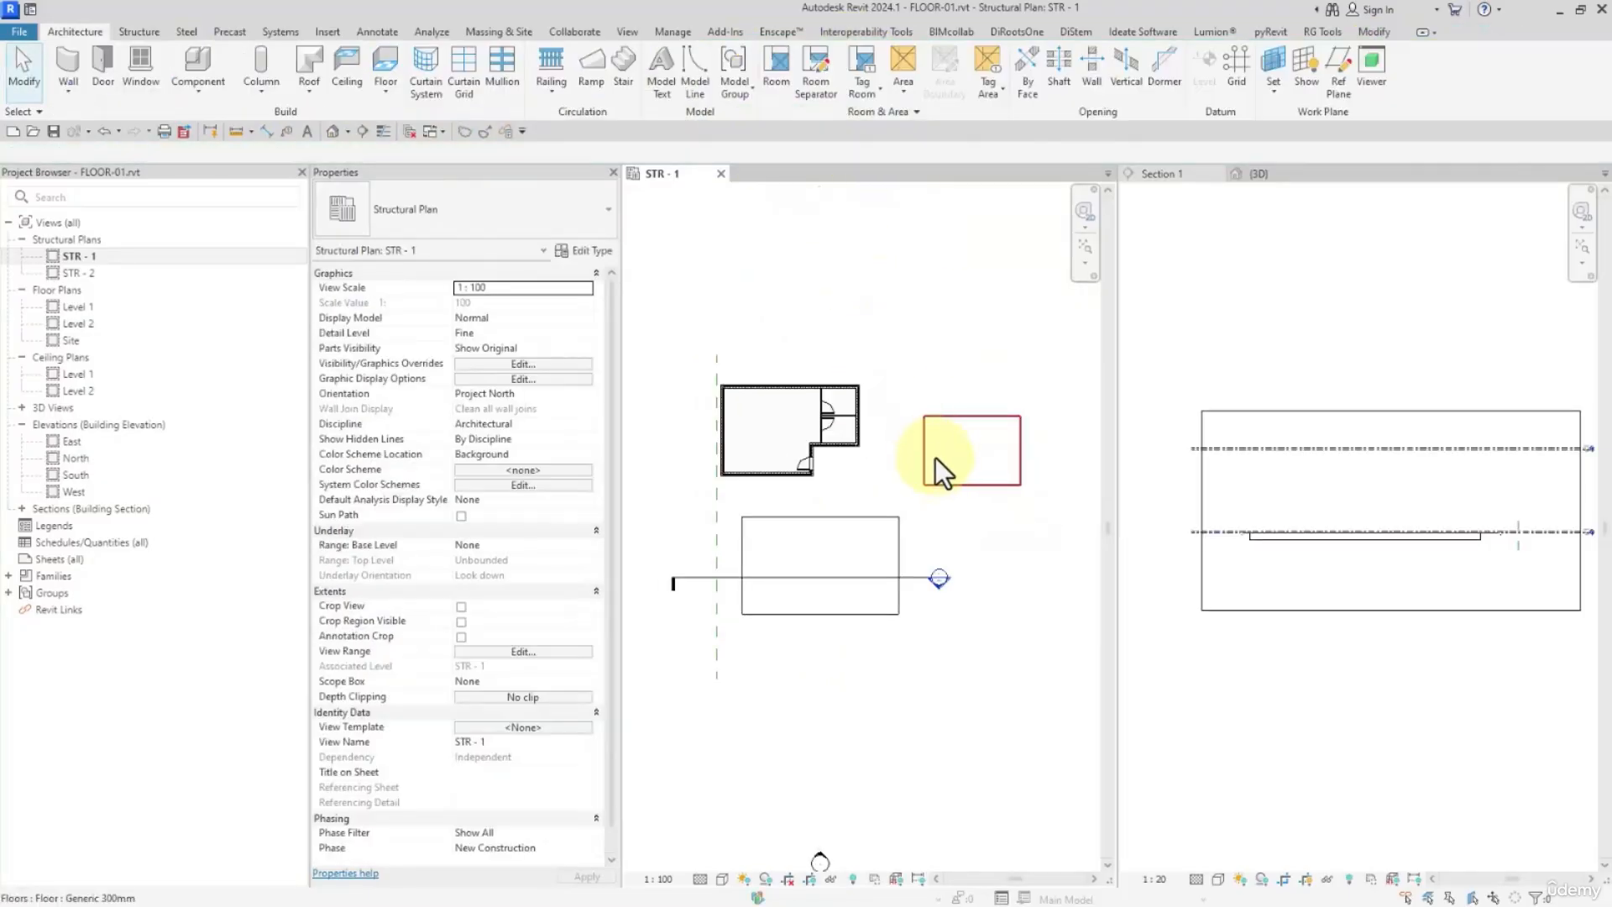
Select the Generic 300mm architectural floor and the structural floor alternately to compare their properties and editing tools
{"action": "left_click", "coordinate": [938, 455]}
{"action": "left_click", "coordinate": [855, 544]}
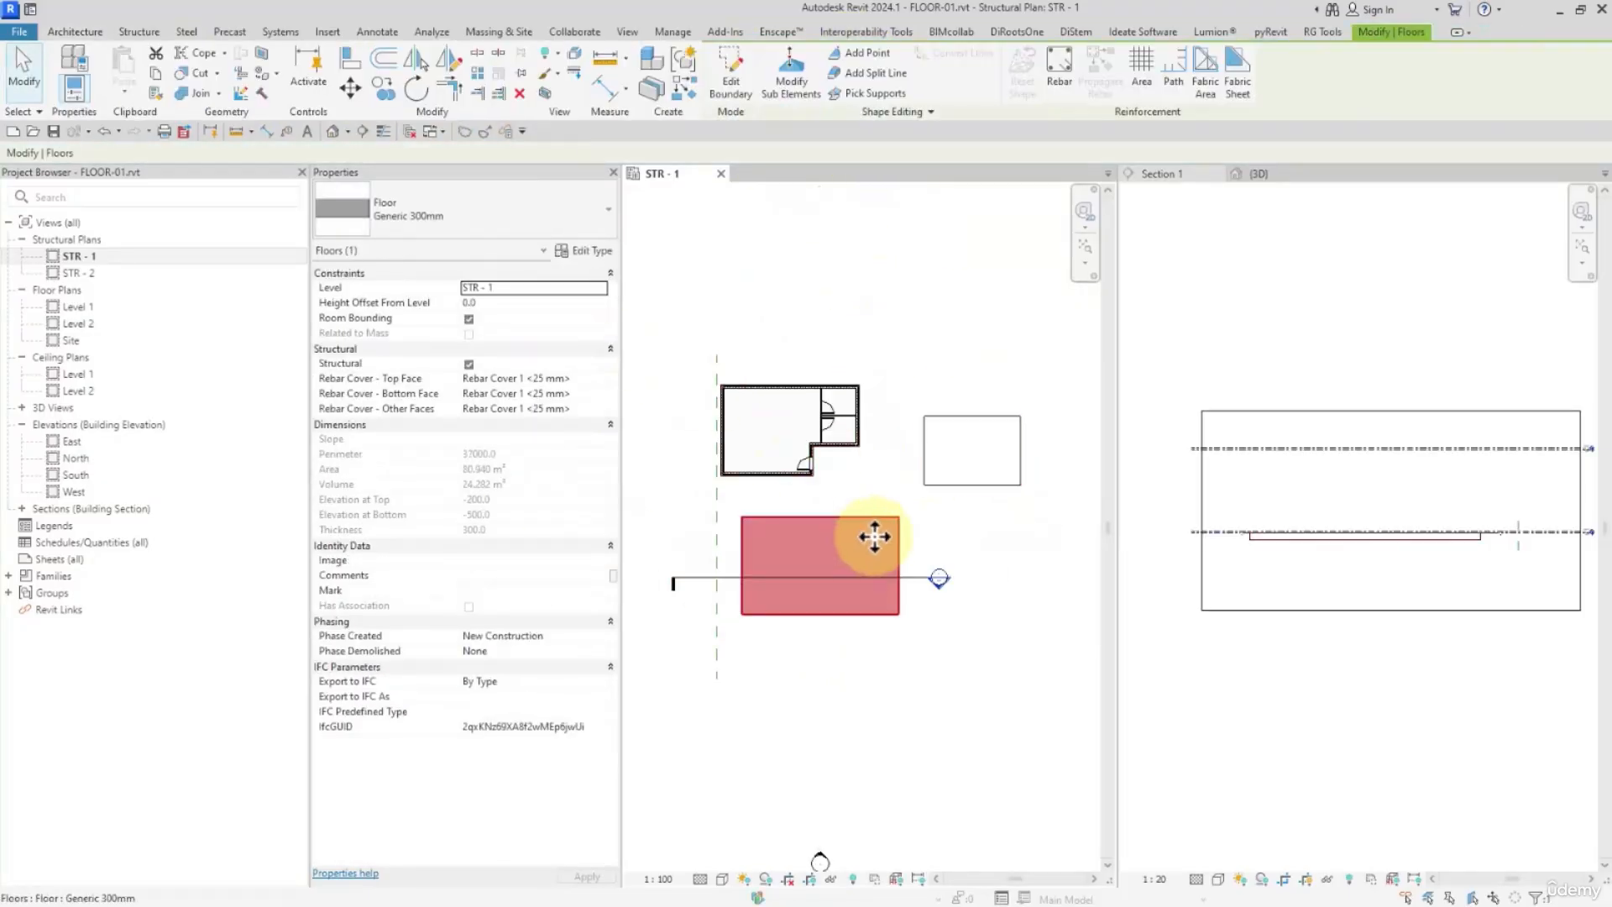
{"action": "left_click", "coordinate": [941, 474], "text": "ctrl"}
{"action": "left_click", "coordinate": [835, 558]}
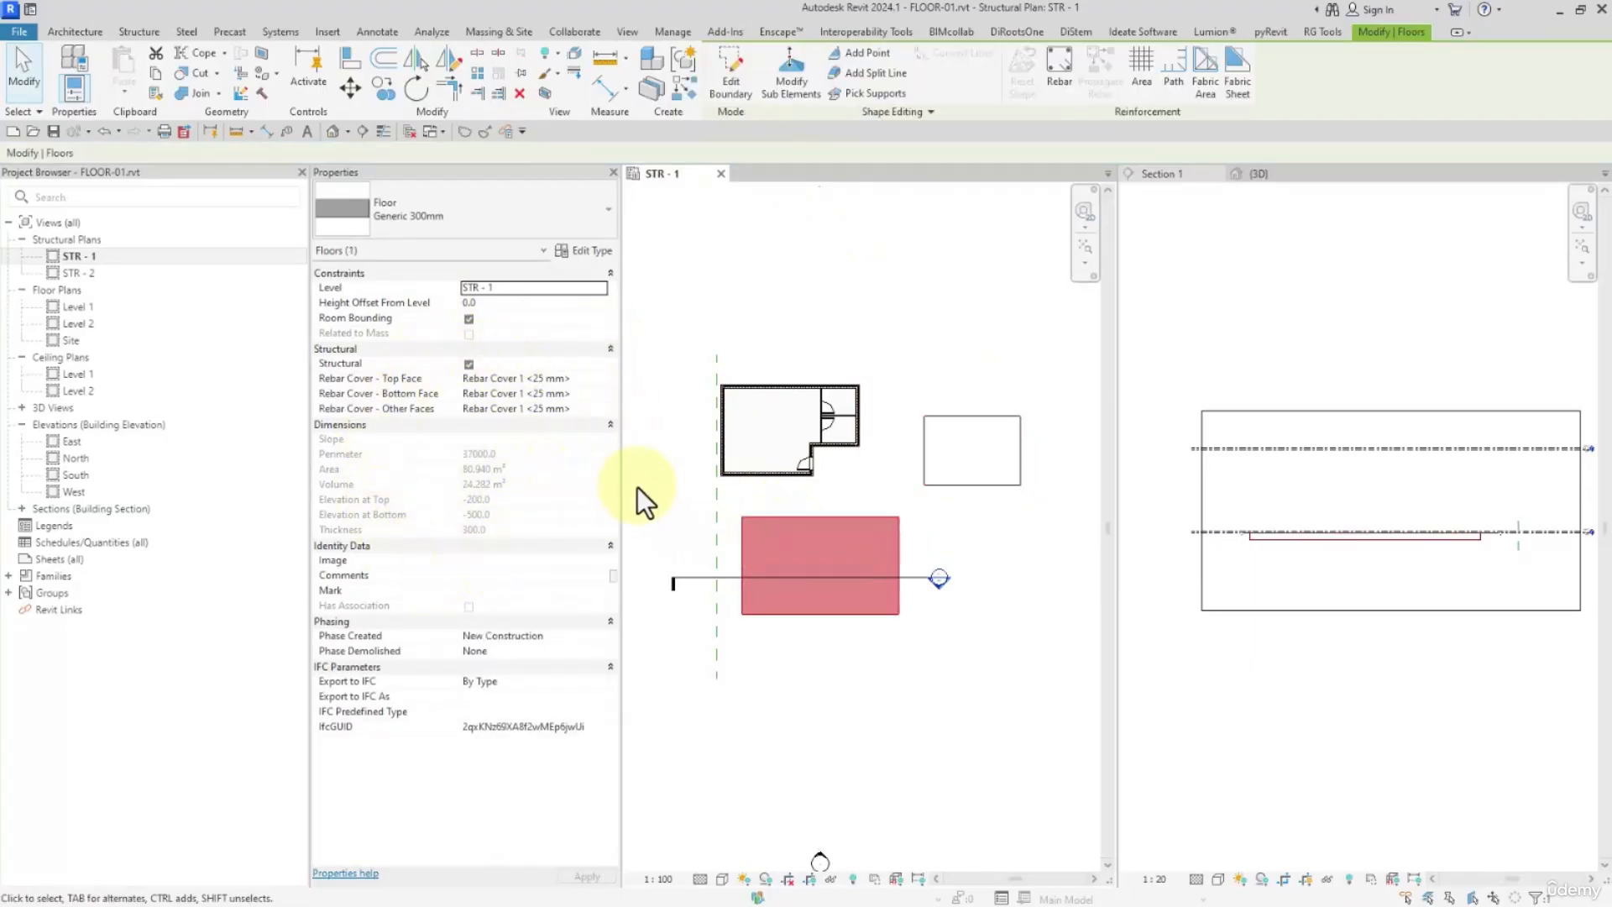
{"action": "left_click", "coordinate": [909, 455]}
{"action": "left_click", "coordinate": [923, 454]}
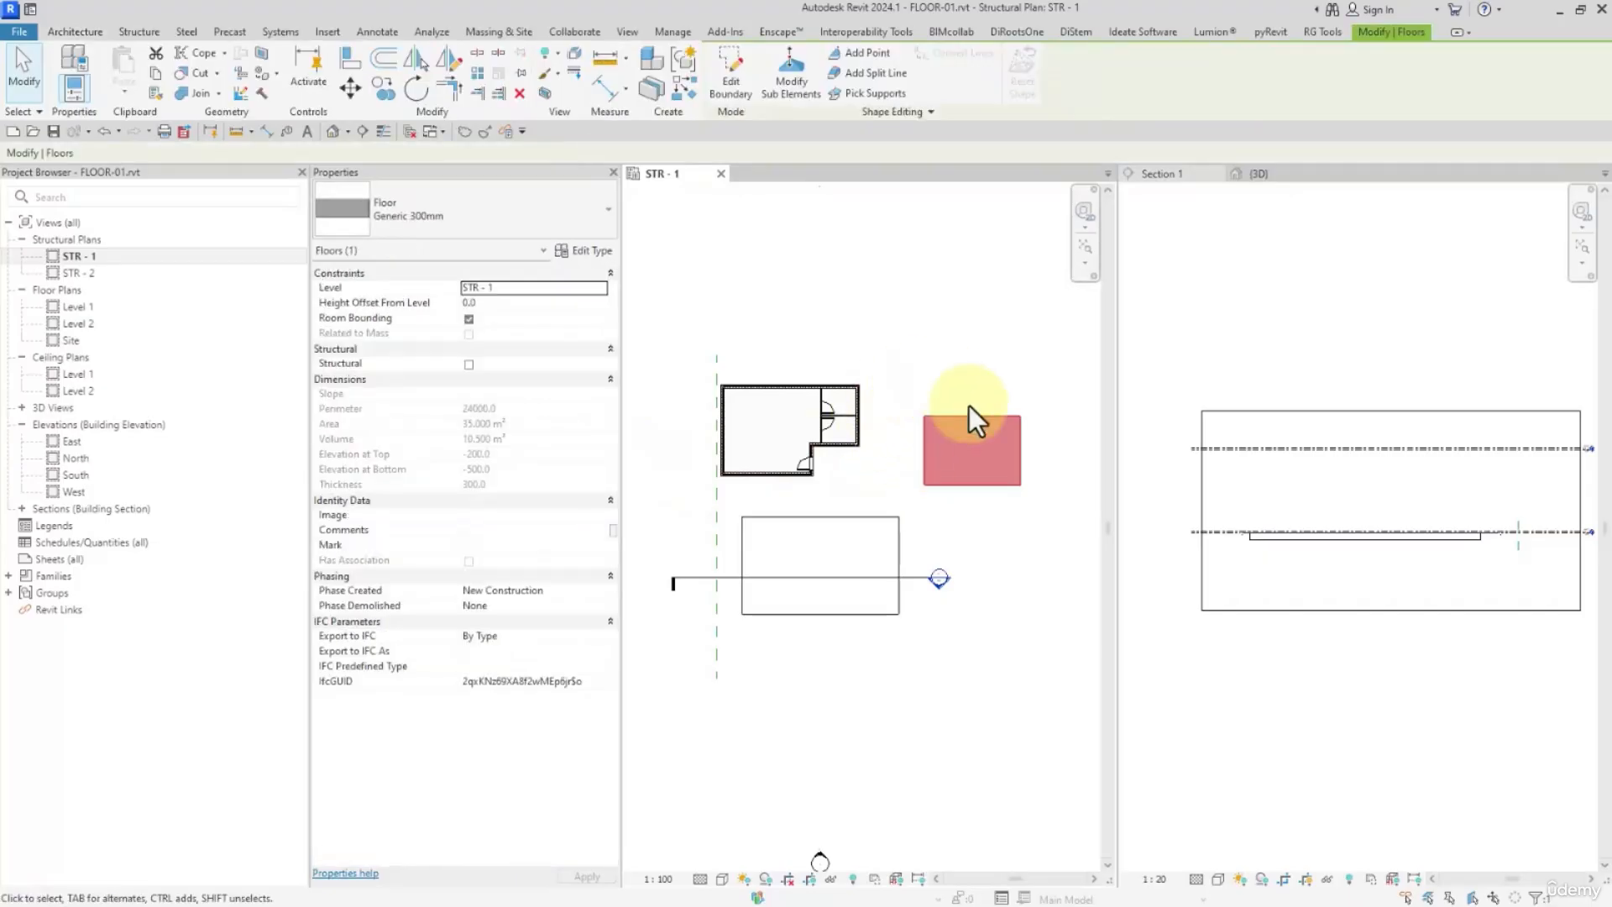
Try a Height Offset From Level of 1000 on the structural floor, and set it back to 0
{"action": "left_click", "coordinate": [817, 549]}
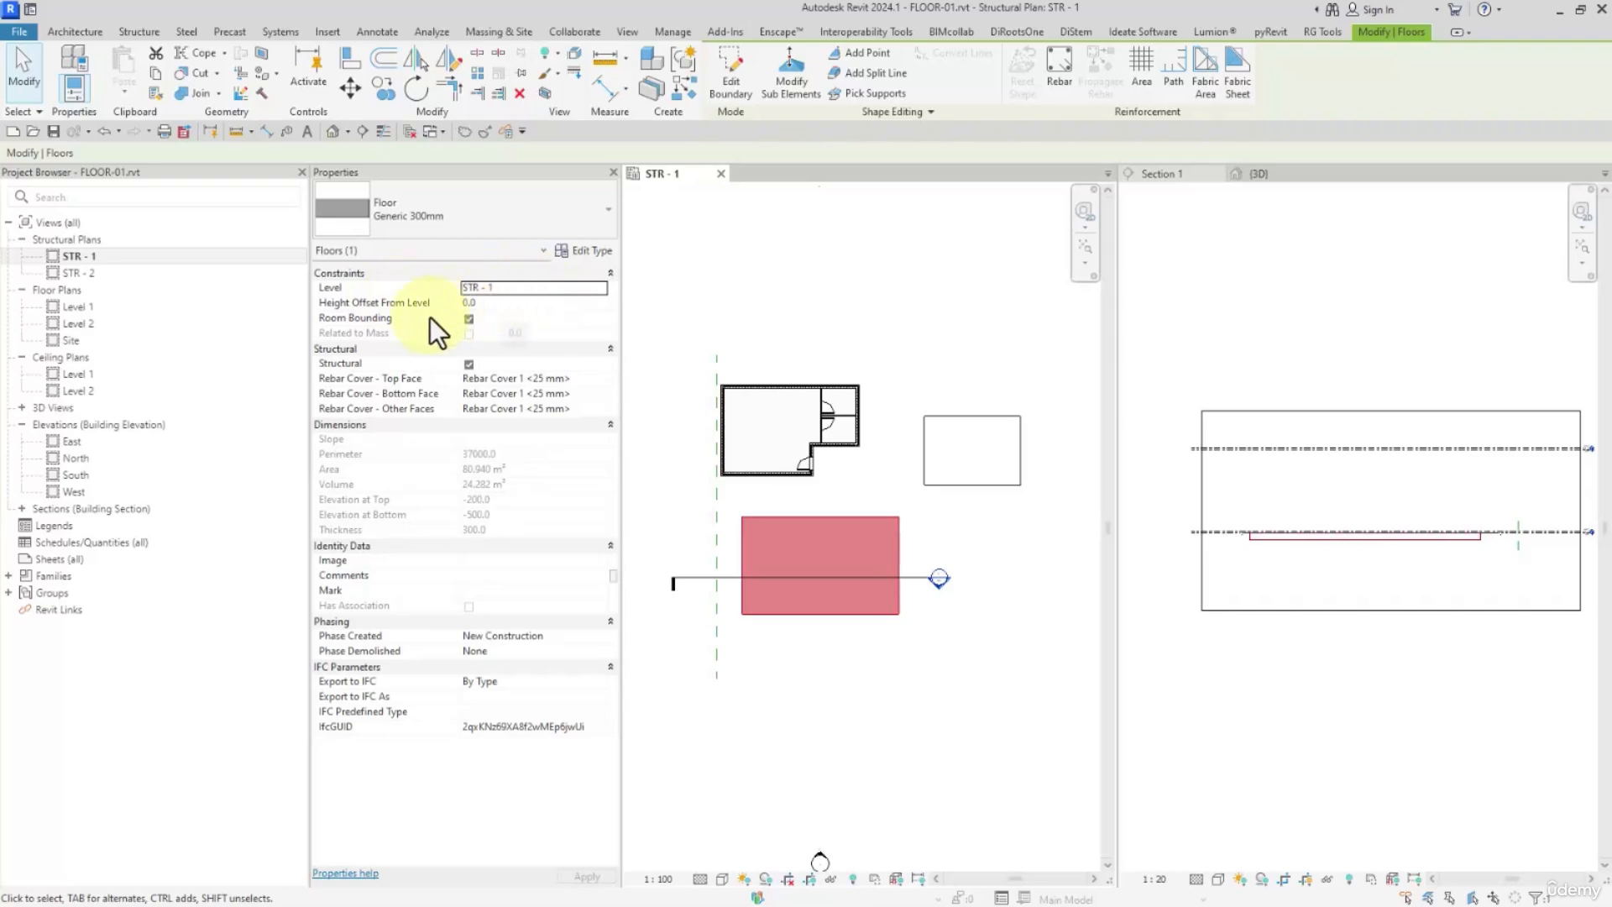
{"action": "left_click", "coordinate": [495, 302]}
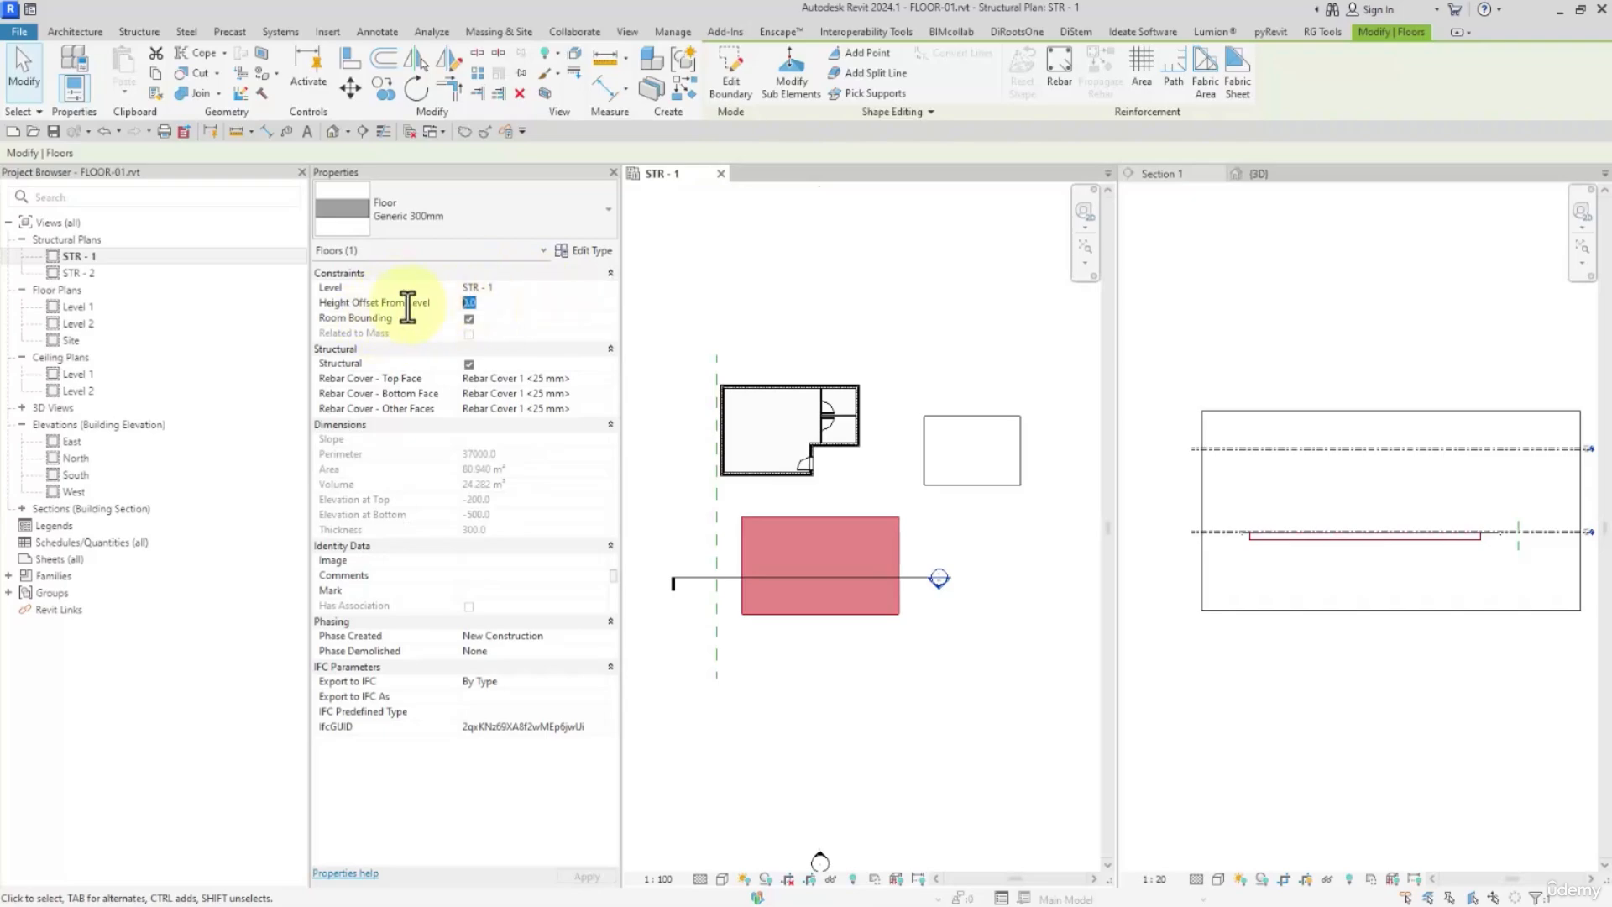
{"action": "type", "text": "1000"}
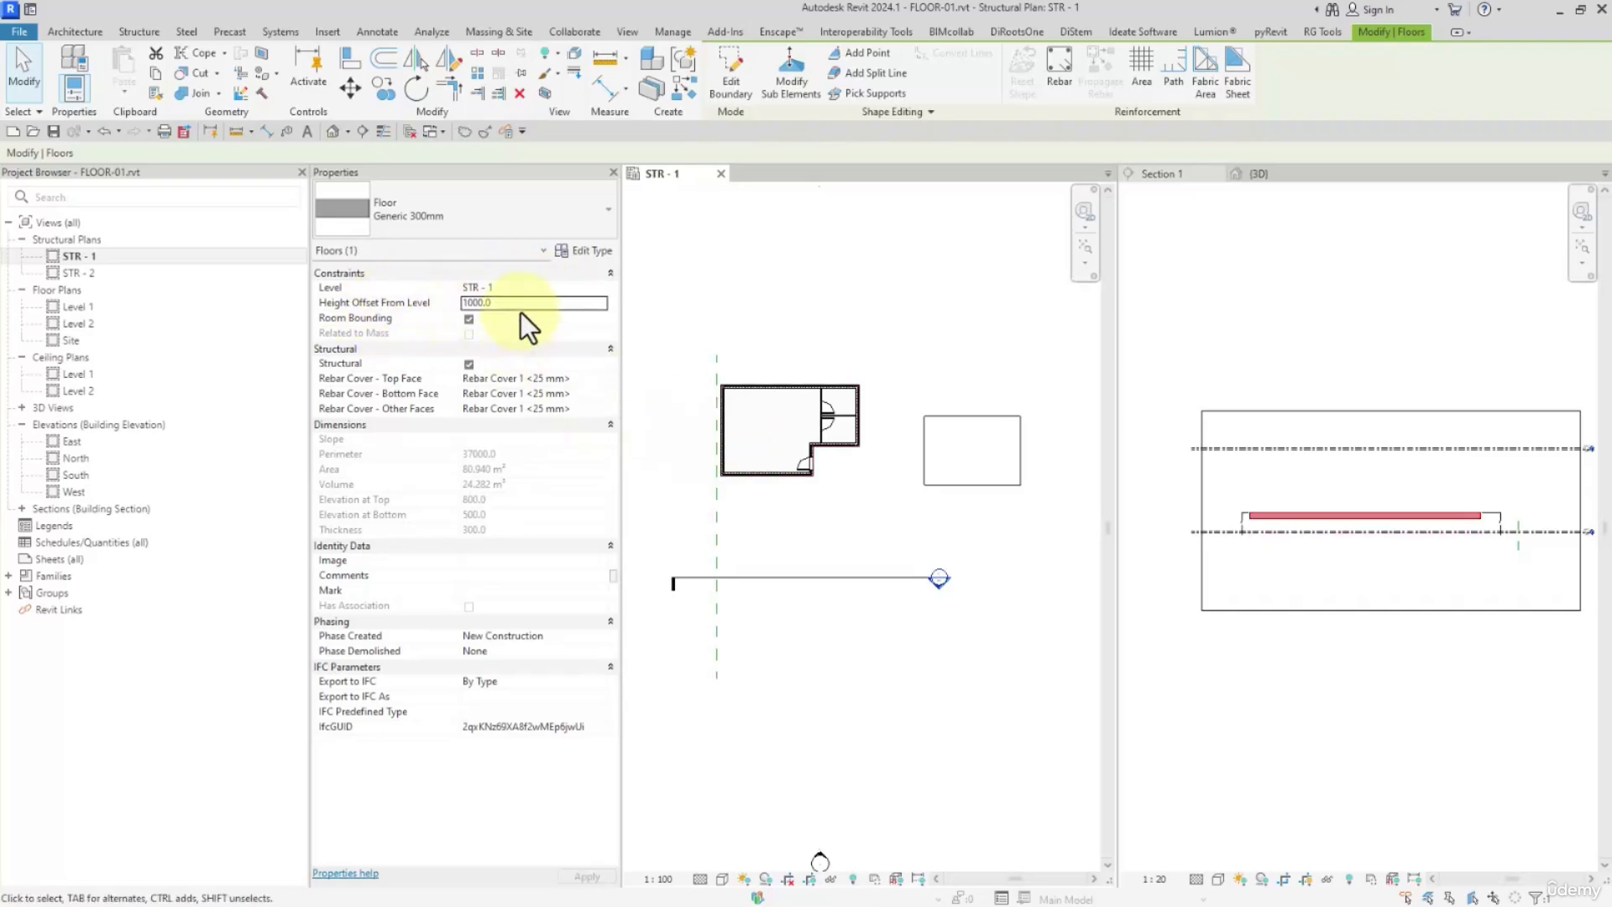
{"action": "left_click", "coordinate": [519, 309]}
{"action": "type", "text": "0"}
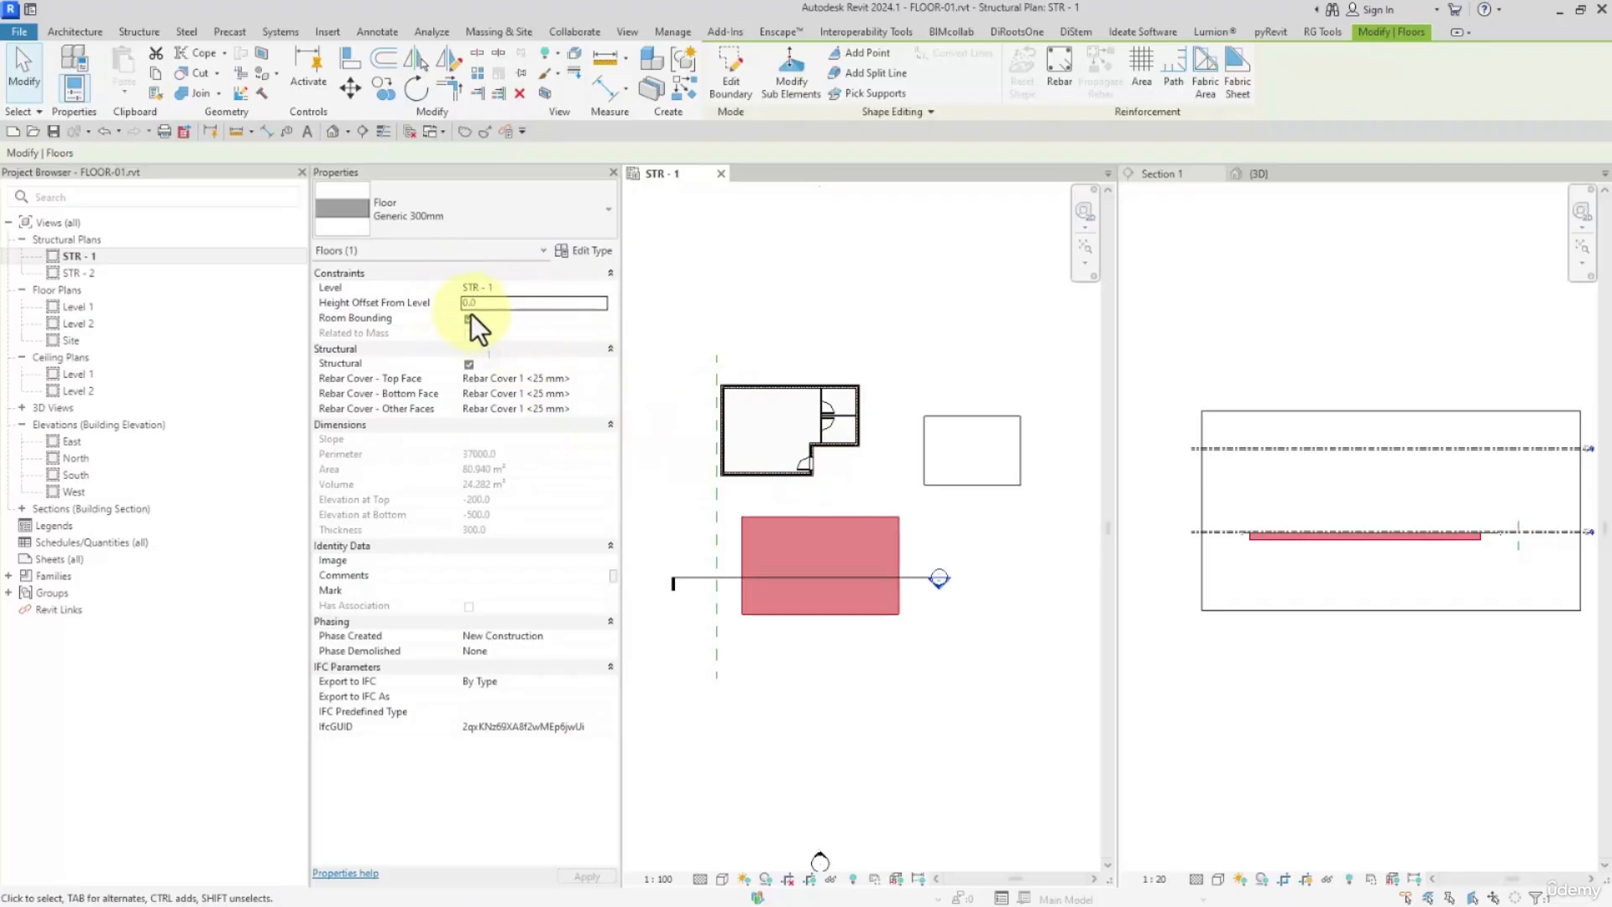
{"action": "left_click", "coordinate": [470, 324]}
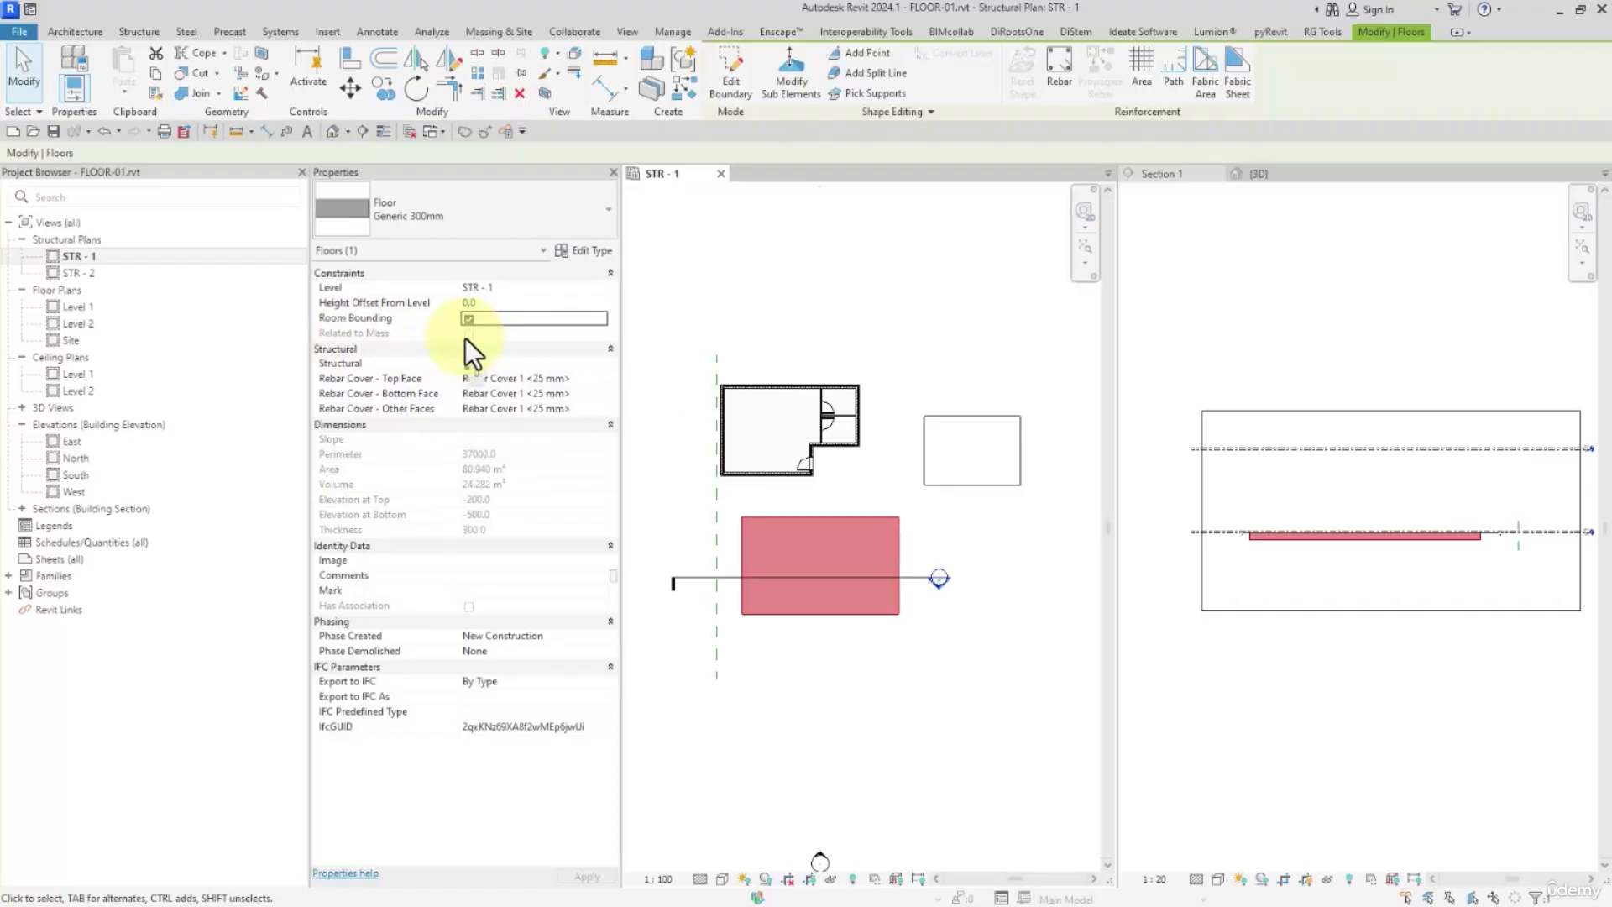
{"action": "left_click", "coordinate": [805, 289]}
Start a new conceptual mass family from the mass template
{"action": "scroll", "coordinate": [869, 325], "scroll_direction": "down", "scroll_amount": 3}
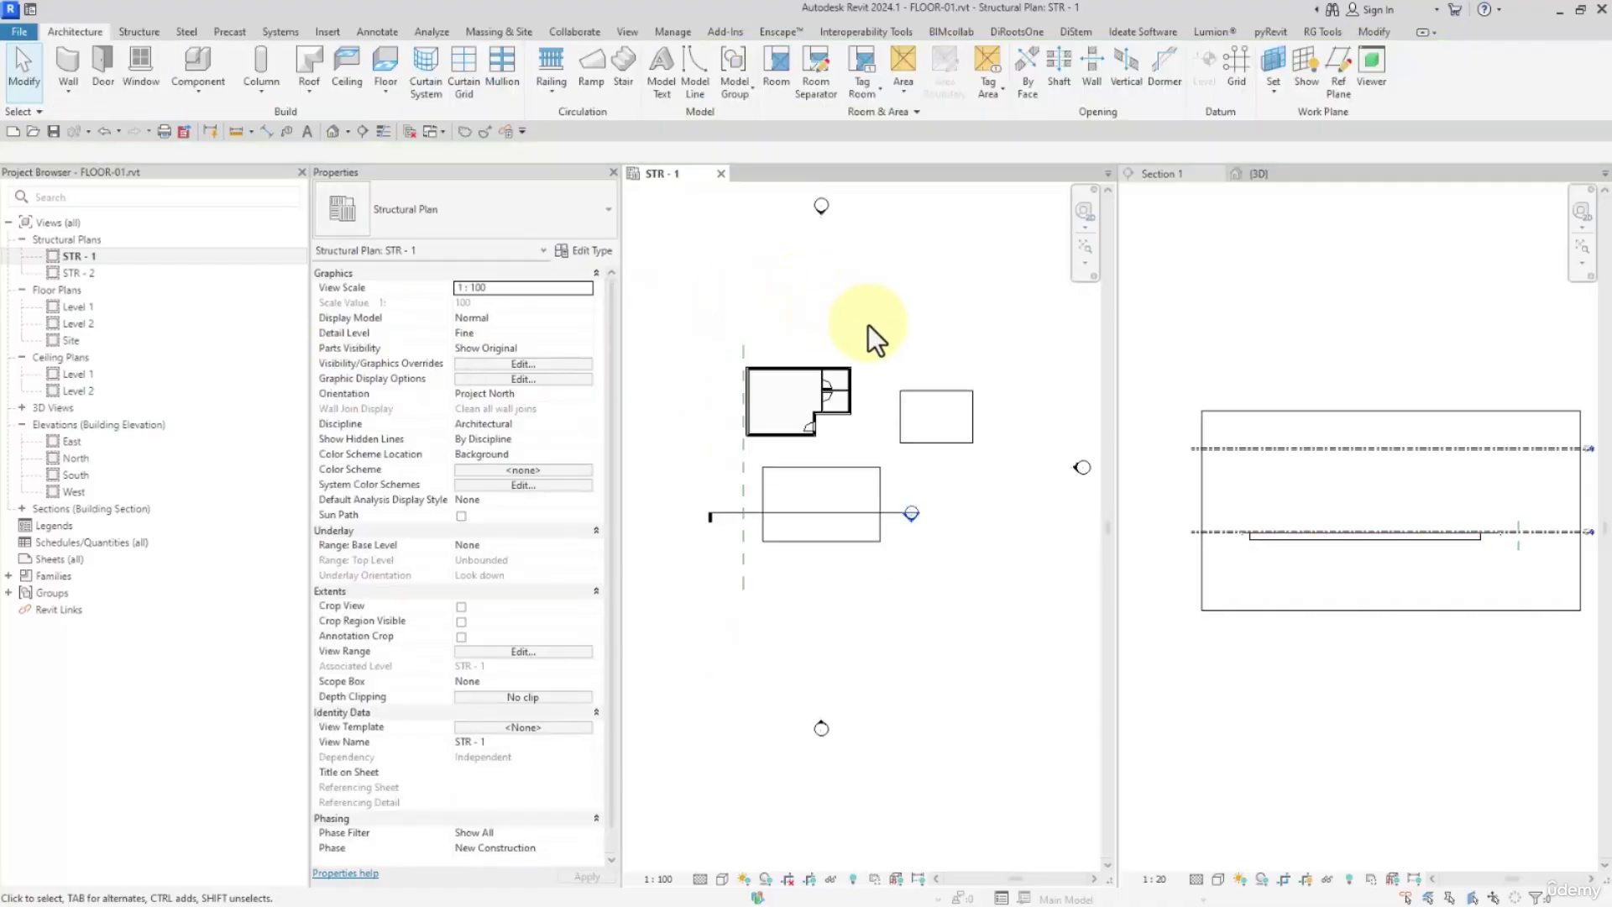
{"action": "left_click", "coordinate": [19, 31]}
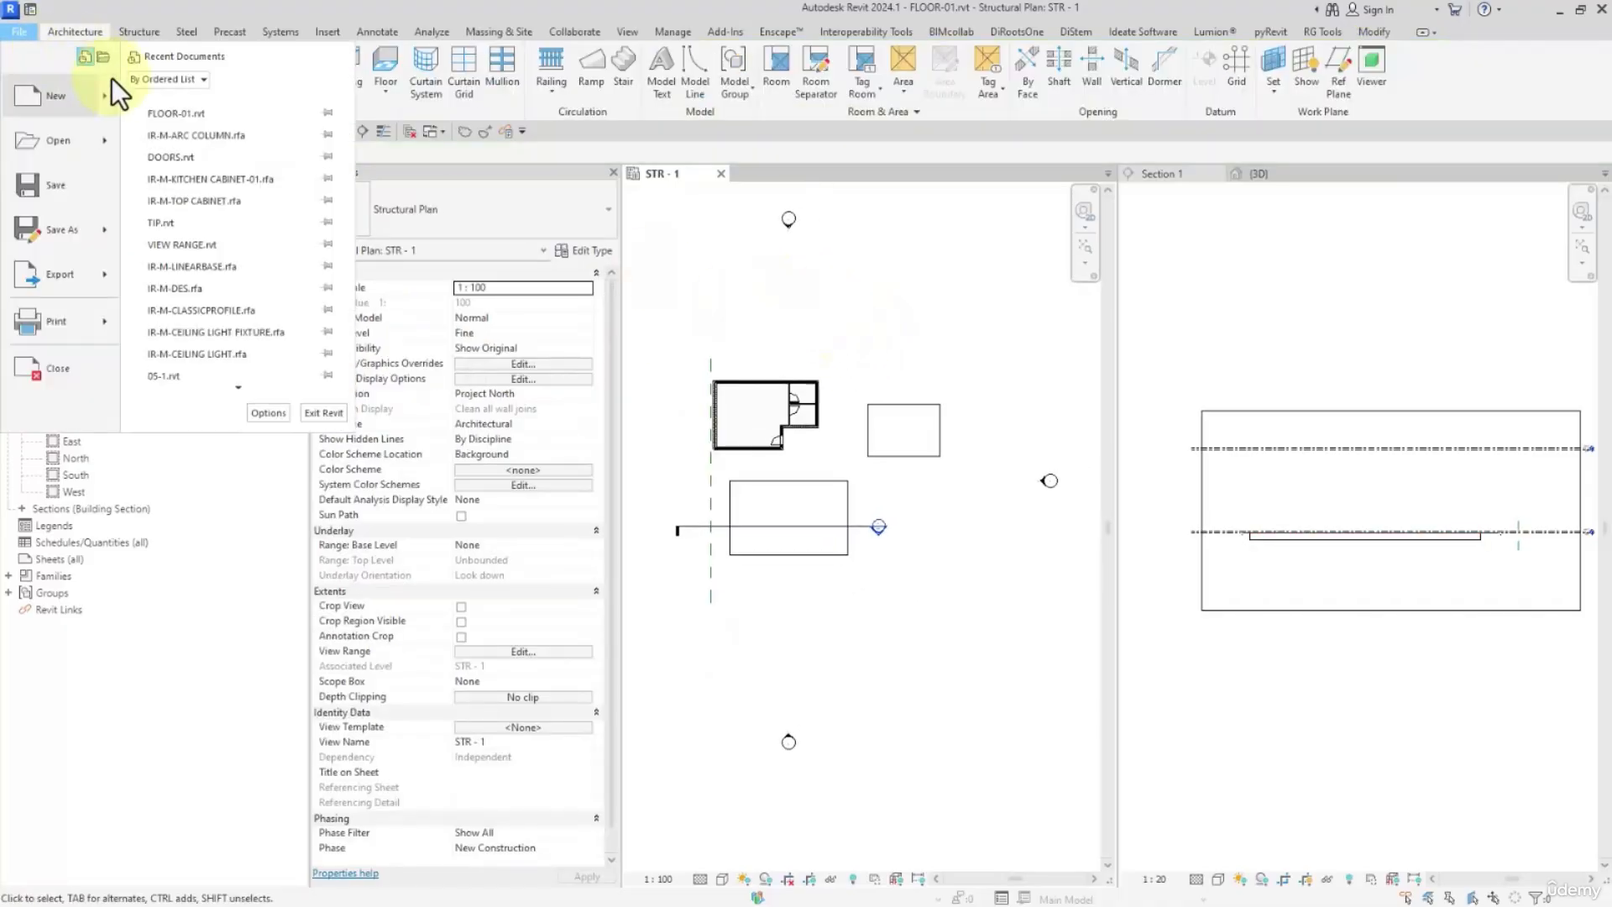
{"action": "mouse_move", "coordinate": [111, 93]}
{"action": "left_click", "coordinate": [195, 196]}
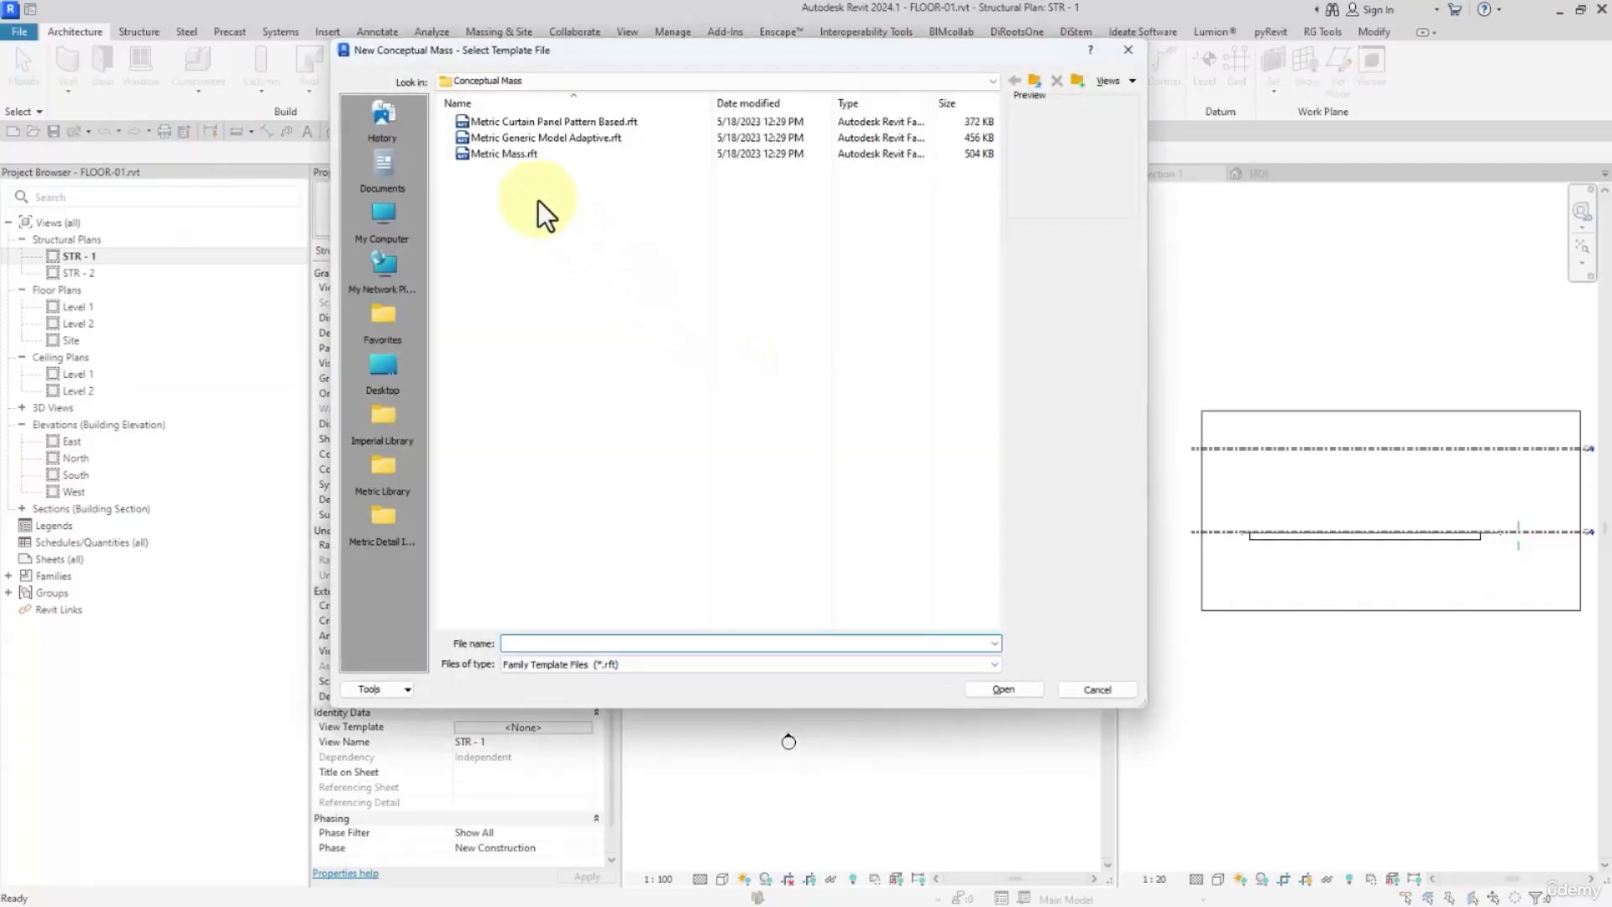
{"action": "double_click", "coordinate": [522, 156]}
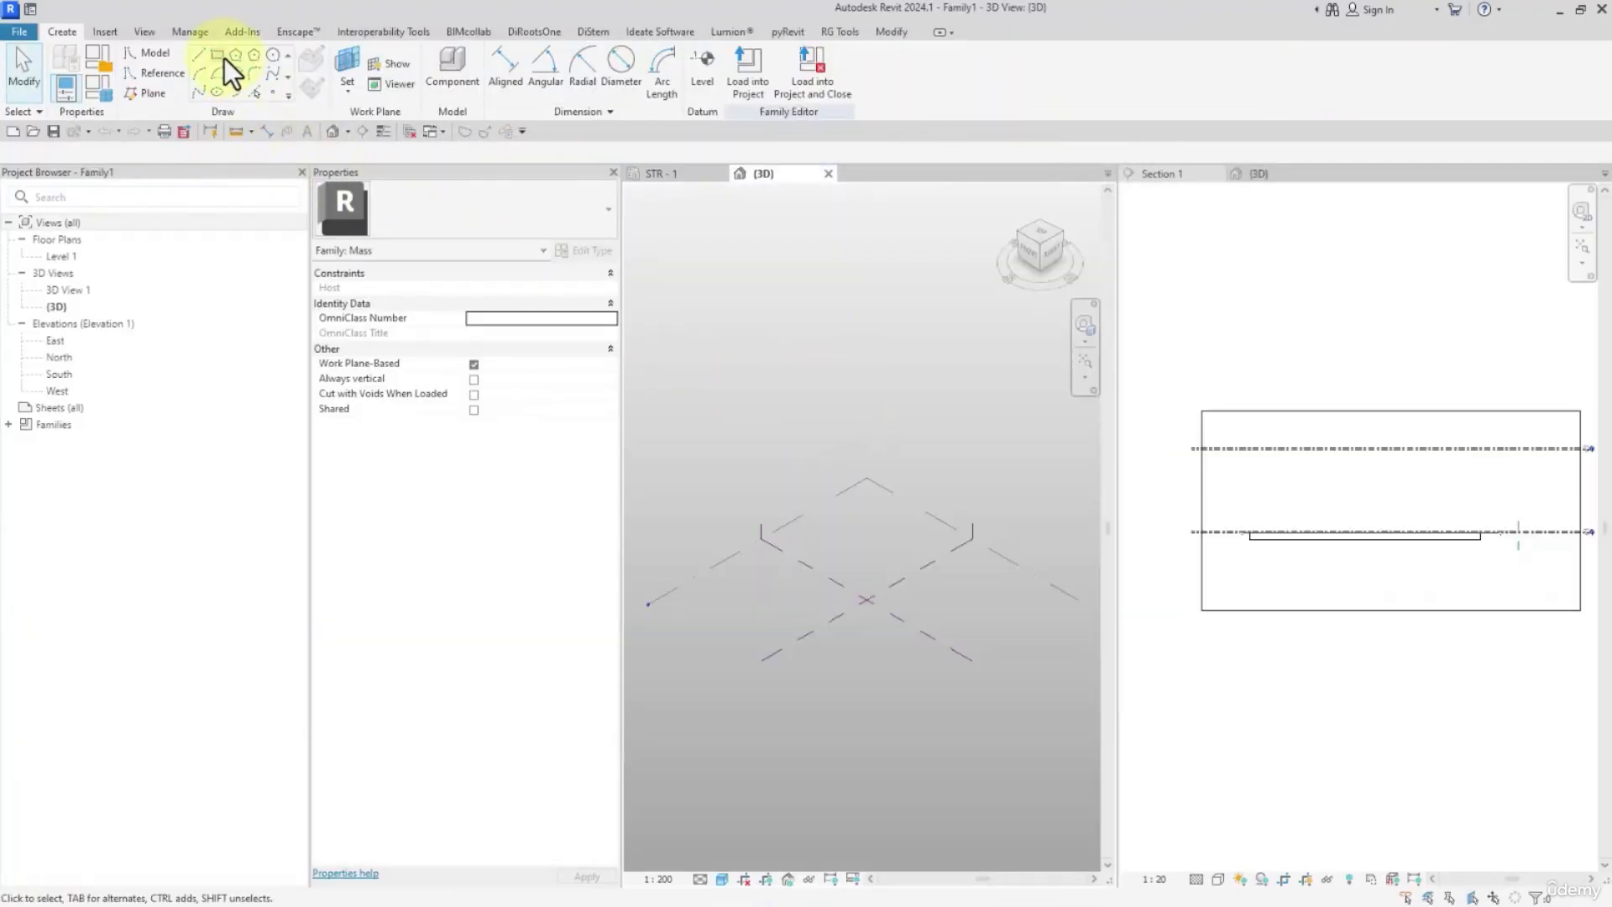
Sketch a rectangle about 14000 by 8000 mm on Level 1, starting at the reference planes' intersection
{"action": "scroll", "coordinate": [786, 540], "scroll_direction": "up", "scroll_amount": 1}
{"action": "left_click", "coordinate": [908, 631]}
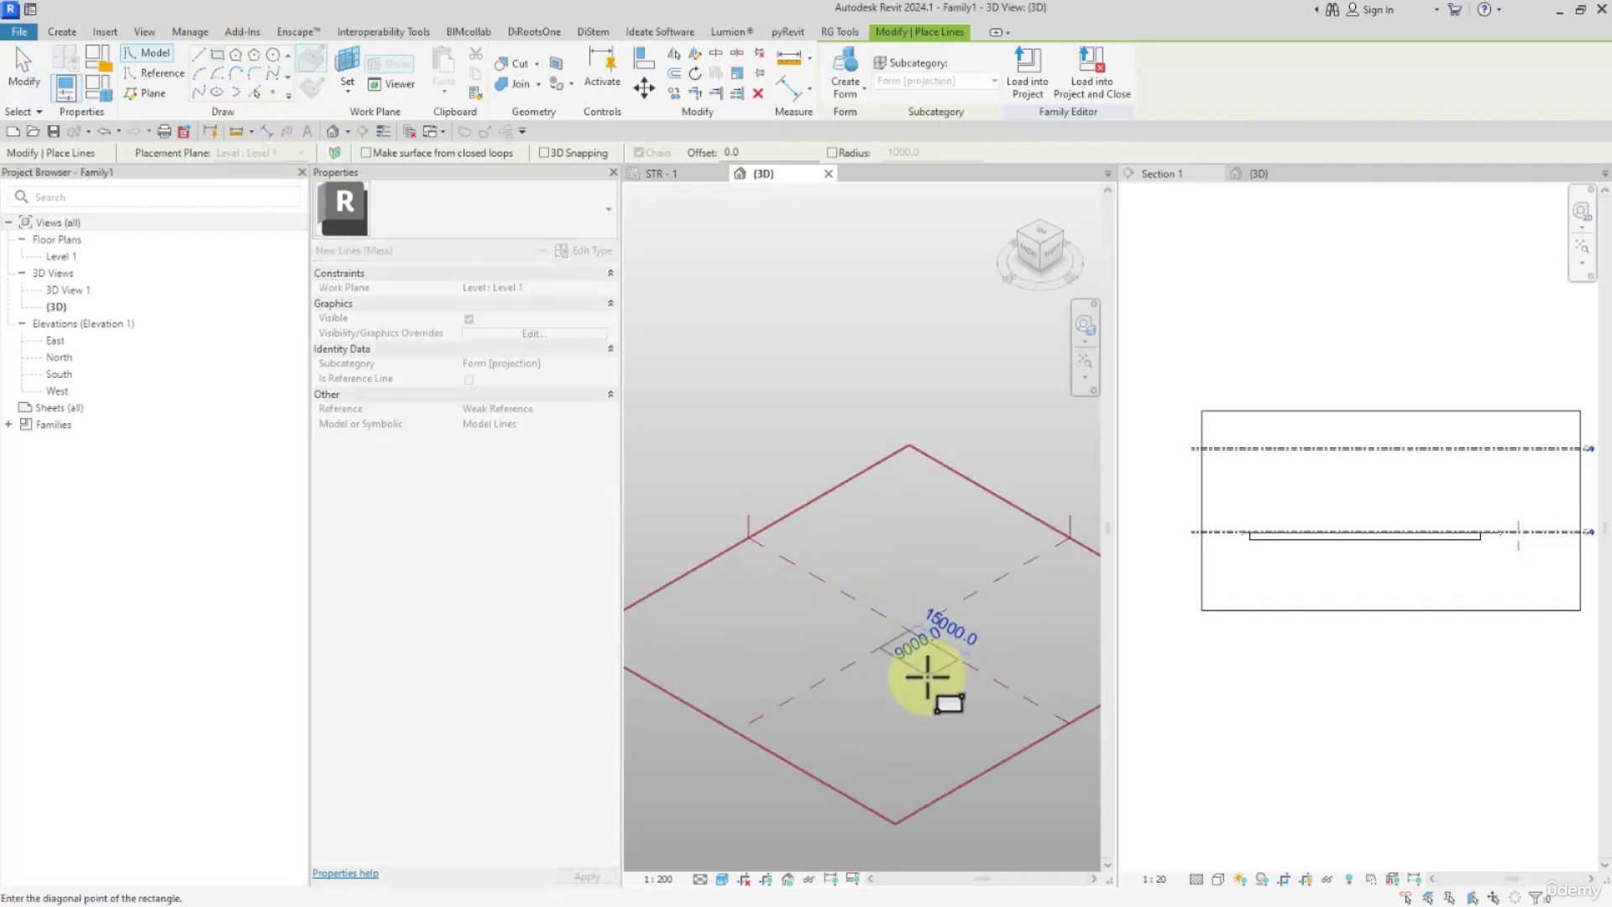
{"action": "left_click", "coordinate": [930, 673]}
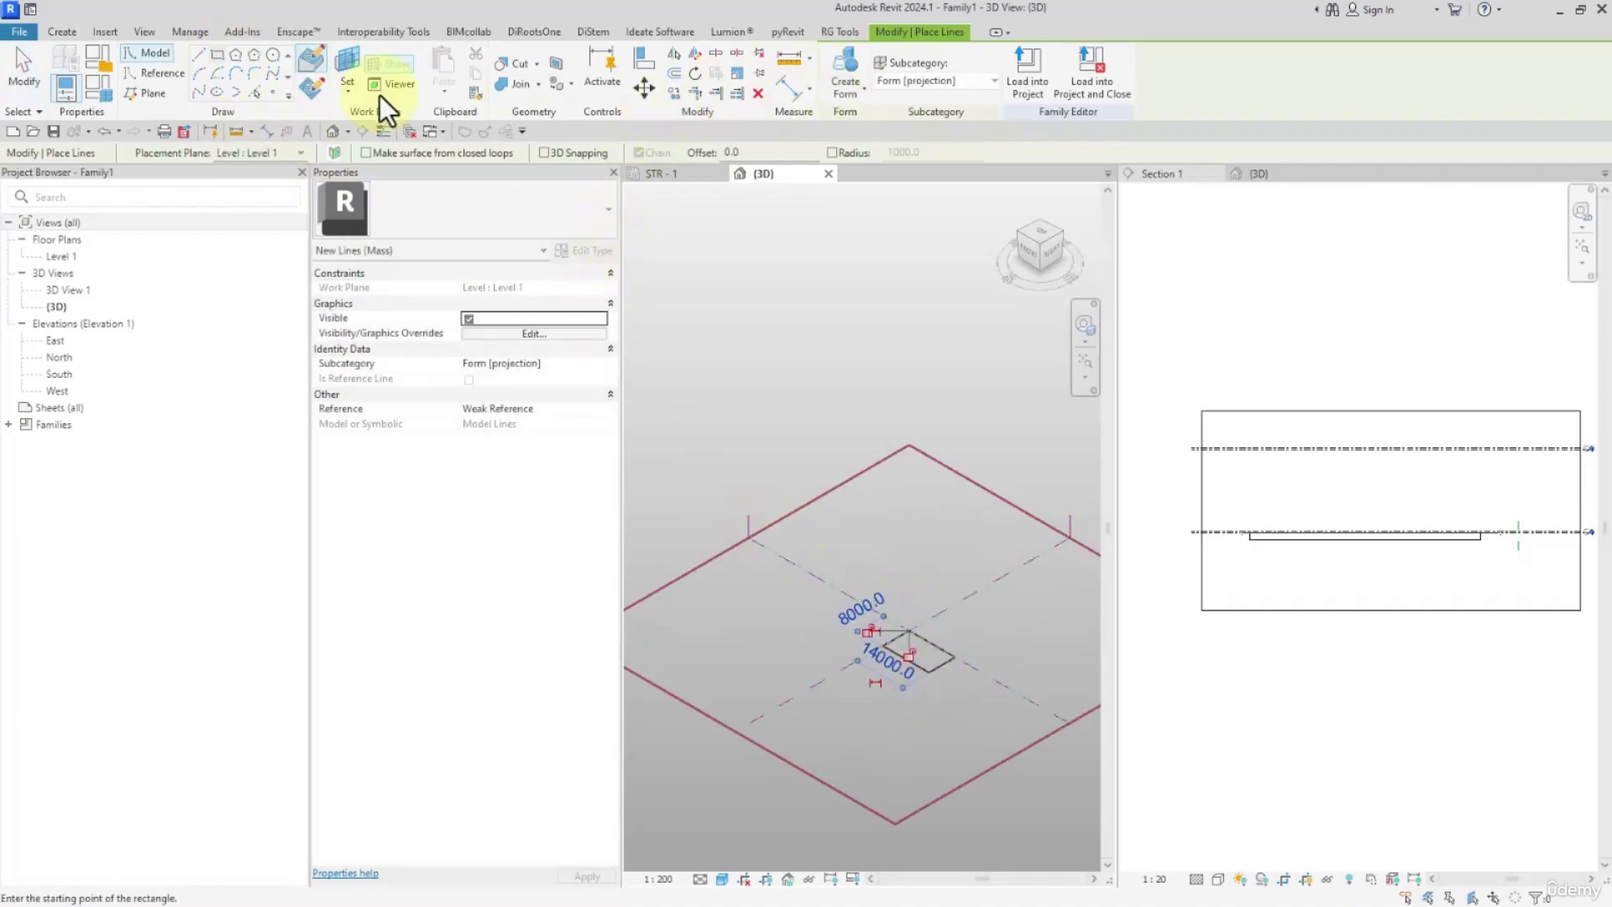
Create a solid box form from the sketched rectangle
{"action": "left_click", "coordinate": [30, 72]}
{"action": "left_click", "coordinate": [920, 675]}
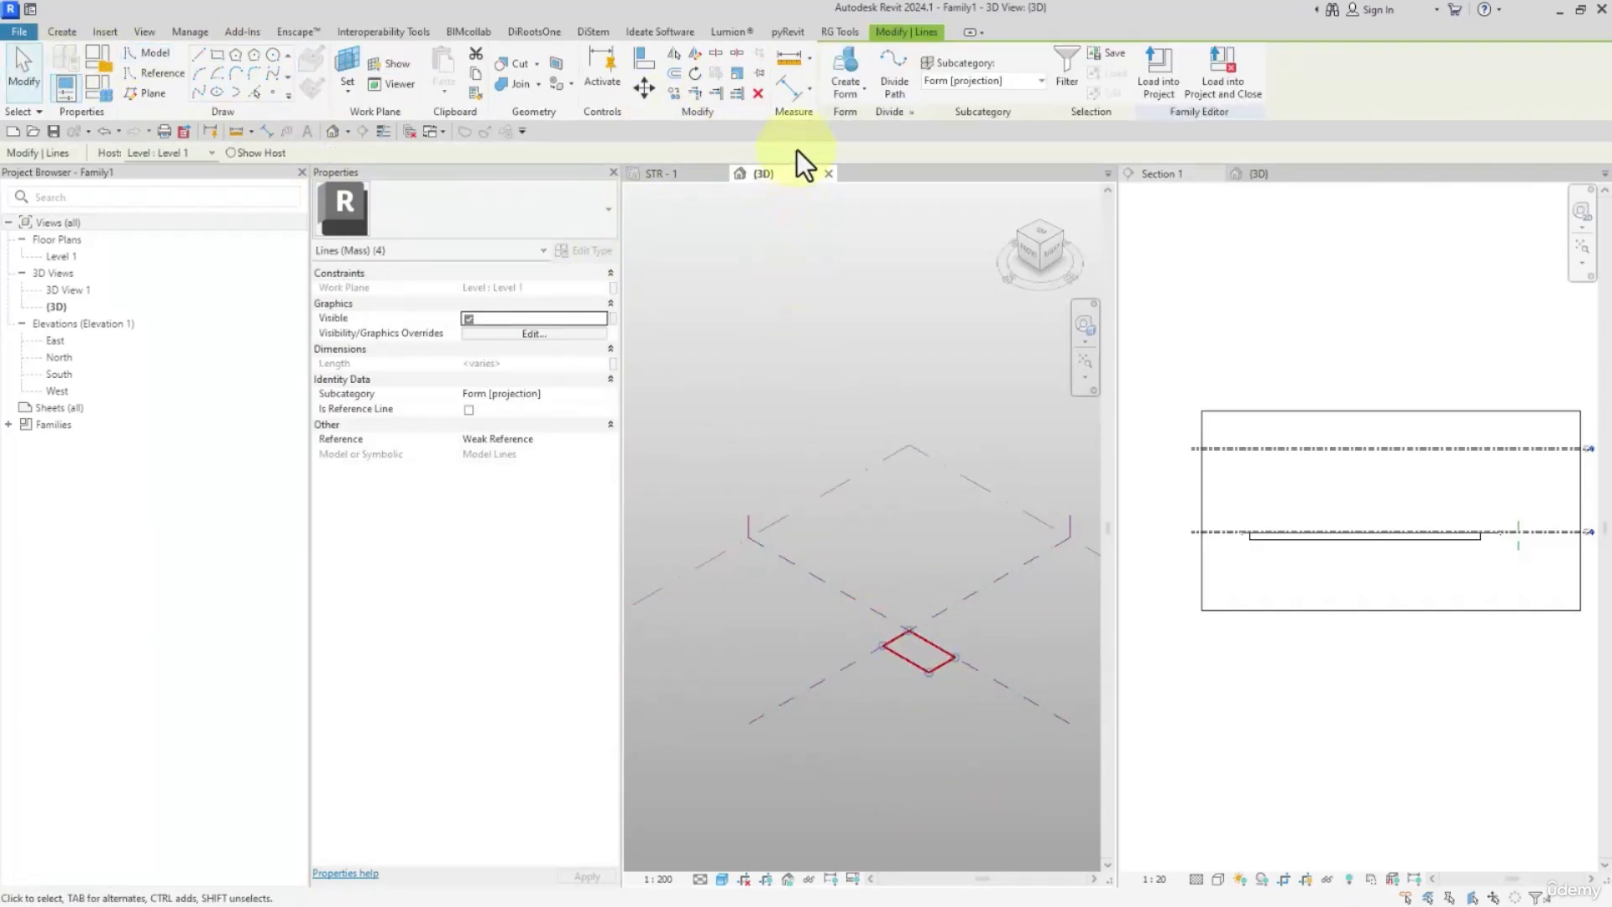
{"action": "left_click", "coordinate": [865, 80]}
{"action": "left_click", "coordinate": [920, 579]}
{"action": "key", "text": "Escape"}
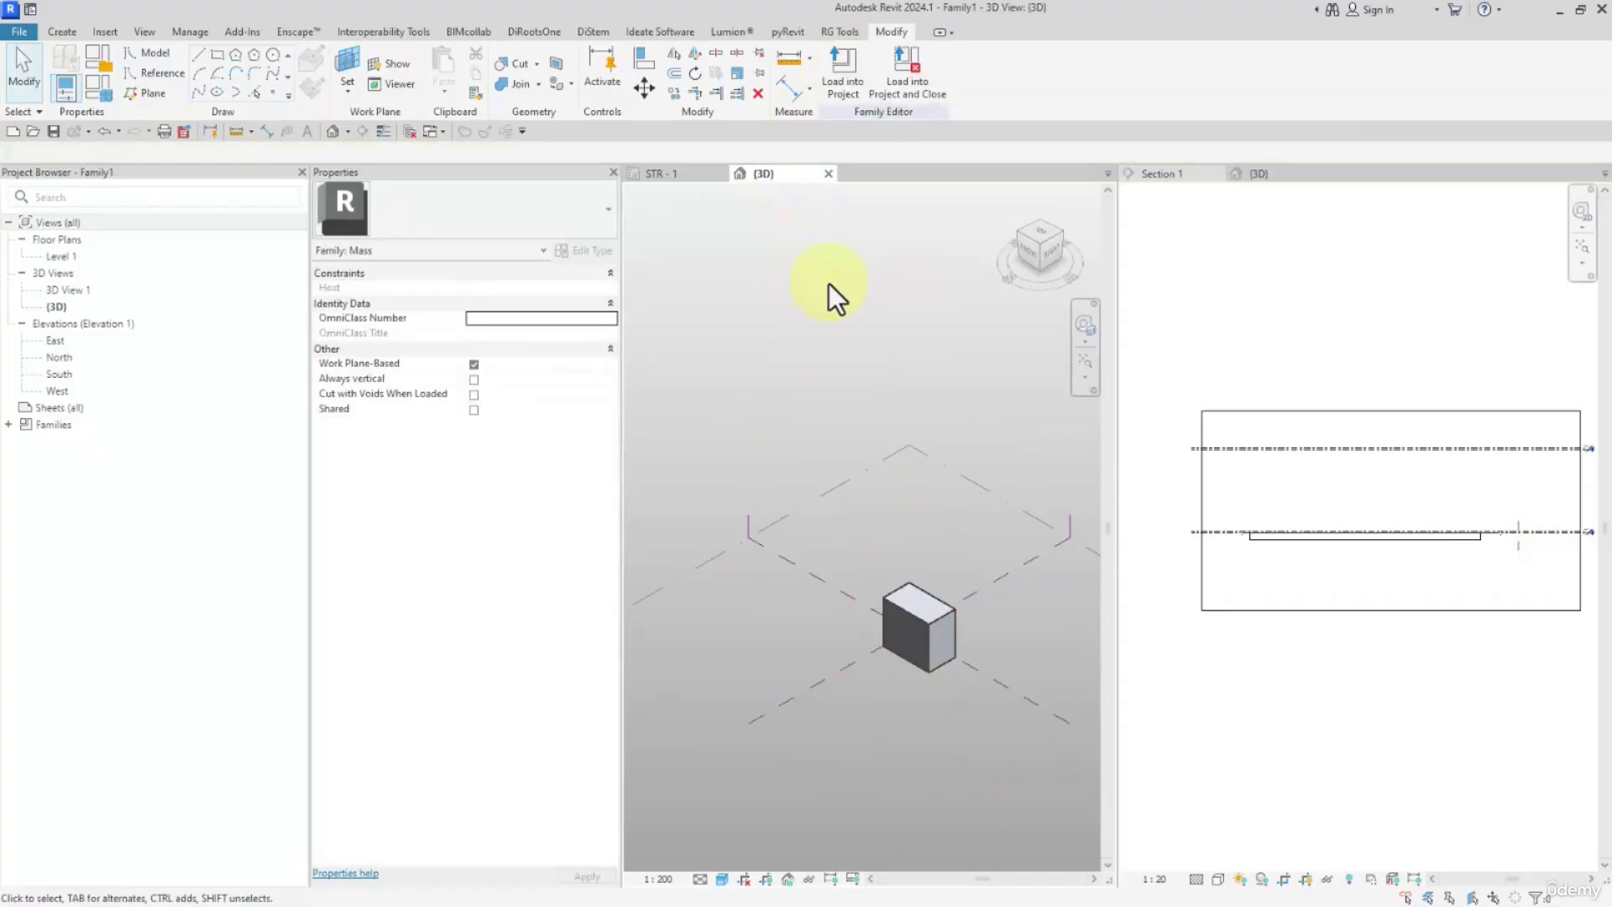
Load the mass family into the FLOOR-01 project and place one instance on STR - 1 beside the structural floor
{"action": "left_click", "coordinate": [847, 65]}
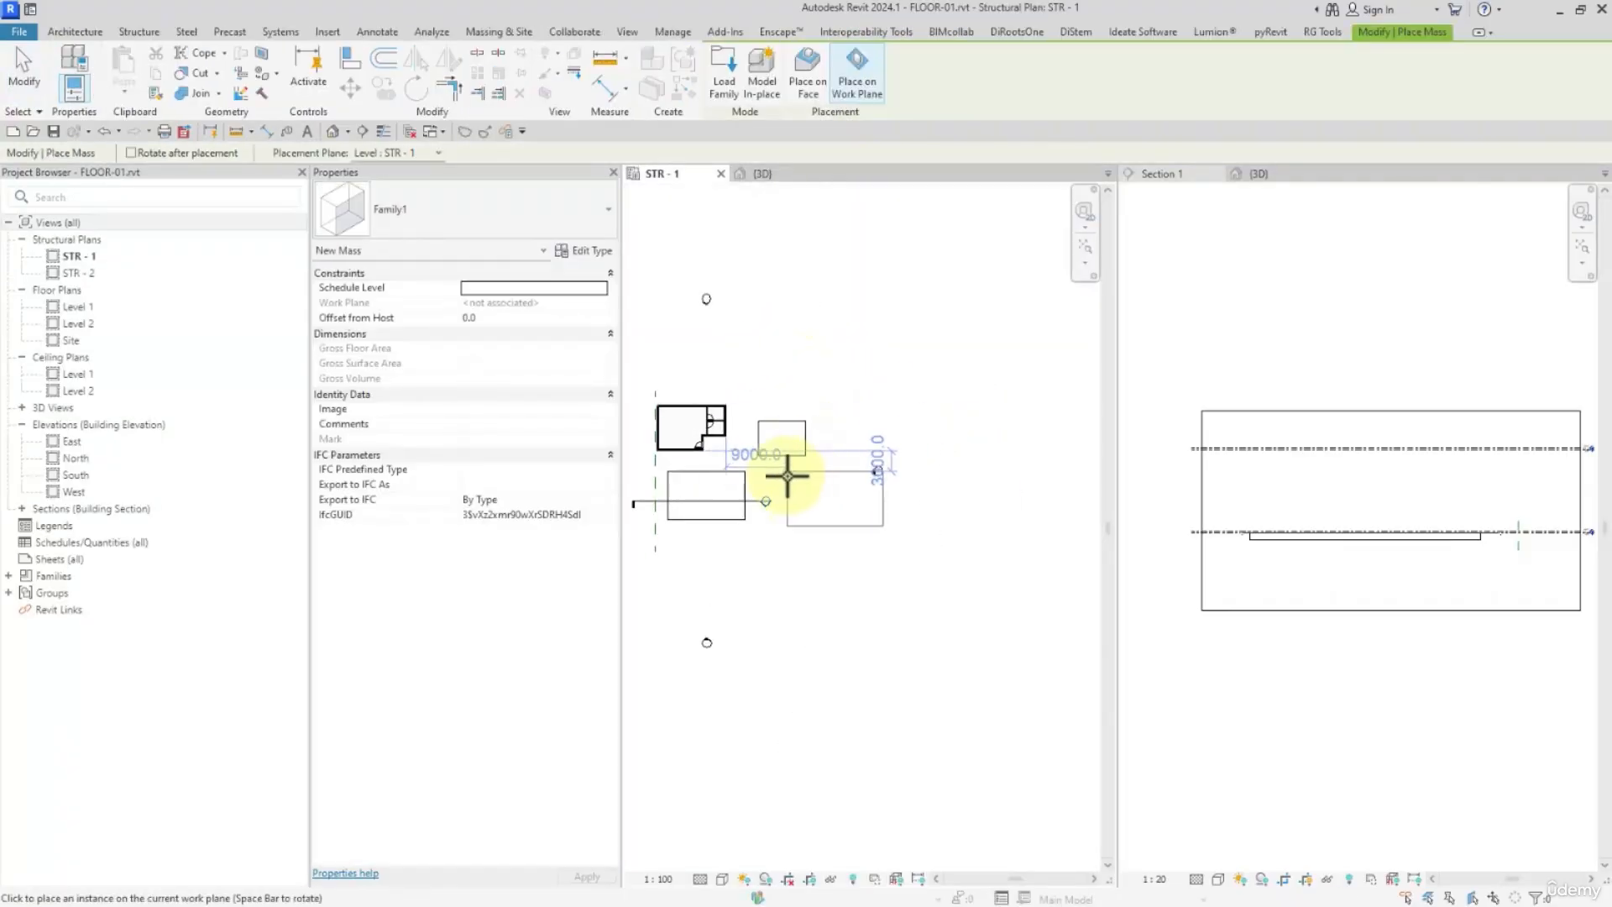
{"action": "scroll", "coordinate": [776, 473], "scroll_direction": "up", "scroll_amount": 2}
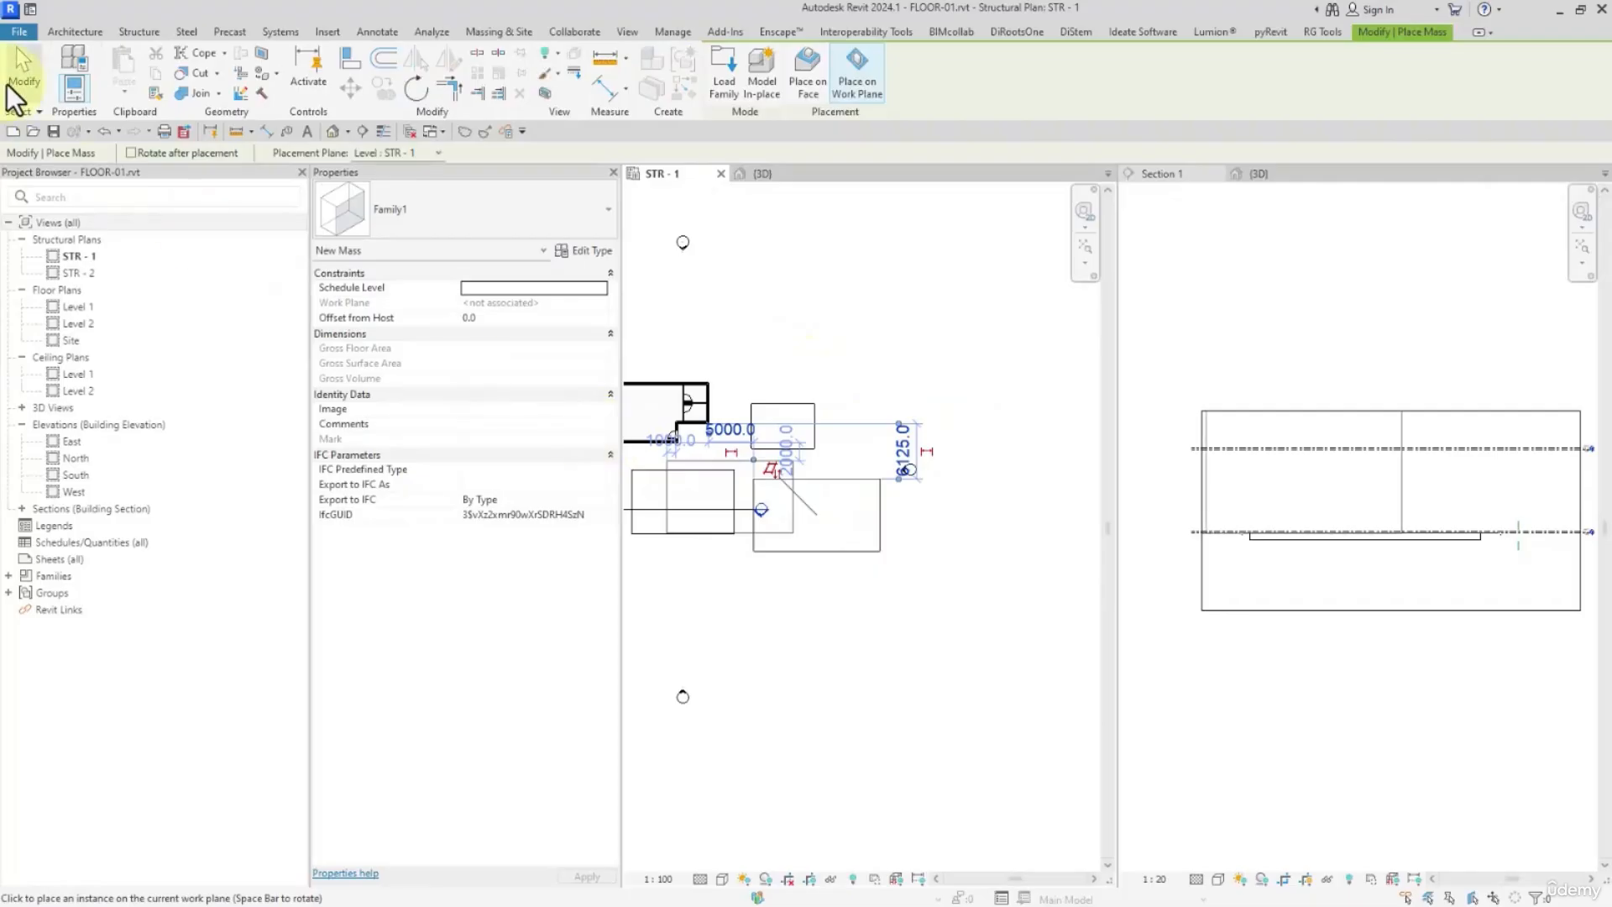
{"action": "left_click", "coordinate": [24, 72]}
Extend the Section 1 line in the STR - 1 plan so it passes completely through the mass
{"action": "left_click", "coordinate": [761, 510]}
{"action": "left_click_drag", "start_coordinate": [761, 510], "coordinate": [917, 513]}
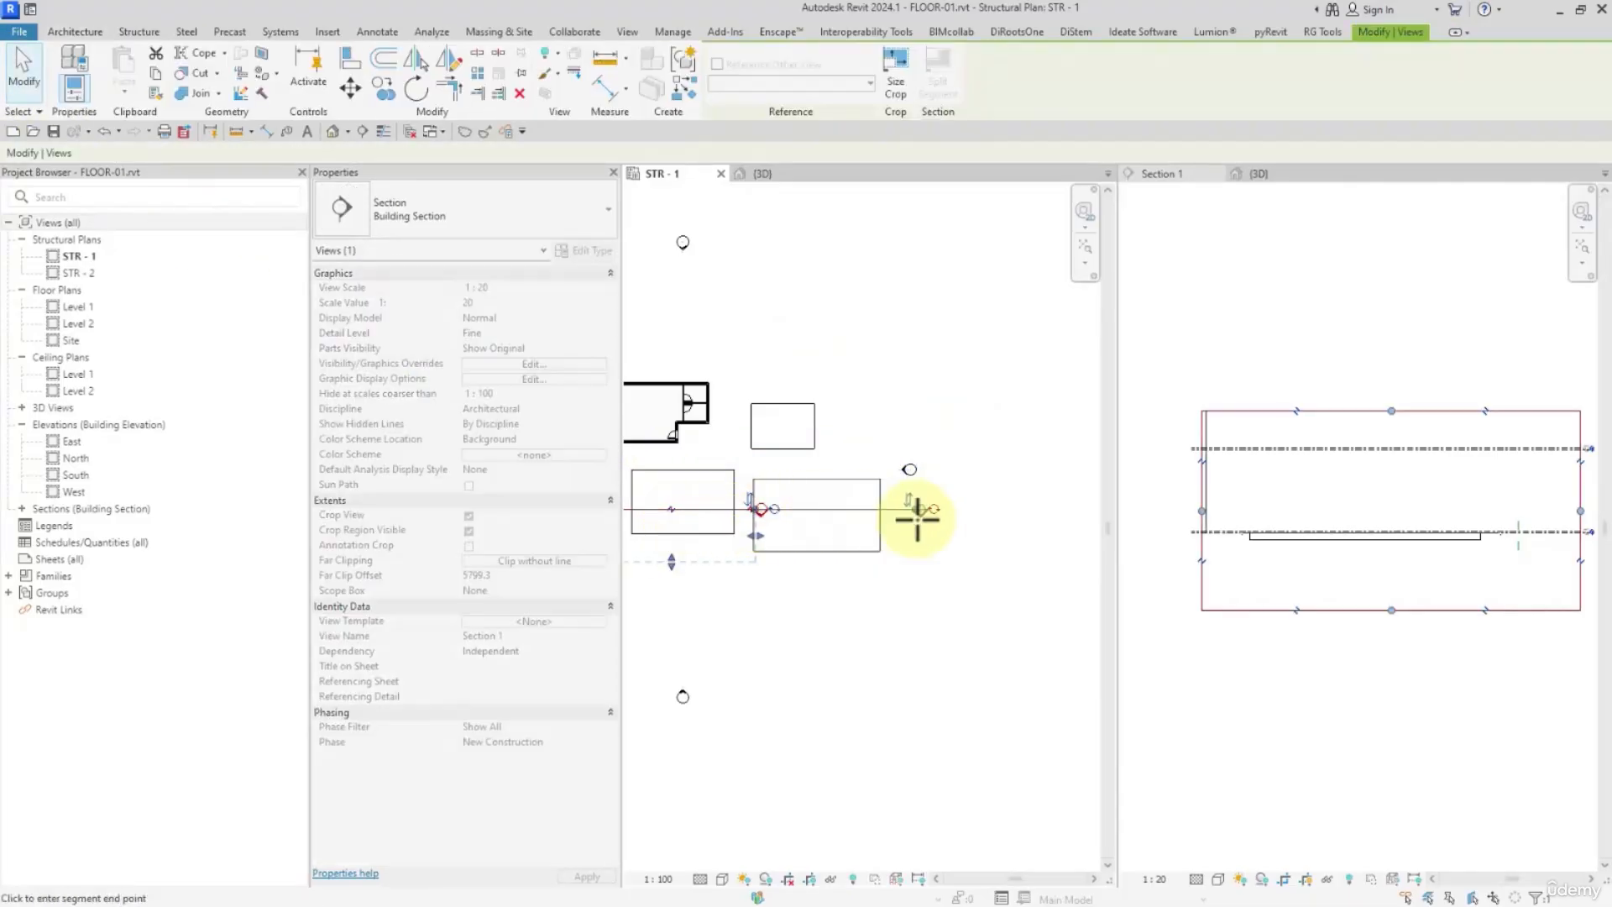
{"action": "left_click", "coordinate": [954, 613]}
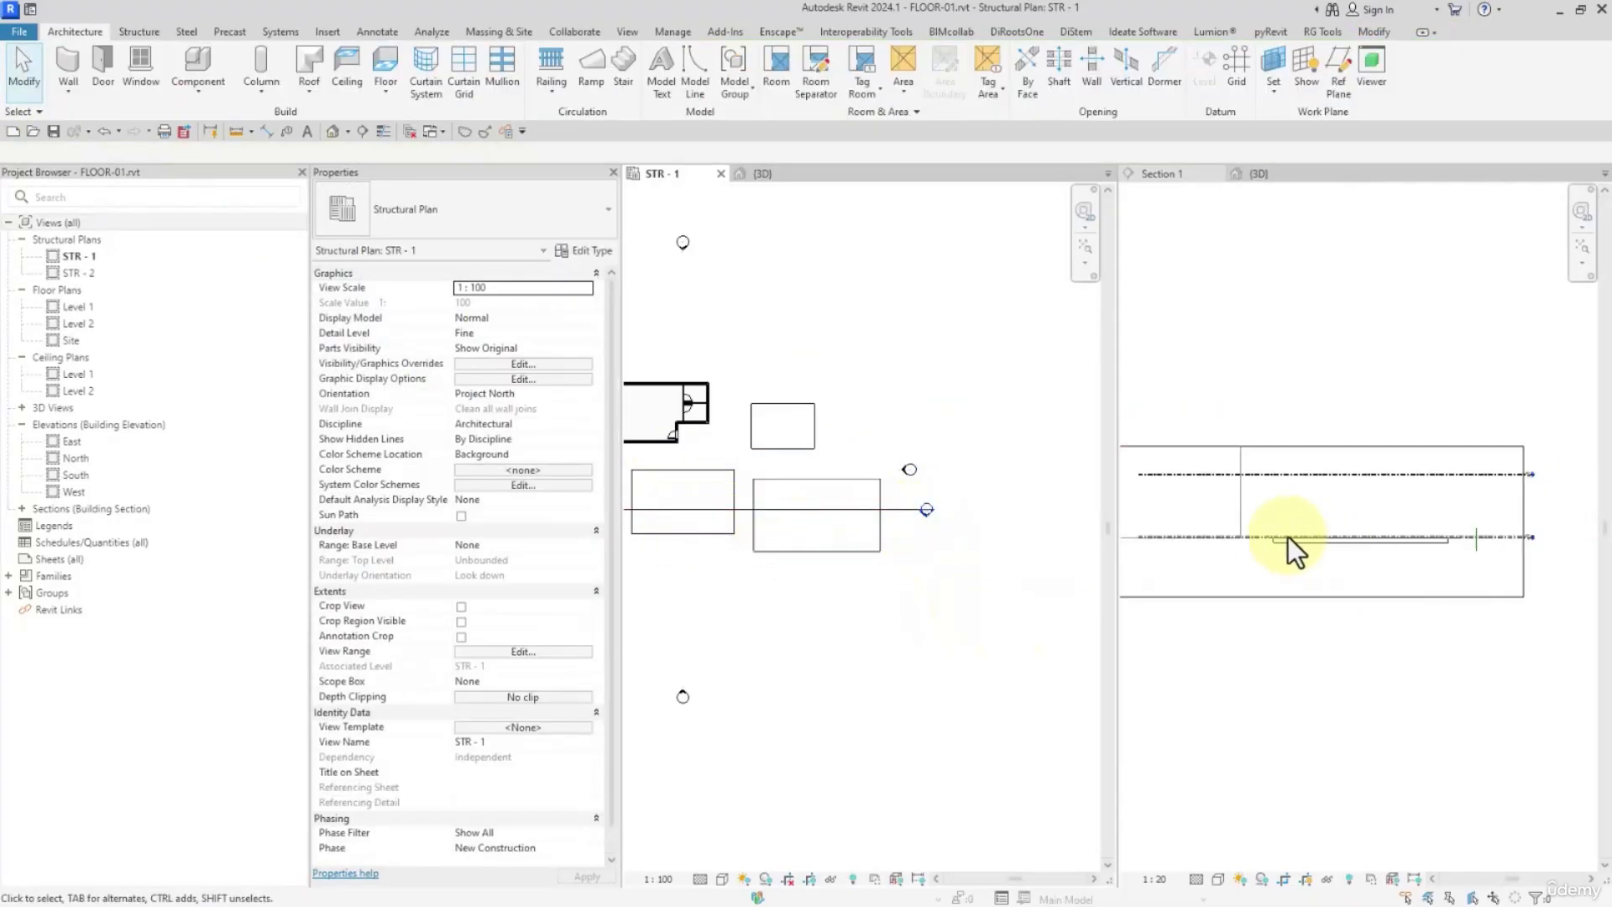
Raise the upper edge of the Section 1 crop region above the full height of the mass
{"action": "left_click", "coordinate": [1250, 518]}
{"action": "middle_click_drag", "start_coordinate": [1251, 516], "coordinate": [1361, 537]}
{"action": "scroll", "coordinate": [1360, 536], "scroll_direction": "down", "scroll_amount": 1}
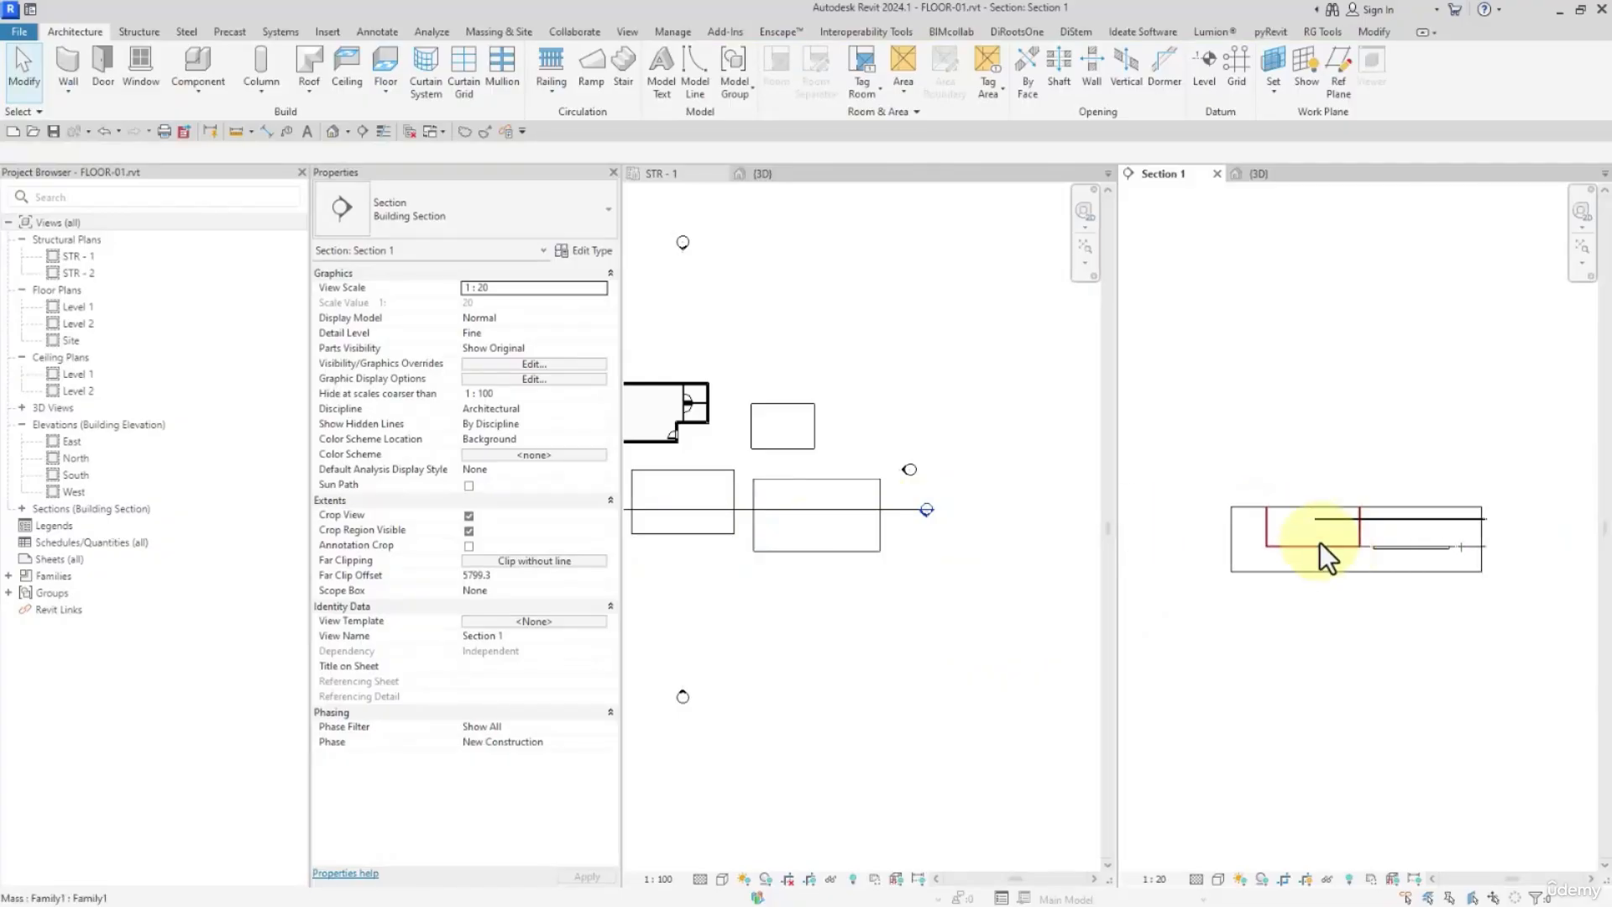
{"action": "left_click", "coordinate": [1319, 505]}
{"action": "left_click_drag", "start_coordinate": [1354, 506], "coordinate": [1354, 352]}
Add mass floors to the placed mass at levels STR - 1 and STR - 2
{"action": "left_click", "coordinate": [1298, 473]}
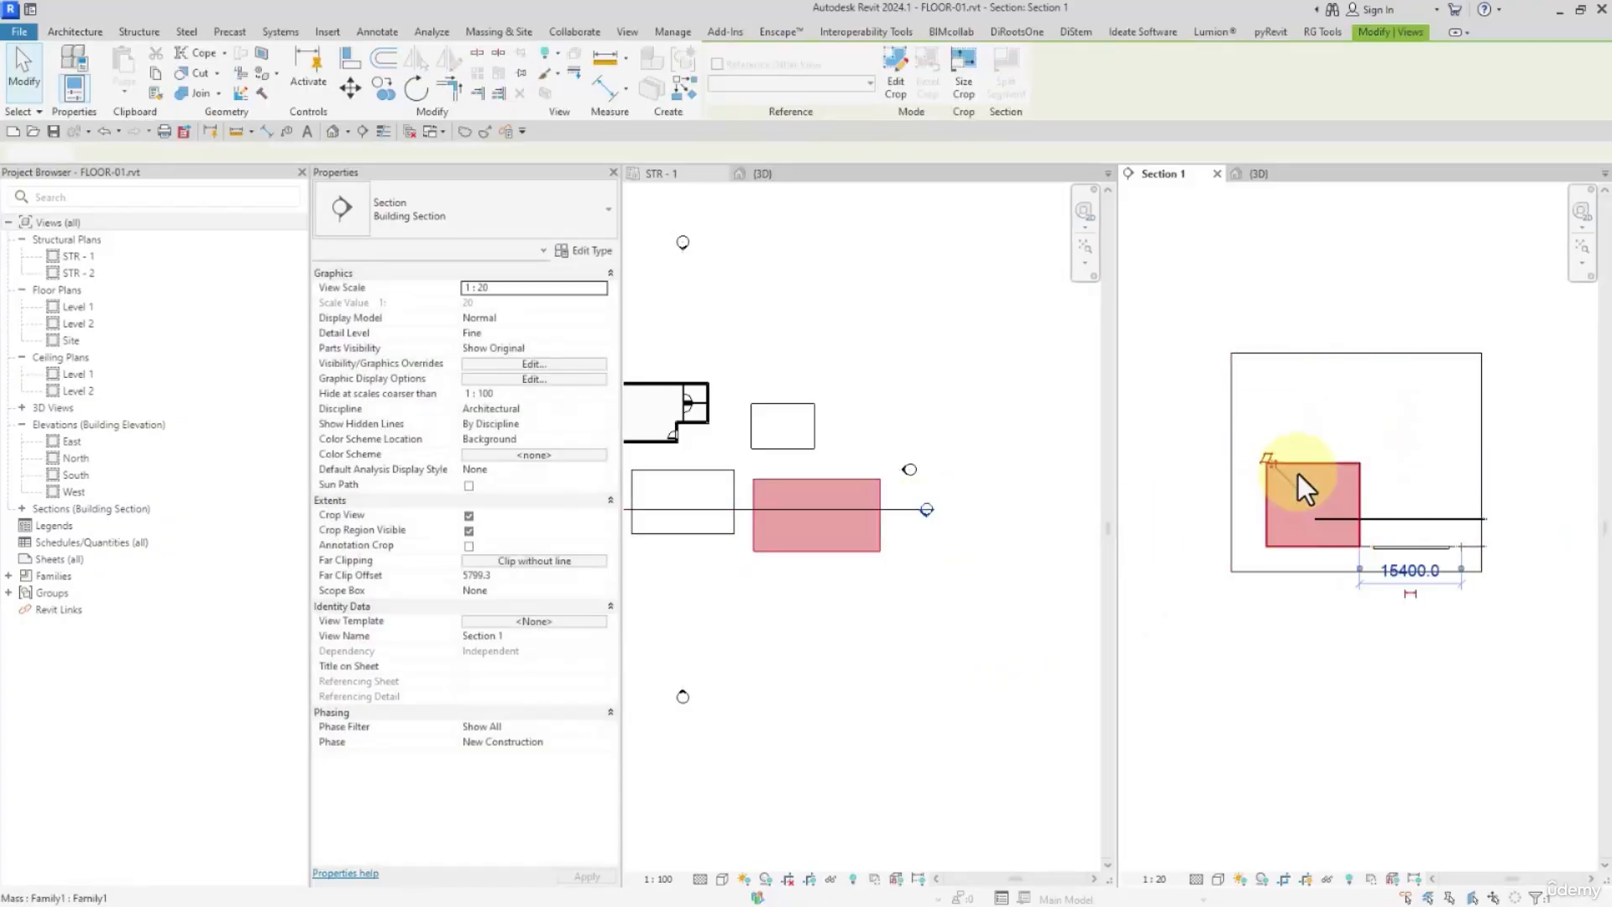
{"action": "left_click", "coordinate": [801, 78]}
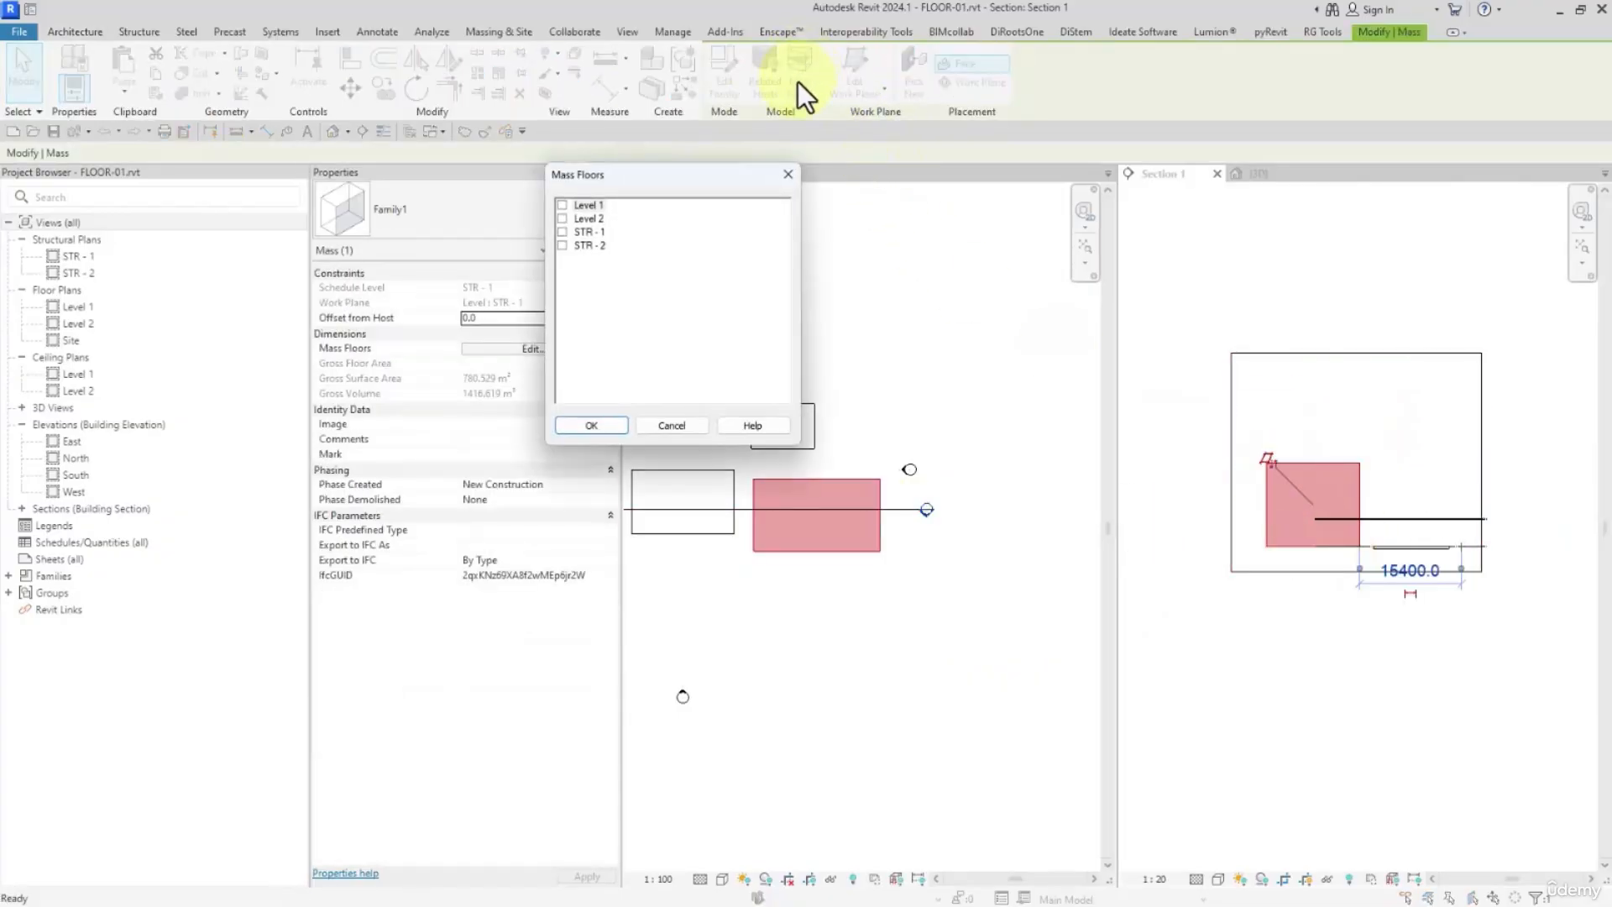
{"action": "left_click", "coordinate": [562, 247]}
{"action": "left_click", "coordinate": [619, 426]}
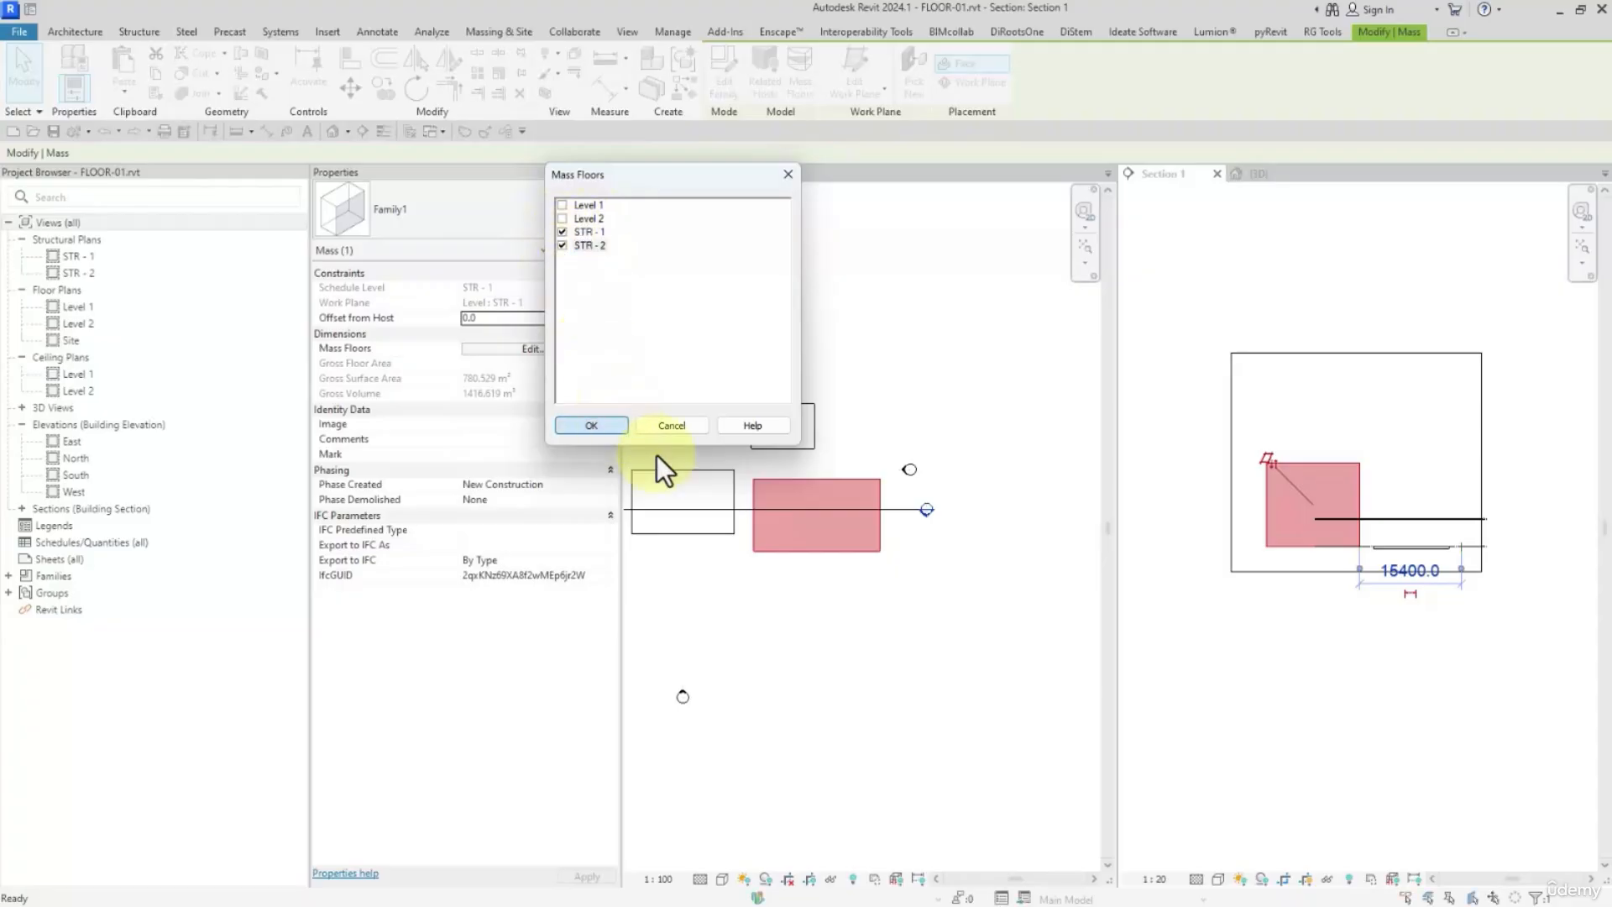
{"action": "left_click", "coordinate": [1304, 683]}
{"action": "scroll", "coordinate": [1287, 557], "scroll_direction": "up", "scroll_amount": 3}
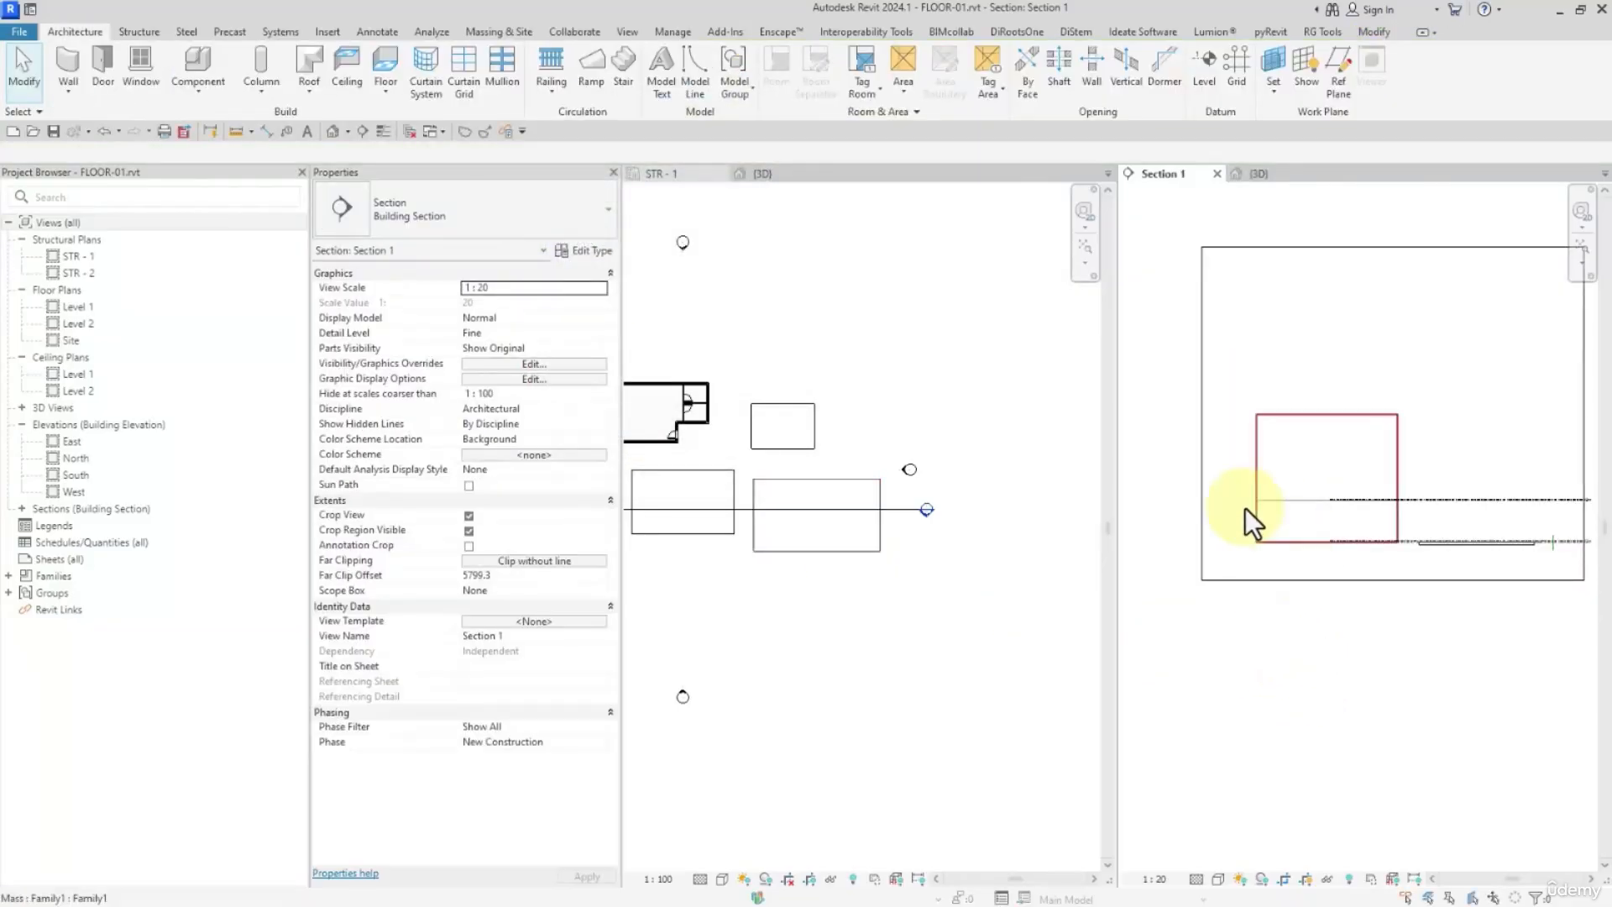
Close the mass family without saving its changes
{"action": "left_click", "coordinate": [782, 174]}
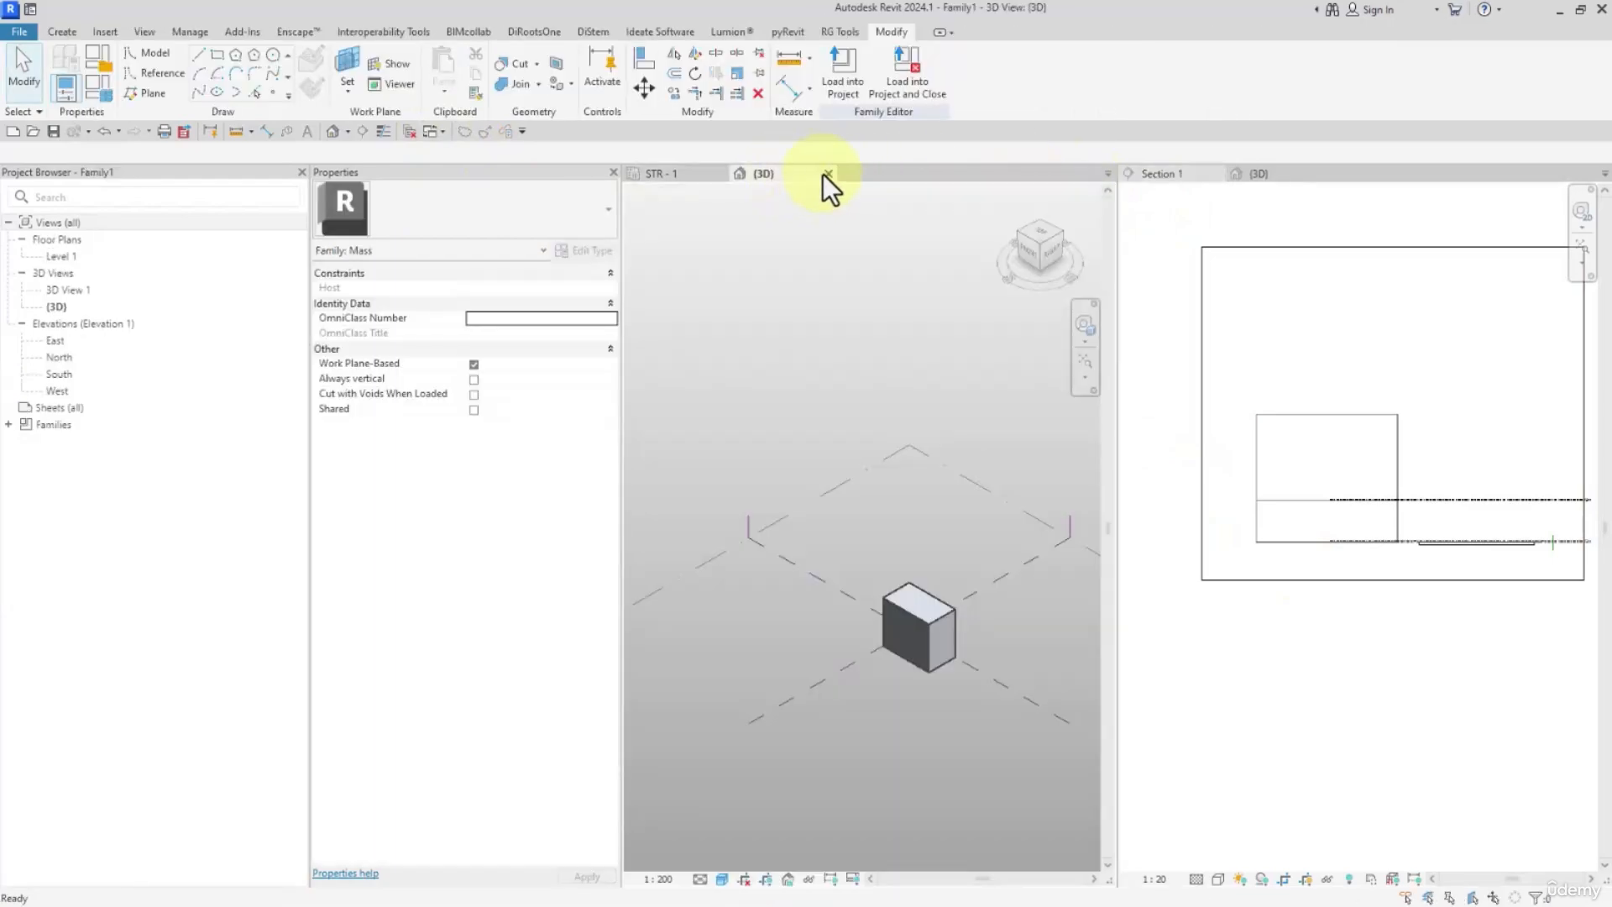
{"action": "left_click", "coordinate": [828, 174]}
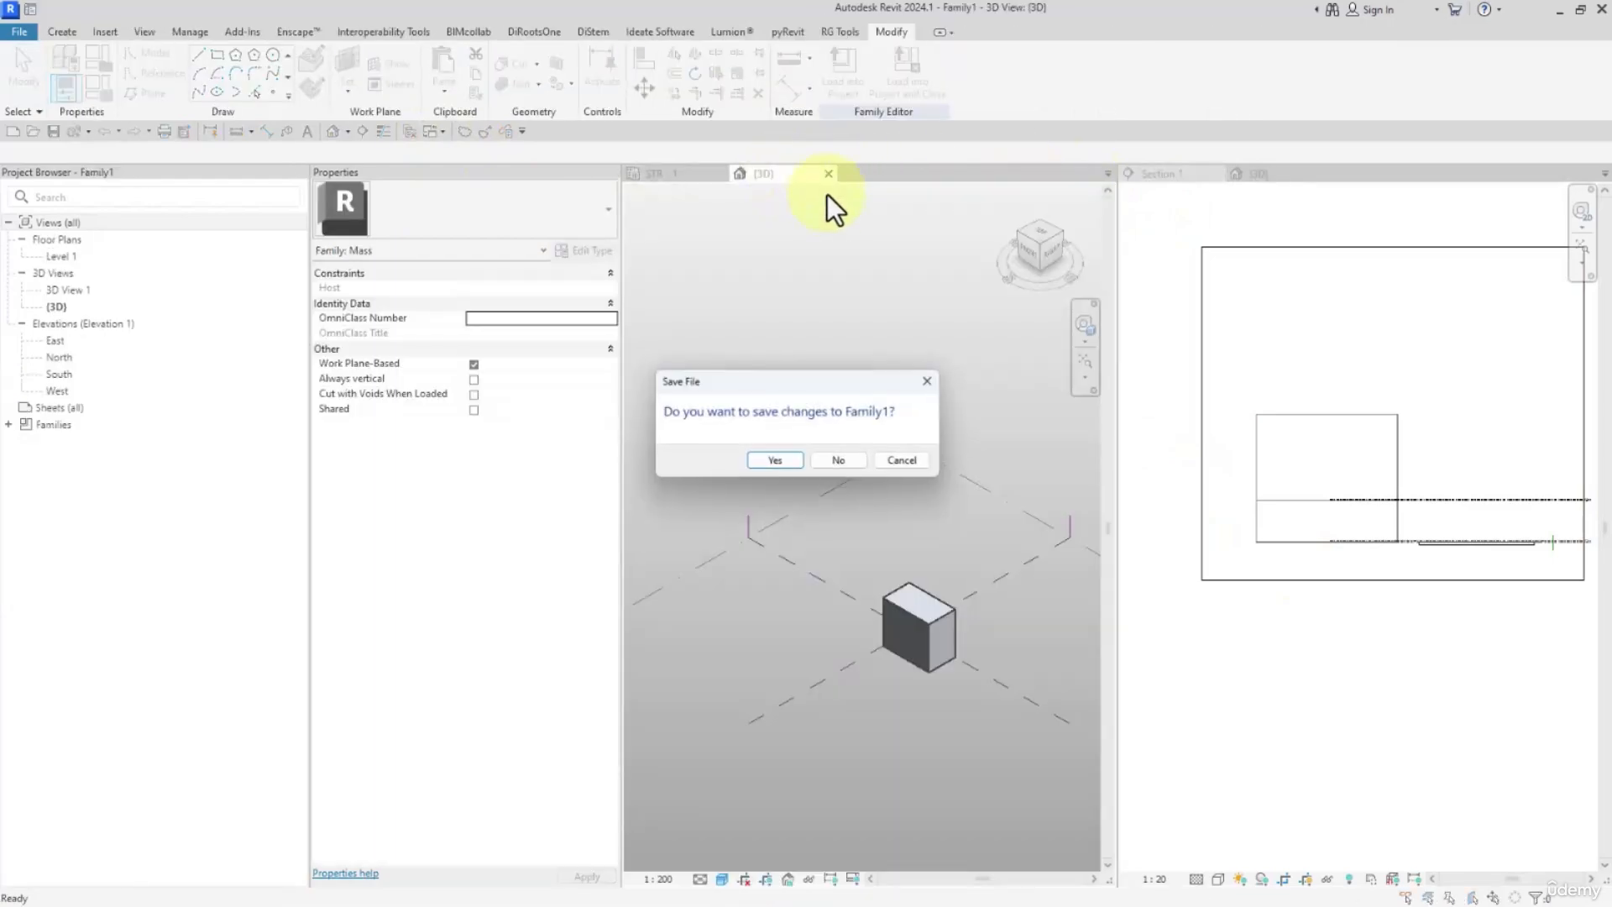
{"action": "left_click", "coordinate": [847, 462]}
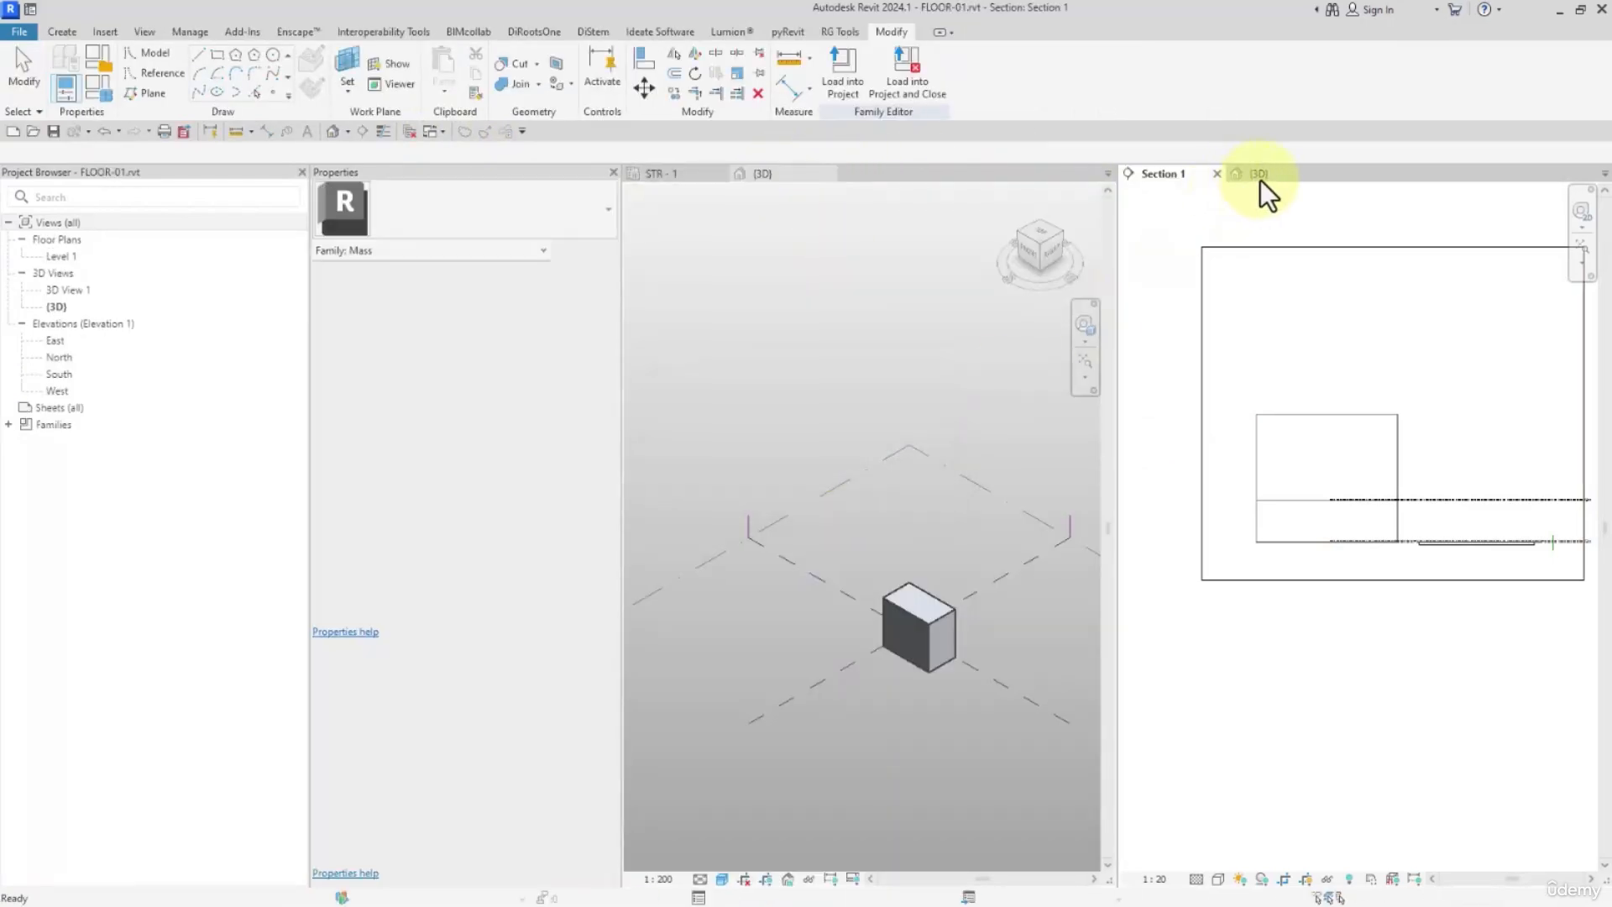
In the 3D view, convert both mass floors into Generic 300mm floors with Floor by Face, and check them in Section 1
{"action": "left_click", "coordinate": [1260, 175]}
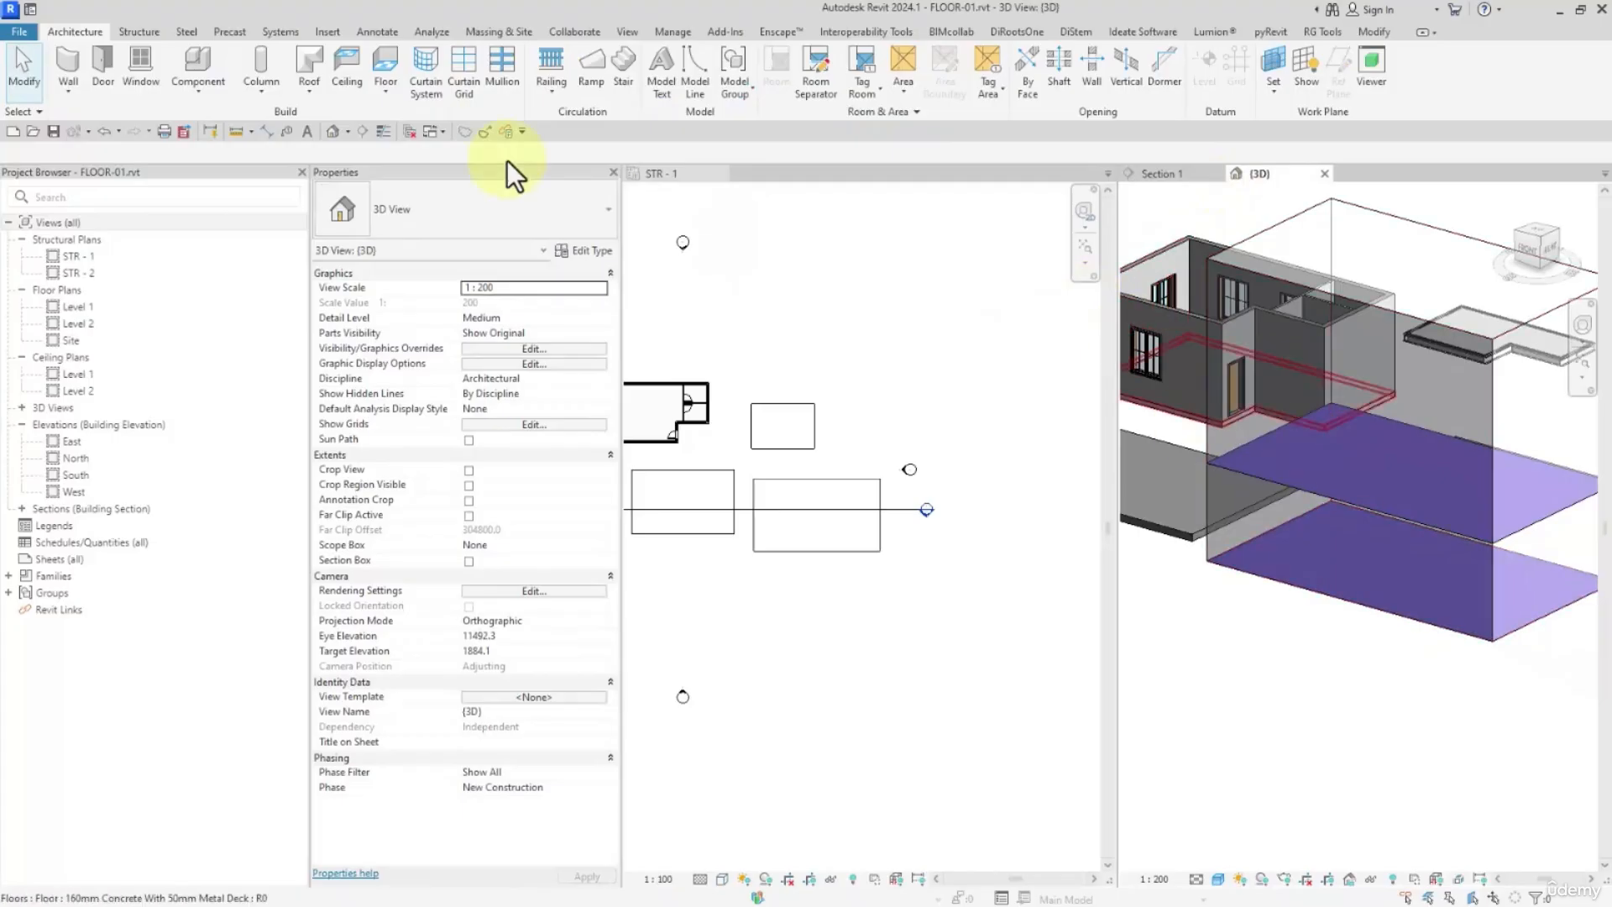
{"action": "left_click", "coordinate": [383, 95]}
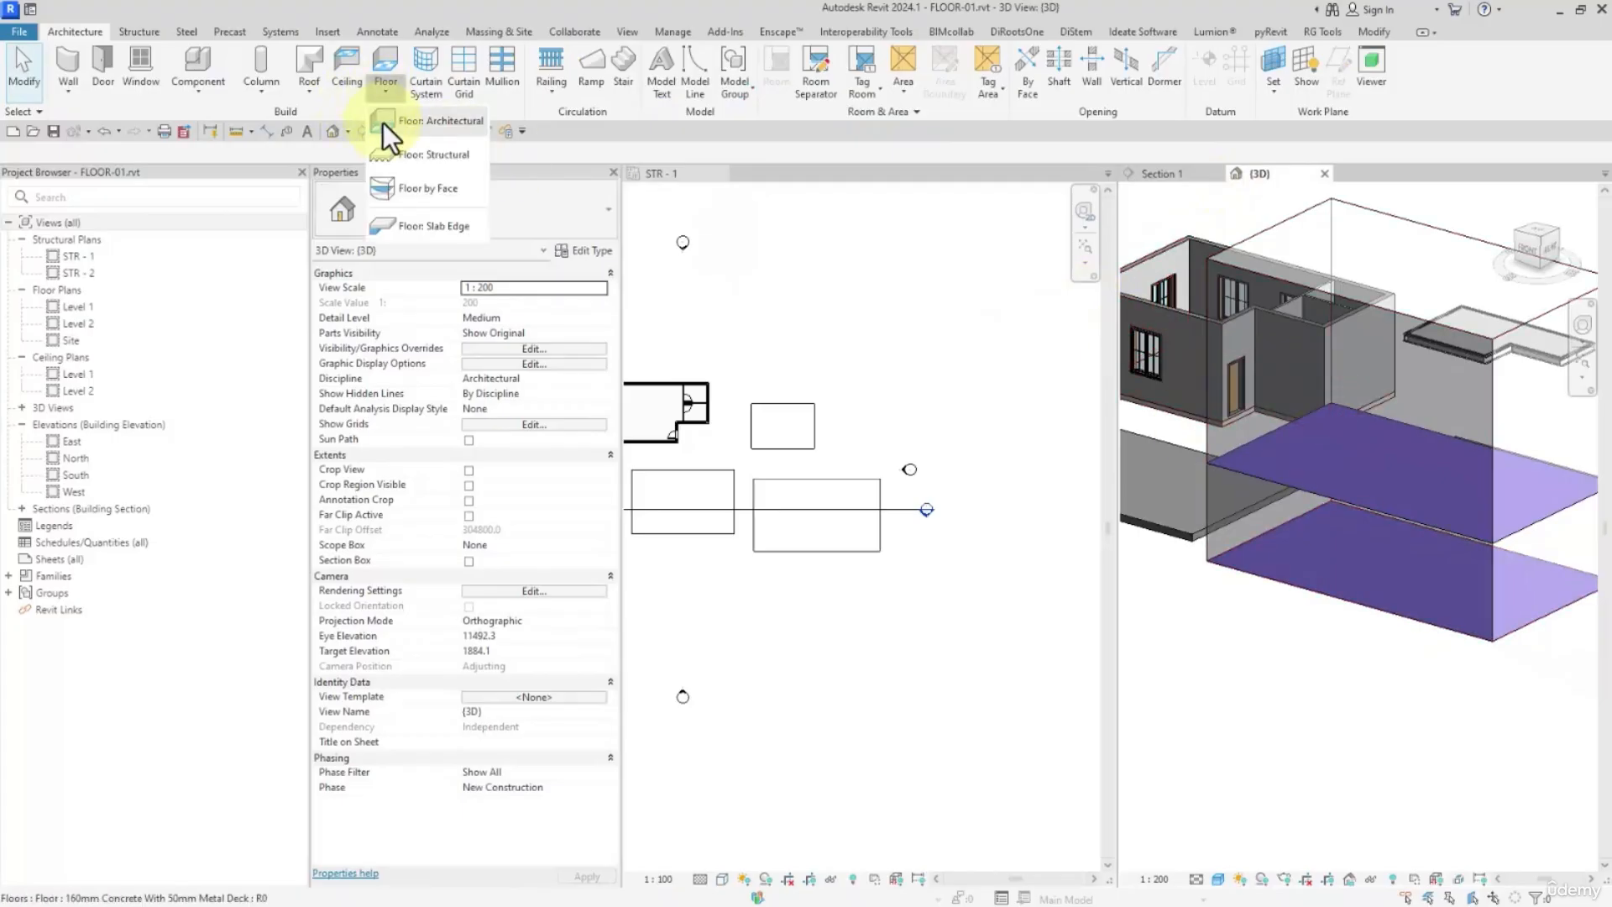
{"action": "left_click", "coordinate": [423, 191]}
{"action": "left_click", "coordinate": [1375, 492]}
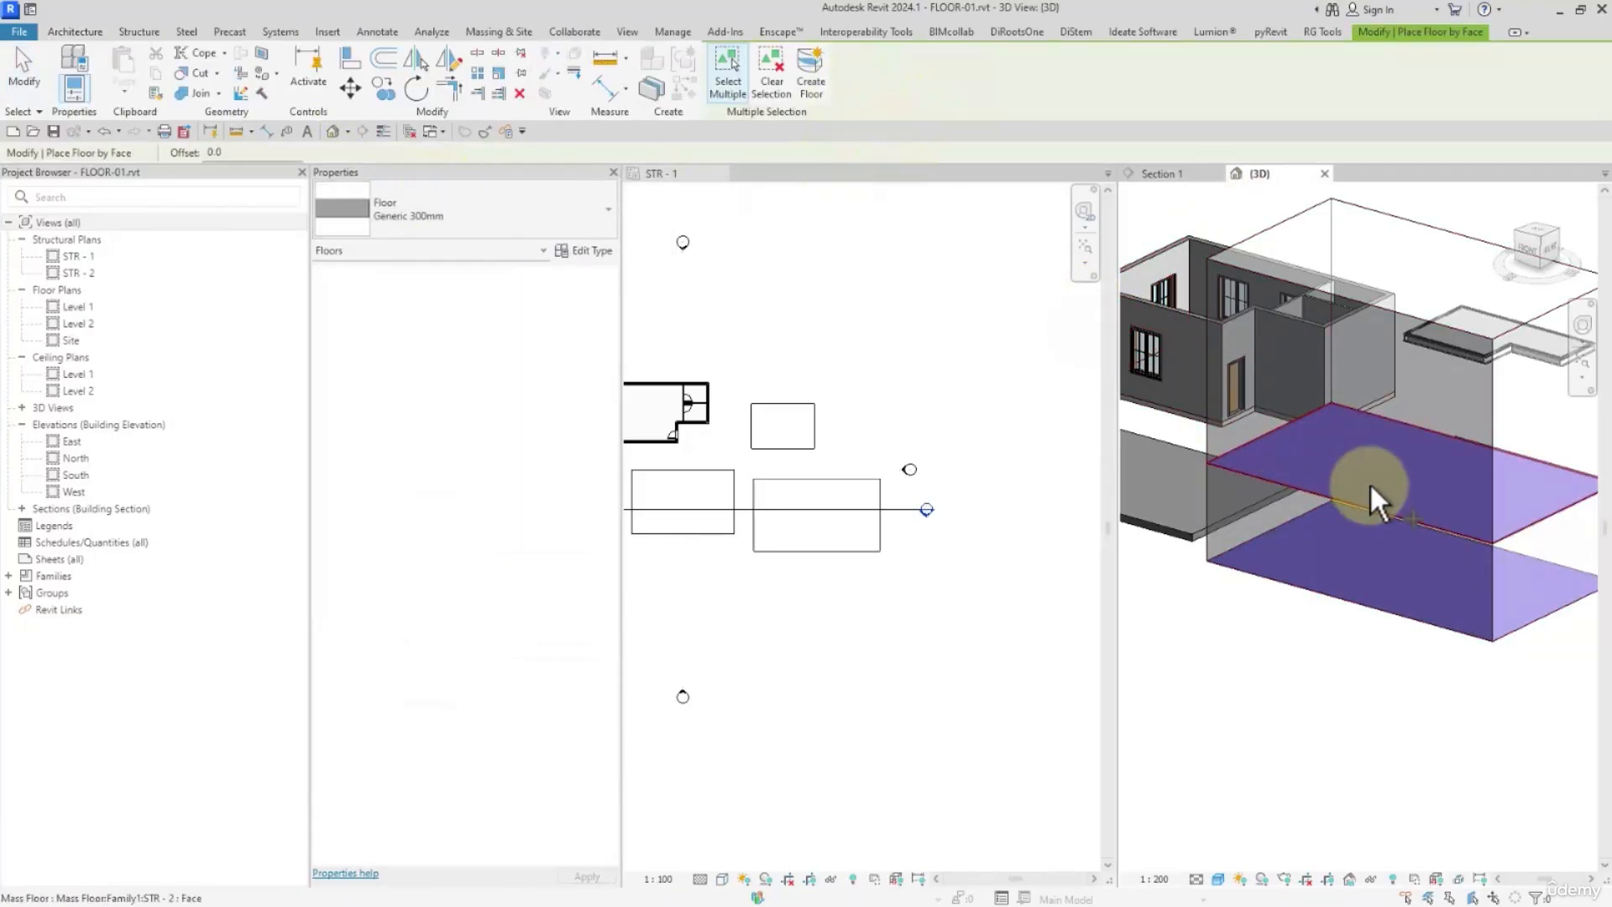
{"action": "left_click", "coordinate": [1344, 576]}
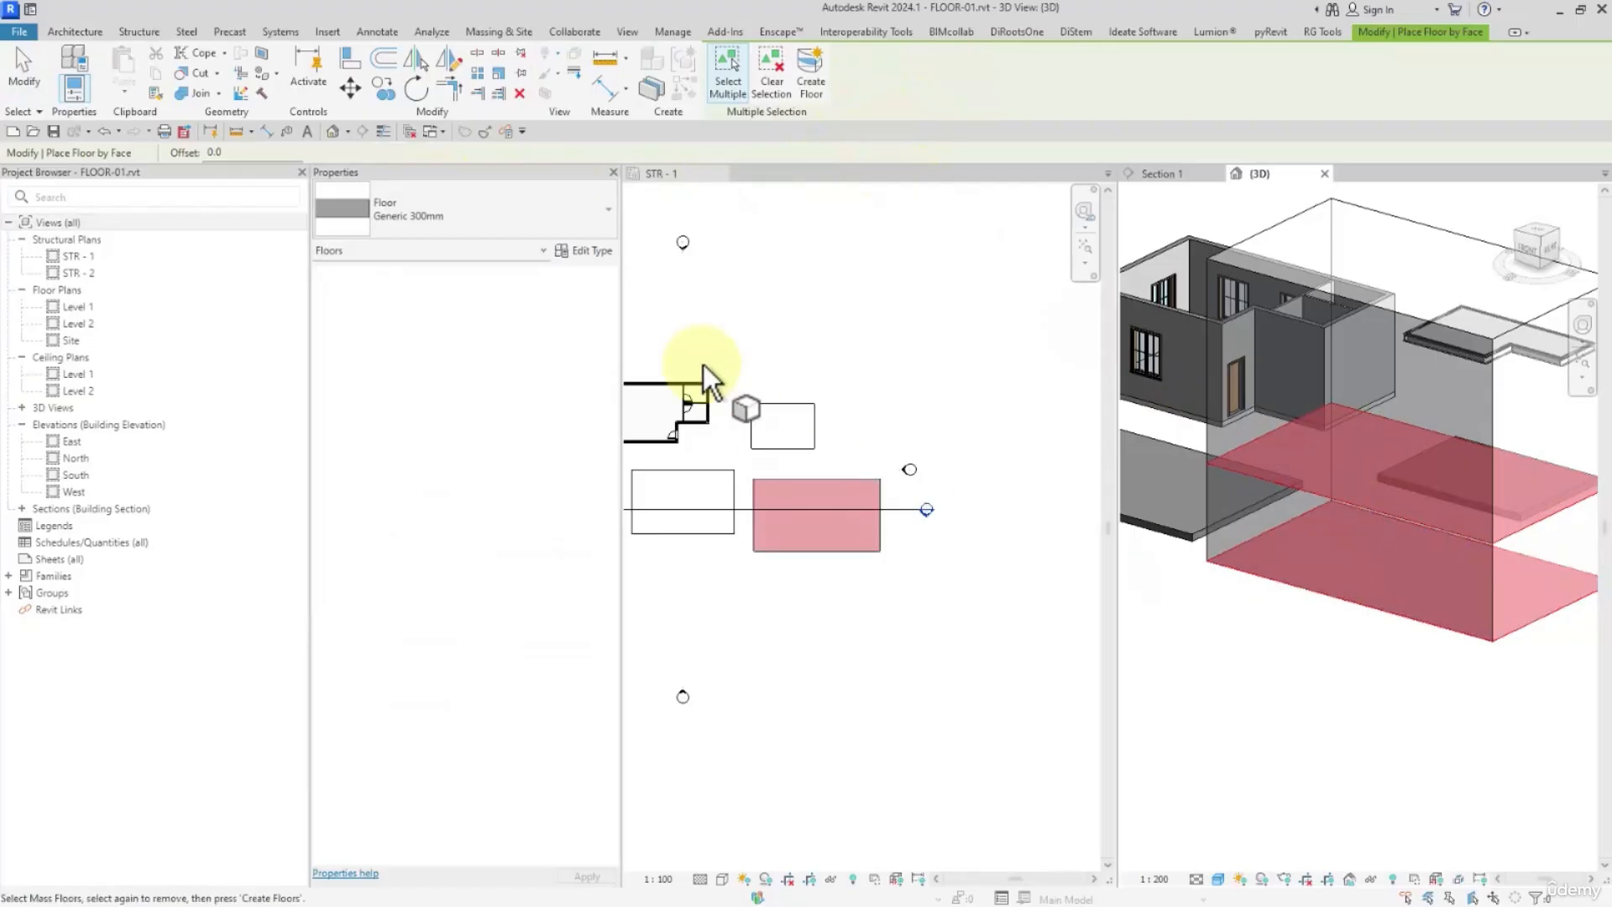
{"action": "left_click", "coordinate": [809, 82]}
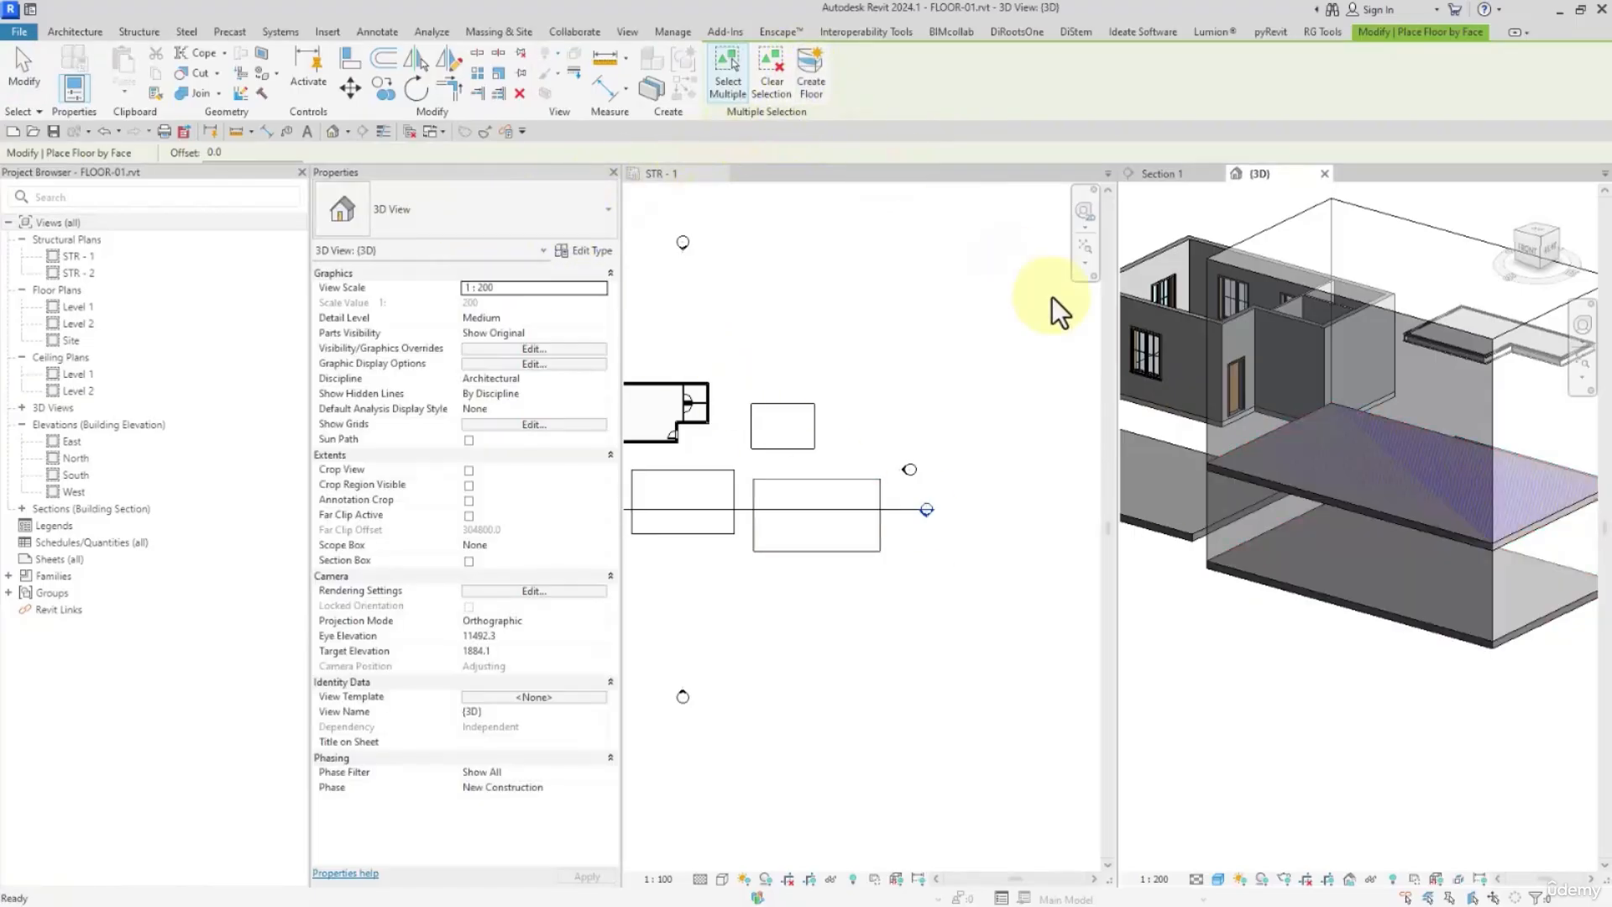
{"action": "left_click", "coordinate": [25, 68]}
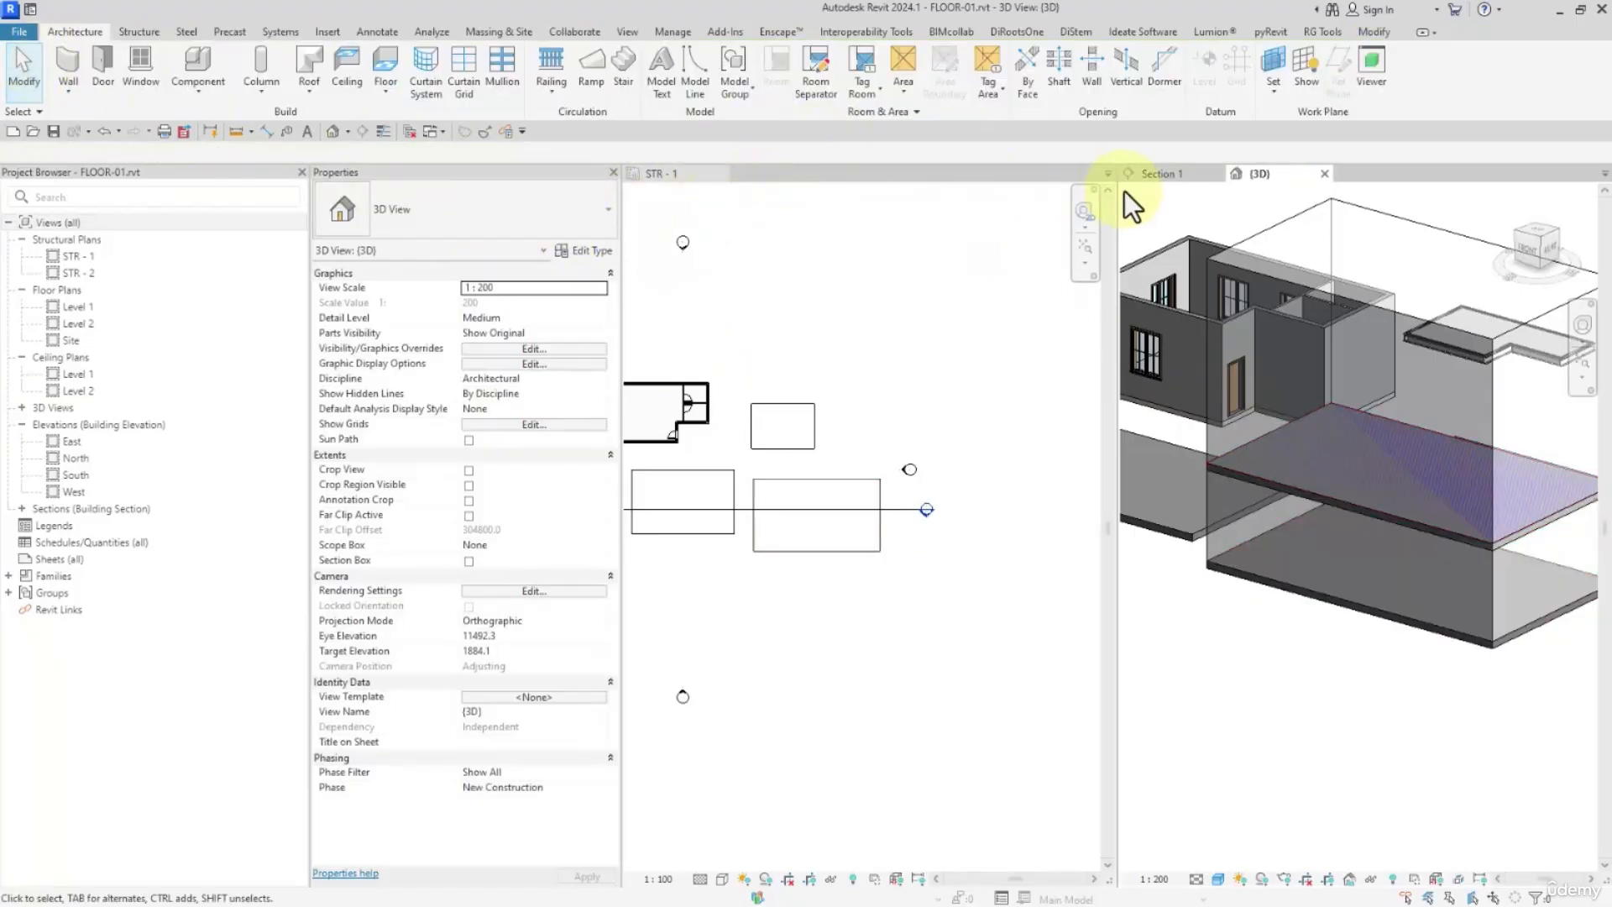
{"action": "left_click", "coordinate": [1142, 172]}
{"action": "left_click", "coordinate": [822, 579]}
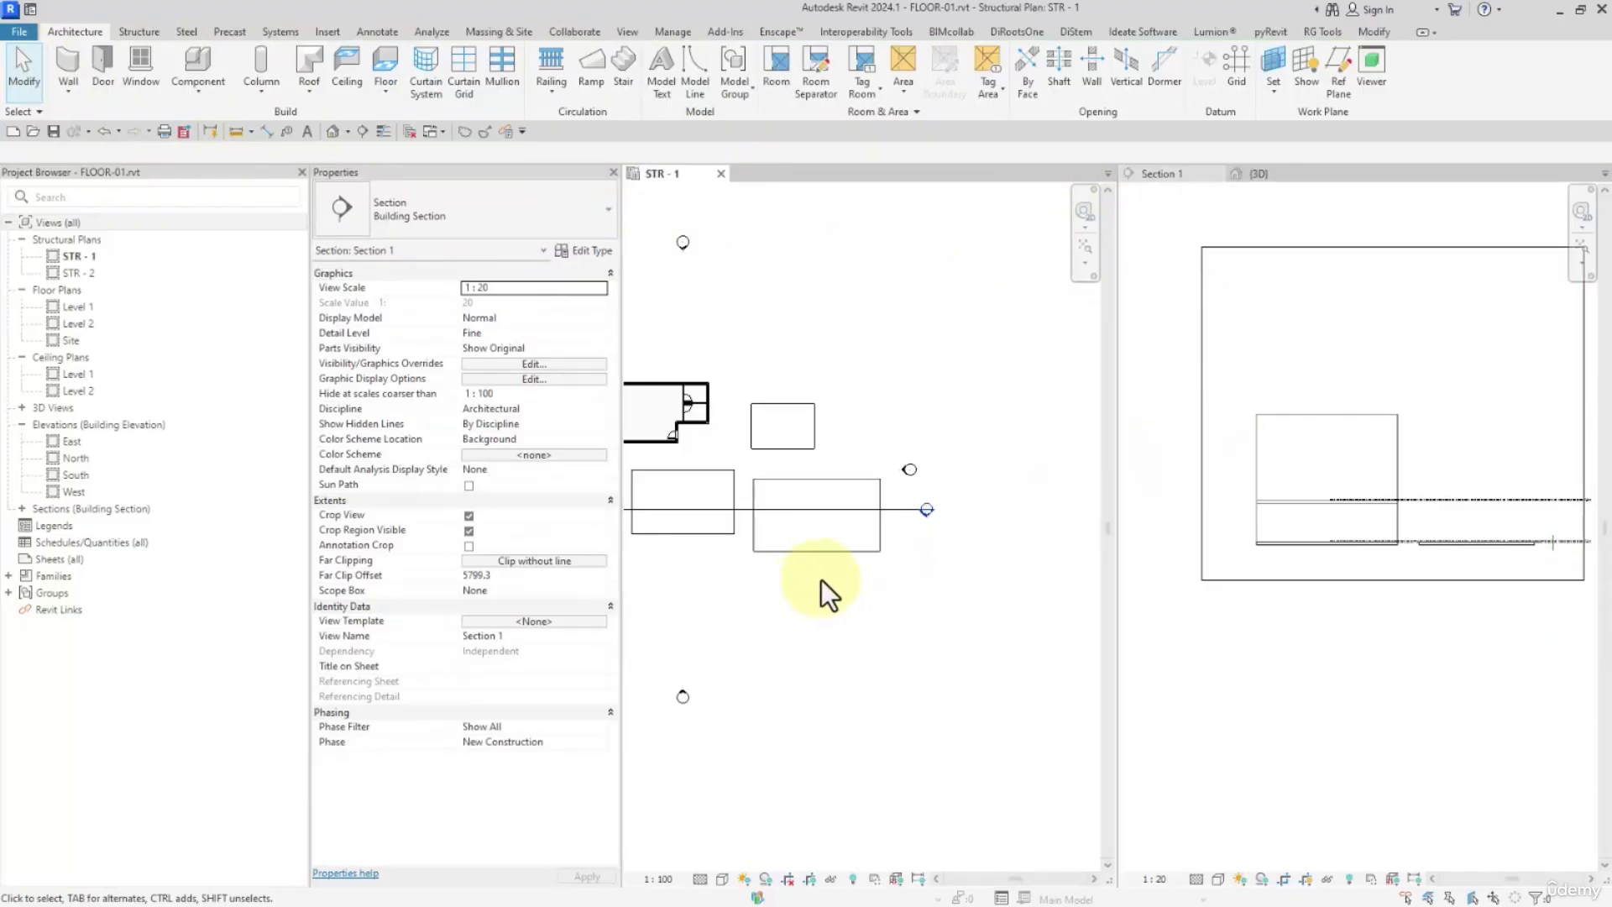
Switch the mass display to Show Mass by View Settings so the conceptual mass is hidden in Section 1
{"action": "middle_click_drag", "start_coordinate": [821, 579], "coordinate": [974, 587]}
{"action": "scroll", "coordinate": [1385, 550], "scroll_direction": "up", "scroll_amount": 3}
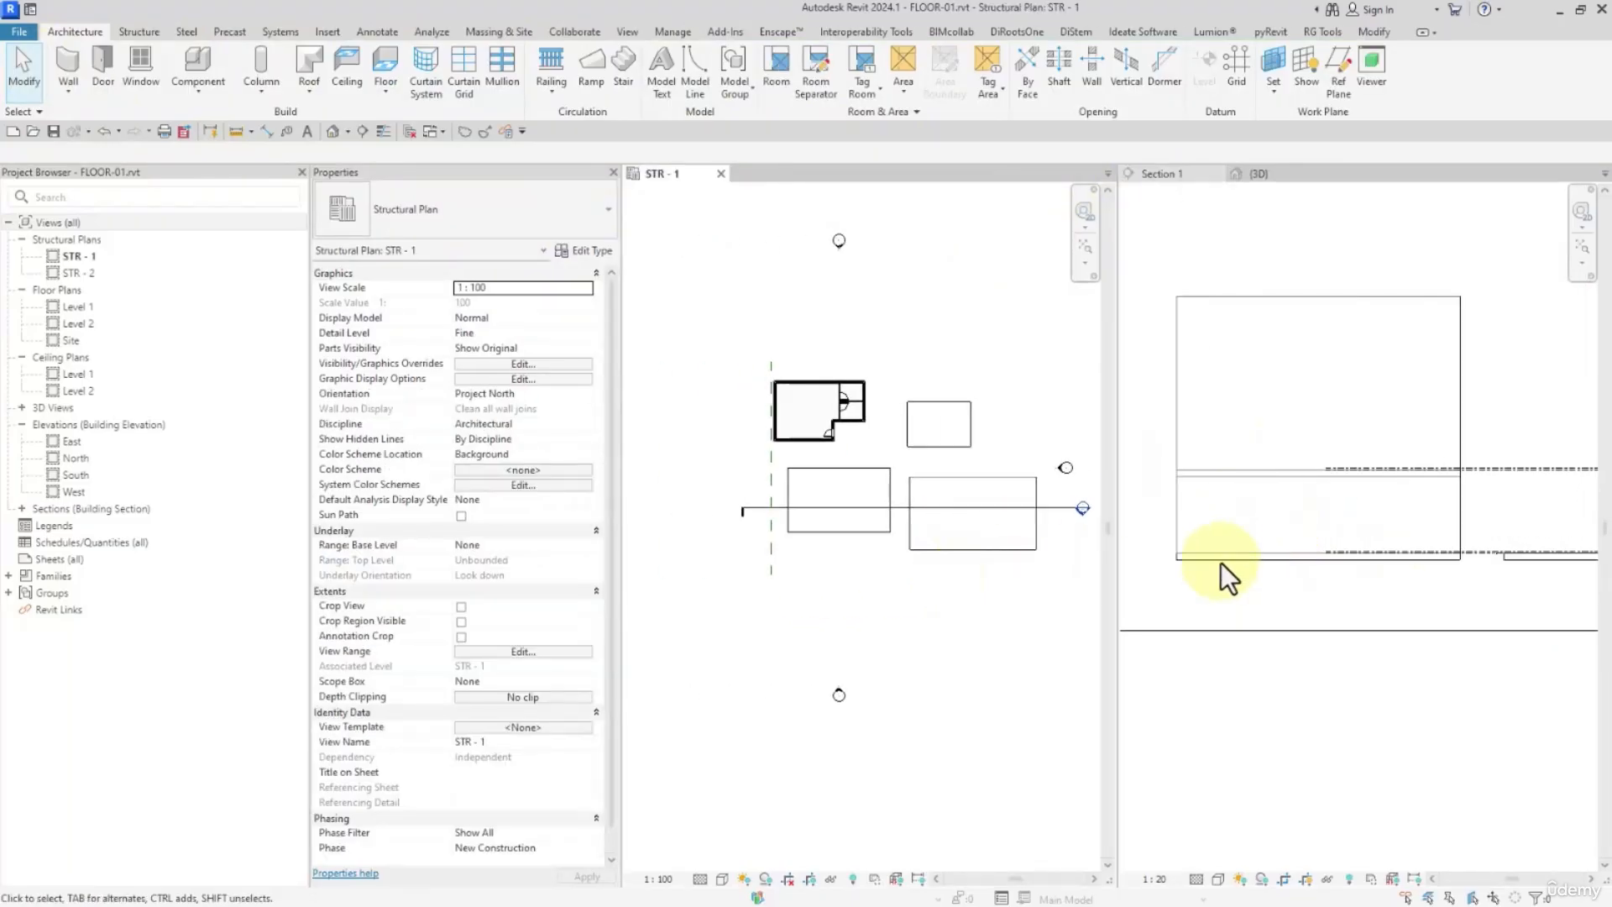
{"action": "left_click", "coordinate": [483, 32]}
Compare the Related to Mass property of the floors made by face with that of the sketched structural floor
{"action": "left_click", "coordinate": [1253, 475]}
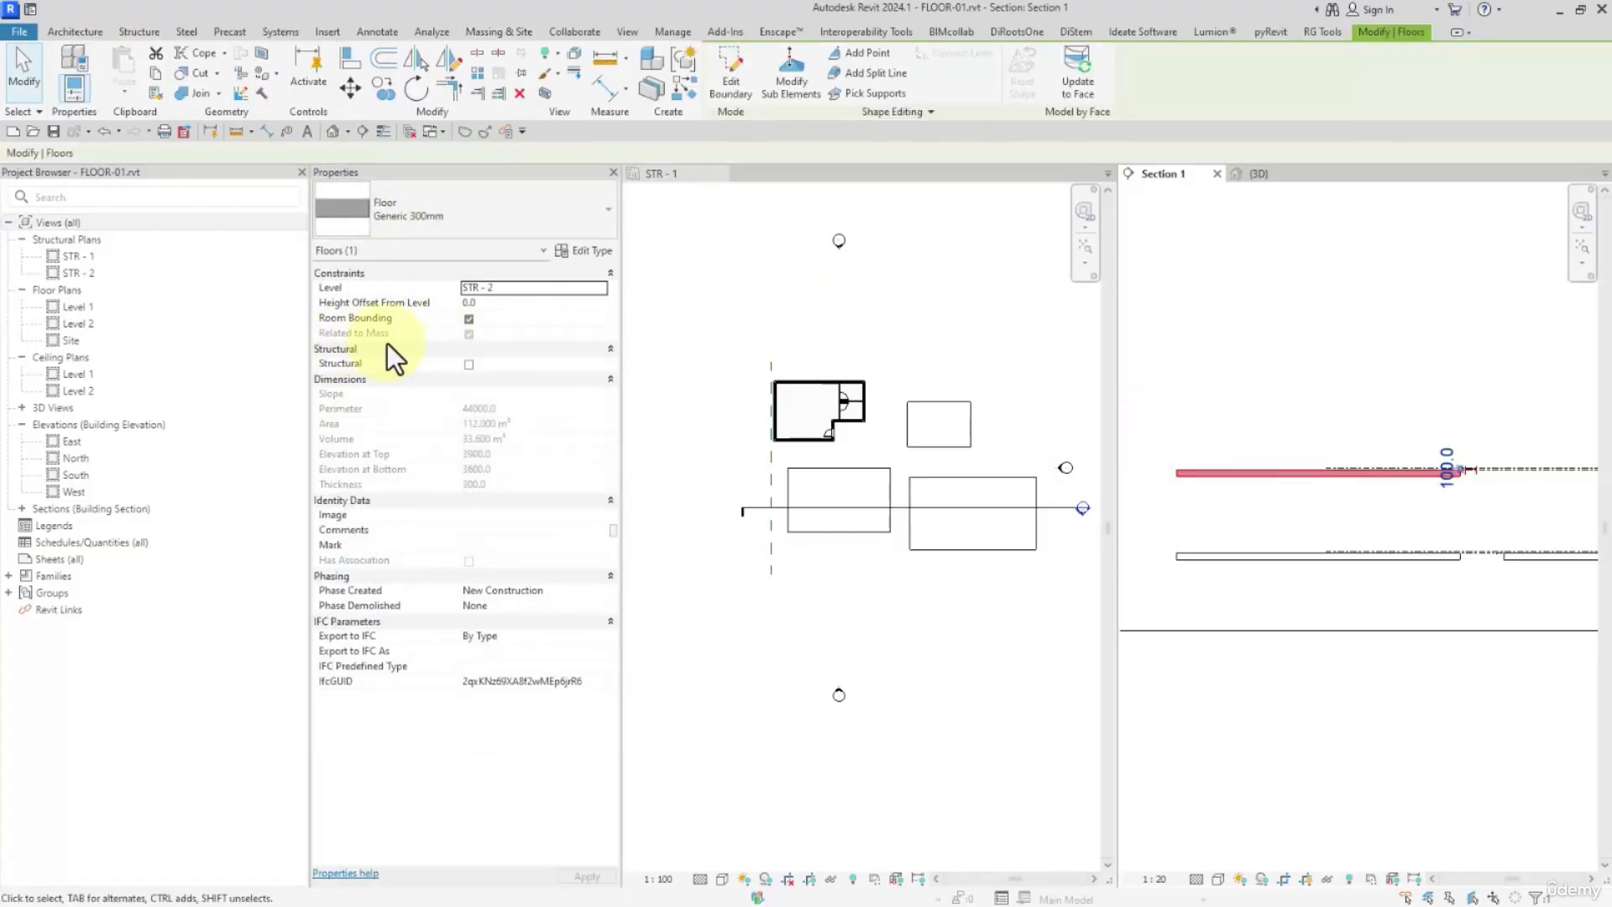
{"action": "left_click", "coordinate": [829, 514]}
{"action": "left_click", "coordinate": [834, 526]}
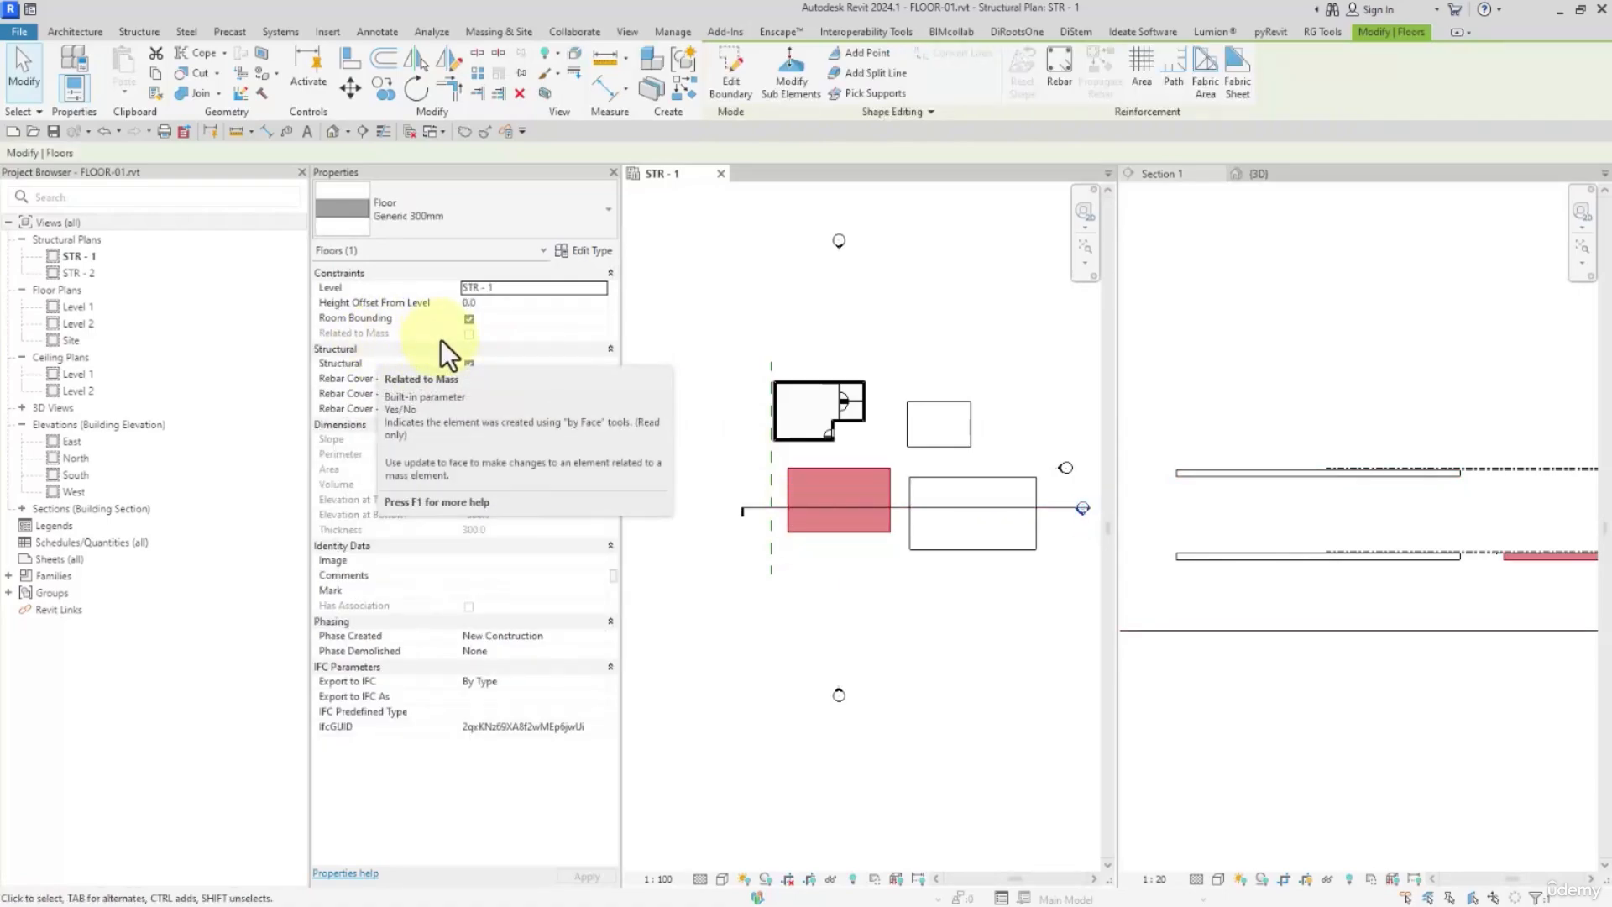
{"action": "left_click", "coordinate": [949, 497]}
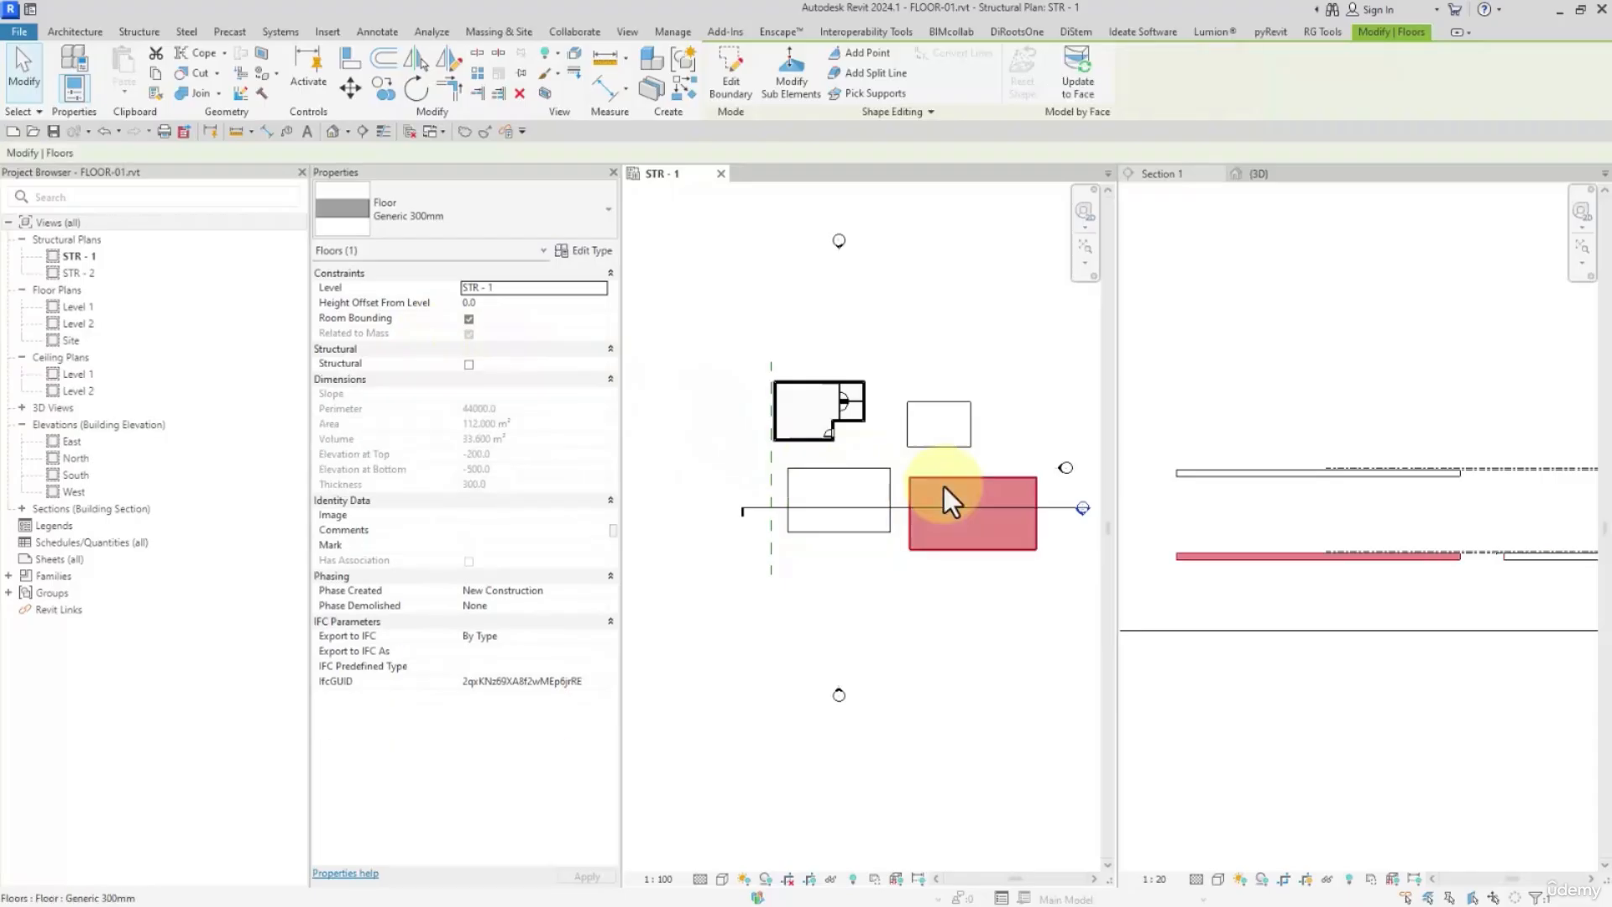
{"action": "left_click", "coordinate": [865, 493]}
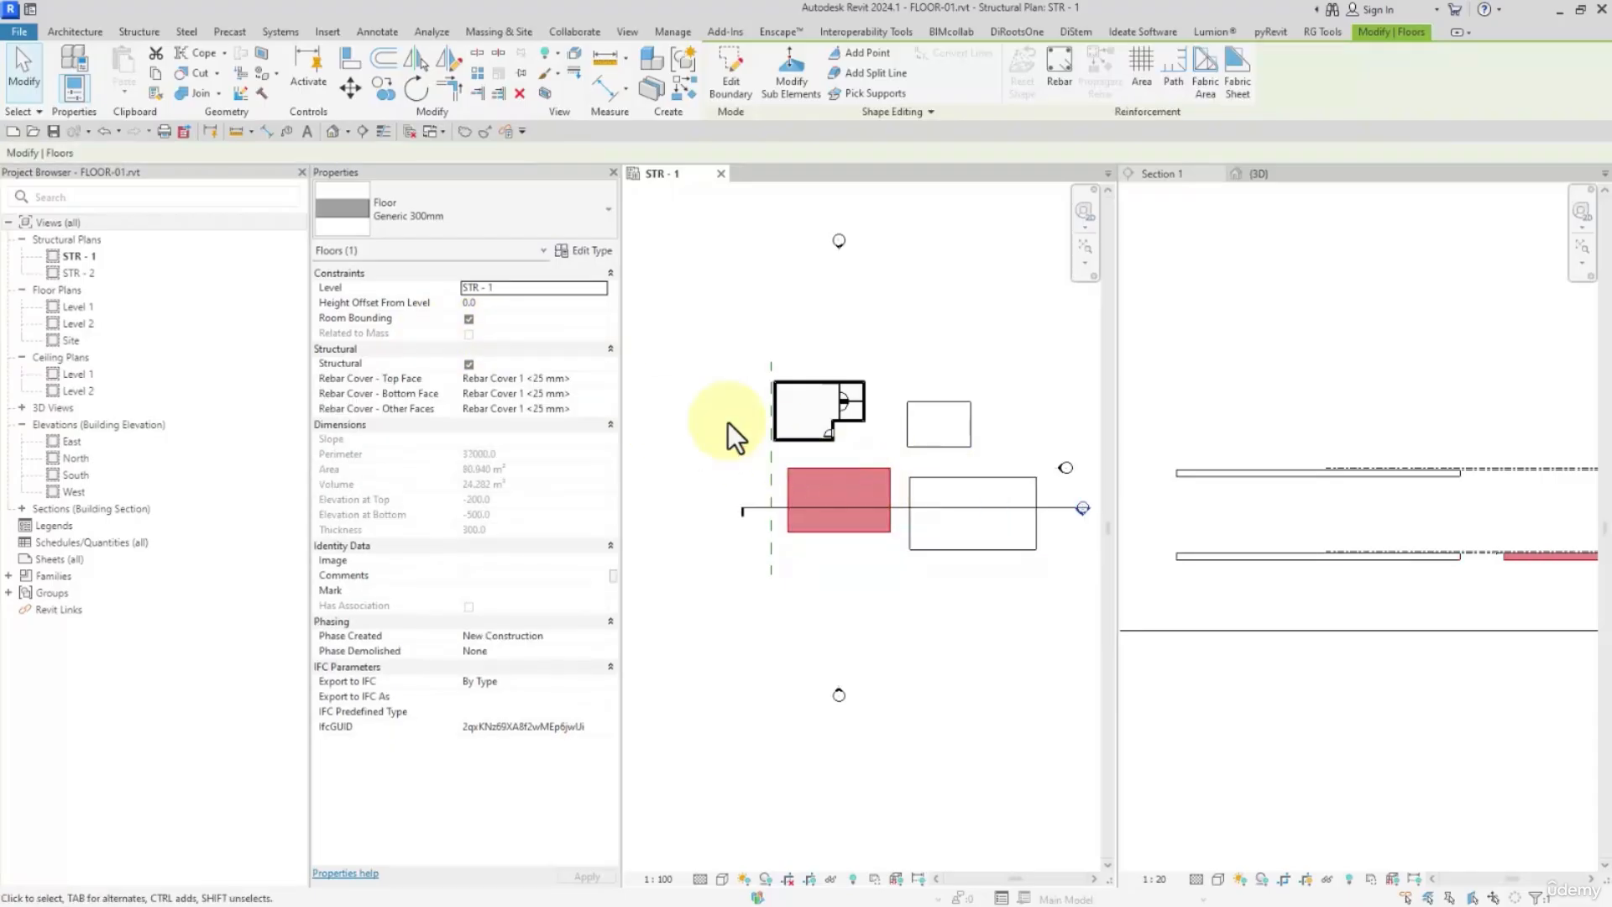
Toggle the Structural option off and on for the sketched floor, and on and off for the mass-based floor at STR - 1
{"action": "left_click", "coordinate": [468, 364]}
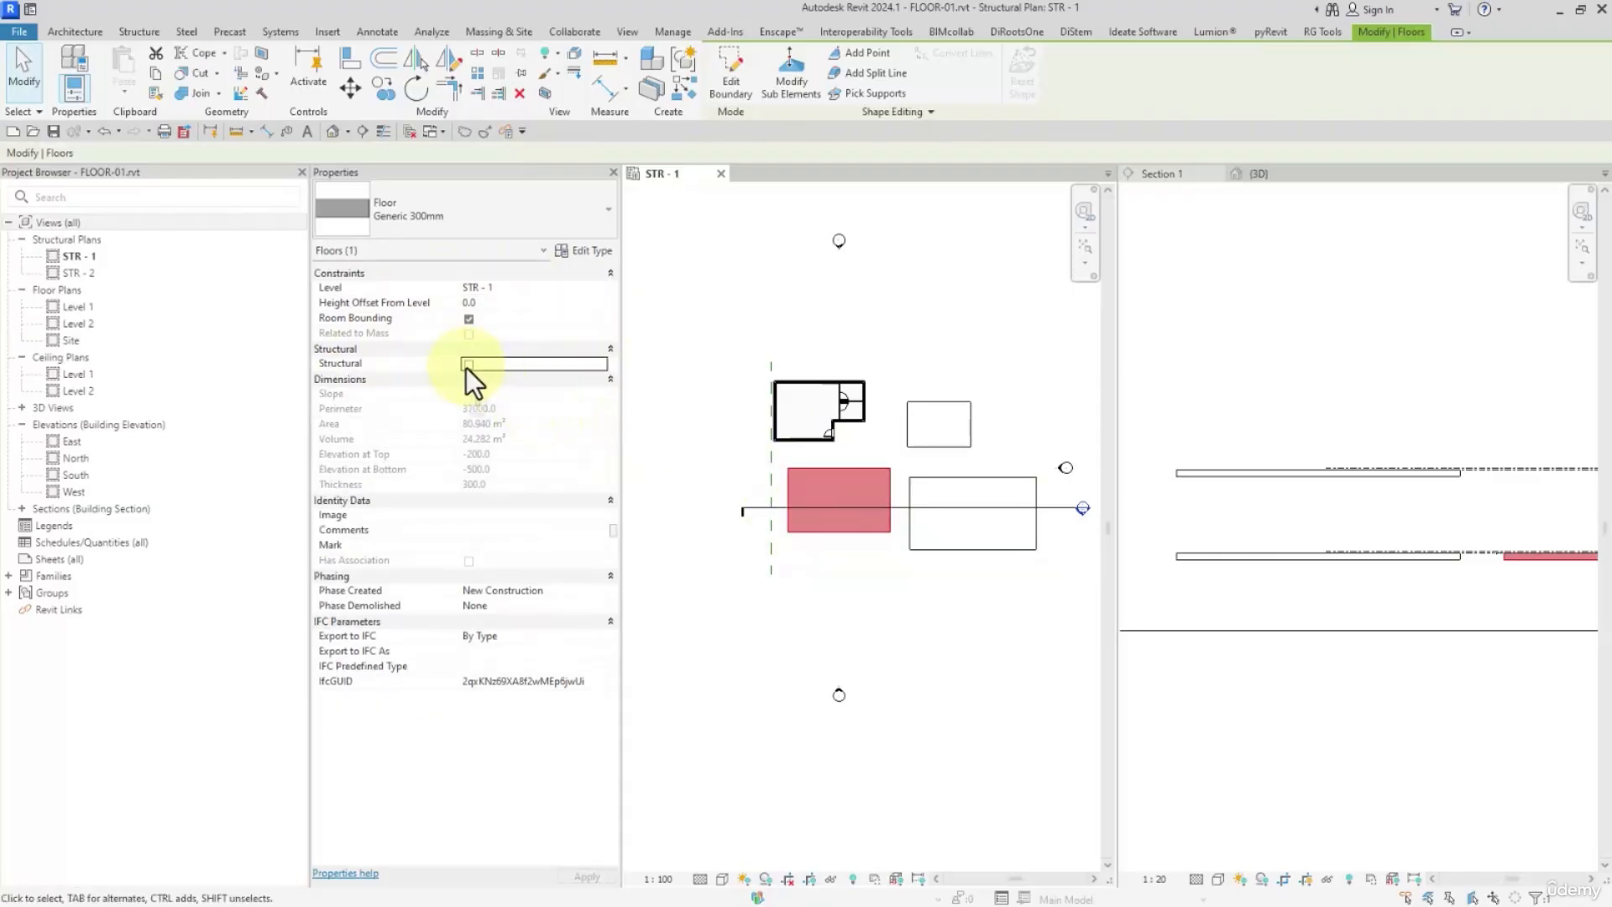
{"action": "left_click", "coordinate": [468, 365]}
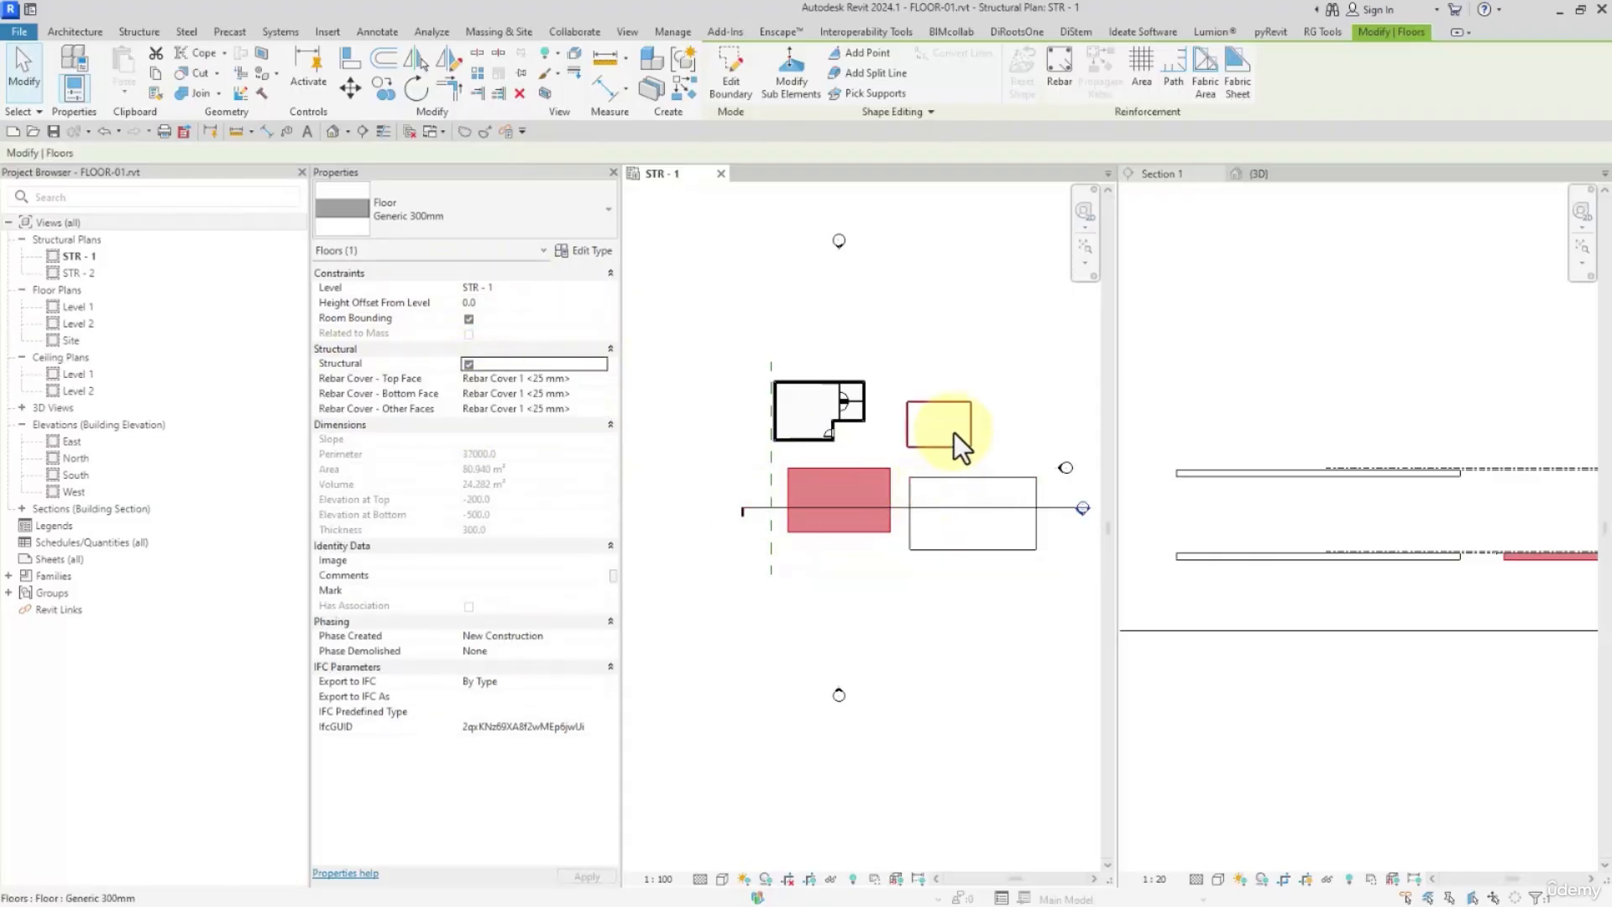
{"action": "left_click", "coordinate": [950, 487]}
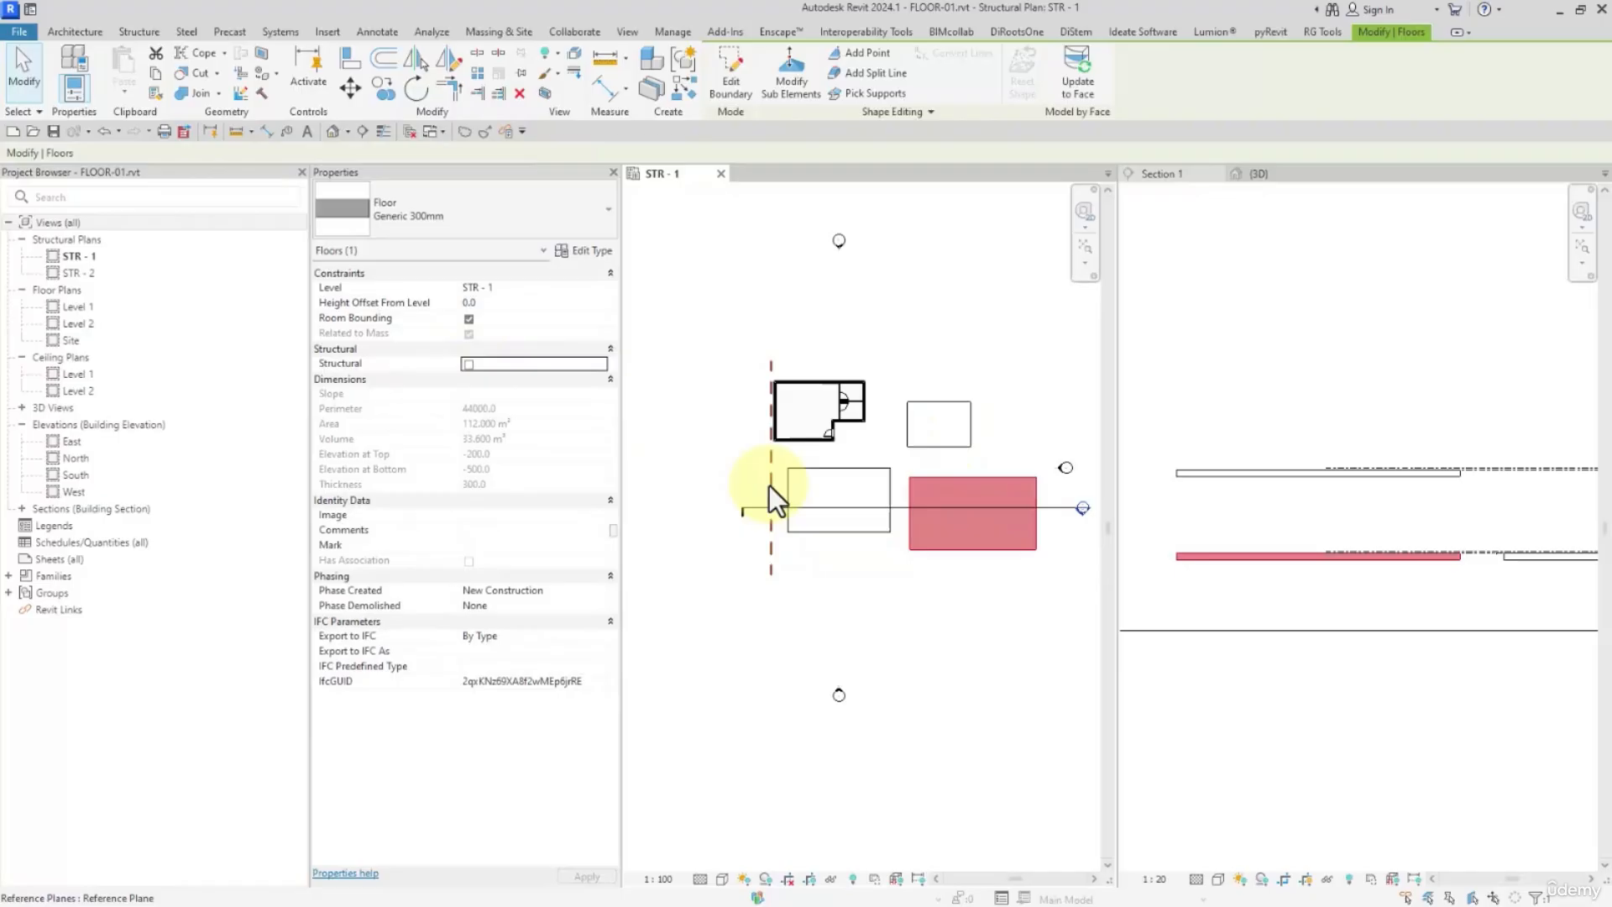
{"action": "left_click", "coordinate": [469, 365]}
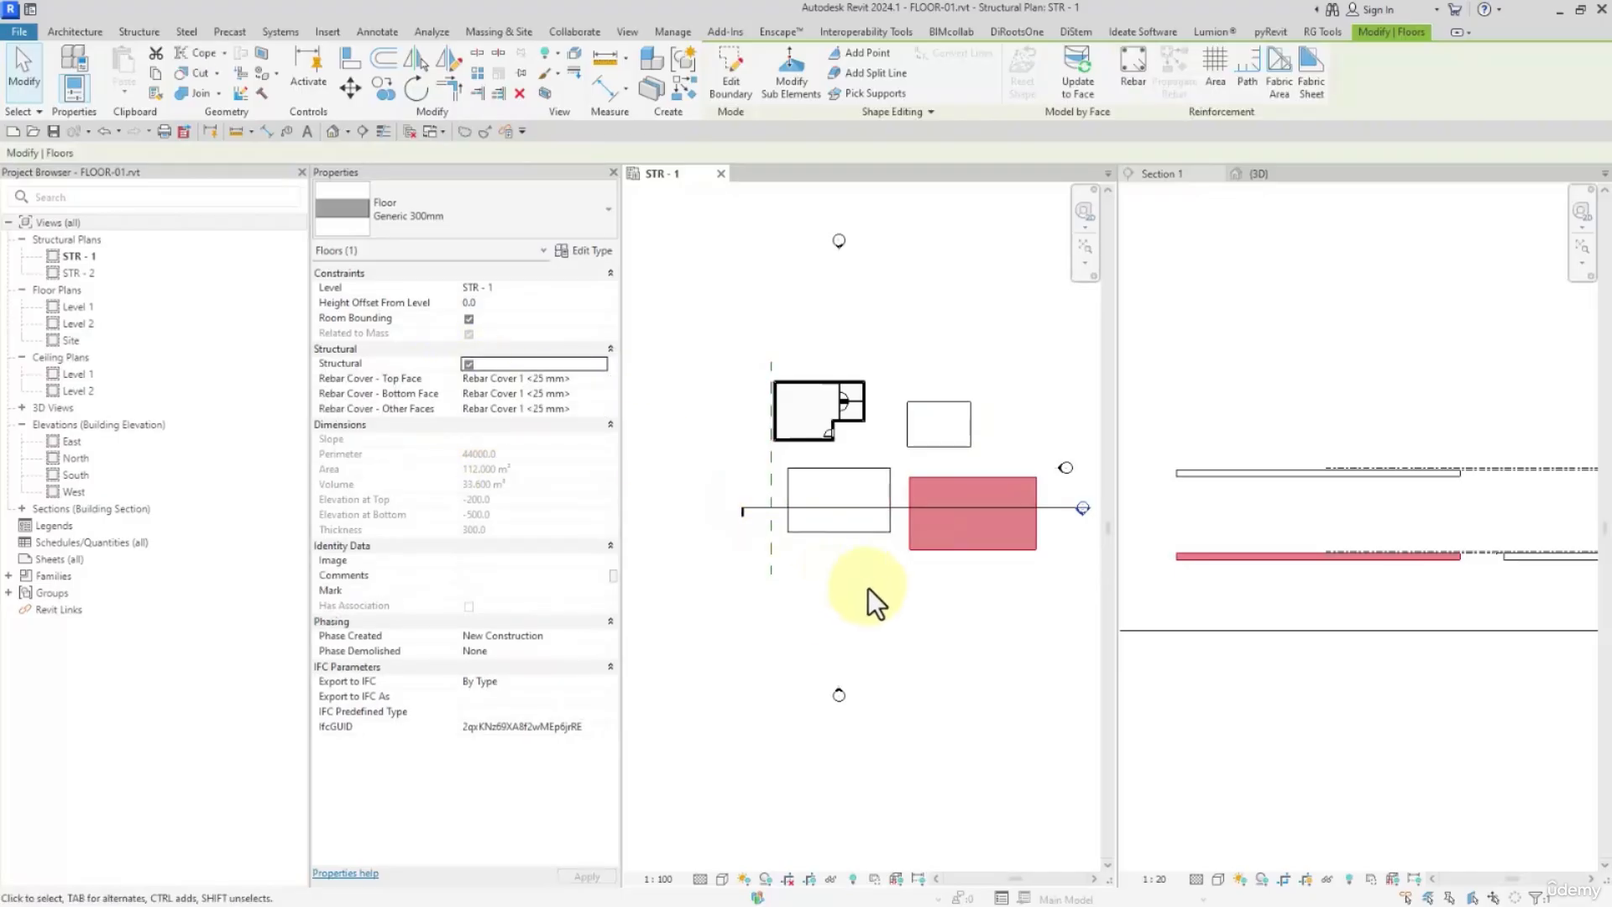
{"action": "left_click", "coordinate": [468, 364]}
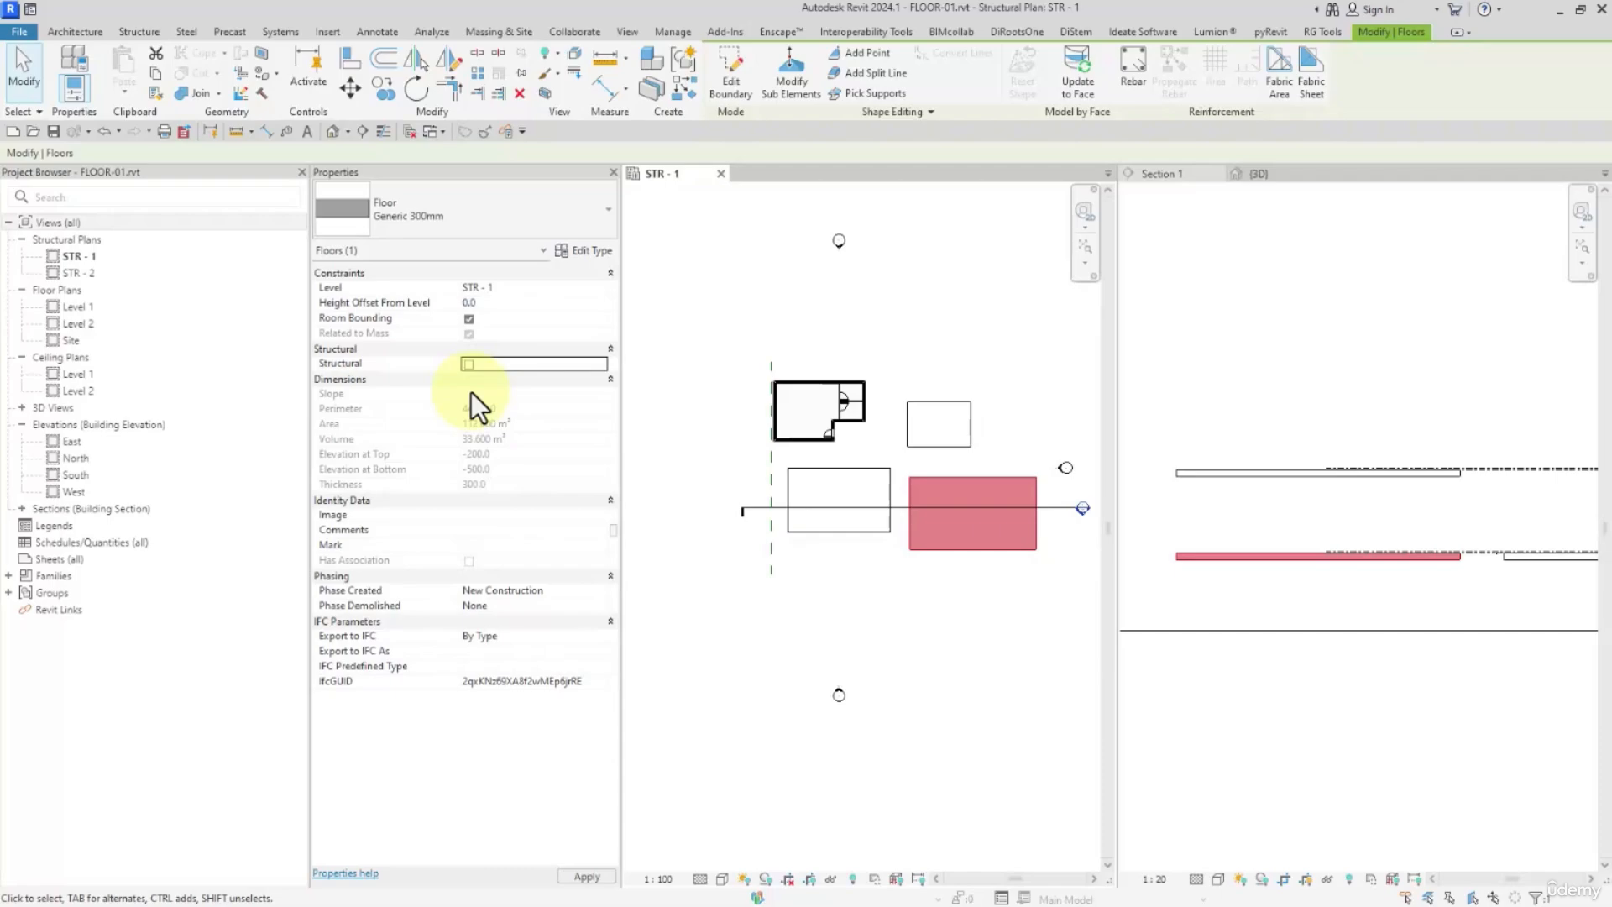
Examine the structural floor's rebar cover and its top and bottom elevation properties, along with its profile in Section 1
{"action": "left_click", "coordinate": [835, 500]}
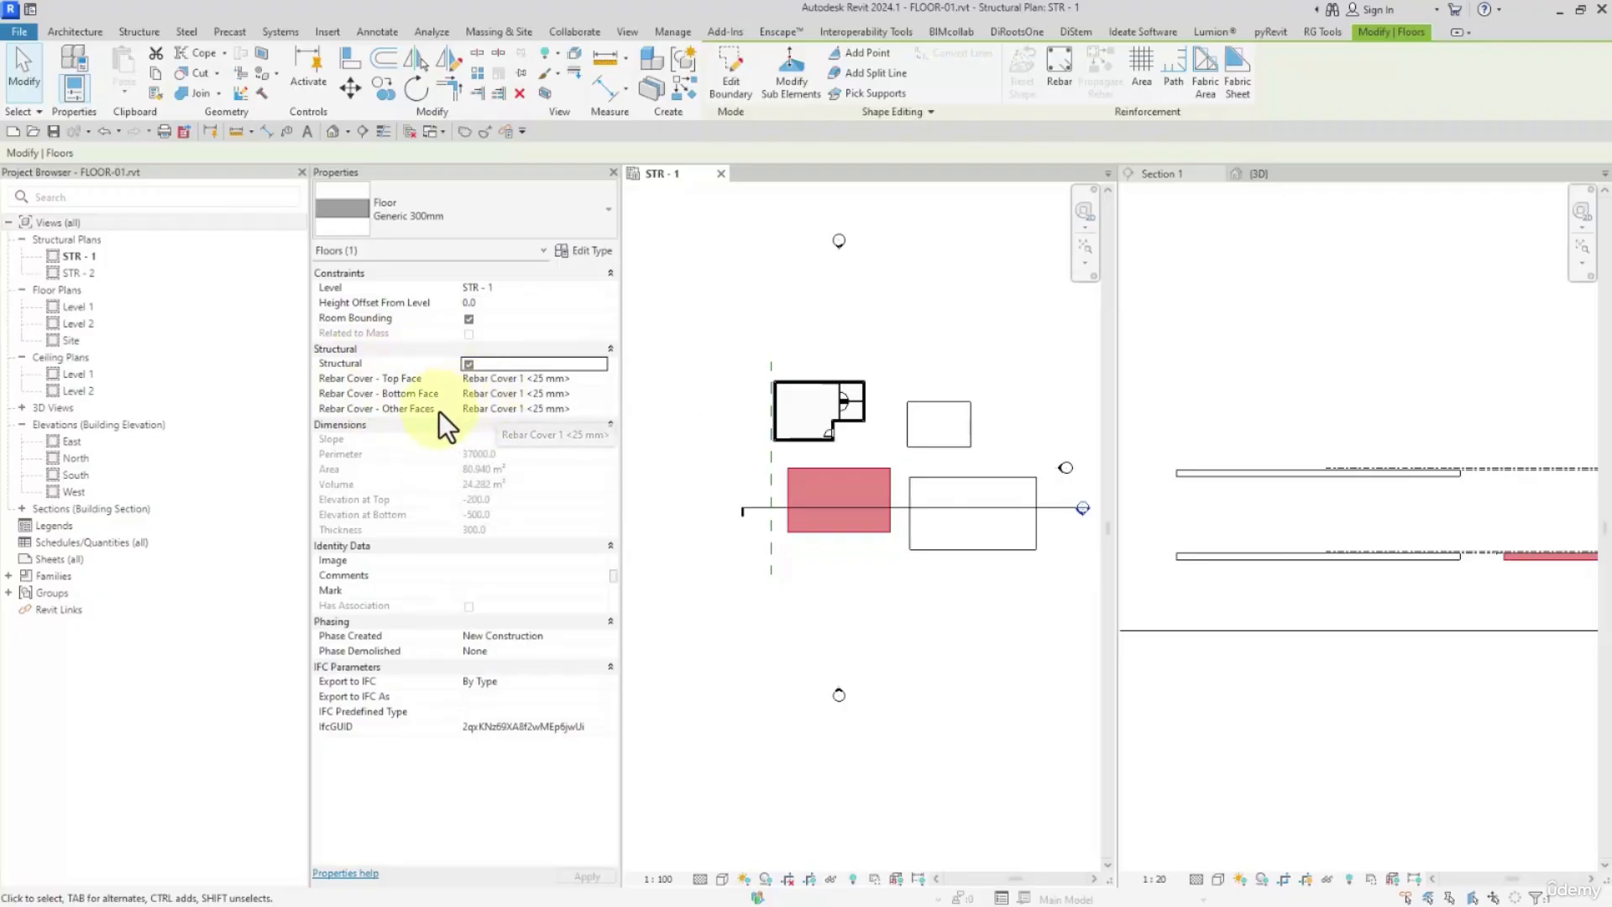
{"action": "middle_click_drag", "start_coordinate": [1469, 580], "coordinate": [1340, 557]}
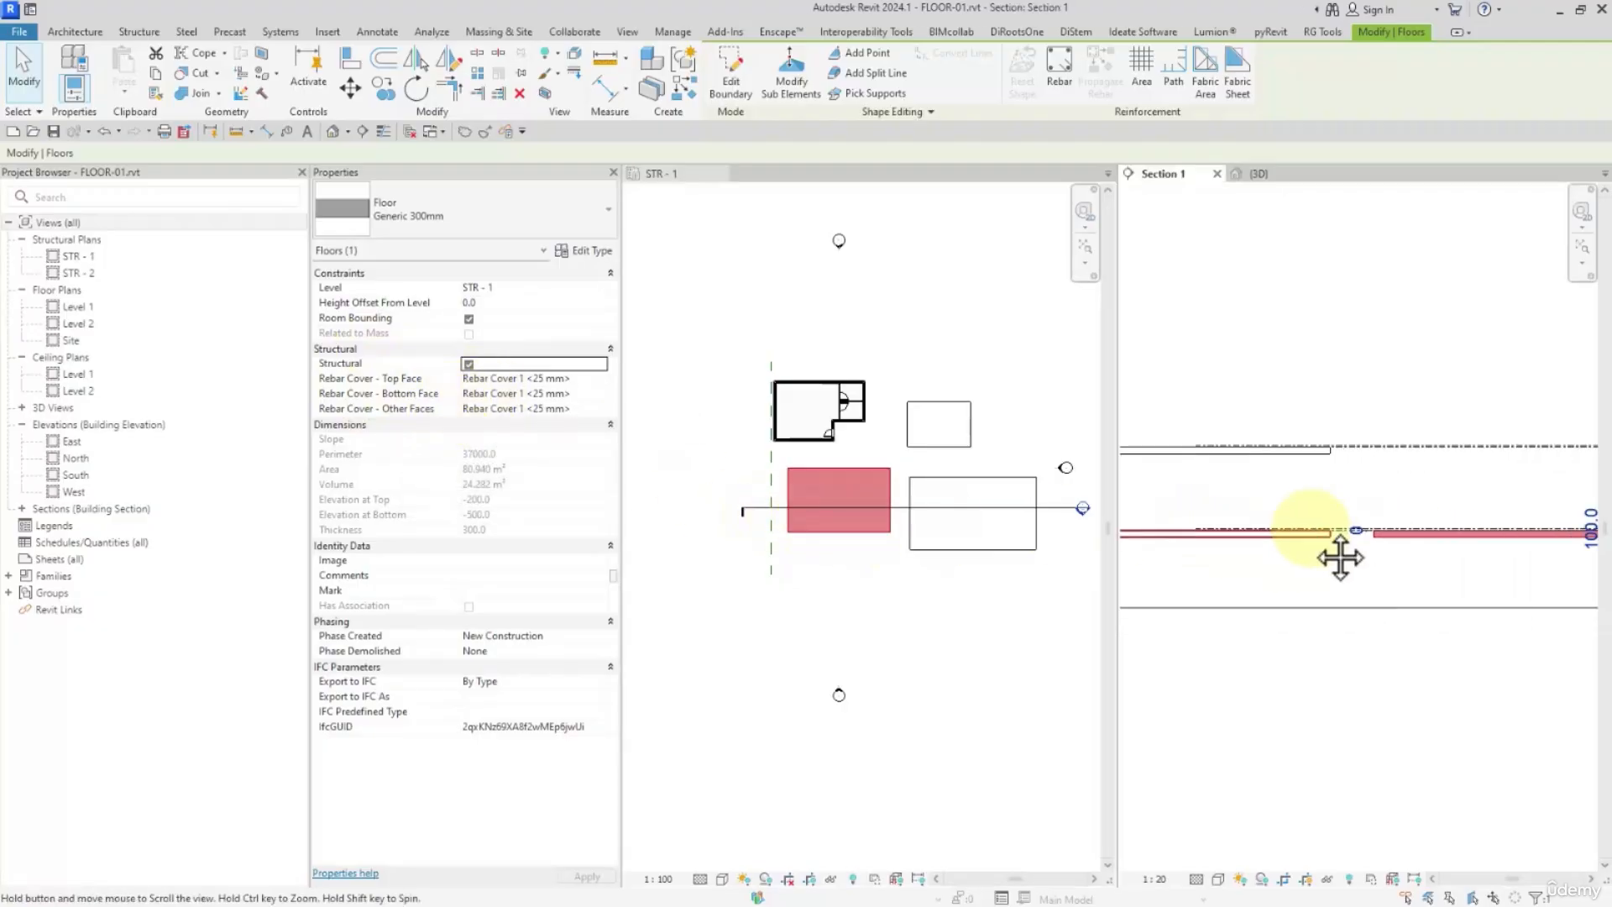
{"action": "scroll", "coordinate": [1262, 533], "scroll_direction": "up", "scroll_amount": 8}
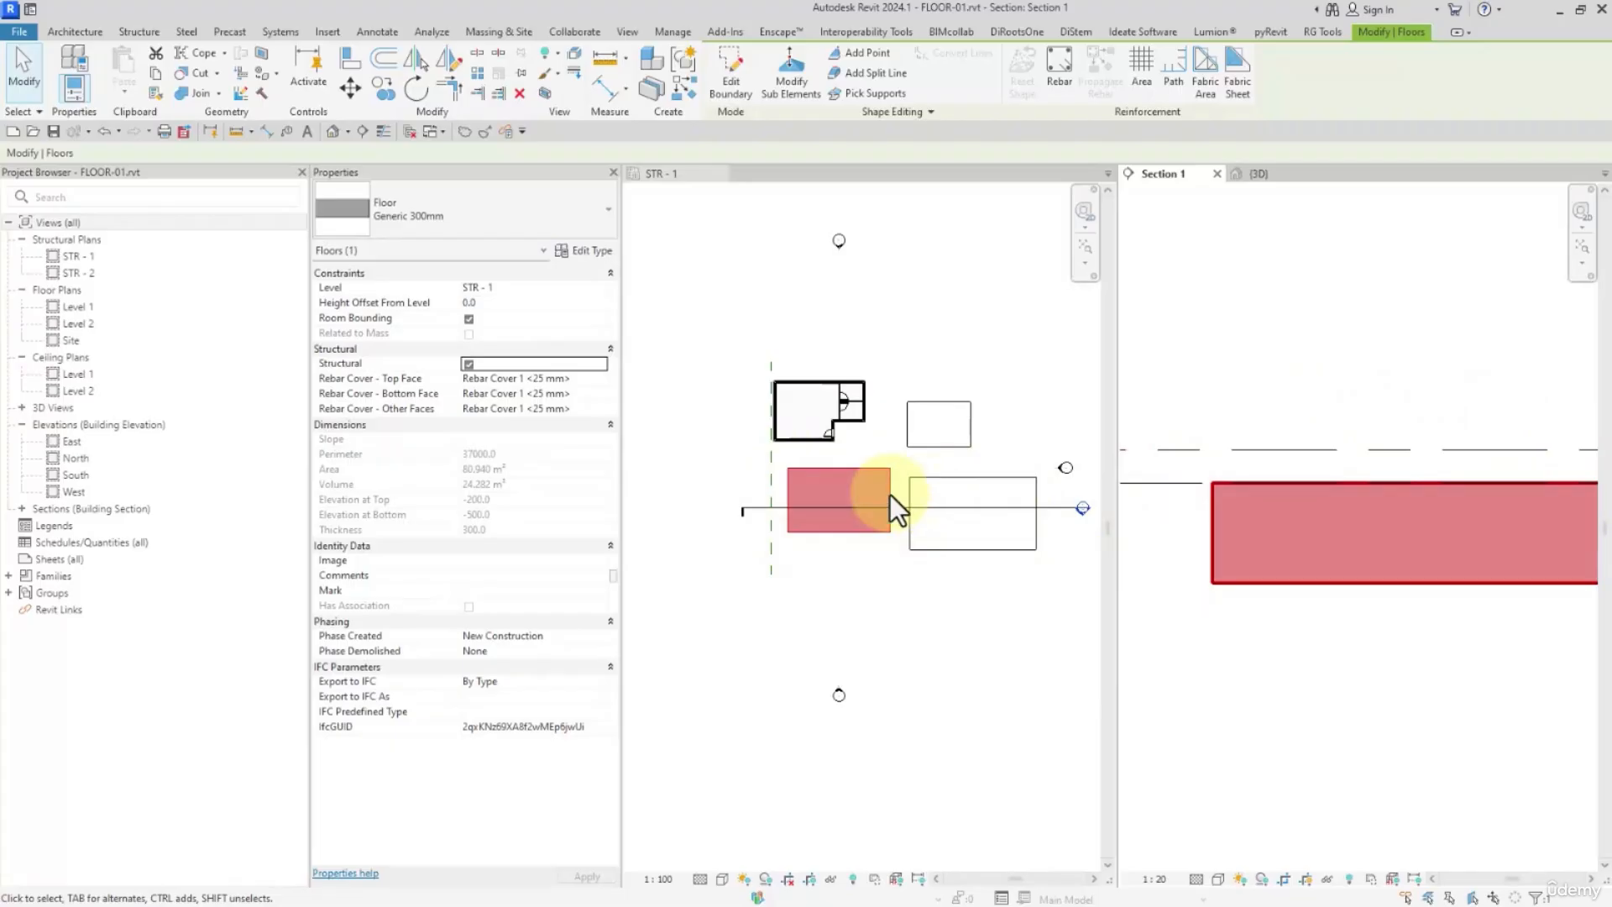
{"action": "middle_click", "coordinate": [807, 484]}
{"action": "scroll", "coordinate": [821, 507], "scroll_direction": "down", "scroll_amount": 1}
{"action": "middle_click_drag", "start_coordinate": [821, 506], "coordinate": [759, 461]}
{"action": "scroll", "coordinate": [799, 491], "scroll_direction": "up", "scroll_amount": 1}
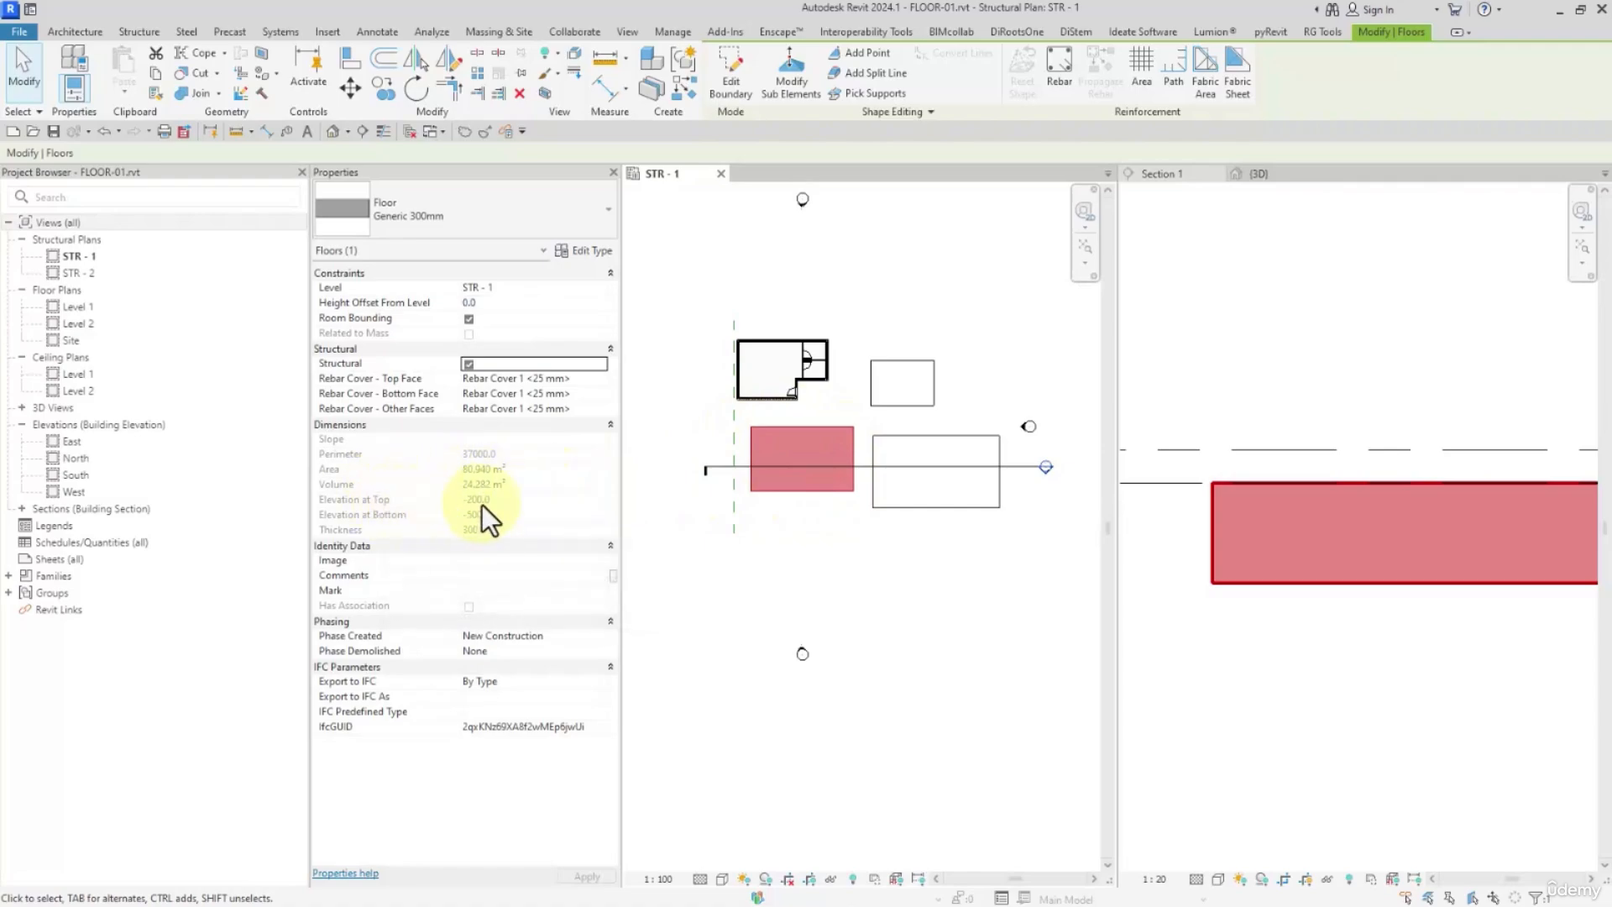
{"action": "left_click", "coordinate": [814, 538]}
Place a spot elevation without a leader on the structural floor in STR - 1, displaying Top & Bottom Elevations
{"action": "scroll", "coordinate": [755, 452], "scroll_direction": "up", "scroll_amount": 3}
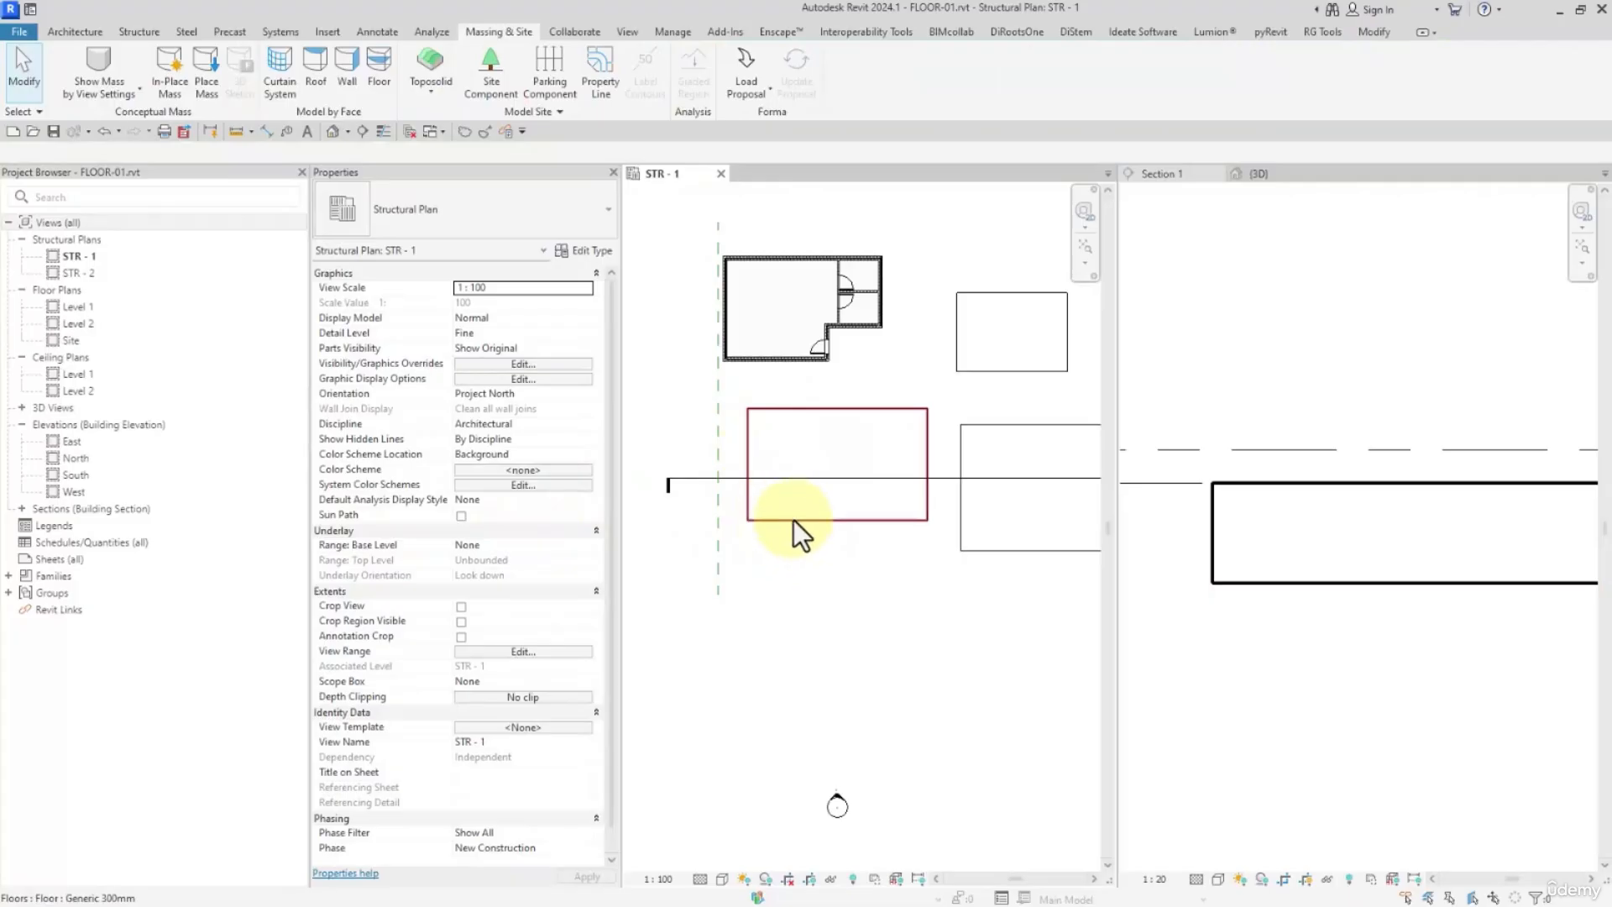
{"action": "left_click", "coordinate": [232, 32]}
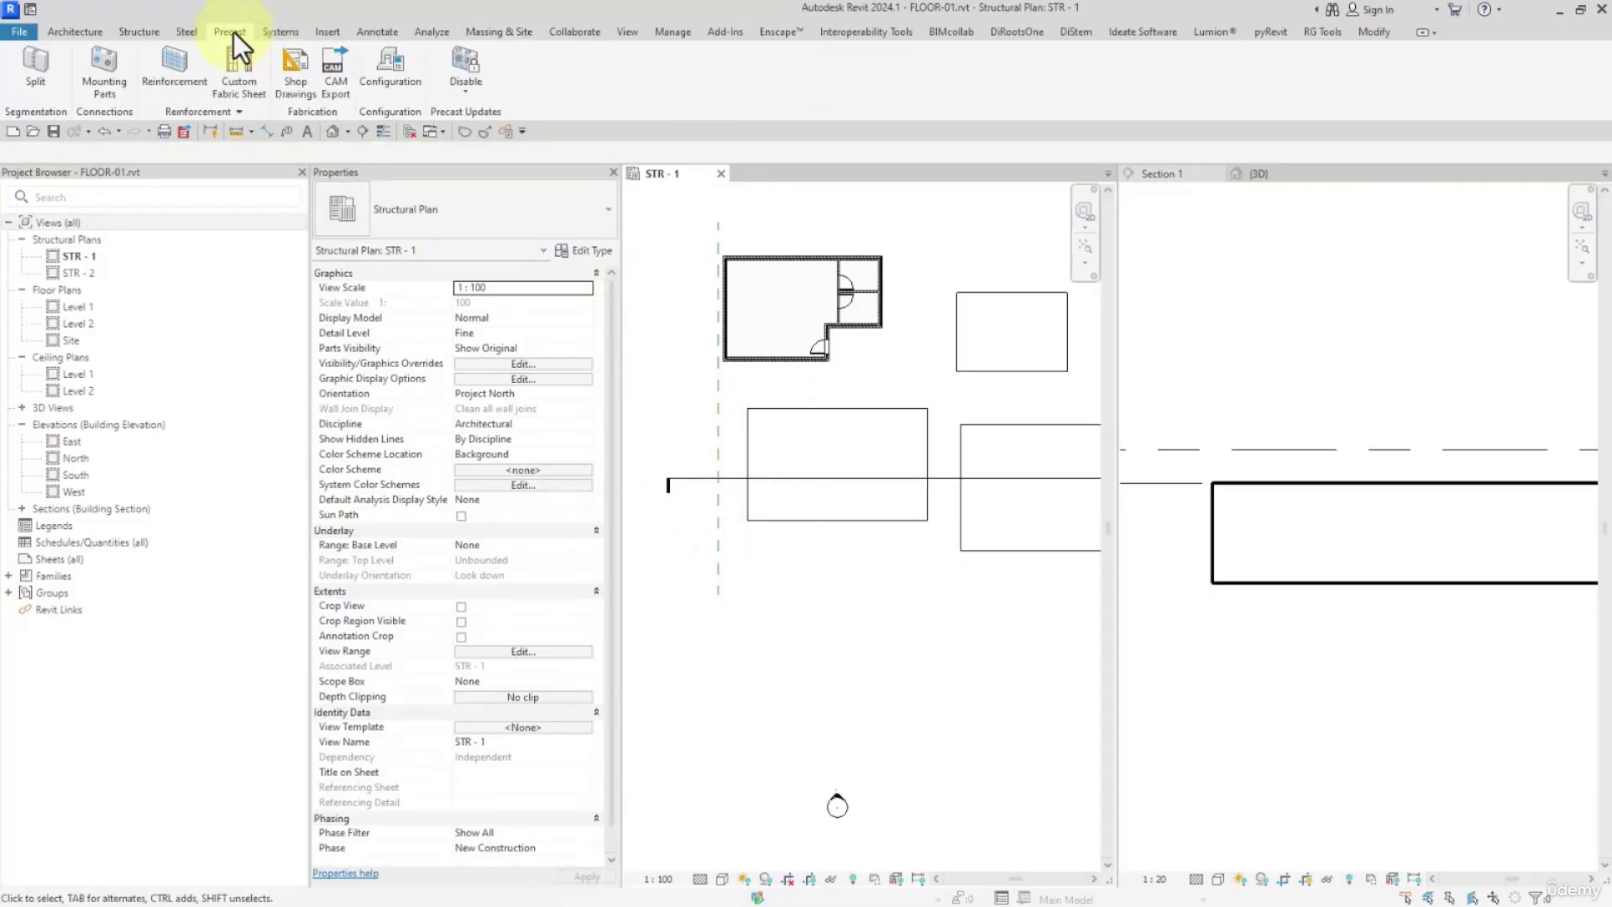
{"action": "left_click", "coordinate": [375, 34]}
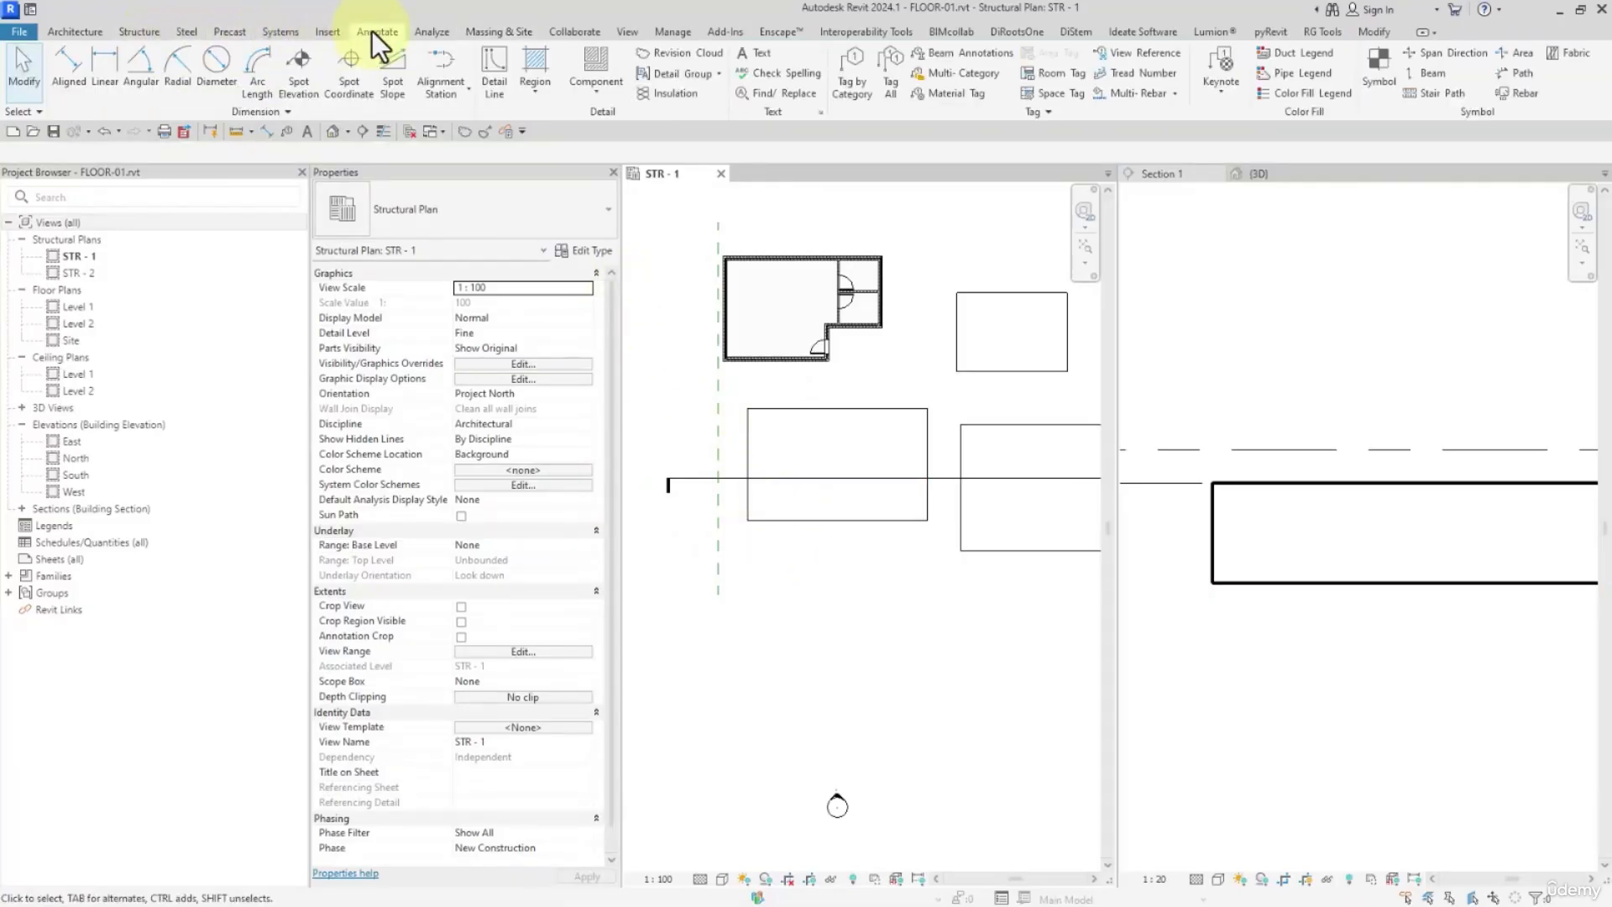
{"action": "left_click", "coordinate": [304, 62]}
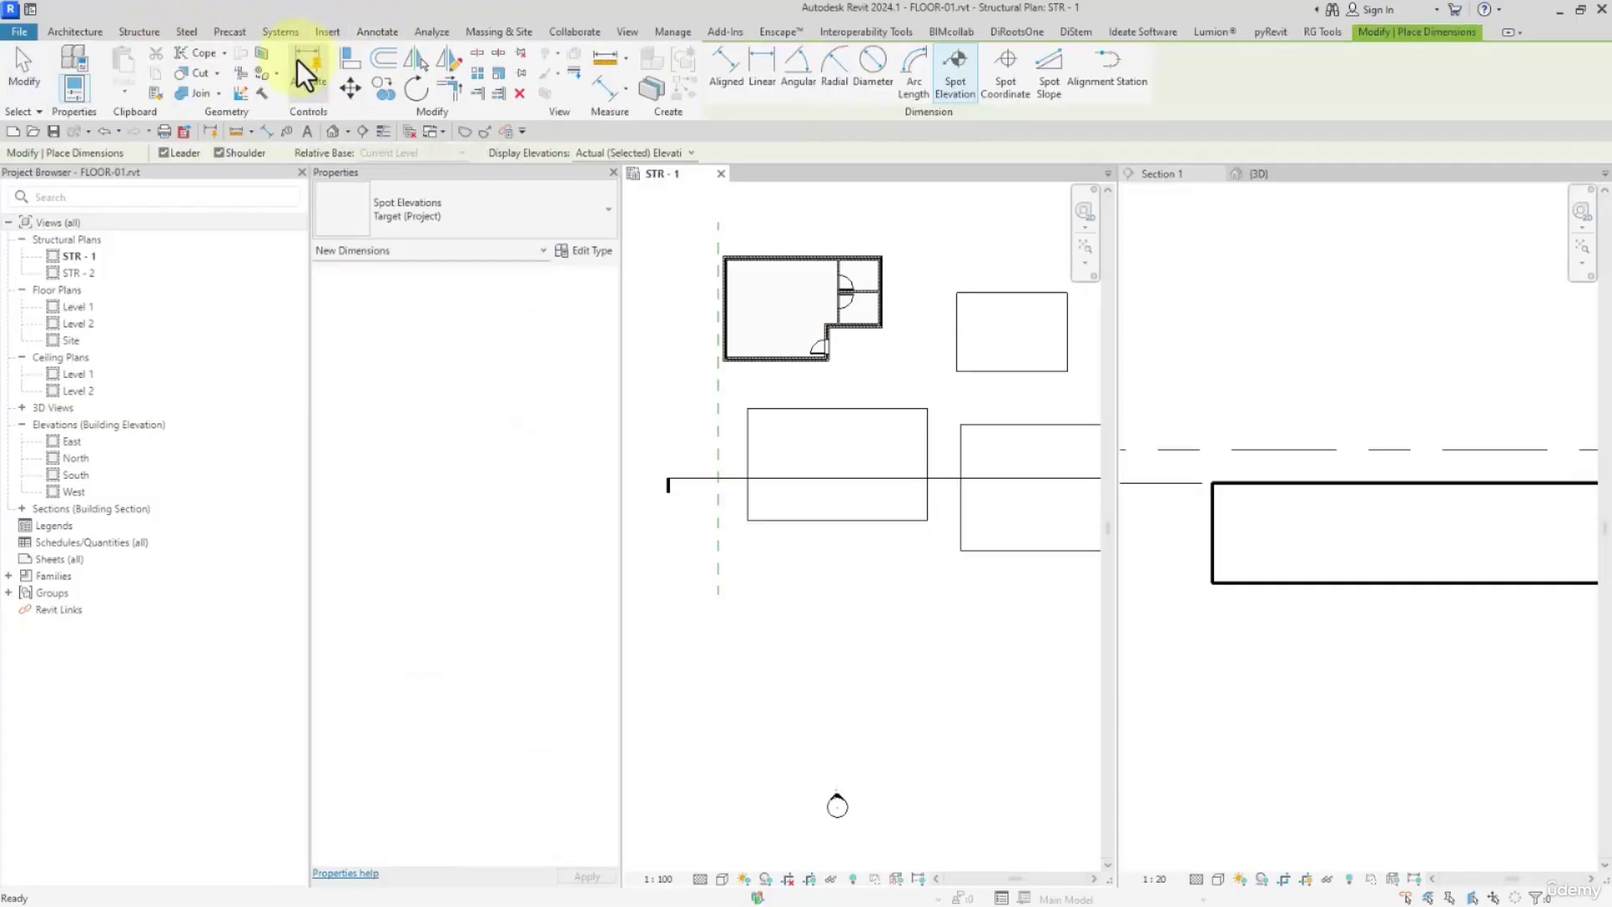
{"action": "left_click", "coordinate": [659, 154]}
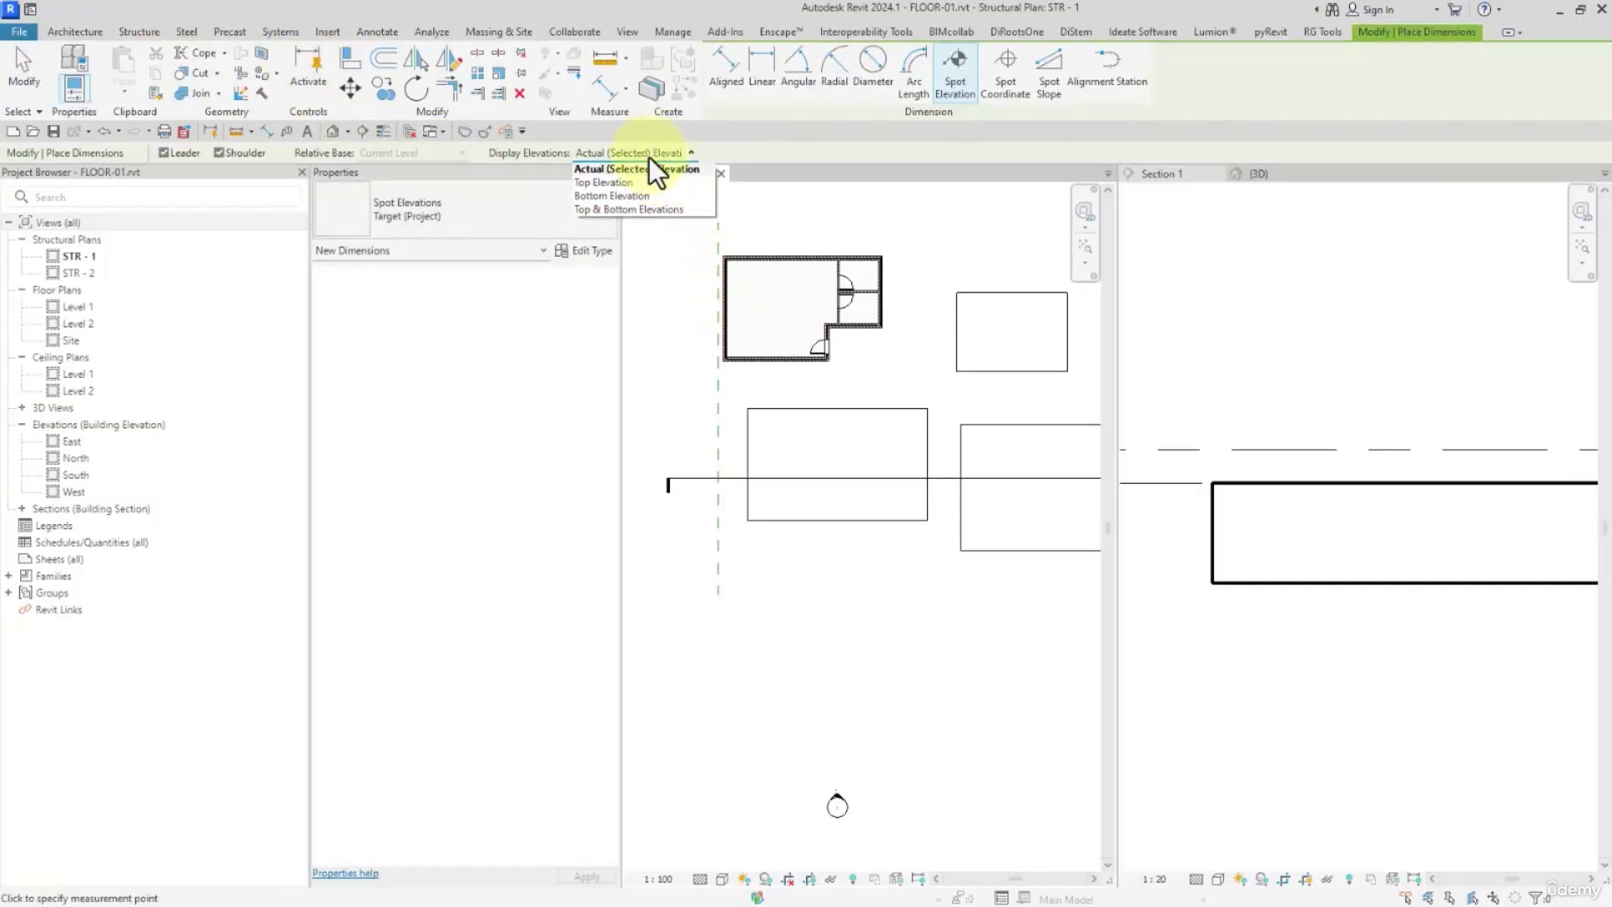
{"action": "left_click", "coordinate": [638, 209]}
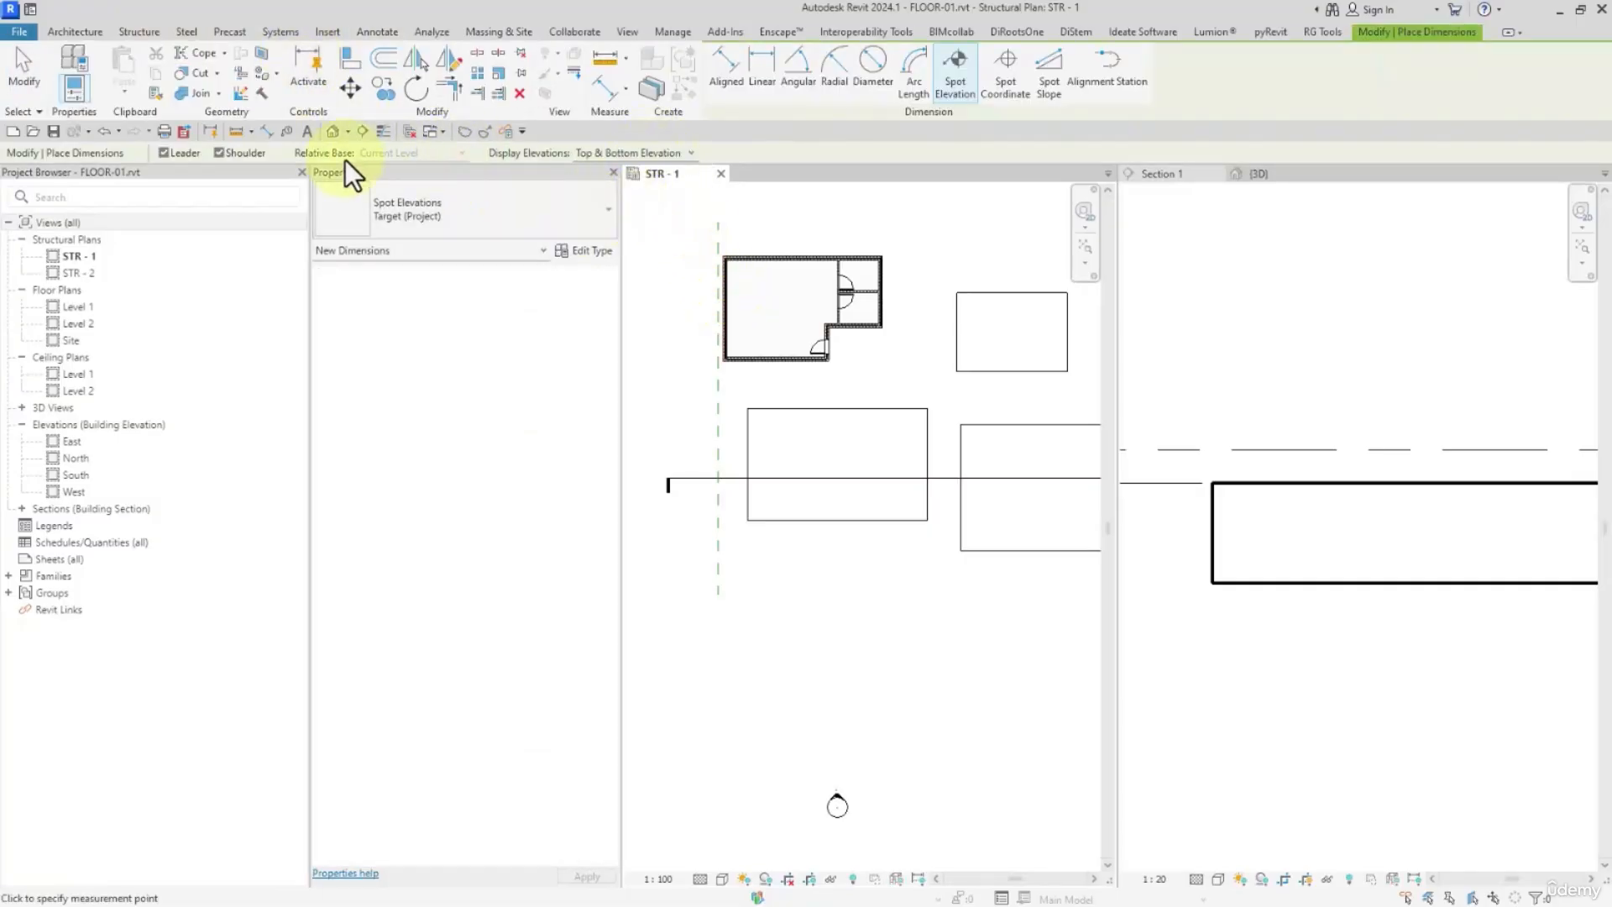
{"action": "left_click", "coordinate": [164, 153]}
{"action": "scroll", "coordinate": [874, 471], "scroll_direction": "up", "scroll_amount": 3}
{"action": "left_click", "coordinate": [798, 445]}
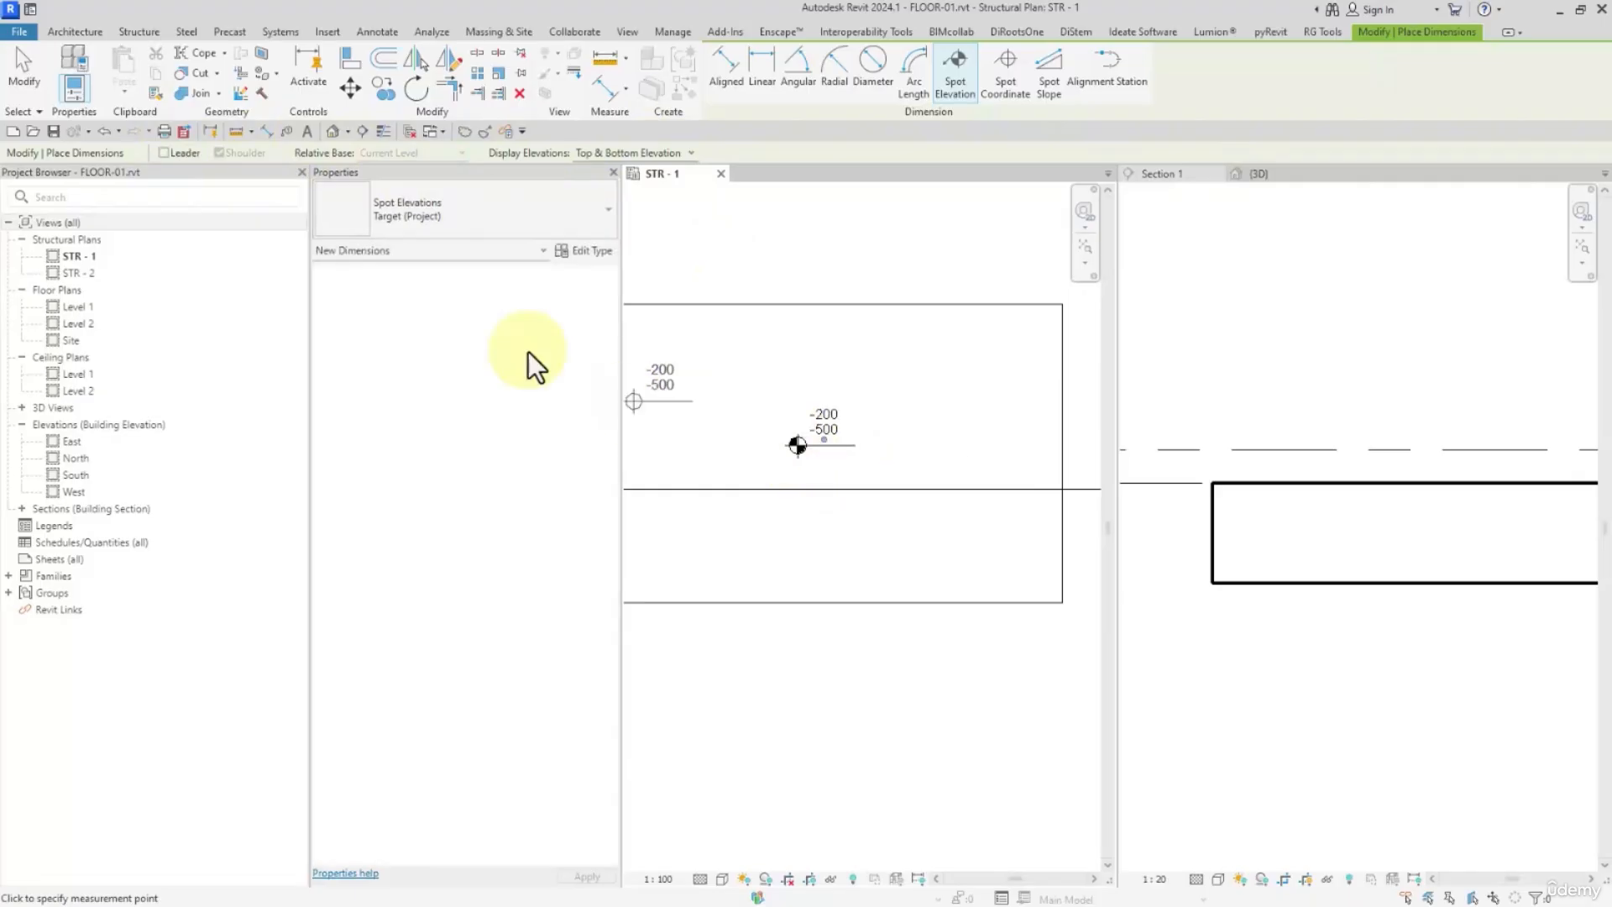
{"action": "left_click", "coordinate": [34, 71]}
Compare the structural floor's Elevation at Top and Elevation at Bottom with its spot elevation, and locate the level heads in Section 1
{"action": "left_click", "coordinate": [865, 399]}
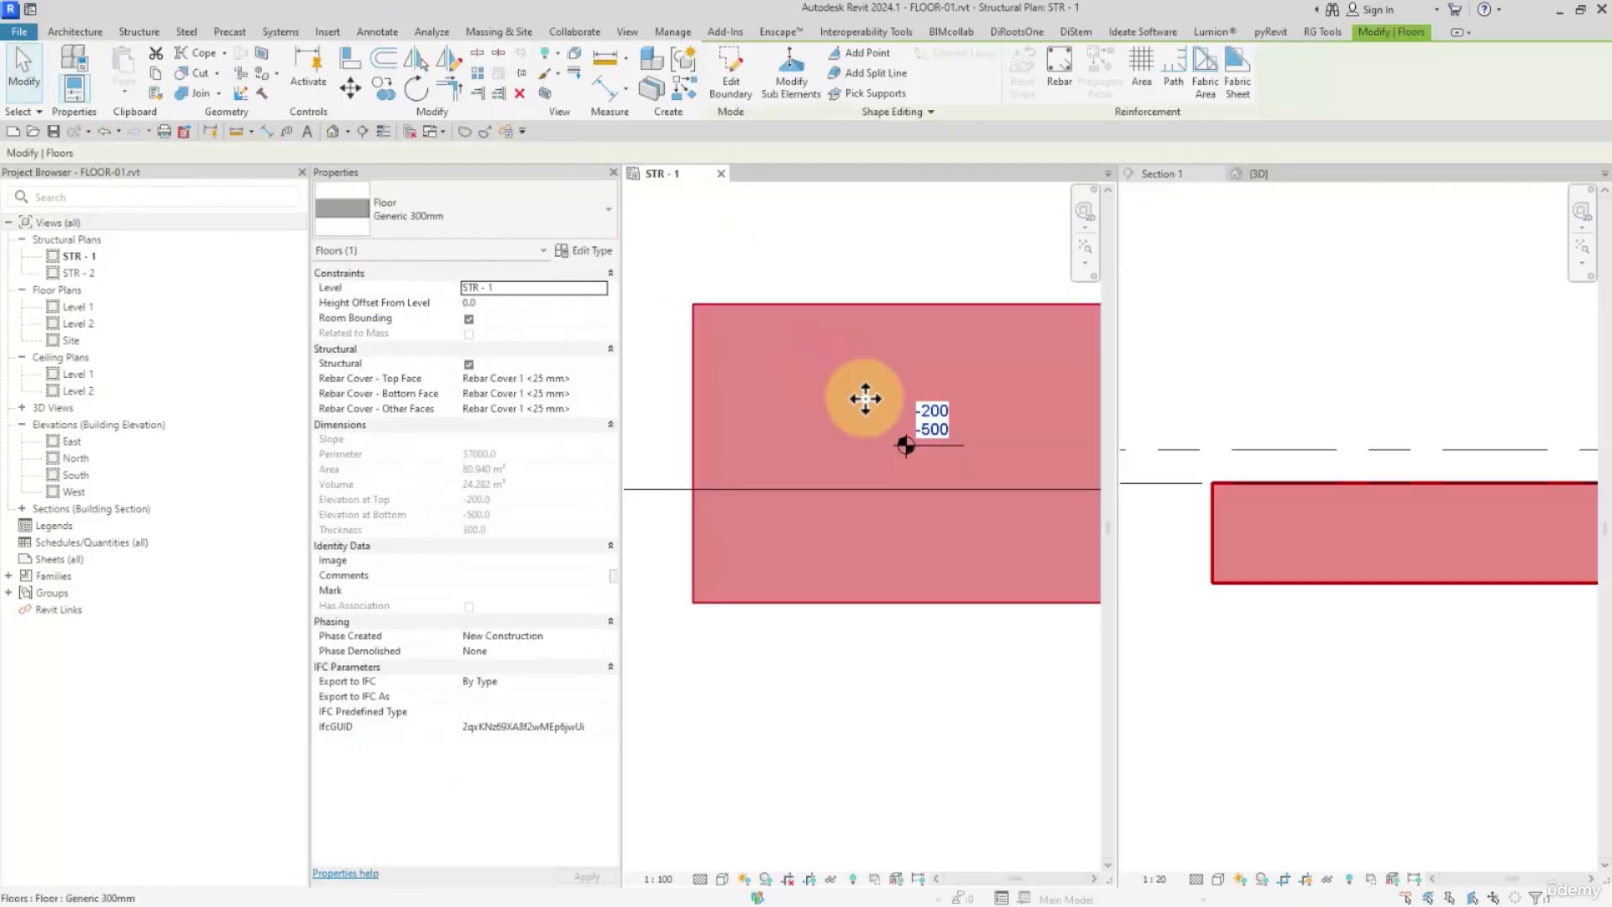
{"action": "scroll", "coordinate": [927, 424], "scroll_direction": "up", "scroll_amount": 2}
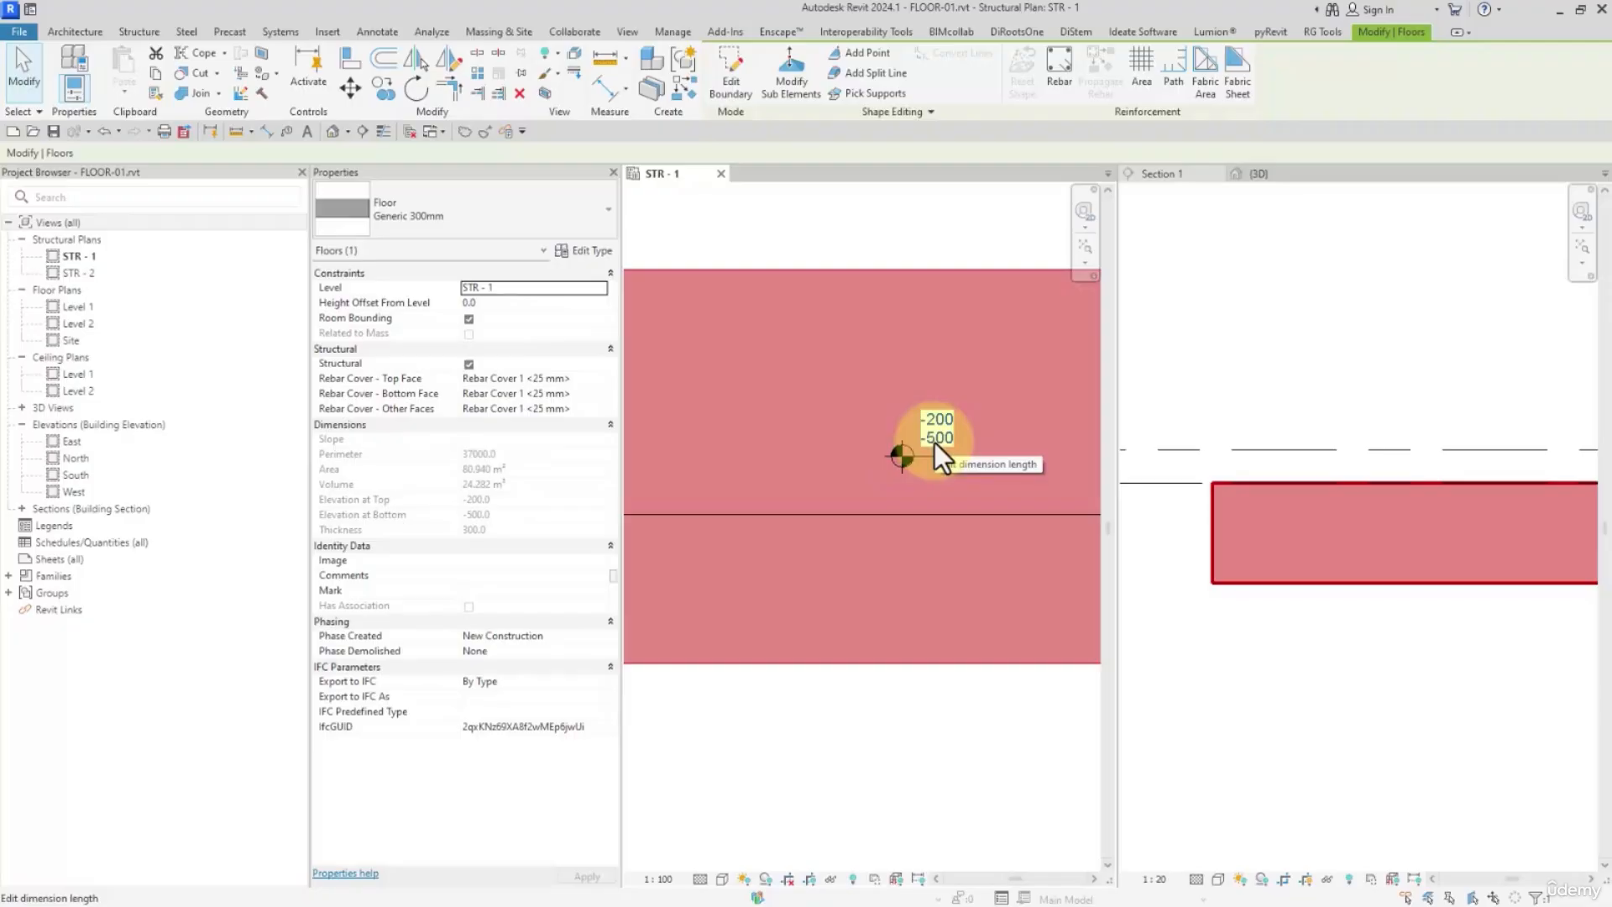
{"action": "scroll", "coordinate": [935, 441], "scroll_direction": "down", "scroll_amount": 3}
{"action": "scroll", "coordinate": [1243, 412], "scroll_direction": "down", "scroll_amount": 5}
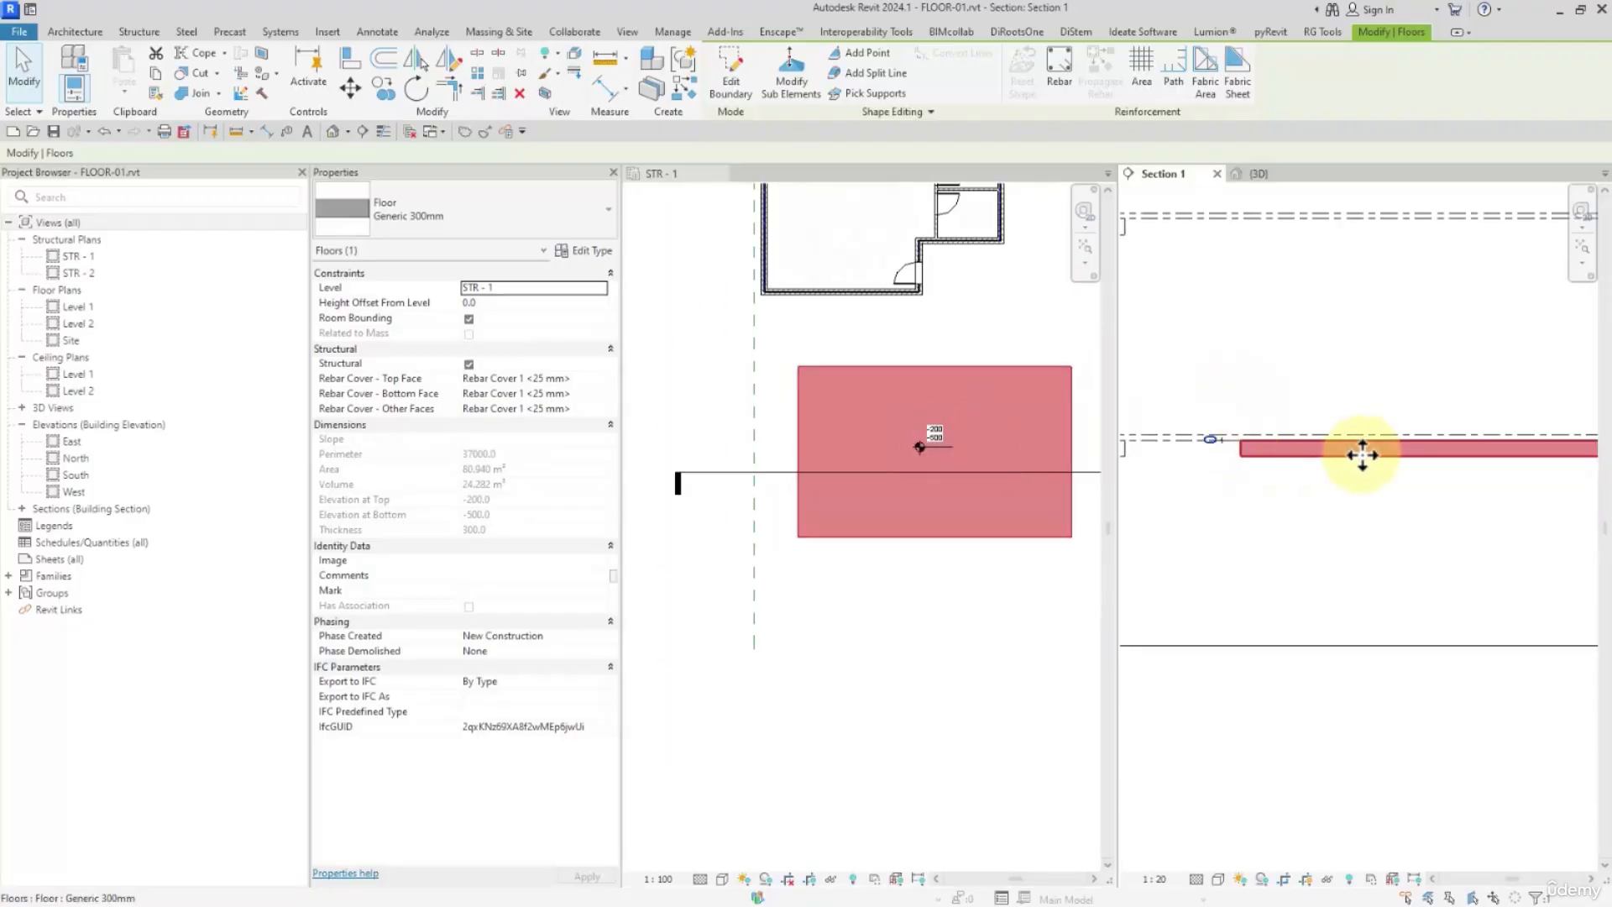
{"action": "scroll", "coordinate": [1291, 447], "scroll_direction": "up", "scroll_amount": 4}
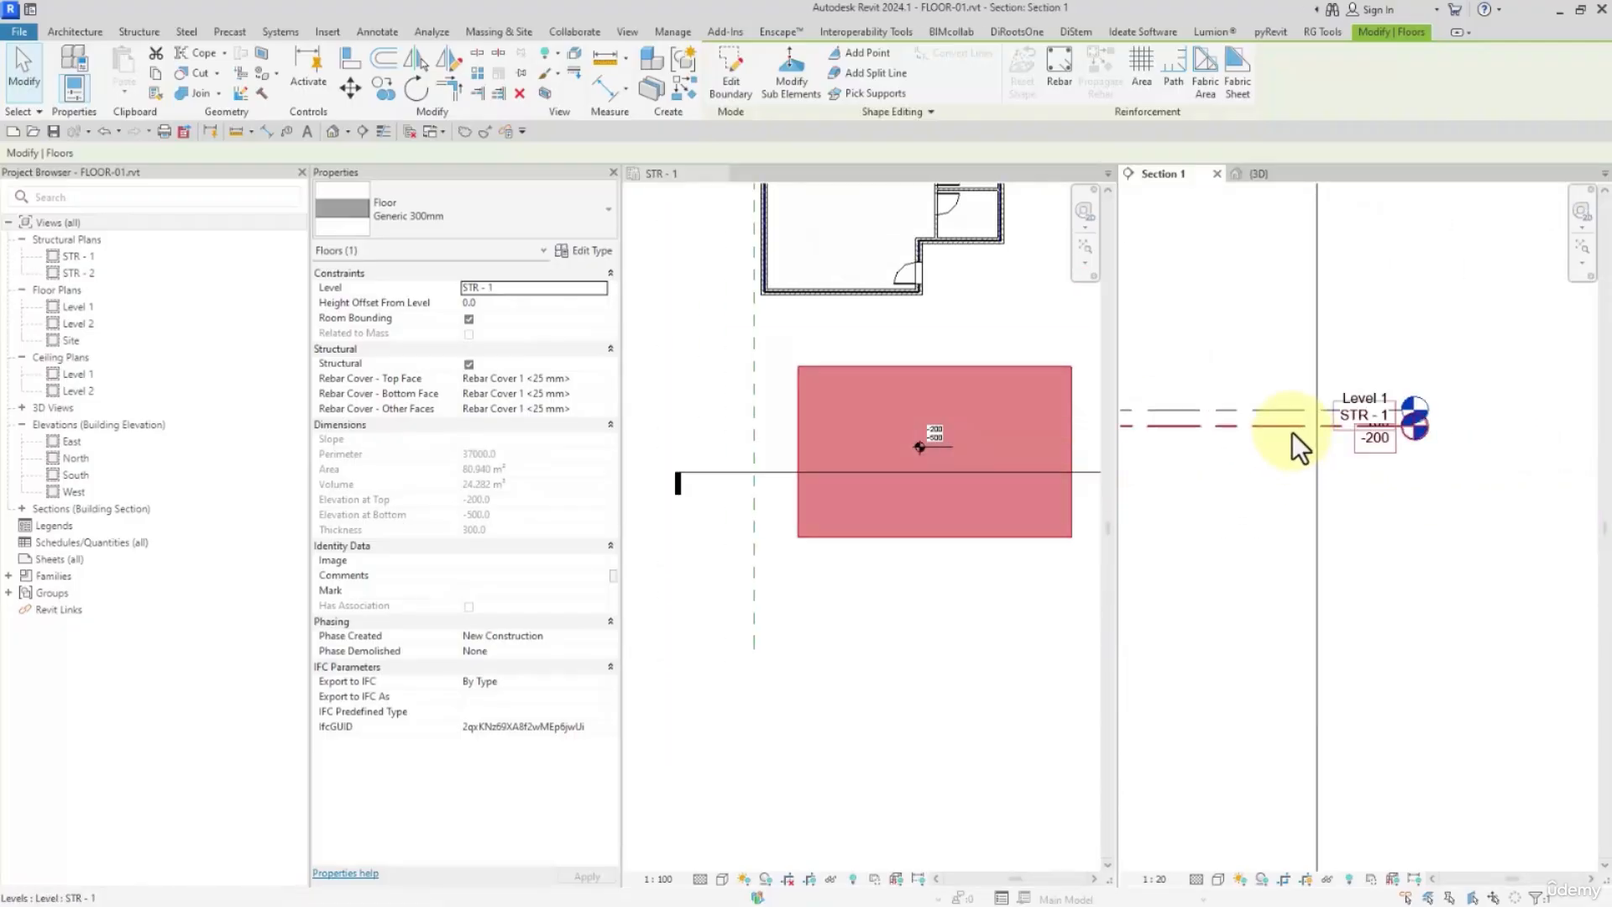
Add an elbow to the STR - 1 level line in Section 1 to separate its head from Level 1
{"action": "left_click", "coordinate": [1373, 434]}
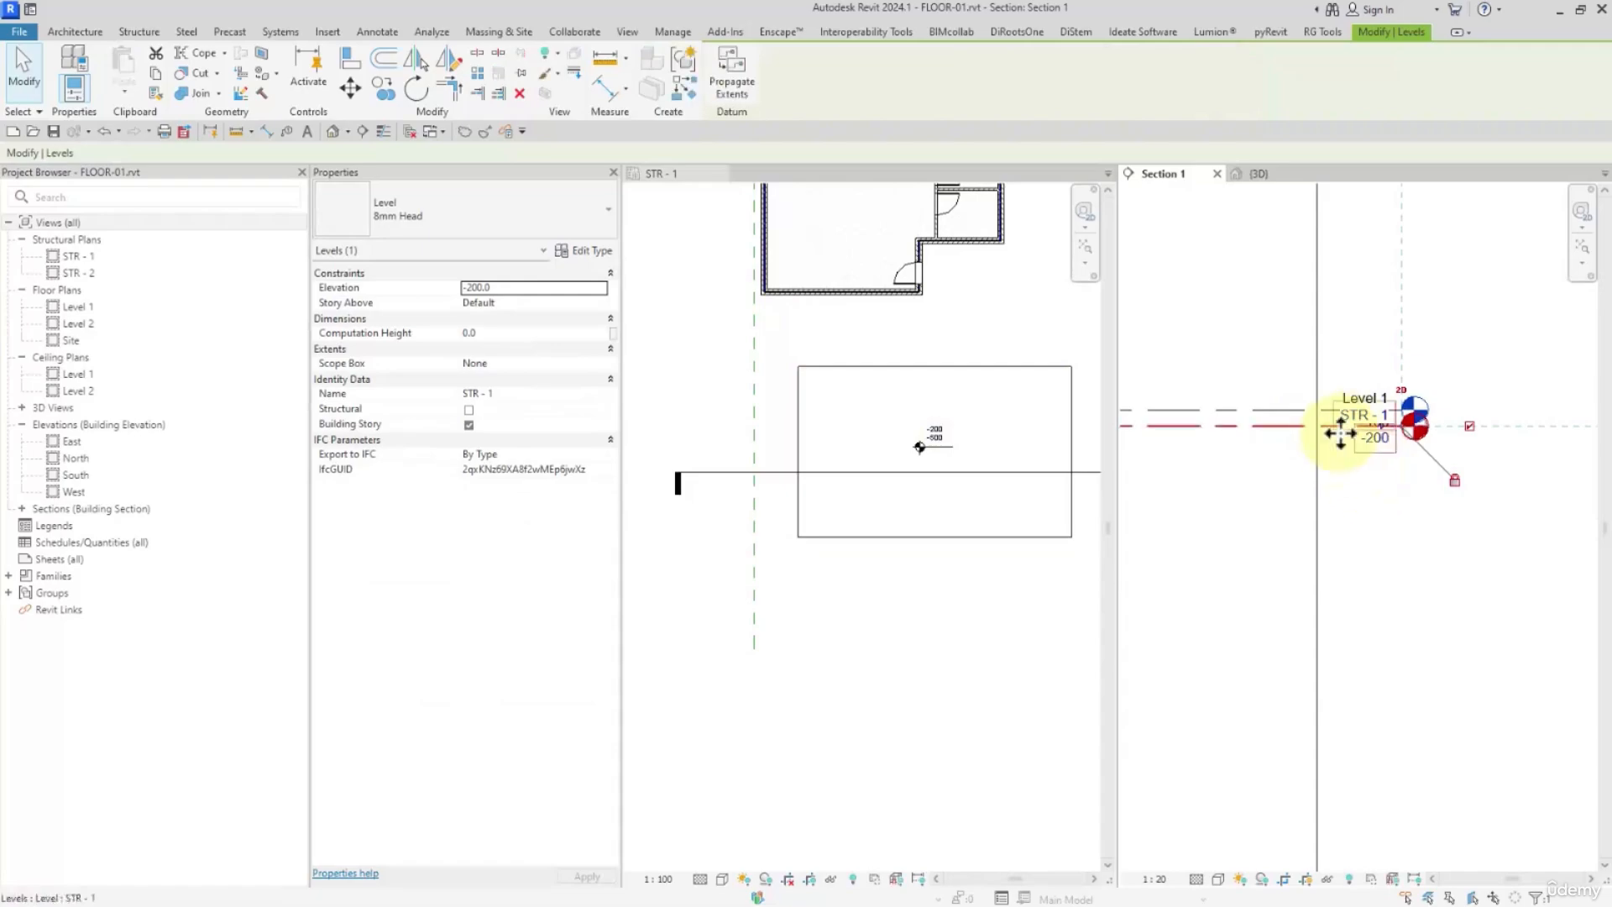
{"action": "scroll", "coordinate": [1291, 445], "scroll_direction": "up", "scroll_amount": 3}
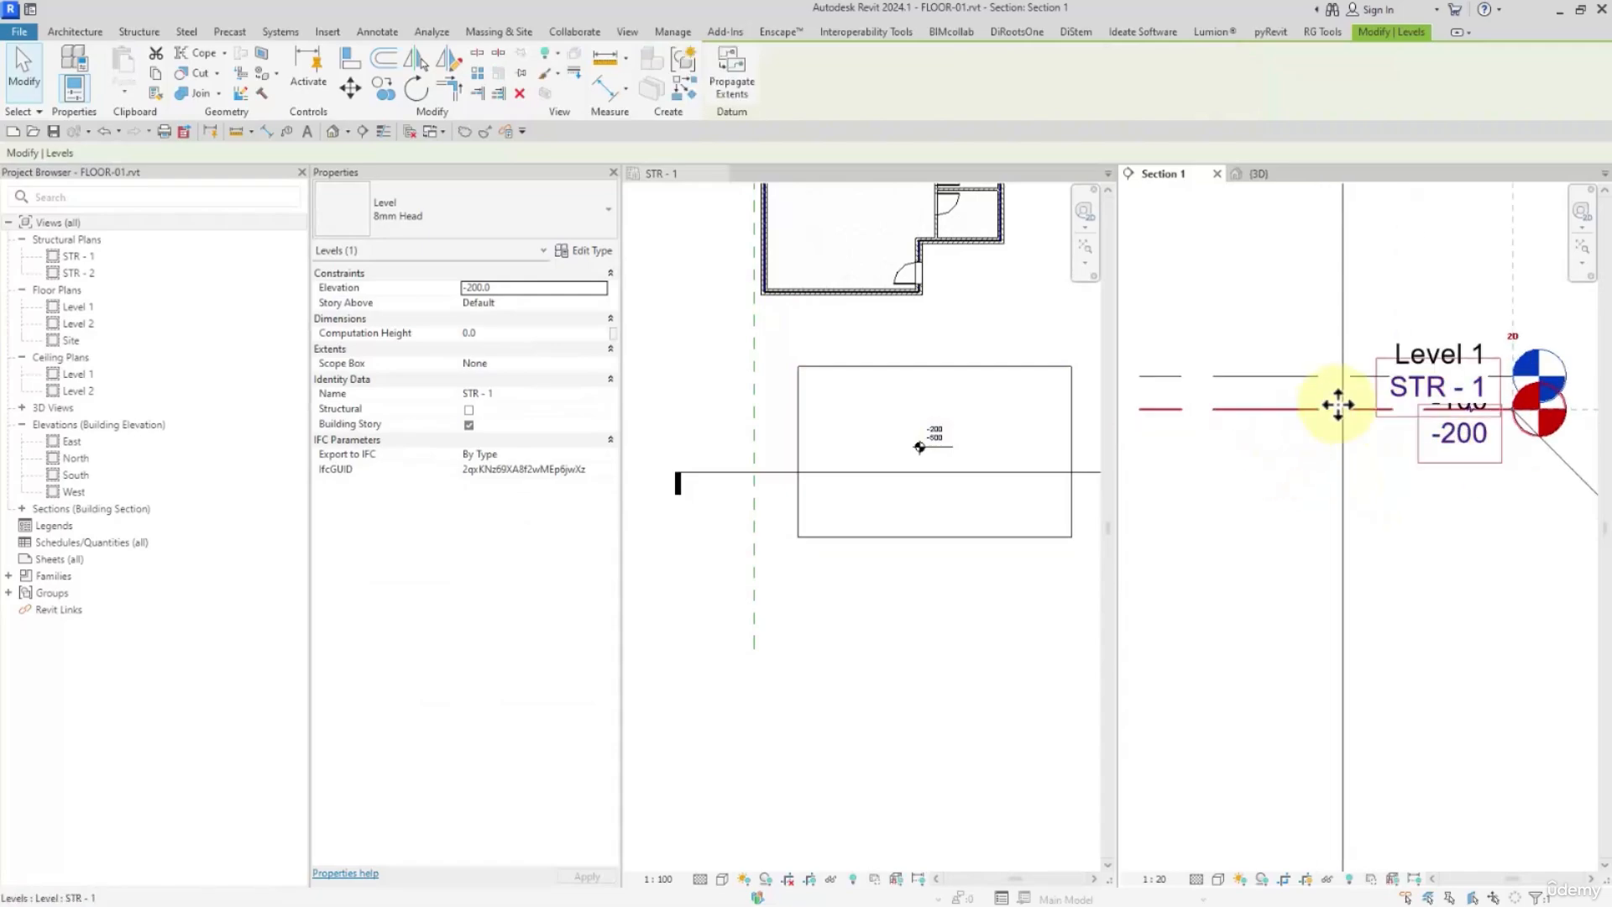
{"action": "left_click", "coordinate": [1464, 411]}
{"action": "scroll", "coordinate": [1437, 424], "scroll_direction": "down", "scroll_amount": 2}
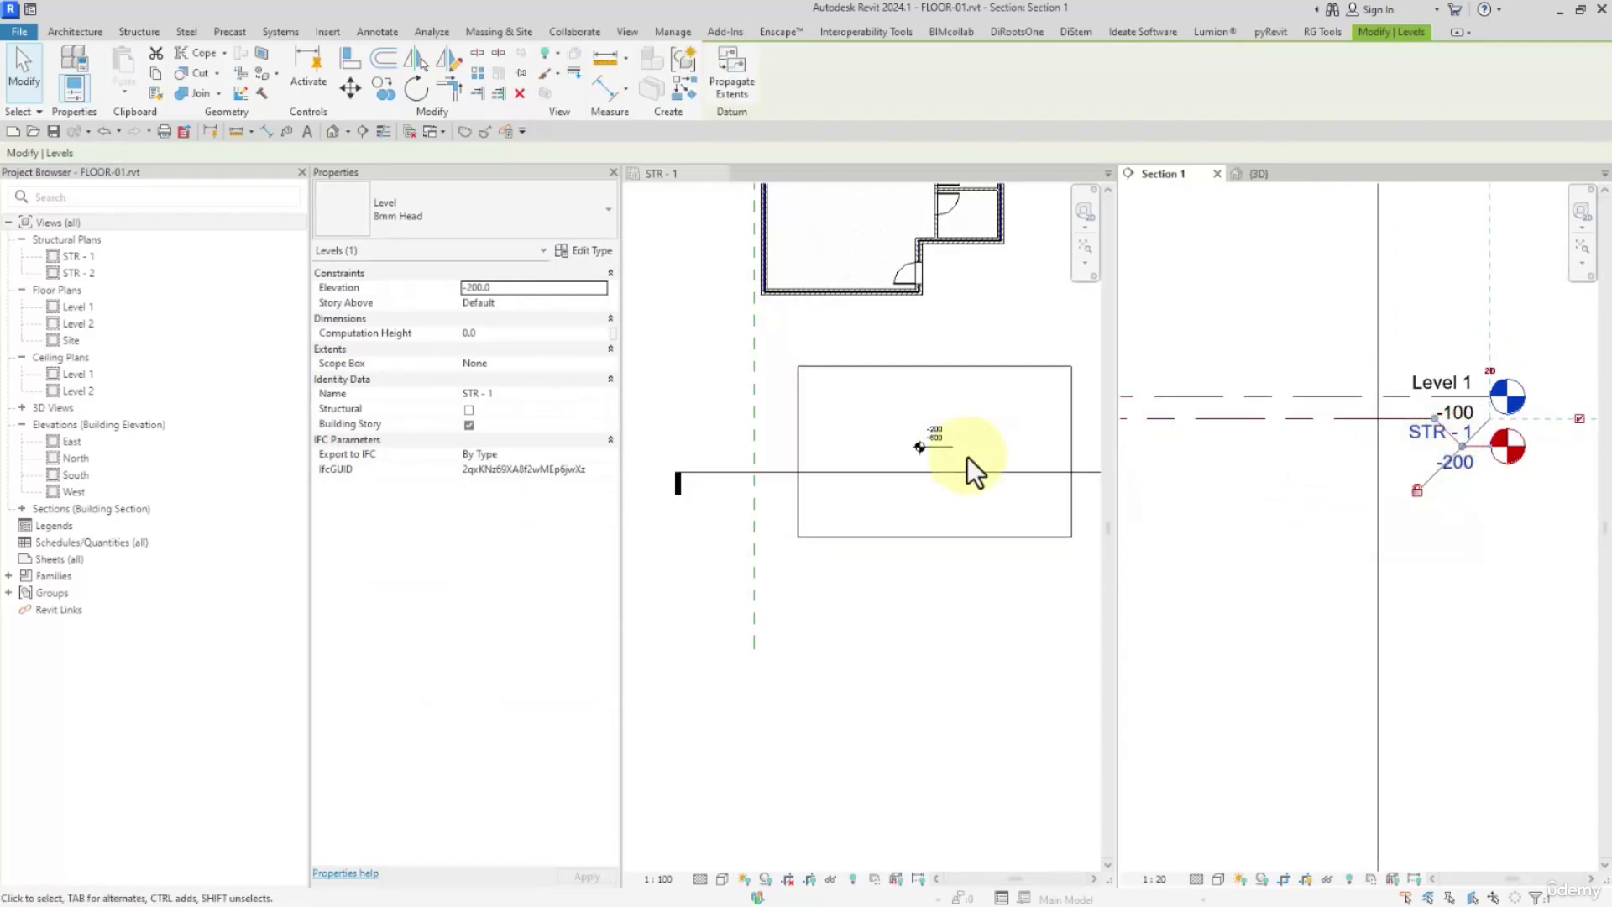
Set the elevation of the STR - 1 level to -100 in Section 1
{"action": "scroll", "coordinate": [919, 445], "scroll_direction": "up", "scroll_amount": 5}
{"action": "left_click", "coordinate": [1379, 527]}
{"action": "left_click", "coordinate": [1313, 418]}
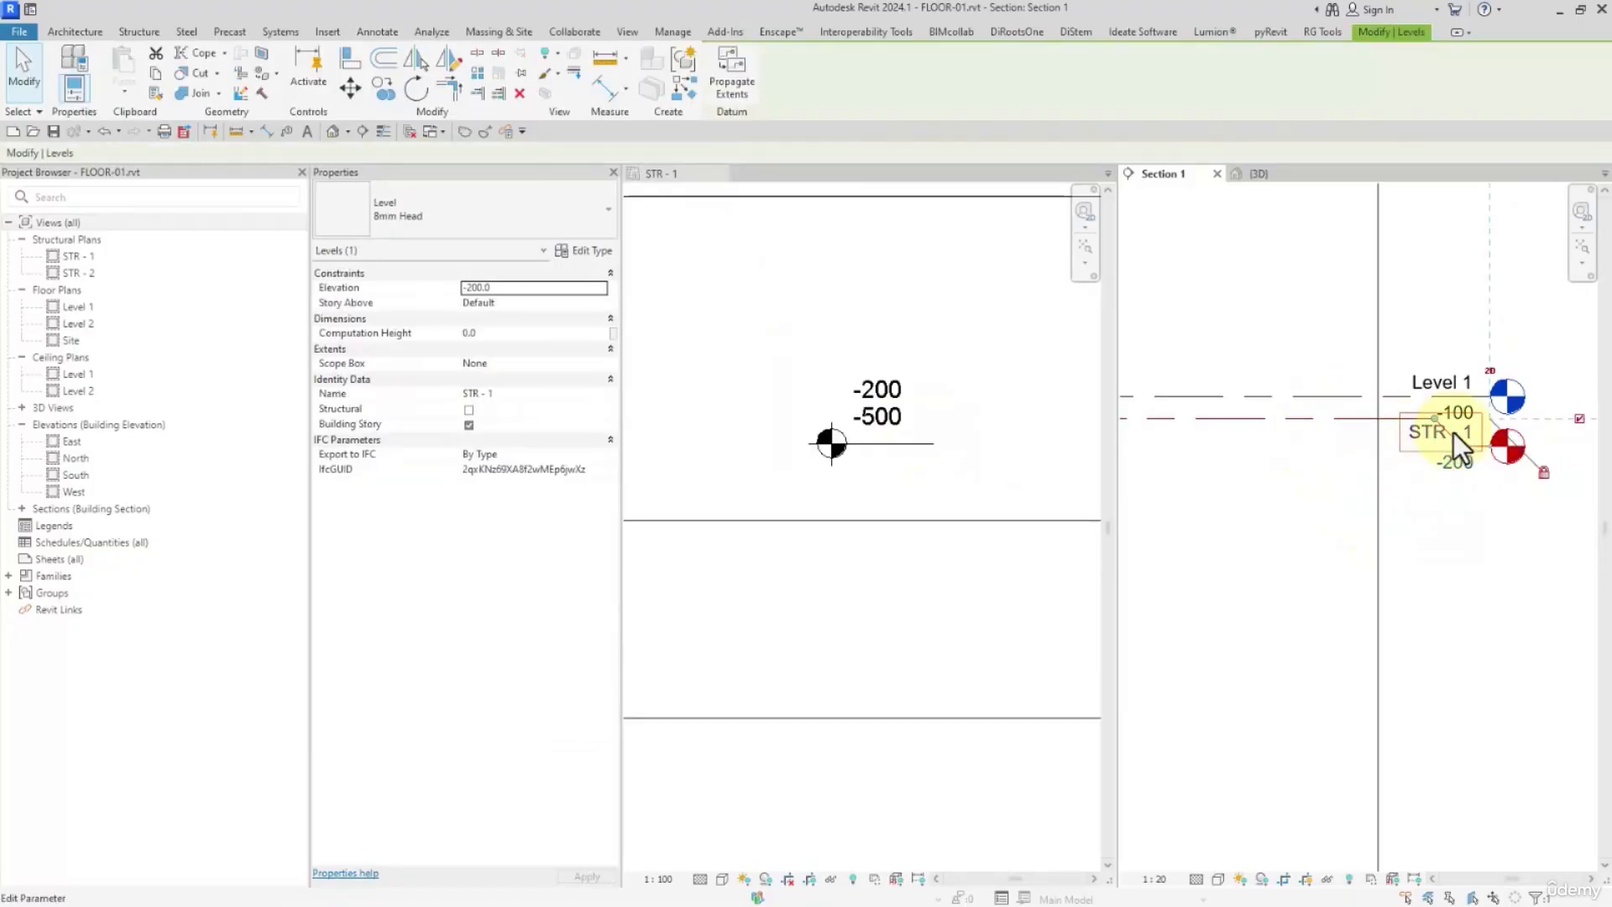
{"action": "left_click", "coordinate": [1444, 462]}
{"action": "type", "text": "-100"}
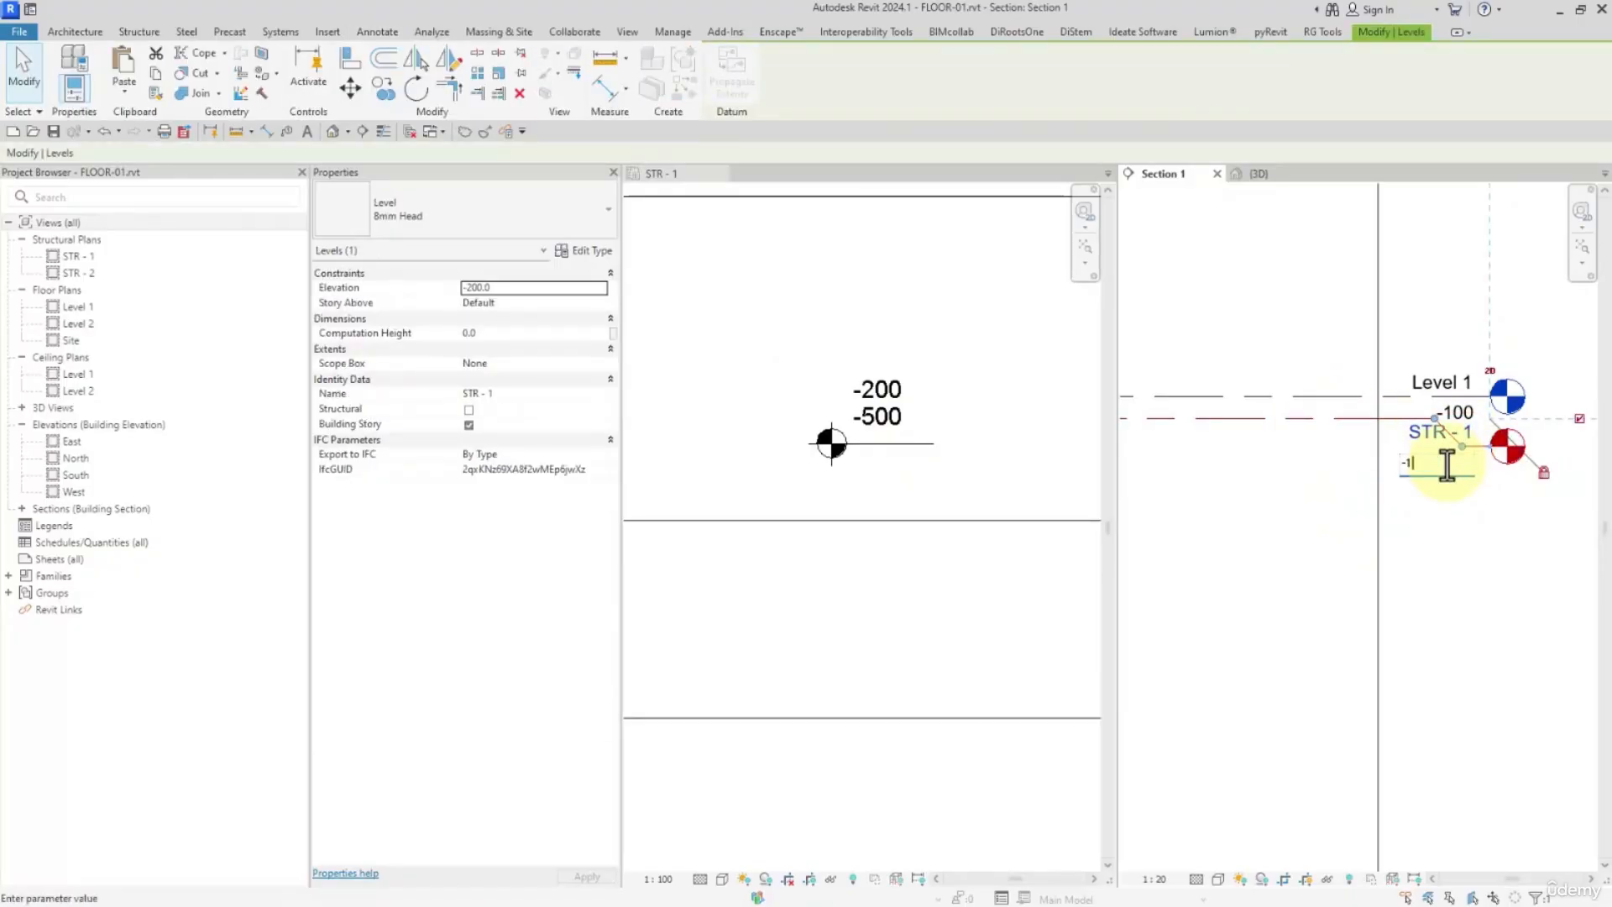
{"action": "key", "text": "Return"}
{"action": "scroll", "coordinate": [1441, 471], "scroll_direction": "down", "scroll_amount": 5}
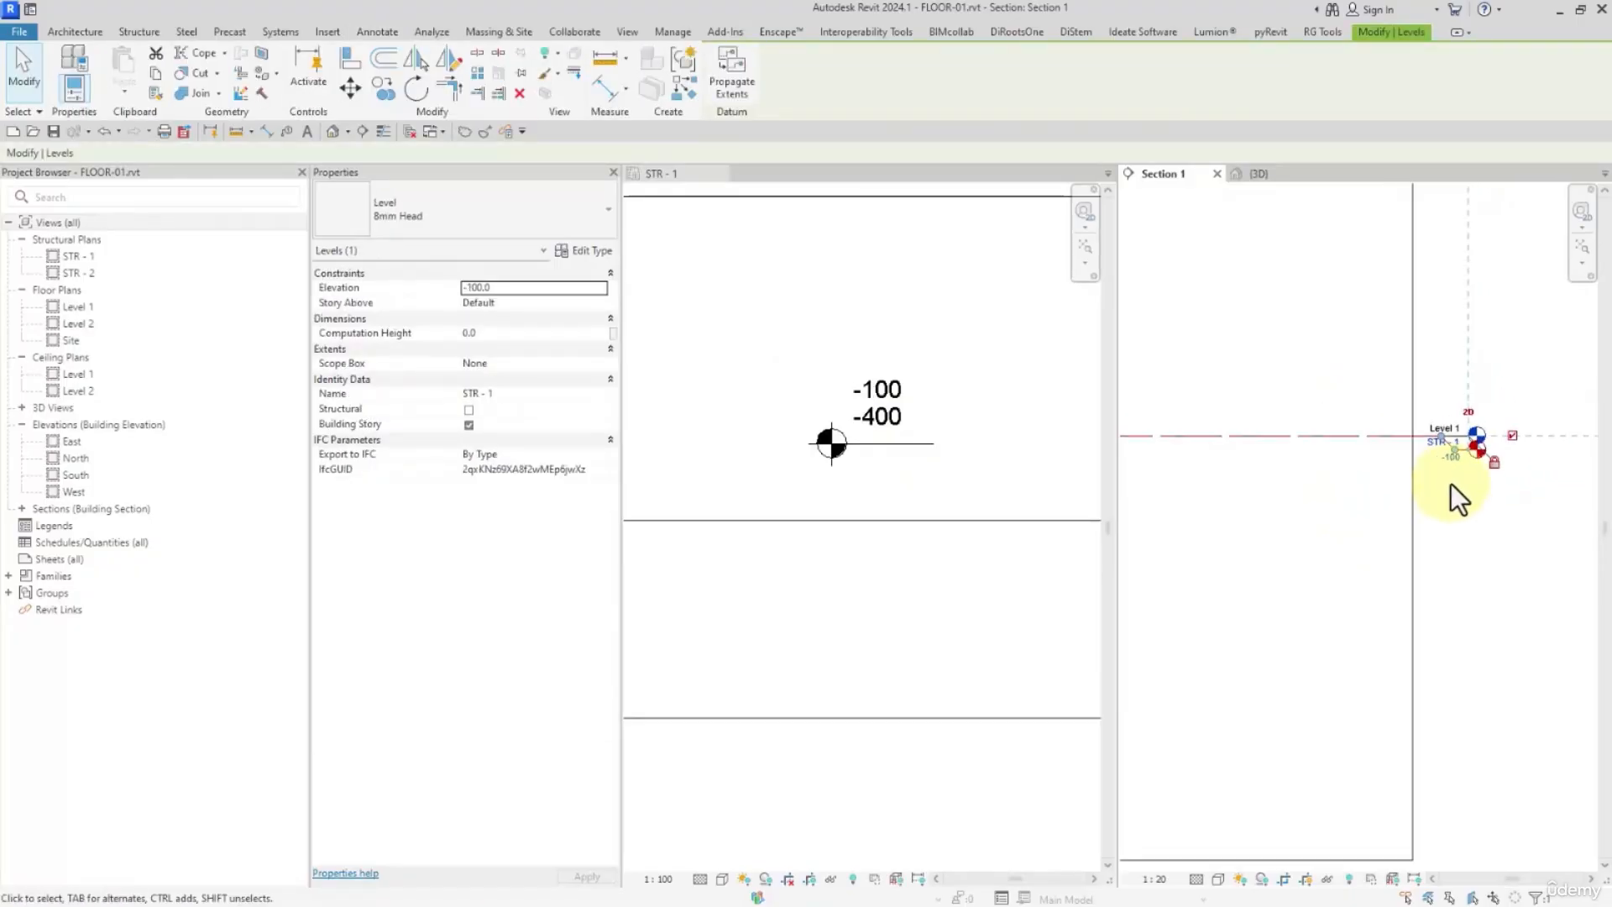
Set the elevation of Level 1 to 0 in Section 1
{"action": "scroll", "coordinate": [1457, 474], "scroll_direction": "up", "scroll_amount": 5}
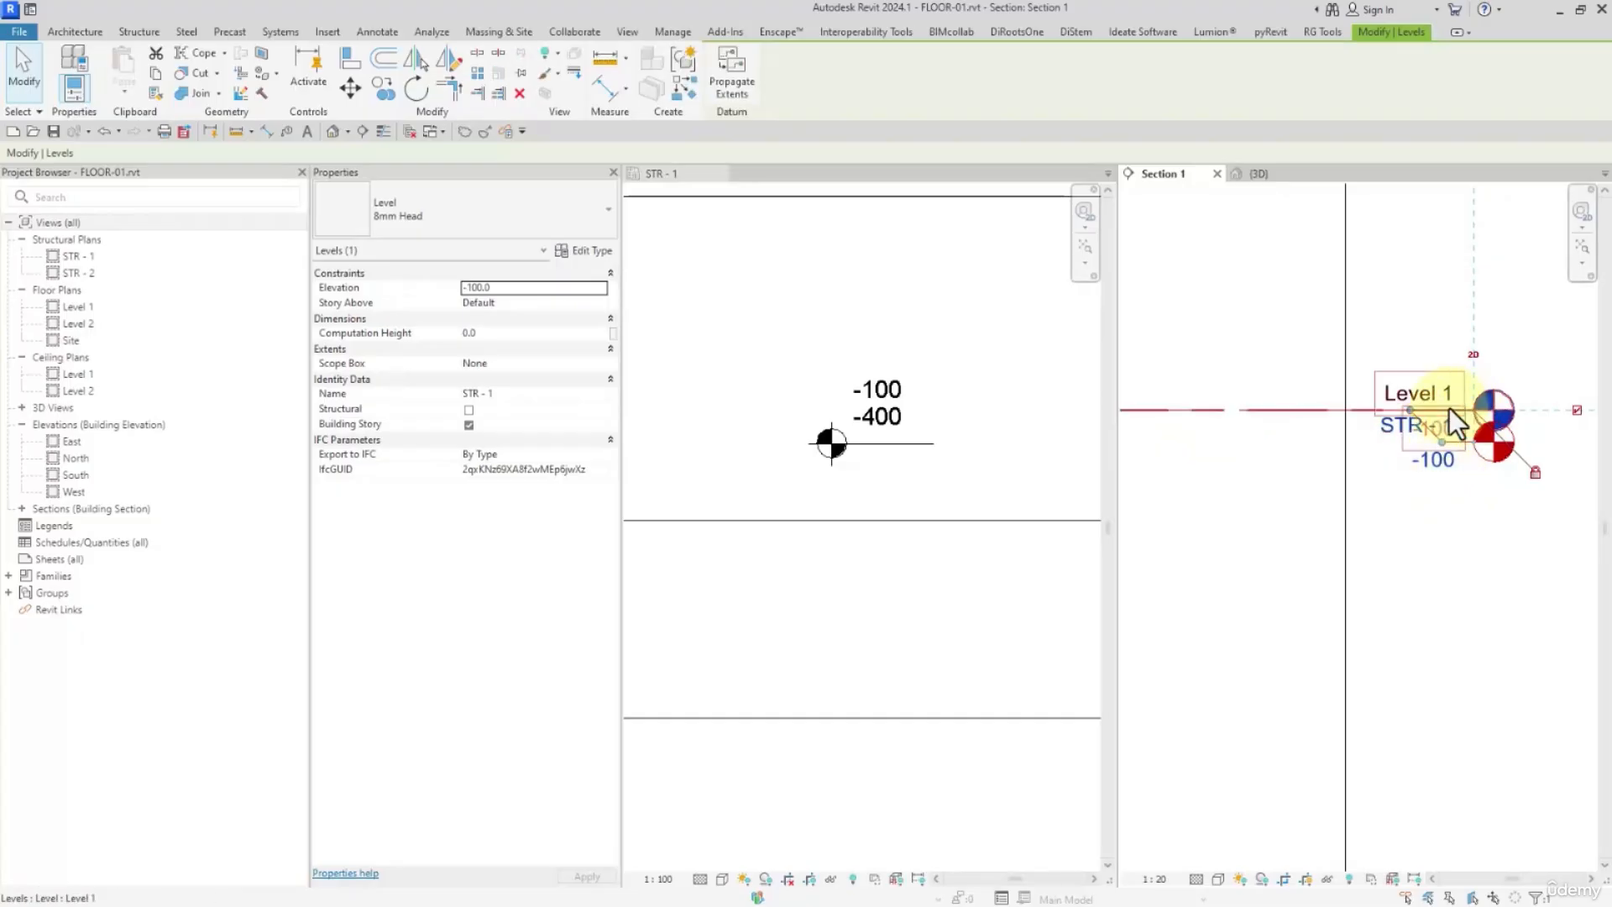
{"action": "left_click", "coordinate": [1459, 408]}
{"action": "left_click", "coordinate": [1429, 428]}
{"action": "type", "text": "00.0"}
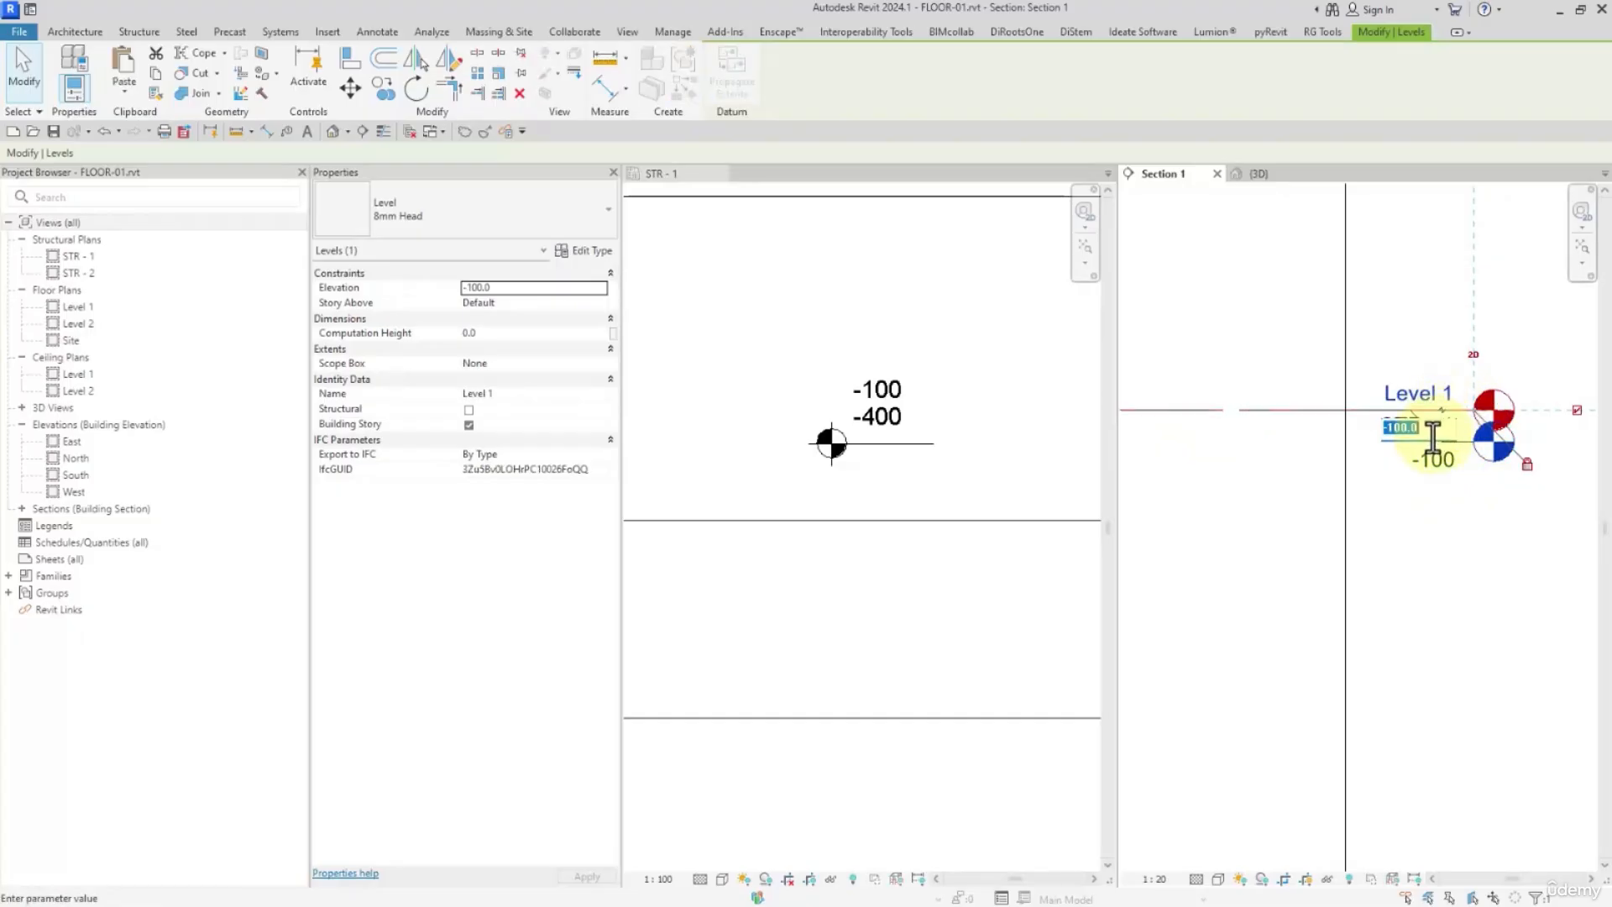
{"action": "key", "text": "Return"}
{"action": "left_click", "coordinate": [1461, 601]}
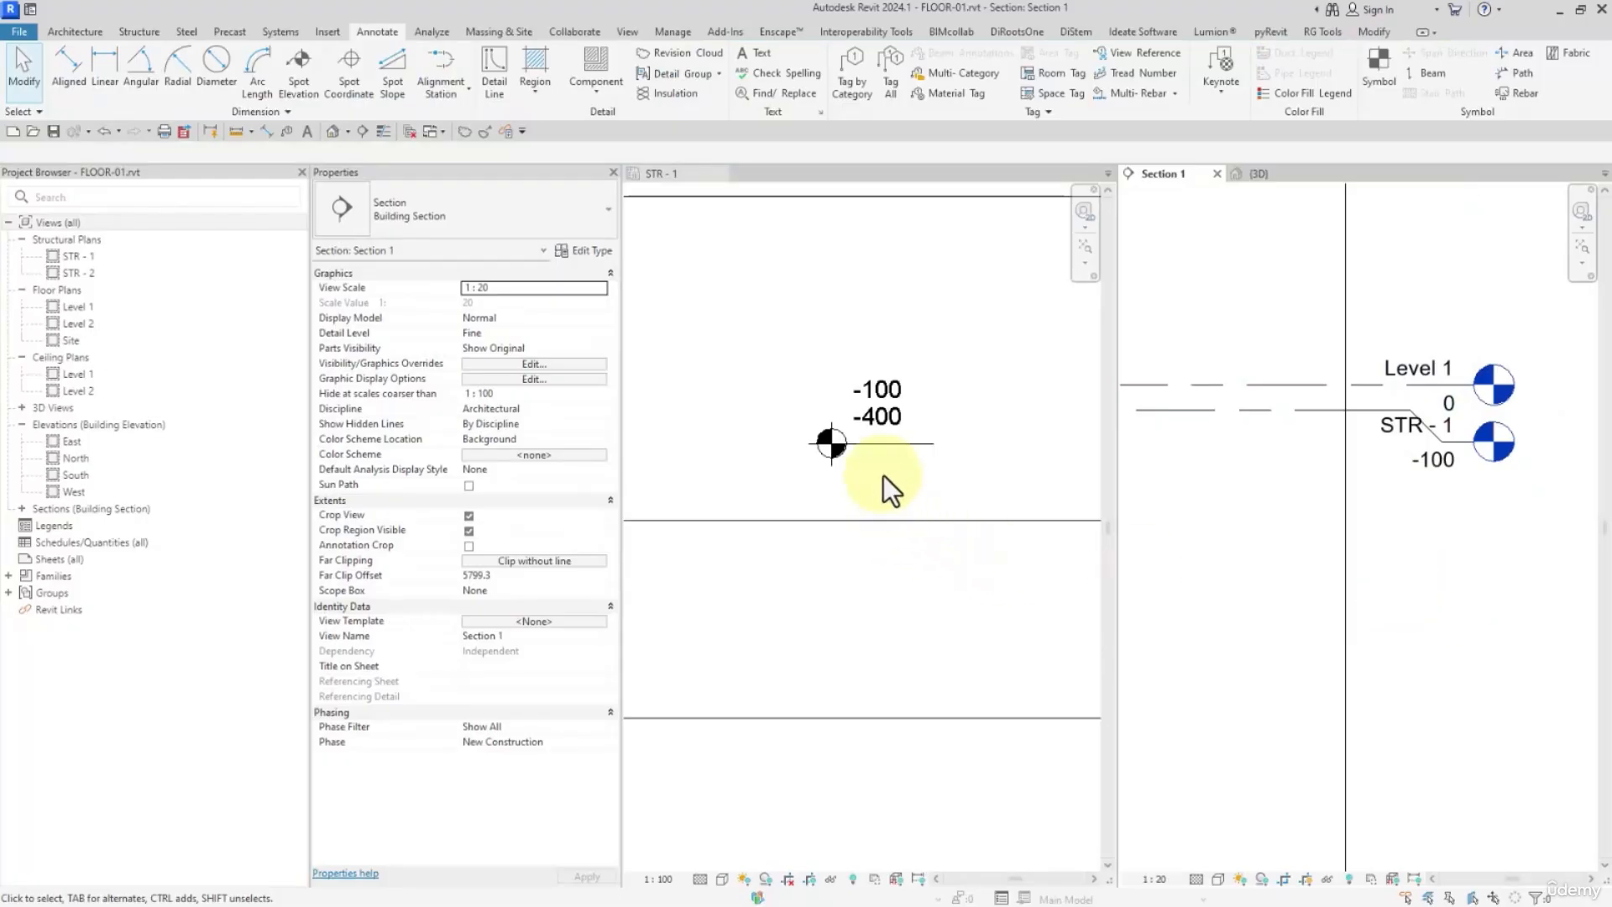
{"action": "scroll", "coordinate": [871, 429], "scroll_direction": "down", "scroll_amount": 3}
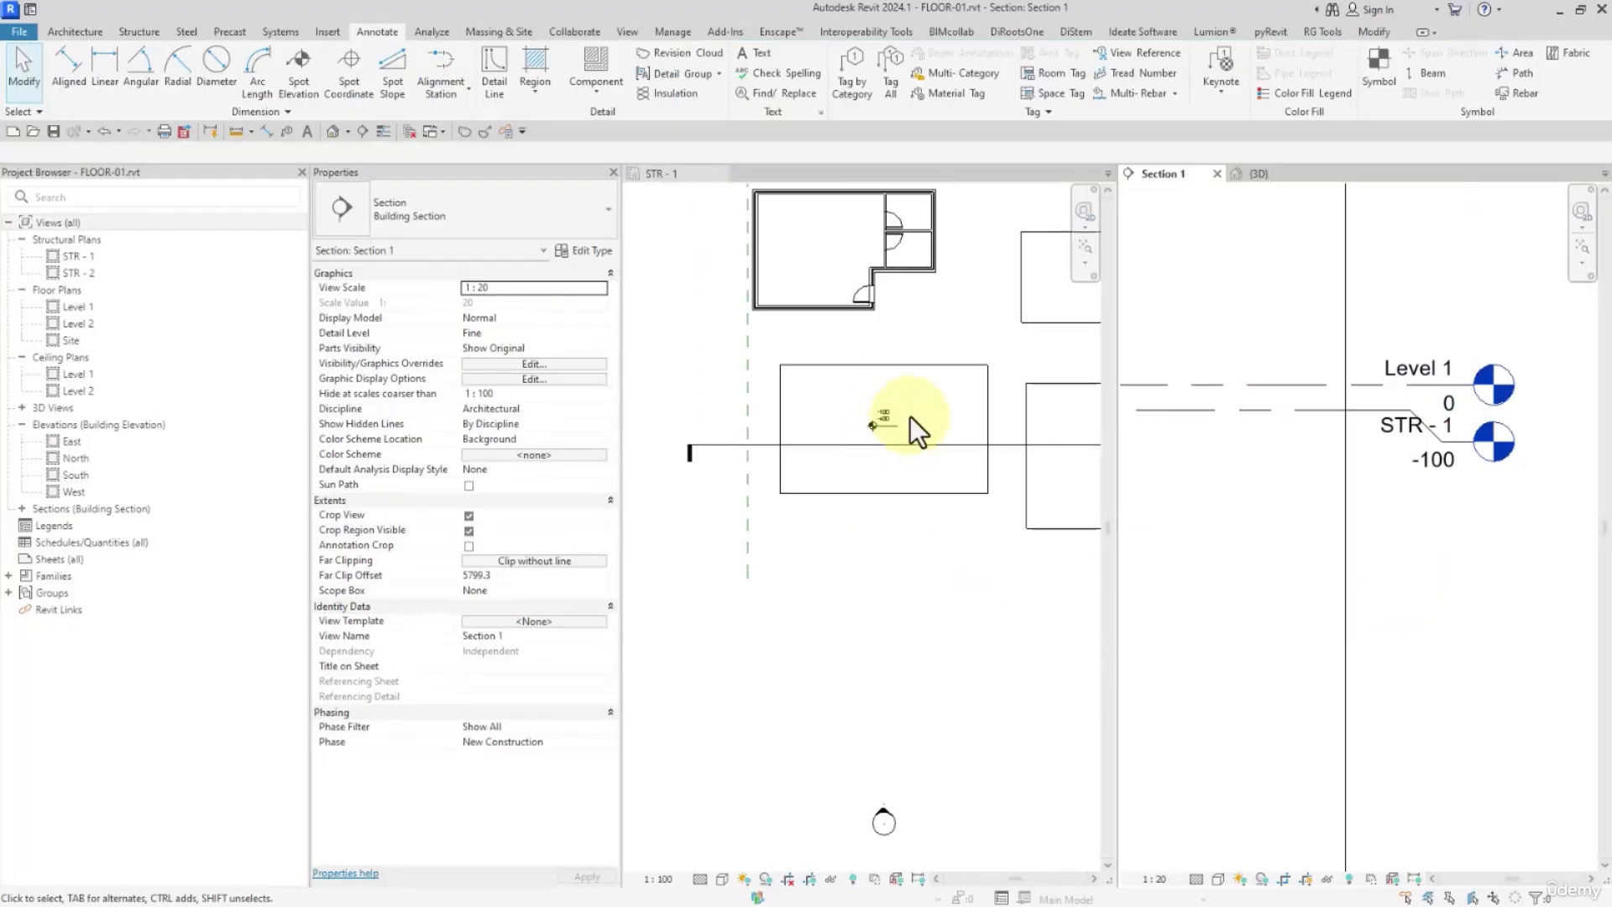
Change the type of the structural floor carrying the spot elevation in STR - 1 to Concrete-Domestic 425mm
{"action": "scroll", "coordinate": [875, 428], "scroll_direction": "up", "scroll_amount": 1}
{"action": "left_click", "coordinate": [900, 502]}
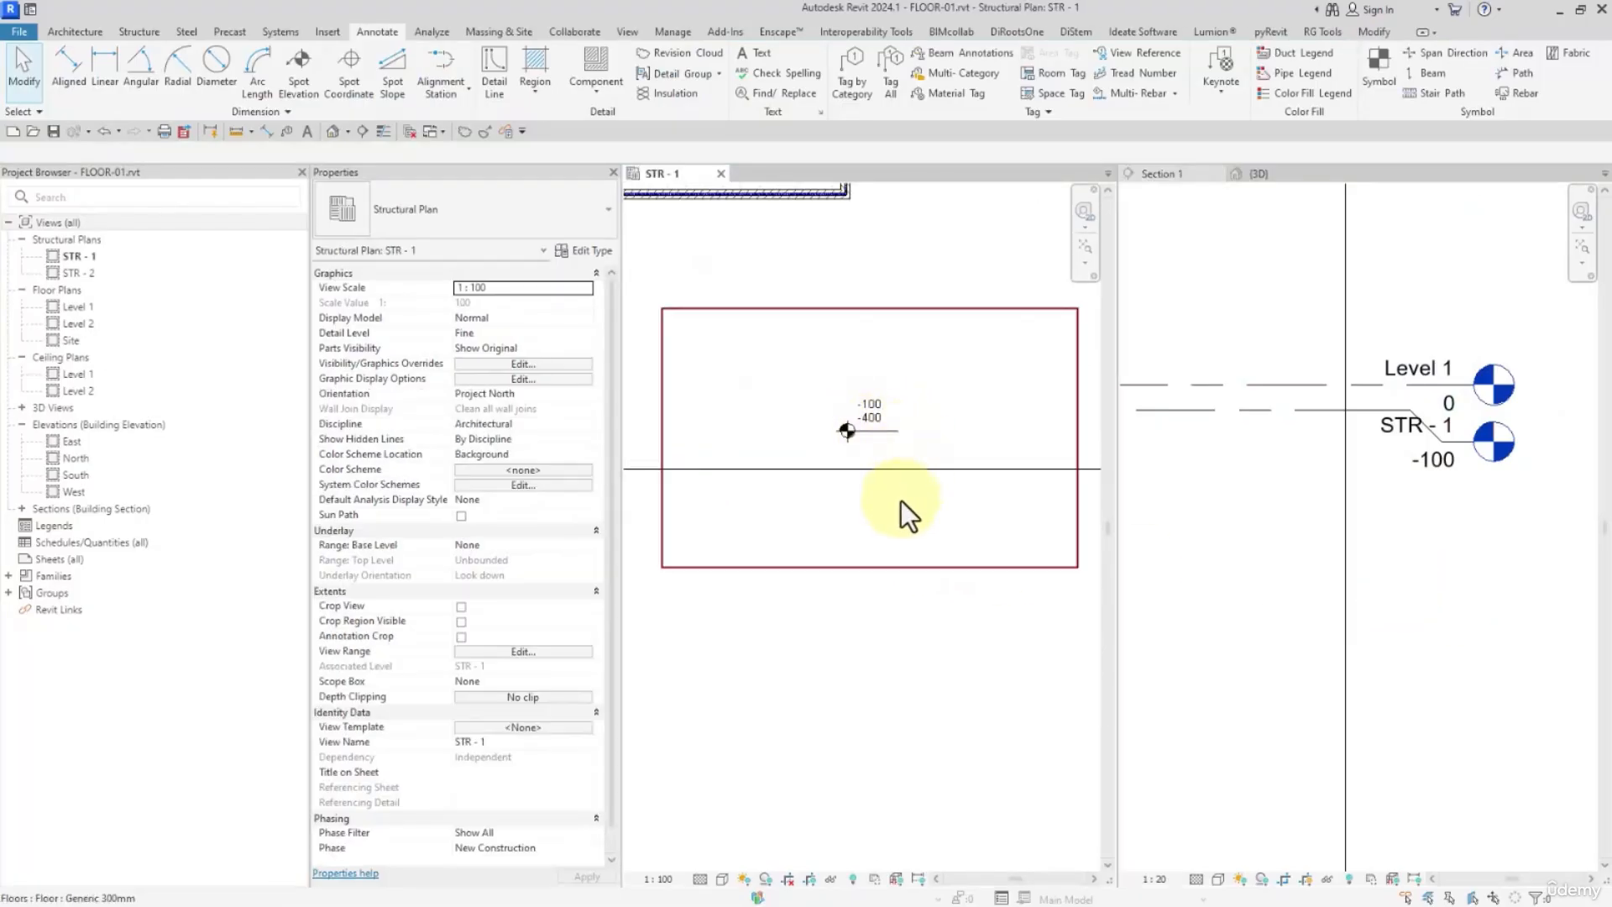
{"action": "left_click", "coordinate": [899, 496]}
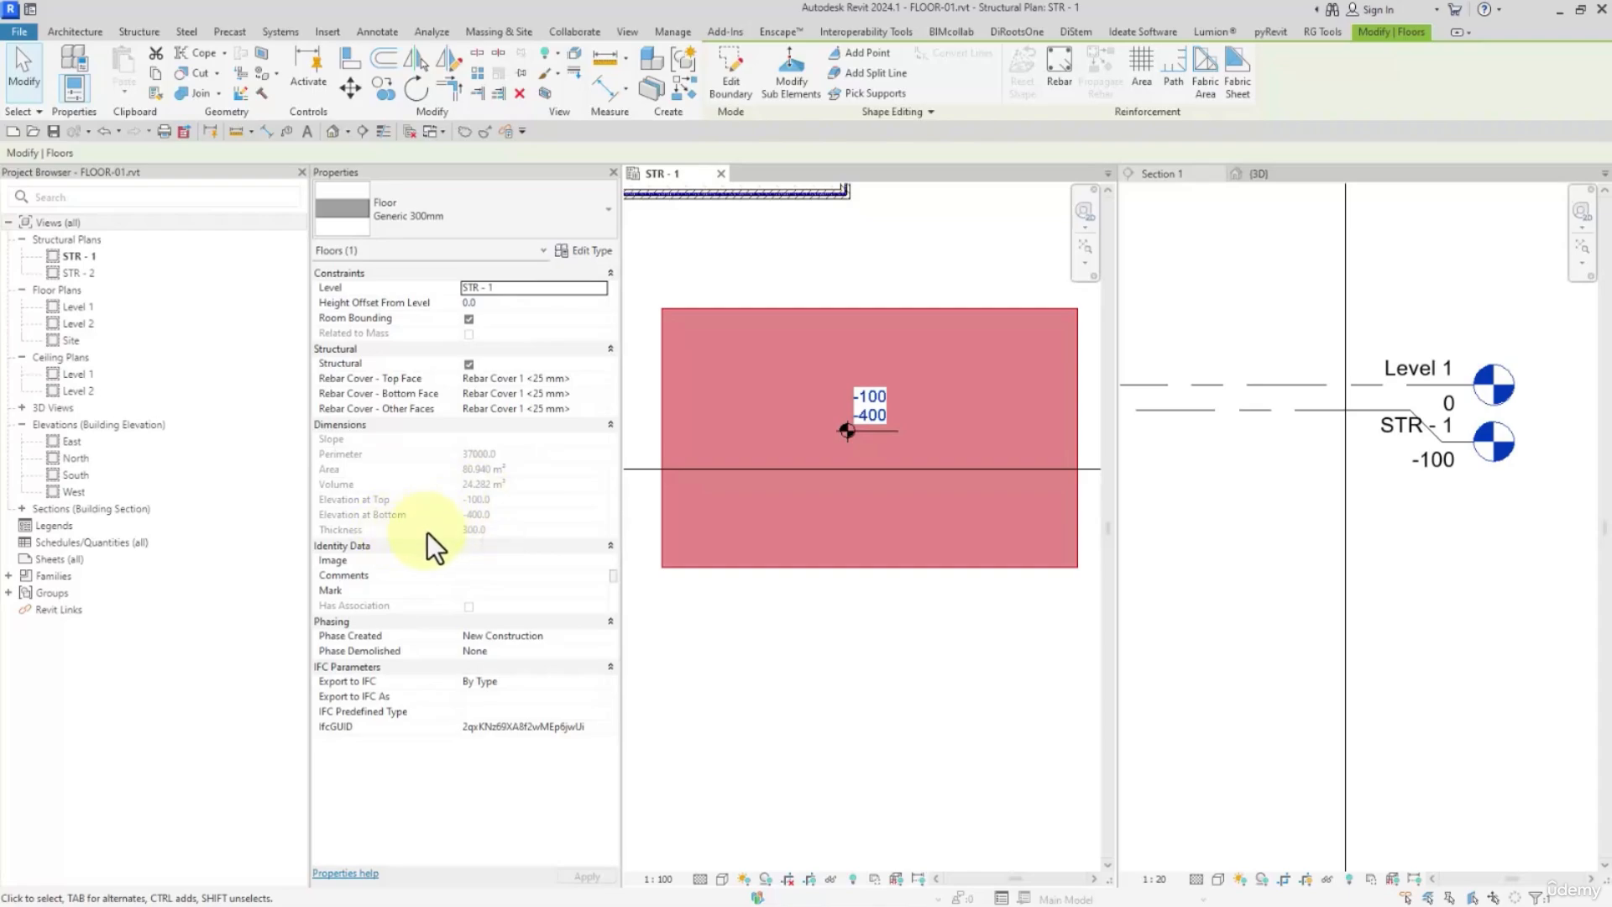
{"action": "left_click", "coordinate": [755, 504]}
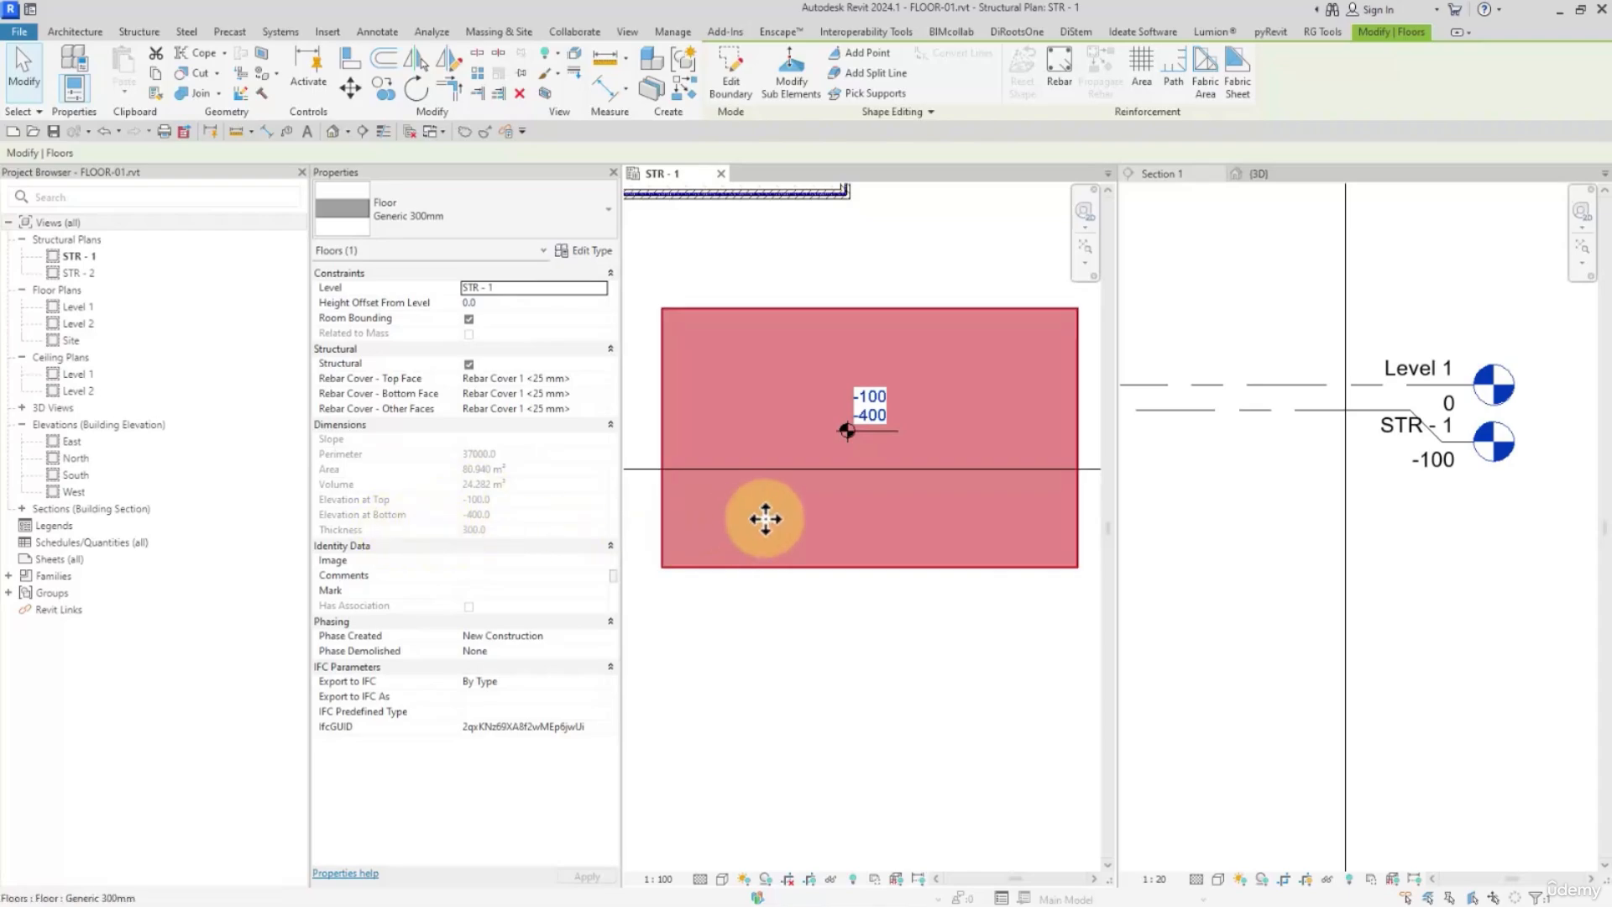
{"action": "left_click", "coordinate": [495, 215]}
{"action": "left_click", "coordinate": [425, 402]}
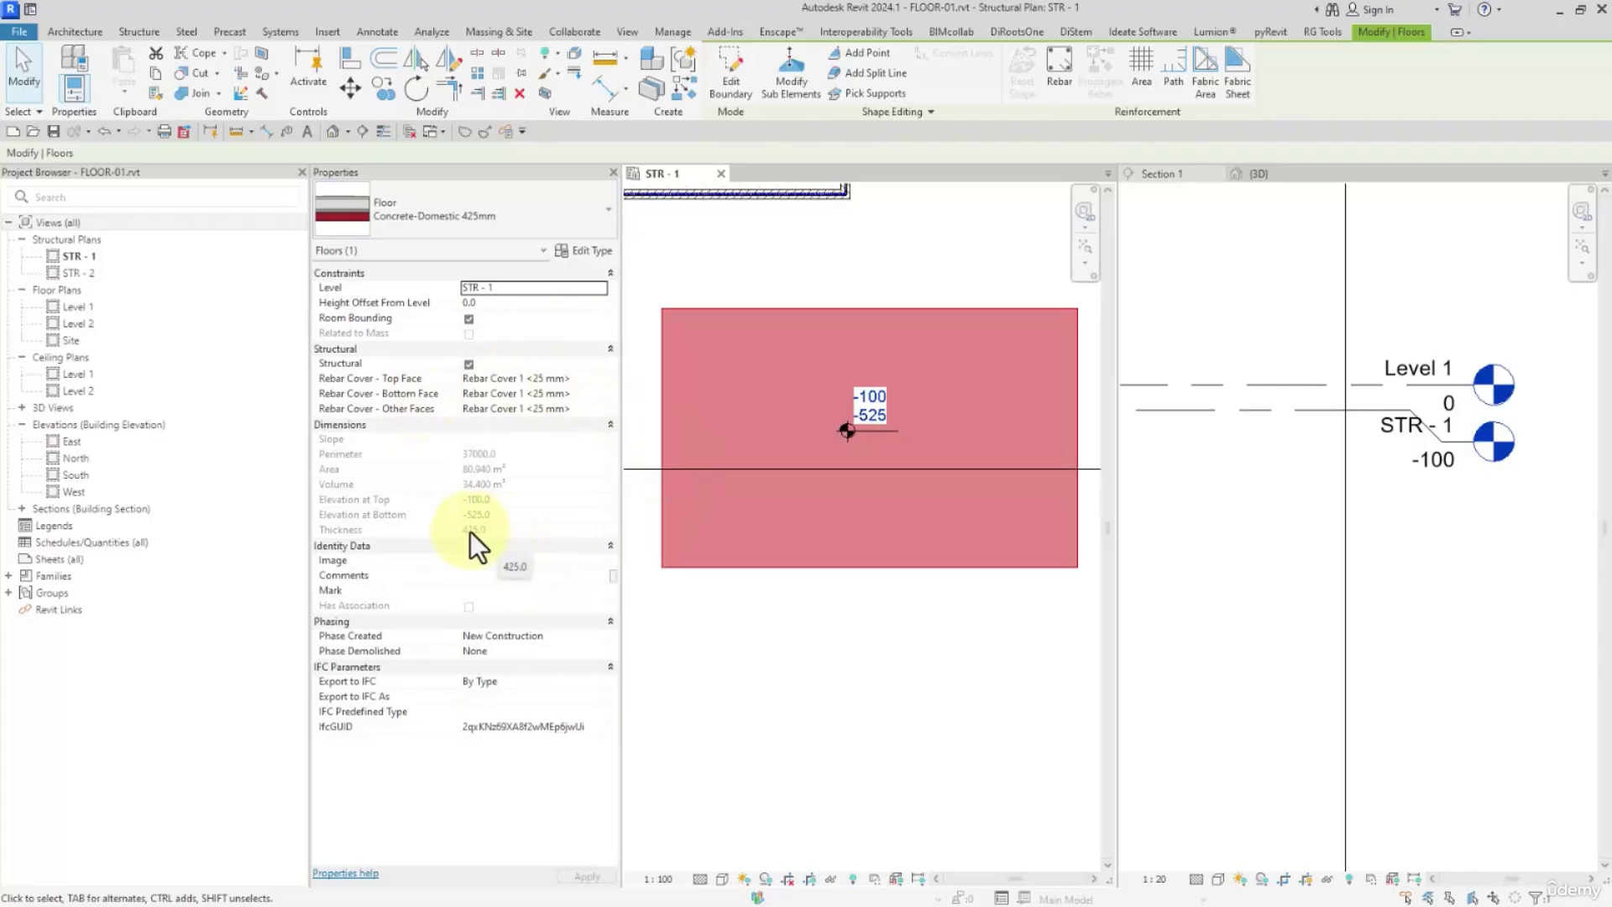
Try the 160mm Concrete With 50mm Metal Deck type on the floor and set it back to Generic 300mm
{"action": "left_click", "coordinate": [465, 220]}
{"action": "left_click", "coordinate": [407, 301]}
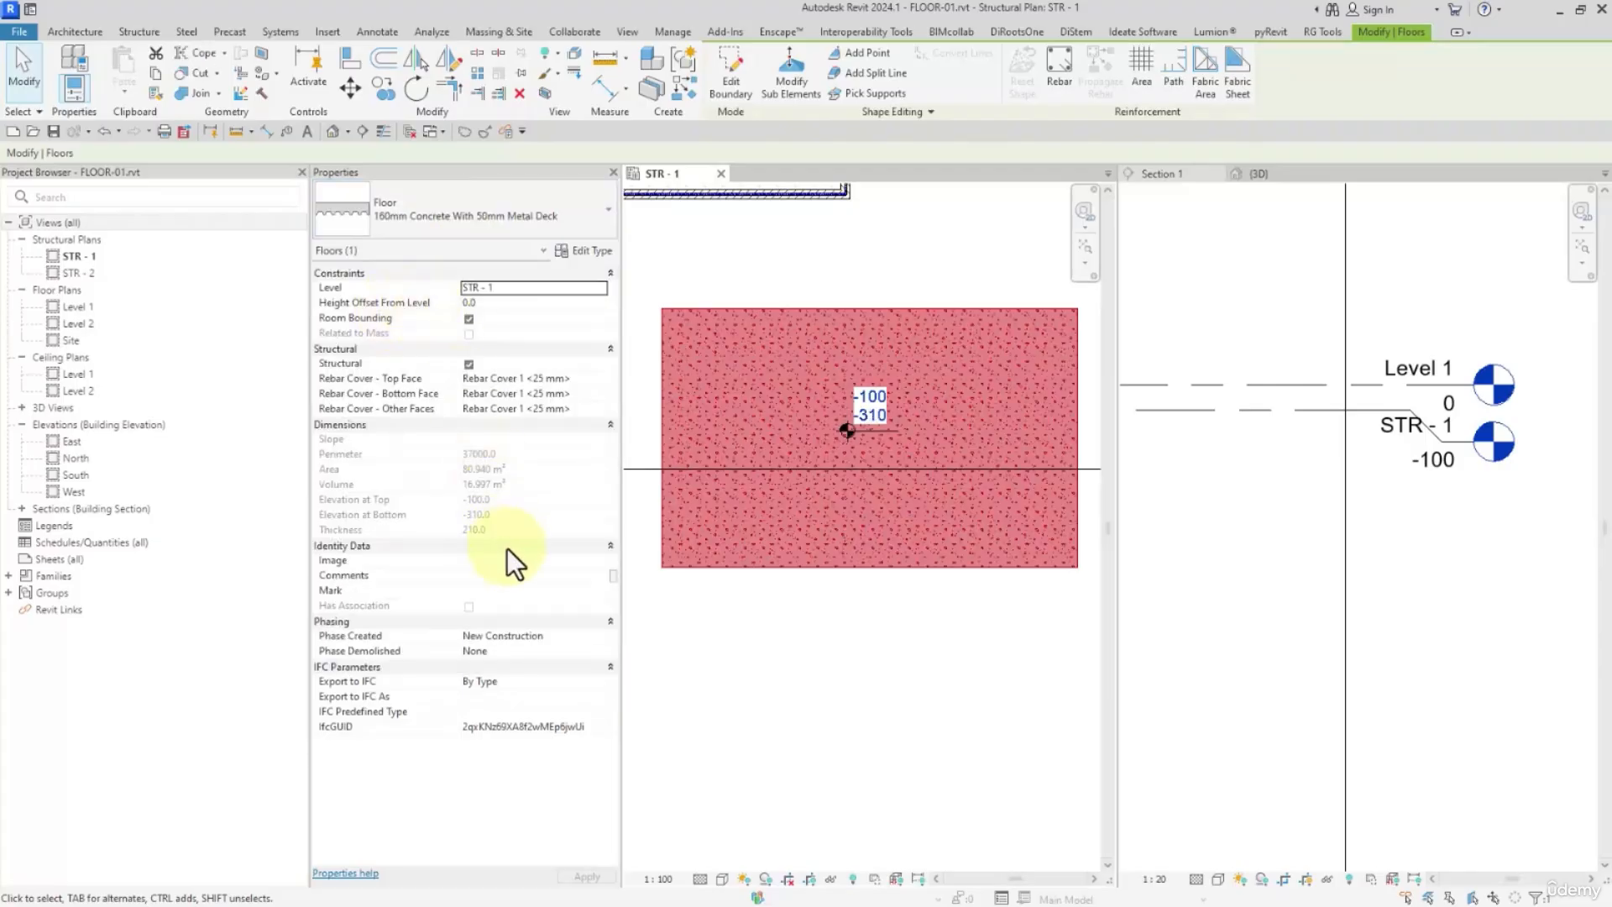
{"action": "left_click", "coordinate": [482, 217]}
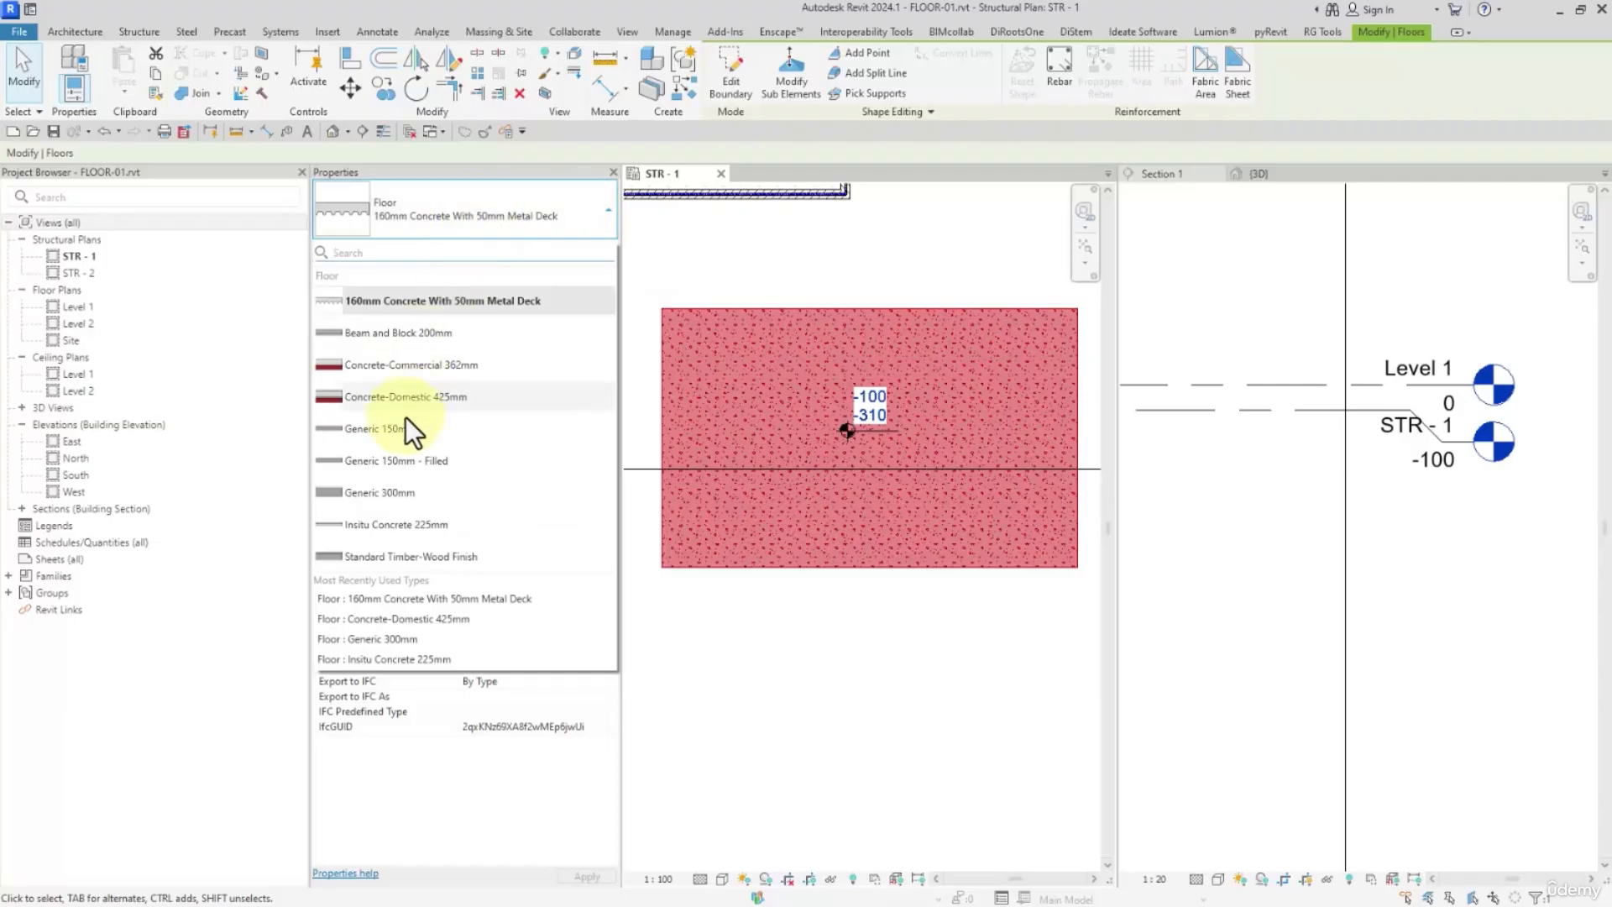
{"action": "left_click", "coordinate": [380, 494]}
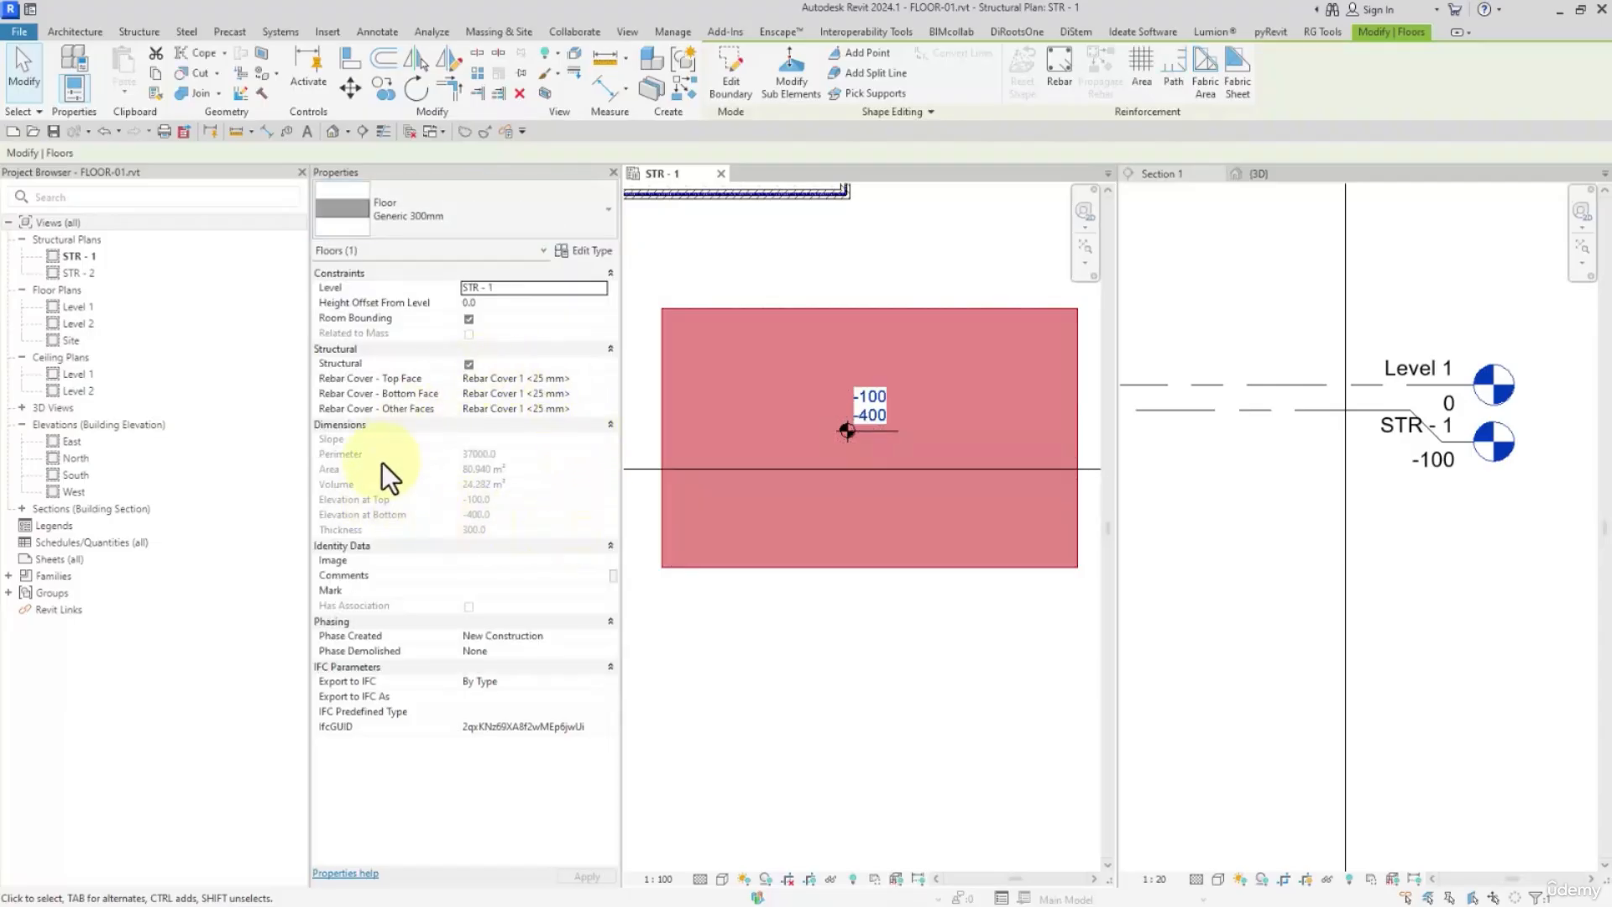
Review the structural floor's Image, Comments, Mark and Has Association properties, and deselect the floor
{"action": "left_click", "coordinate": [532, 562]}
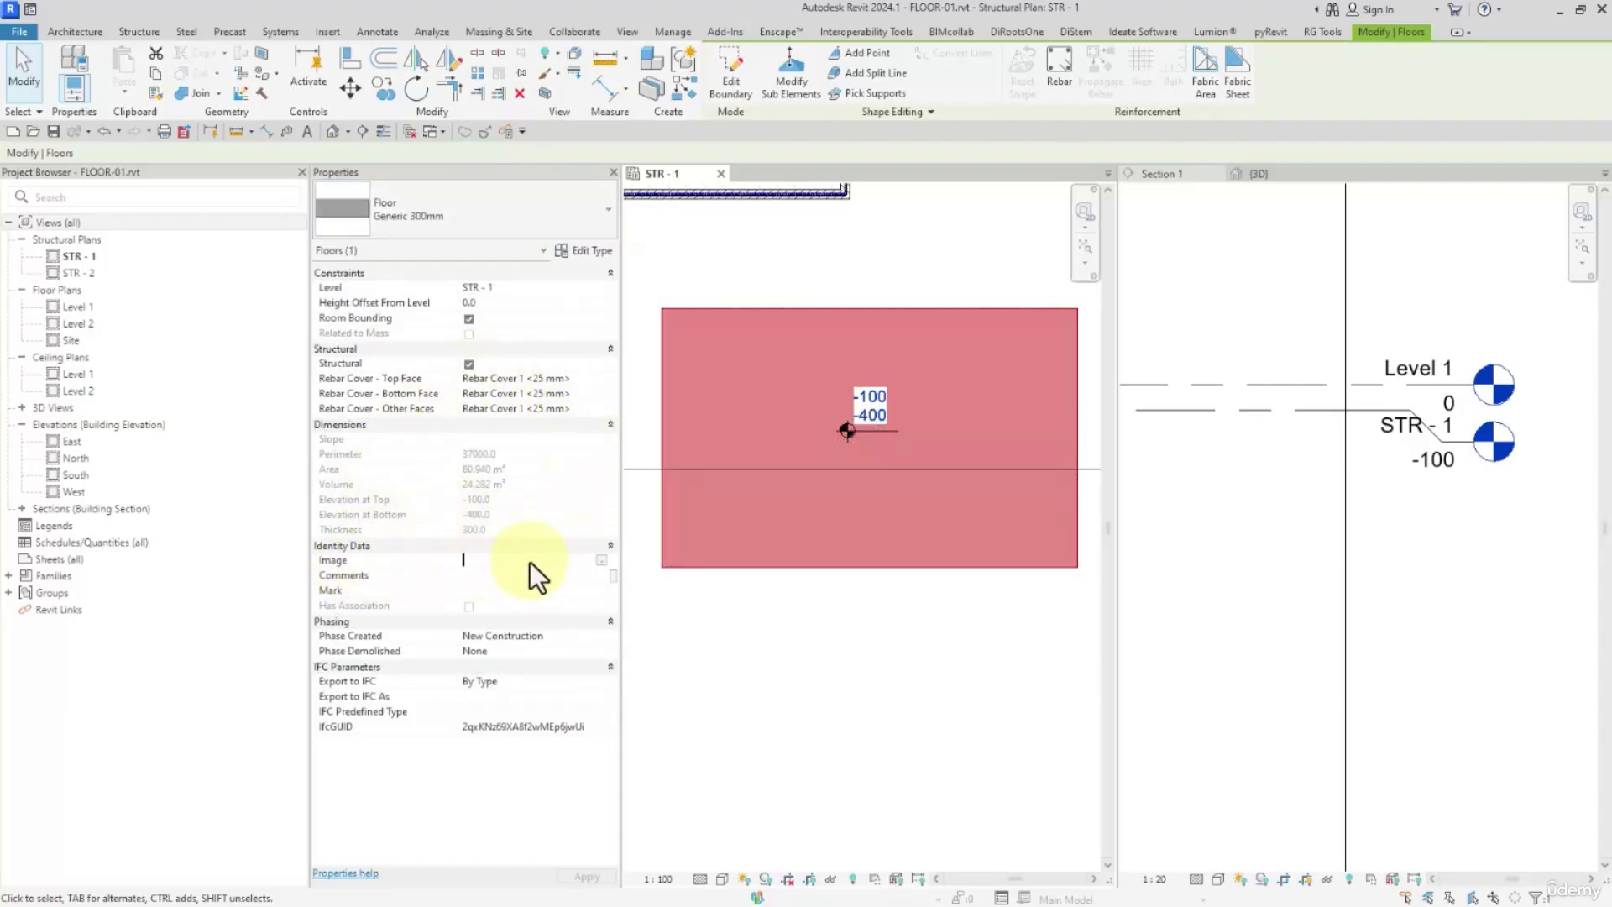
{"action": "left_click", "coordinate": [497, 578]}
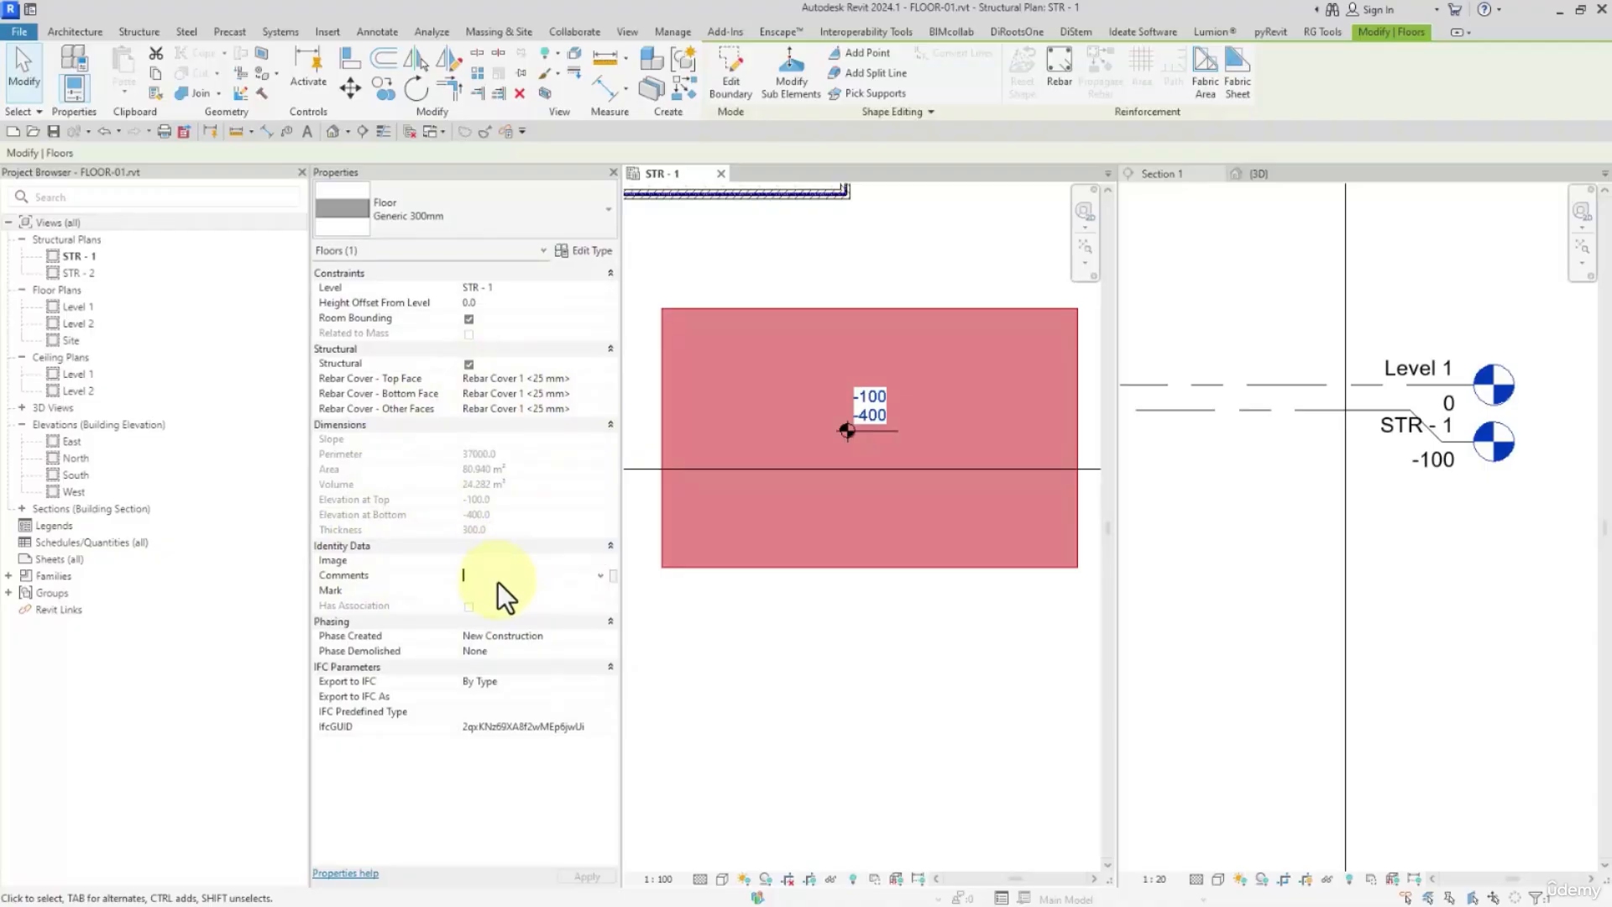
{"action": "left_click", "coordinate": [460, 591]}
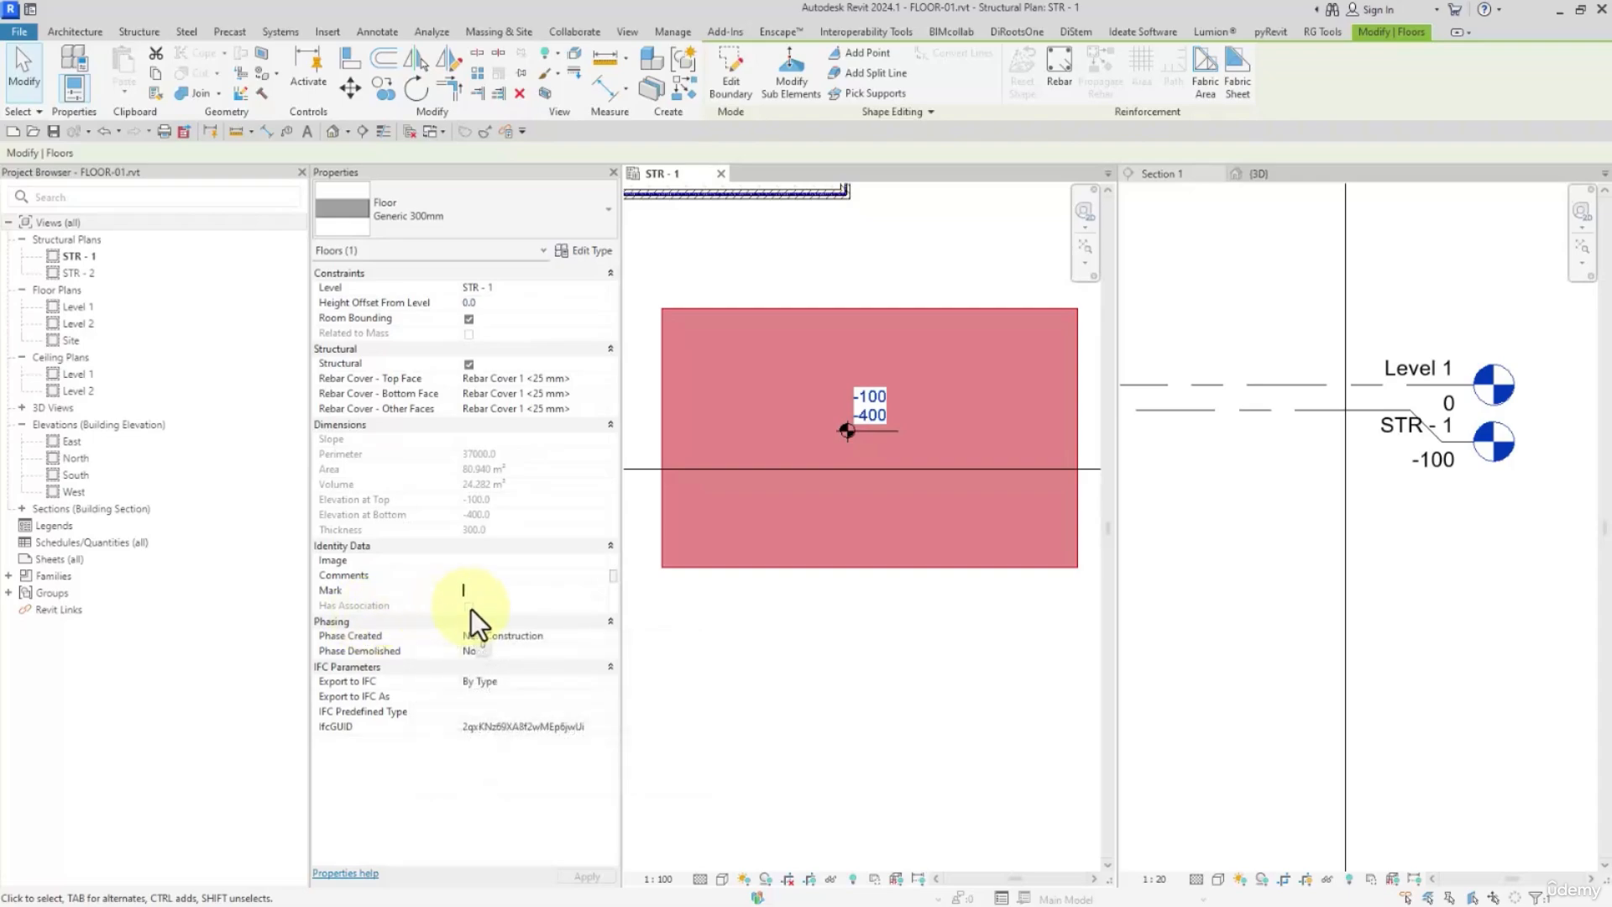
{"action": "left_click", "coordinate": [808, 657]}
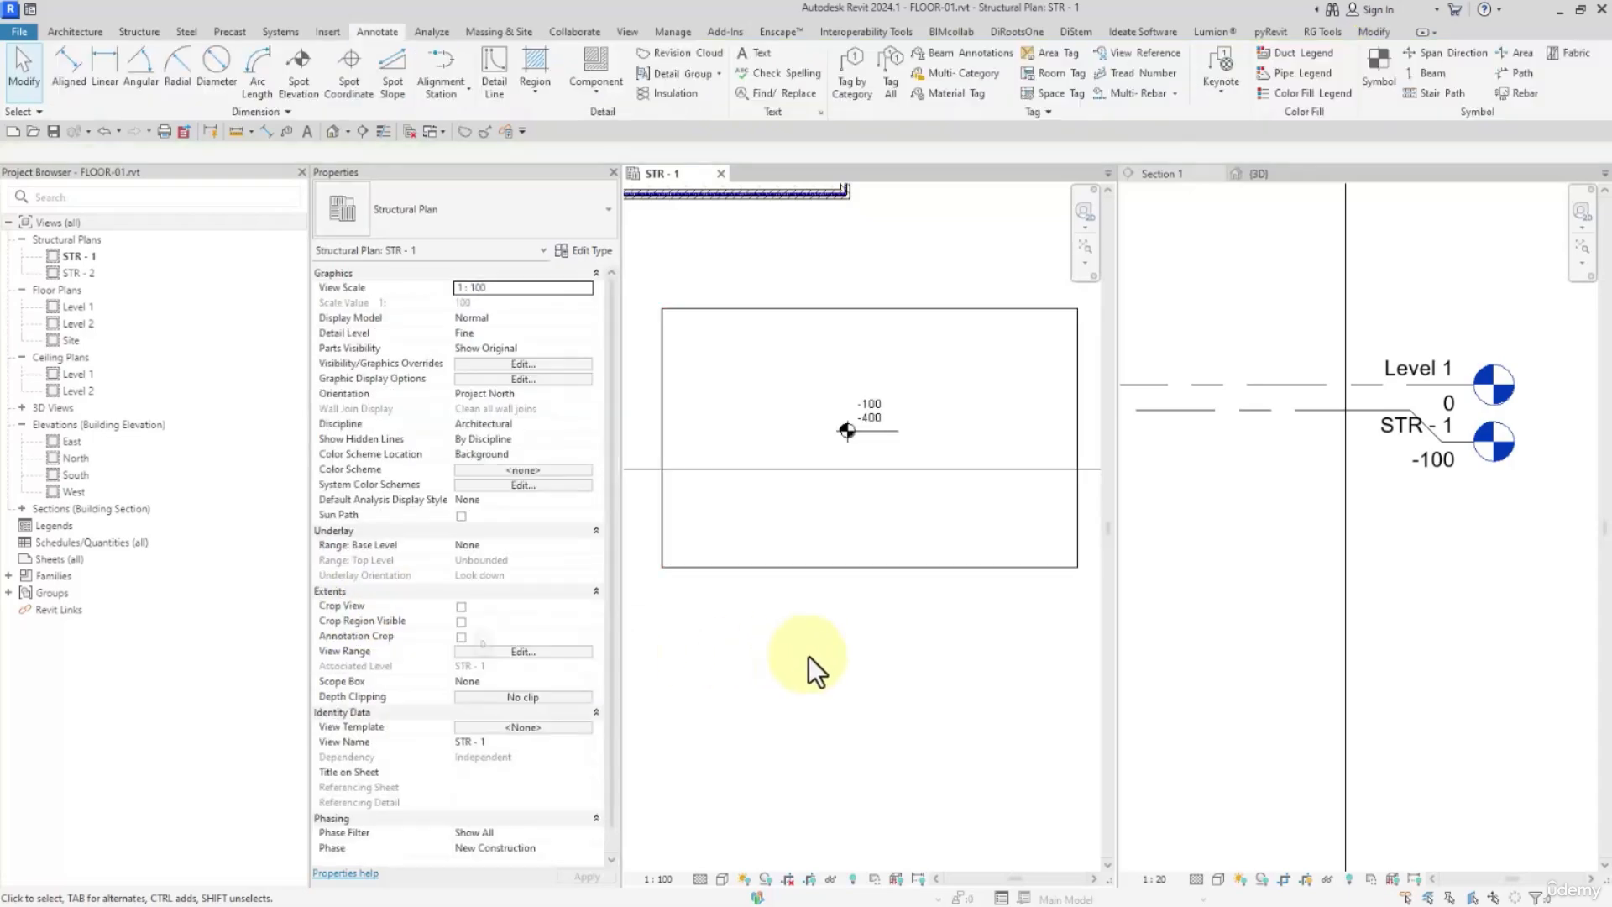
Bring up the 3D view with the floors in sight and open Analytical Automation clear of the model
{"action": "left_click", "coordinate": [1271, 174]}
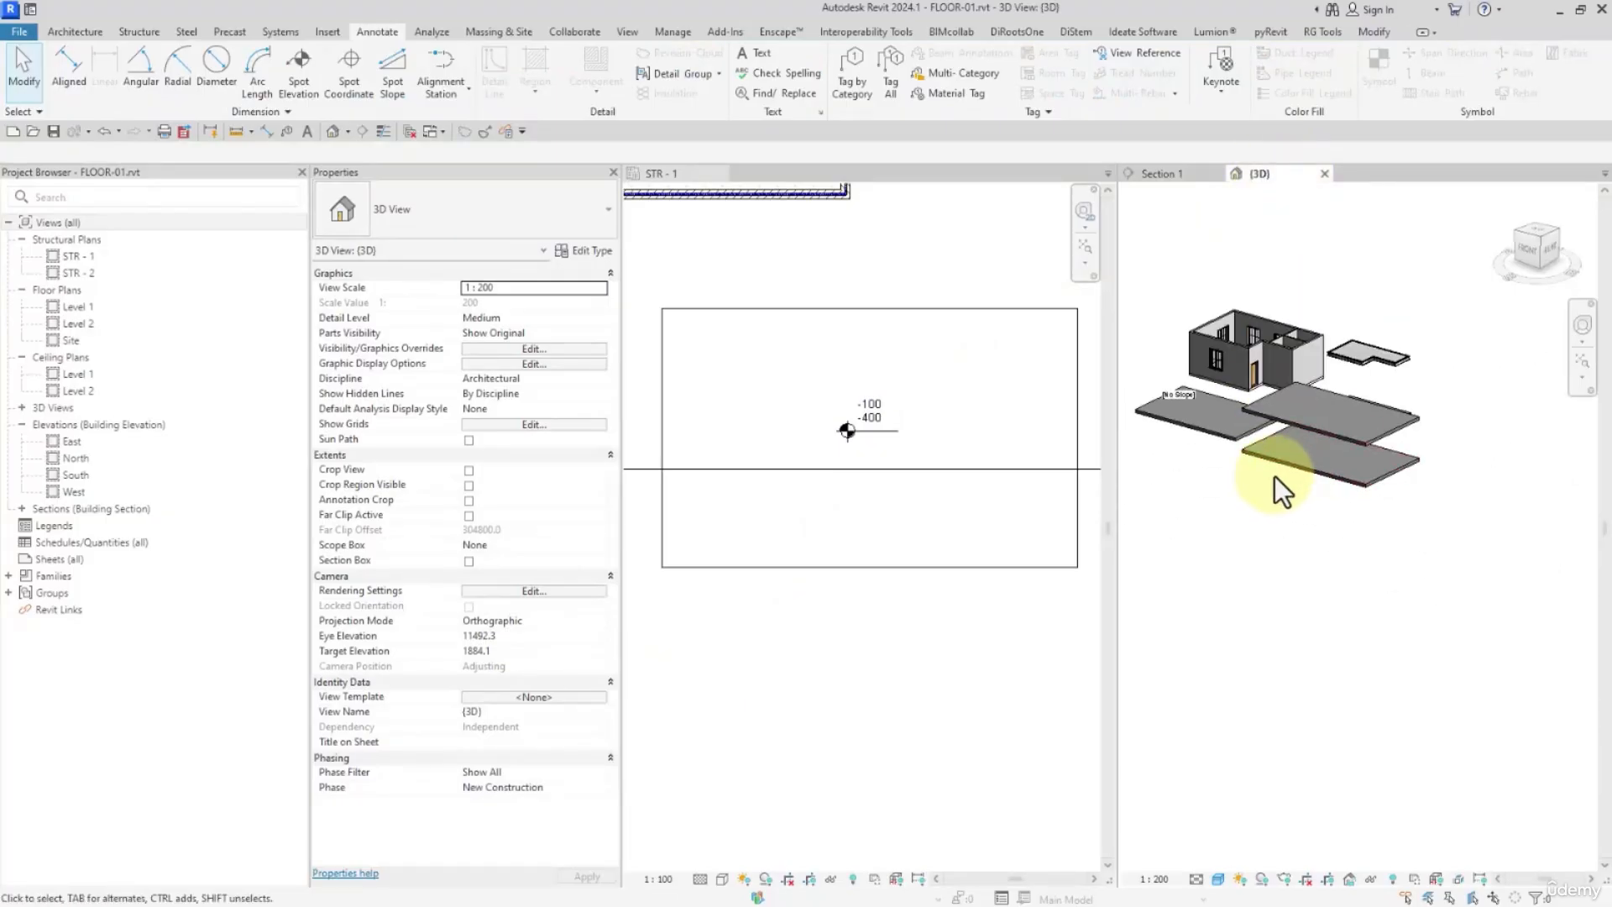
{"action": "middle_click_drag", "start_coordinate": [1275, 479], "coordinate": [1297, 522], "text": "shift"}
{"action": "middle_click_drag", "start_coordinate": [1278, 539], "coordinate": [1302, 561]}
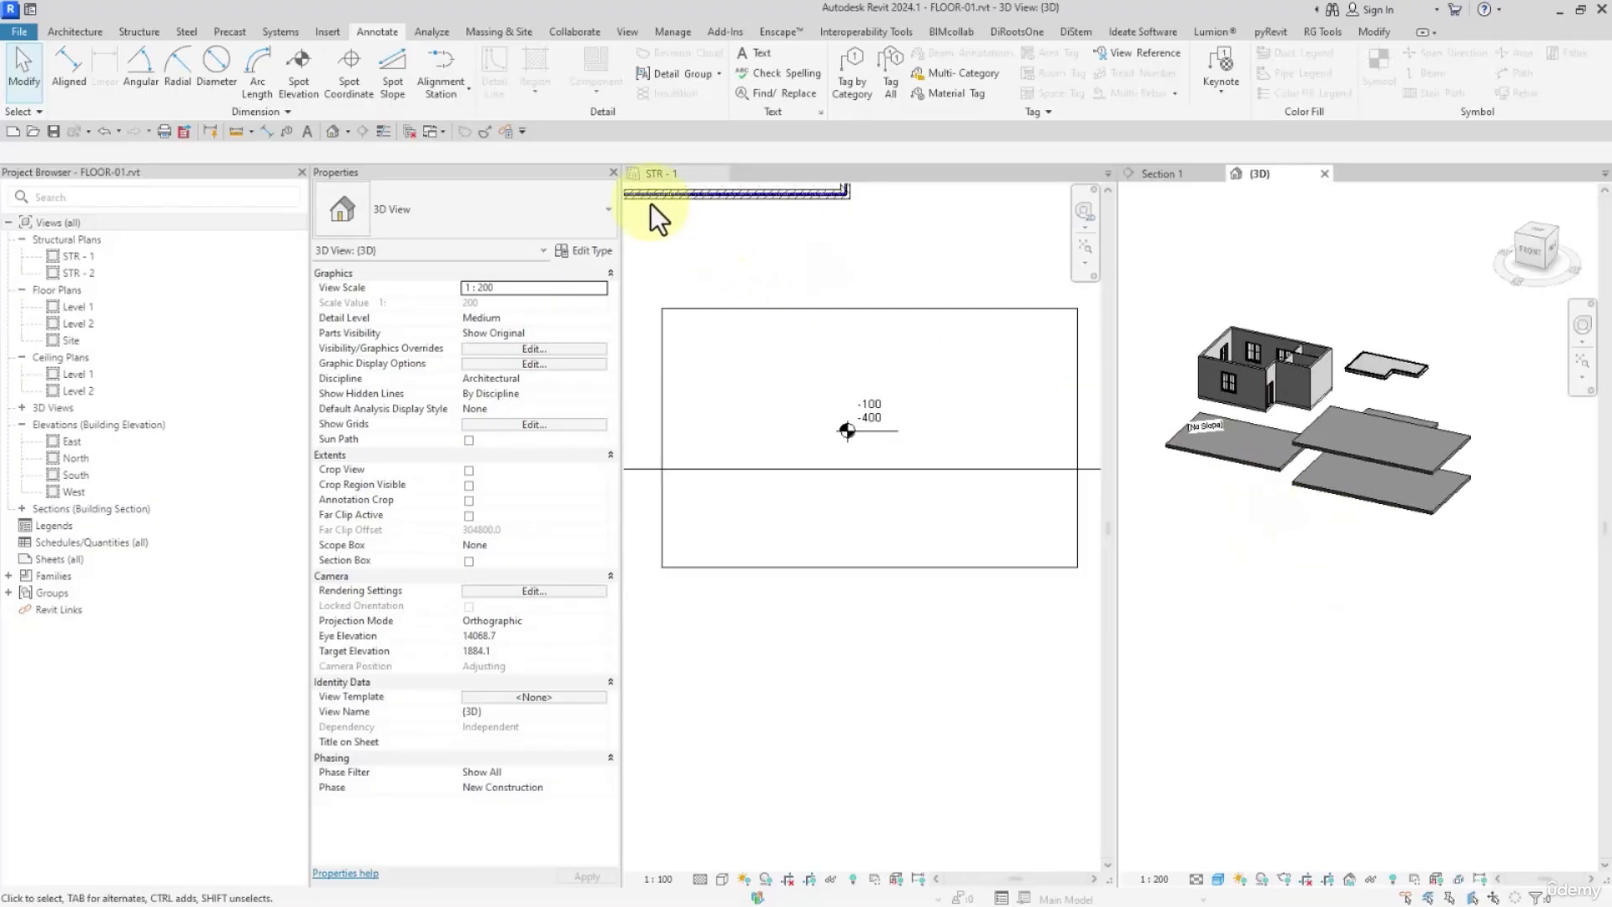
{"action": "left_click", "coordinate": [432, 32]}
{"action": "middle_click_drag", "start_coordinate": [1290, 503], "coordinate": [1306, 486]}
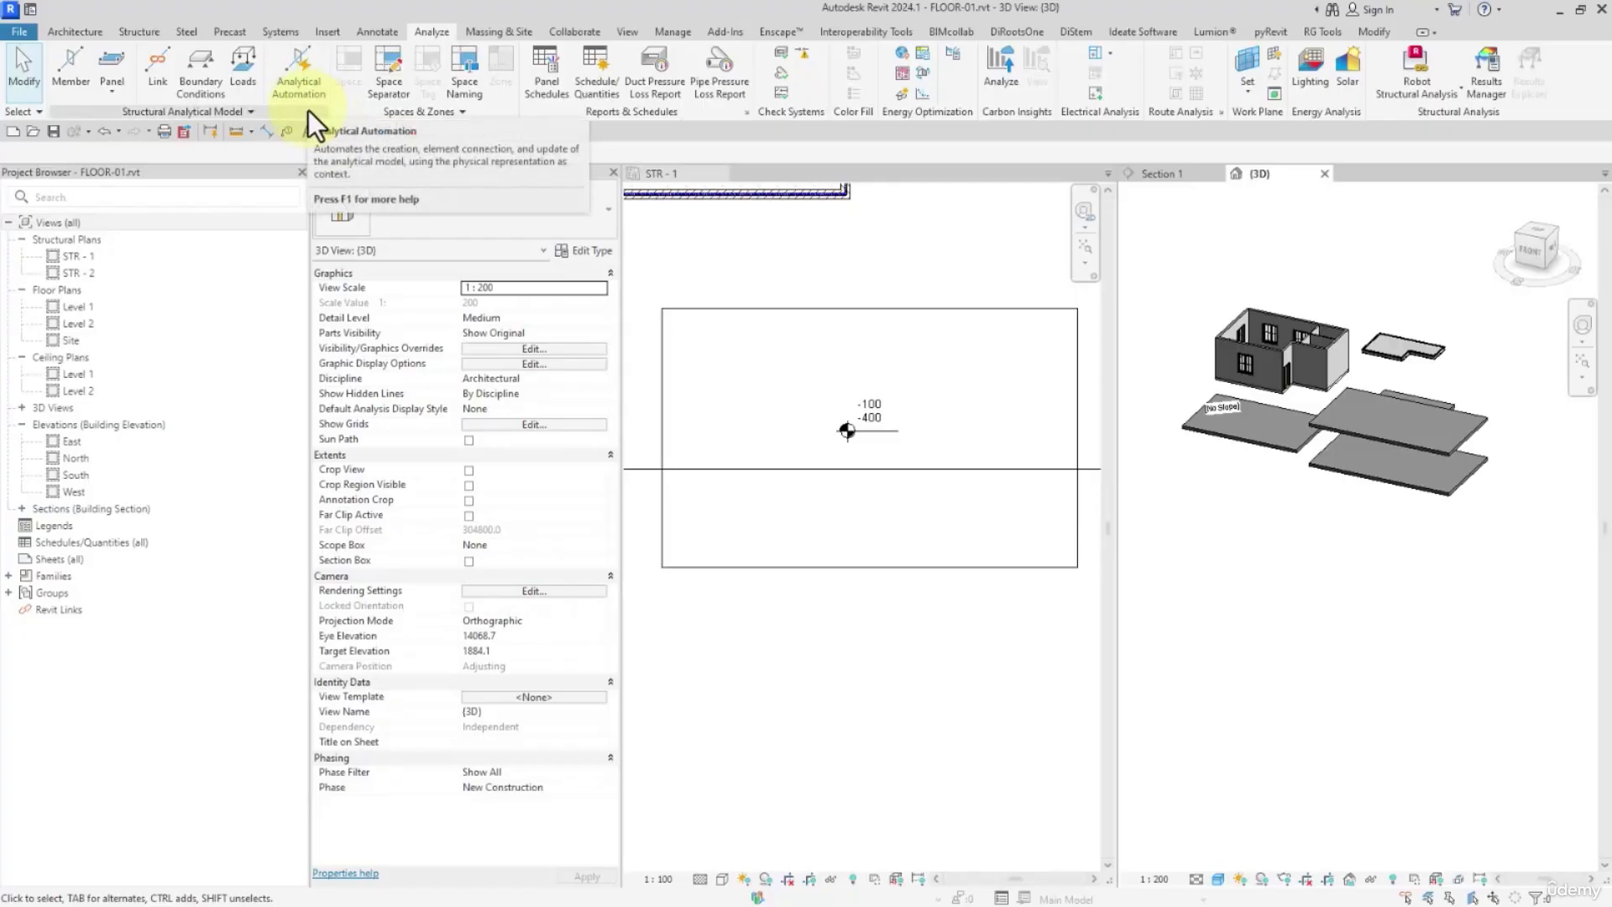
{"action": "left_click", "coordinate": [293, 71]}
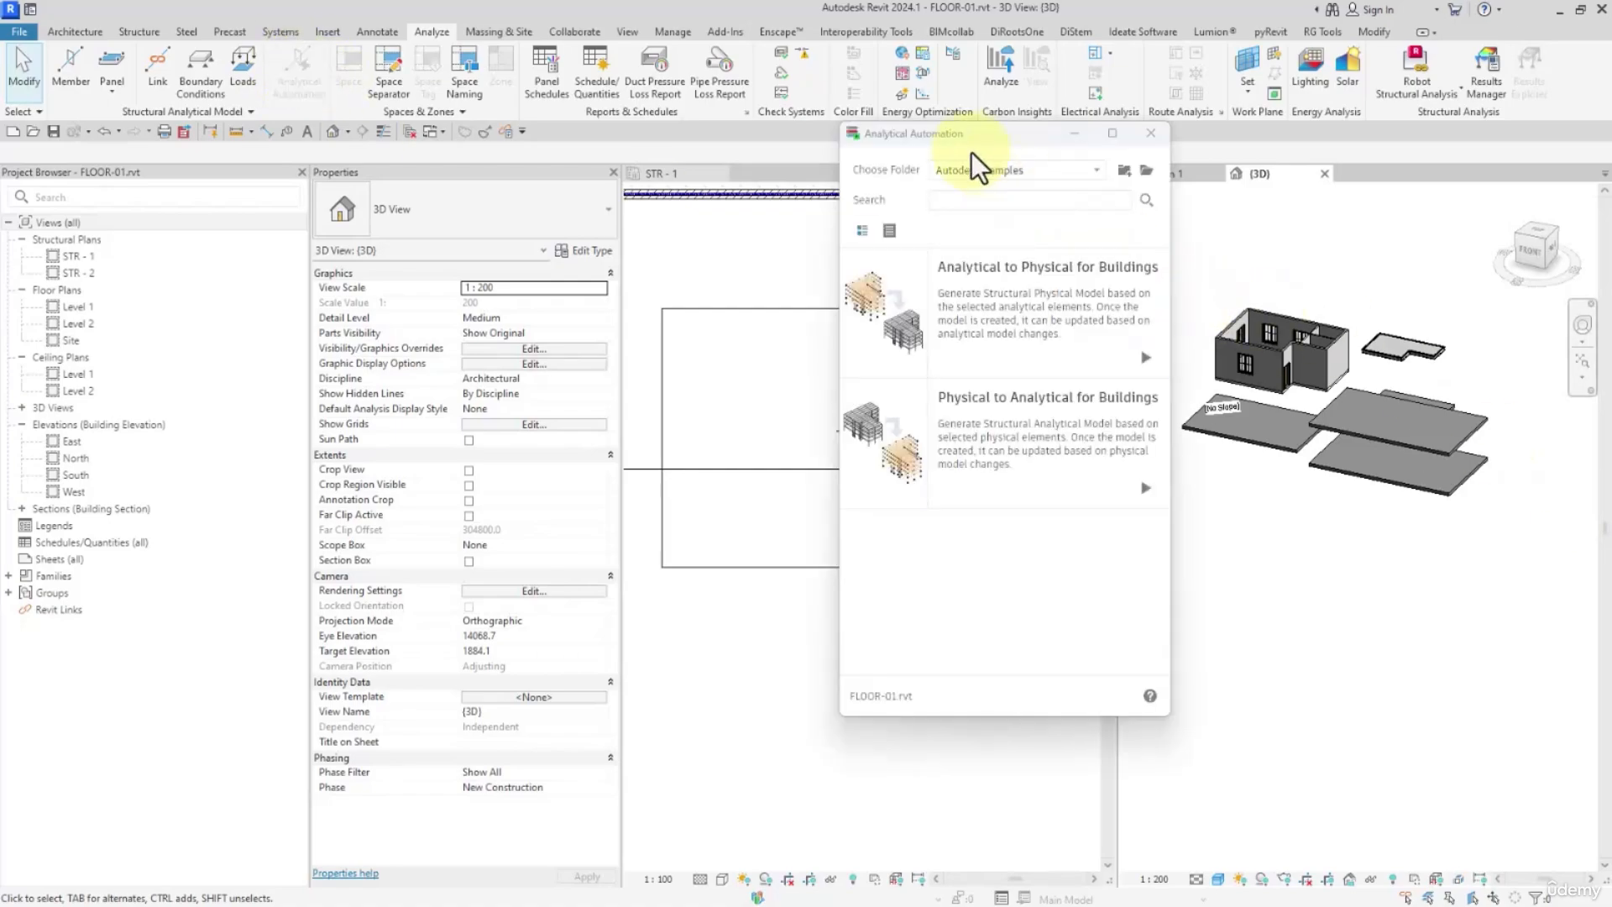
{"action": "left_click_drag", "start_coordinate": [958, 139], "coordinate": [281, 96]}
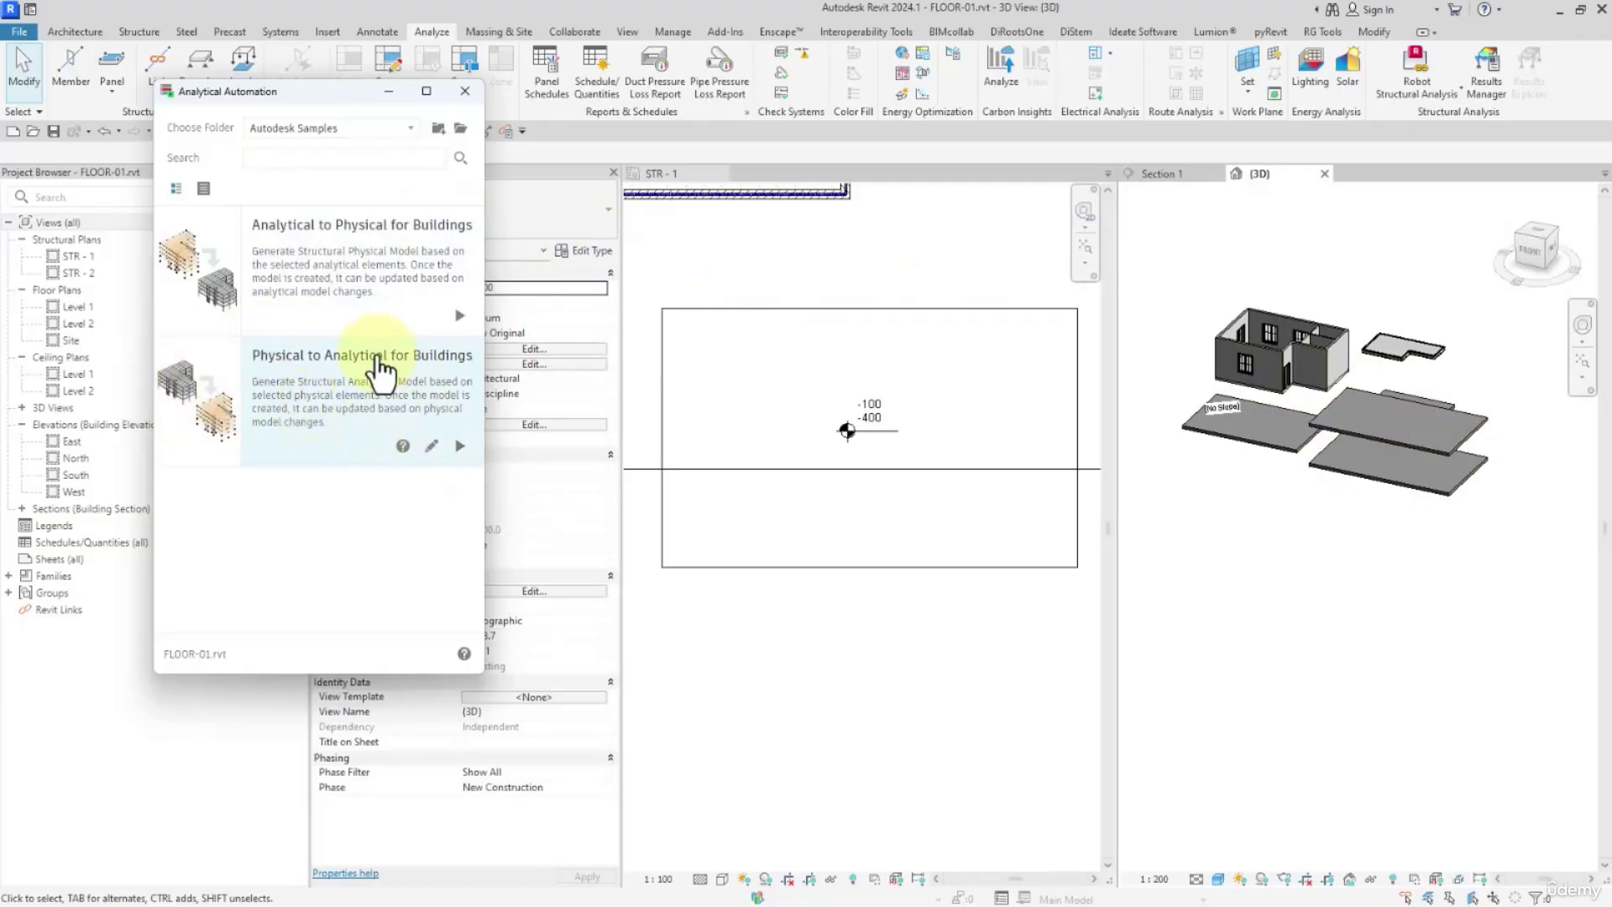
Run Physical to Analytical for Buildings on the four floors beside the building in the 3D view, and close Analytical Automation
{"action": "left_click", "coordinate": [460, 447]}
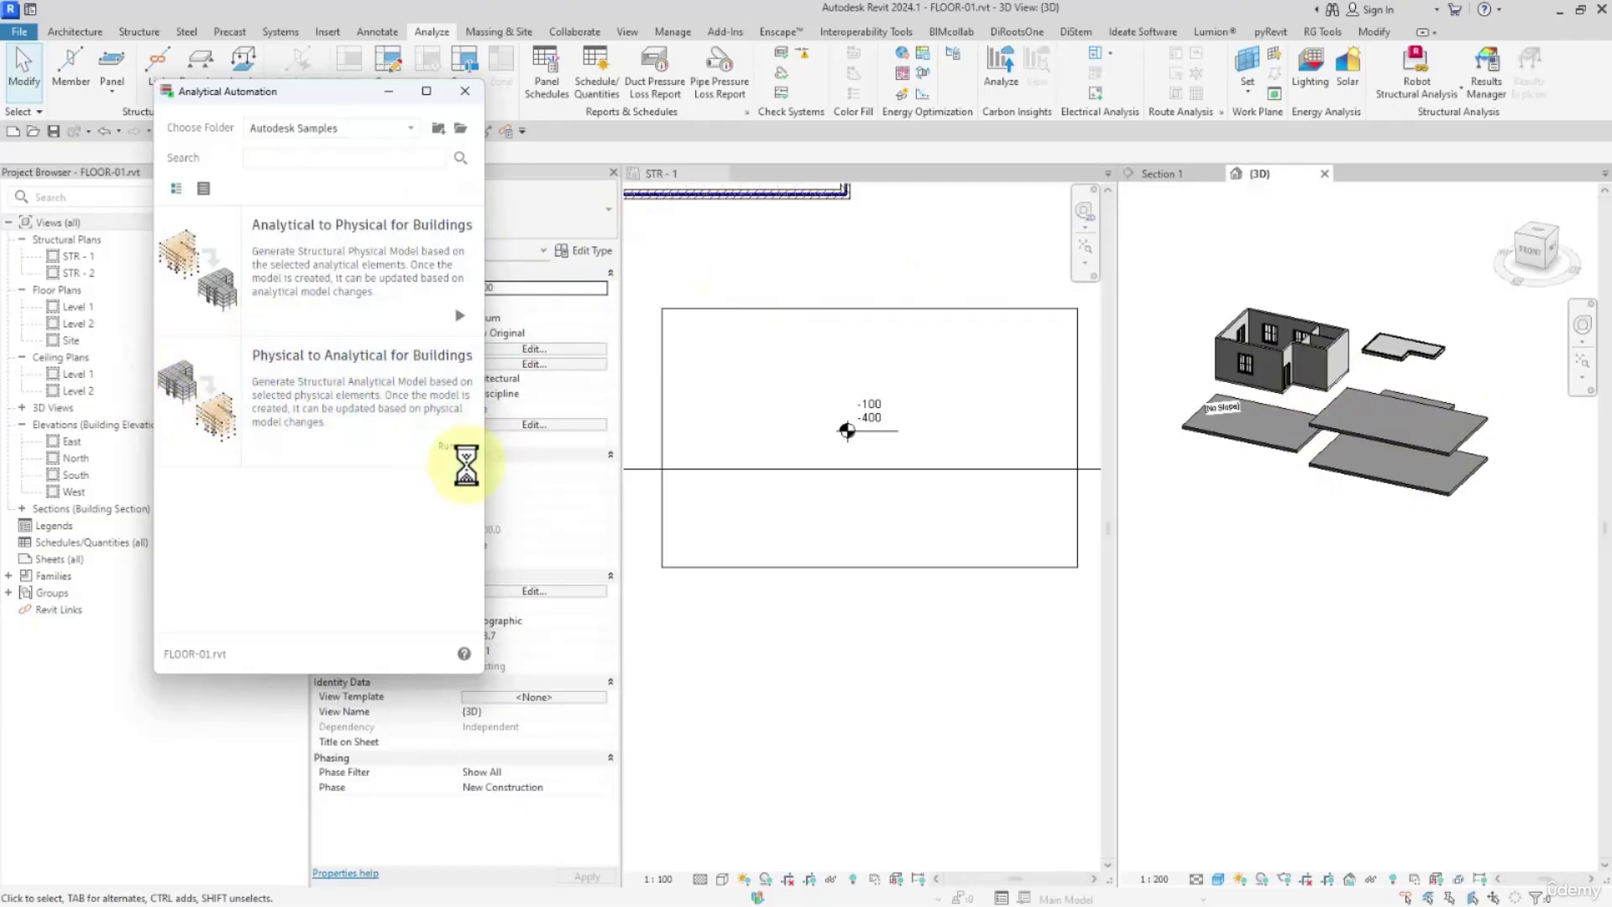
{"action": "left_click", "coordinate": [438, 318]}
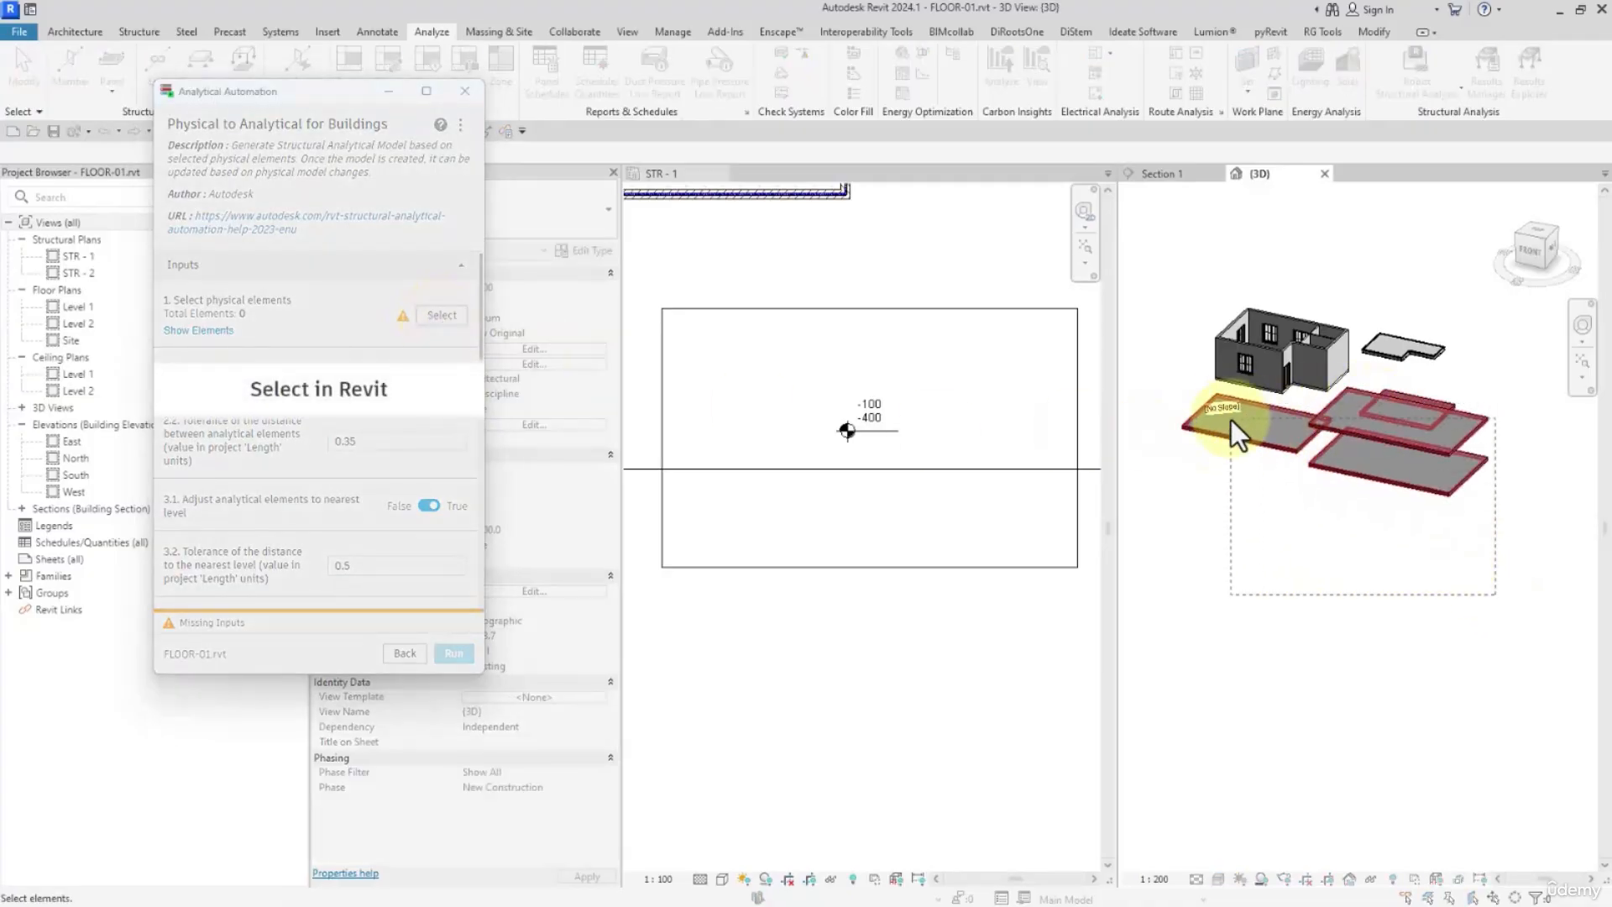
{"action": "left_click_drag", "start_coordinate": [1495, 595], "coordinate": [1274, 436]}
{"action": "left_click", "coordinate": [454, 654]}
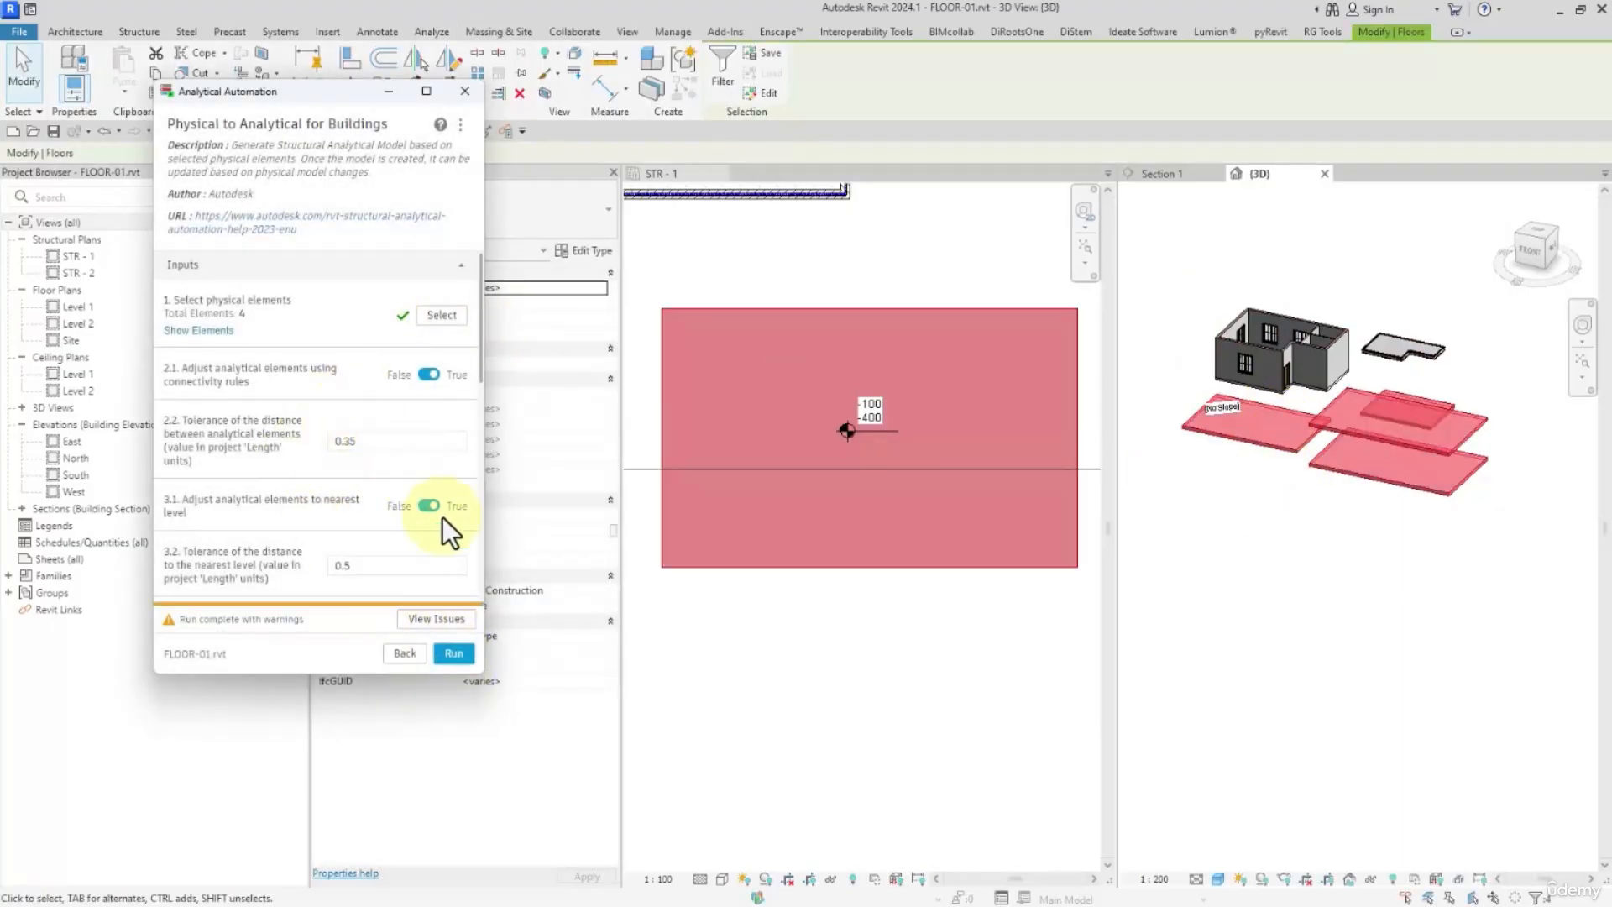
{"action": "left_click", "coordinate": [465, 91]}
Check the Has Association property of the structural floor in STR - 1
{"action": "left_click", "coordinate": [793, 643]}
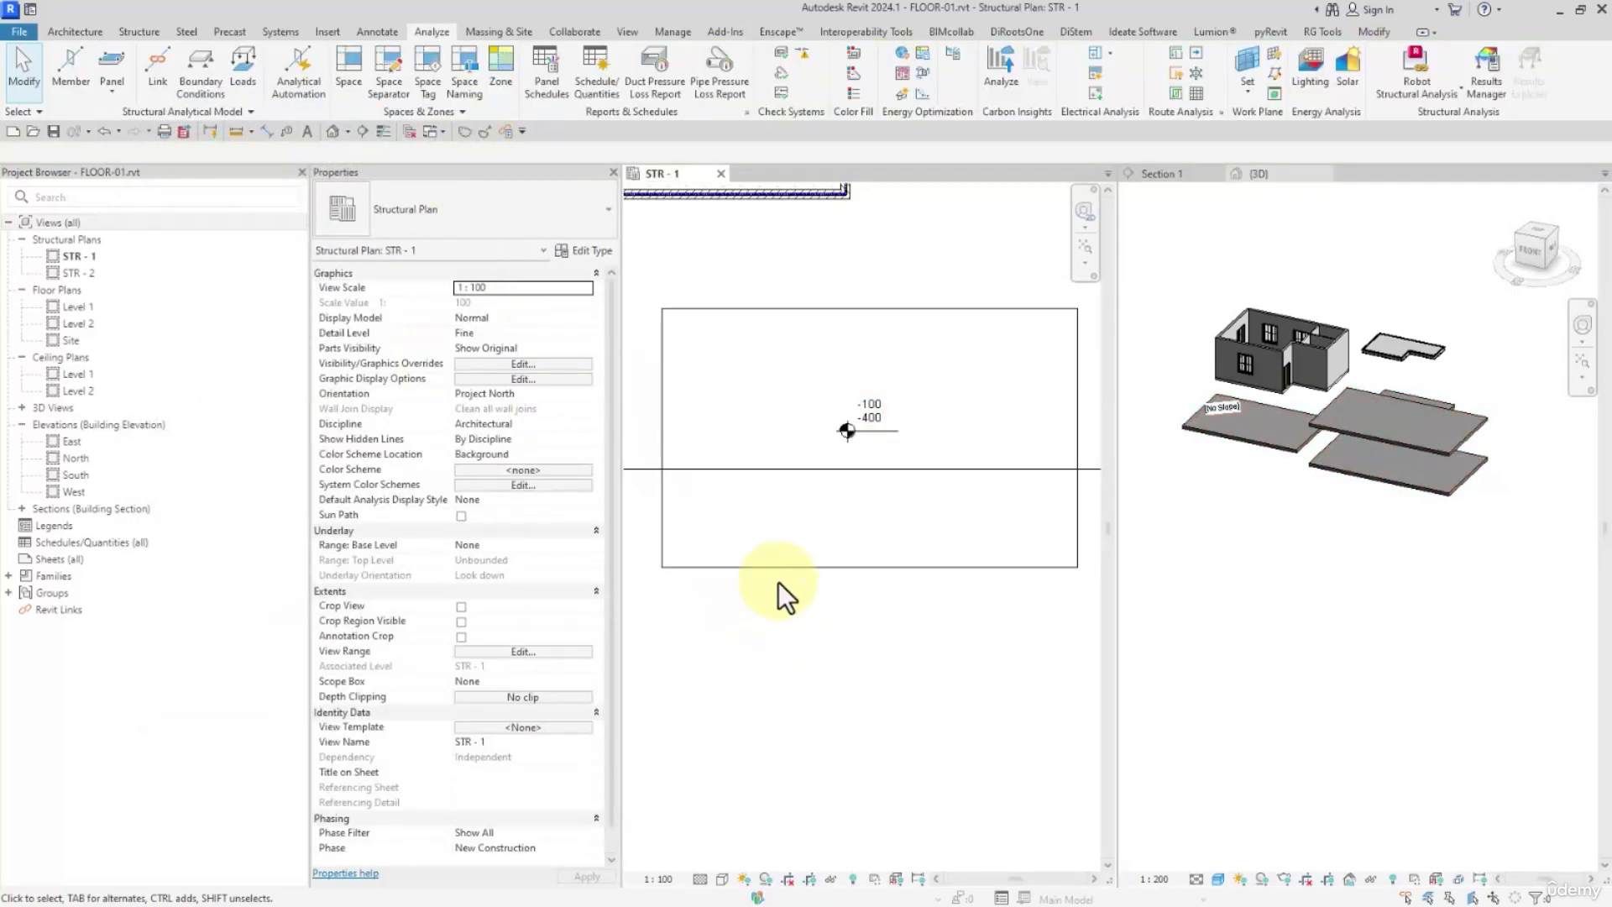
{"action": "left_click", "coordinate": [716, 539]}
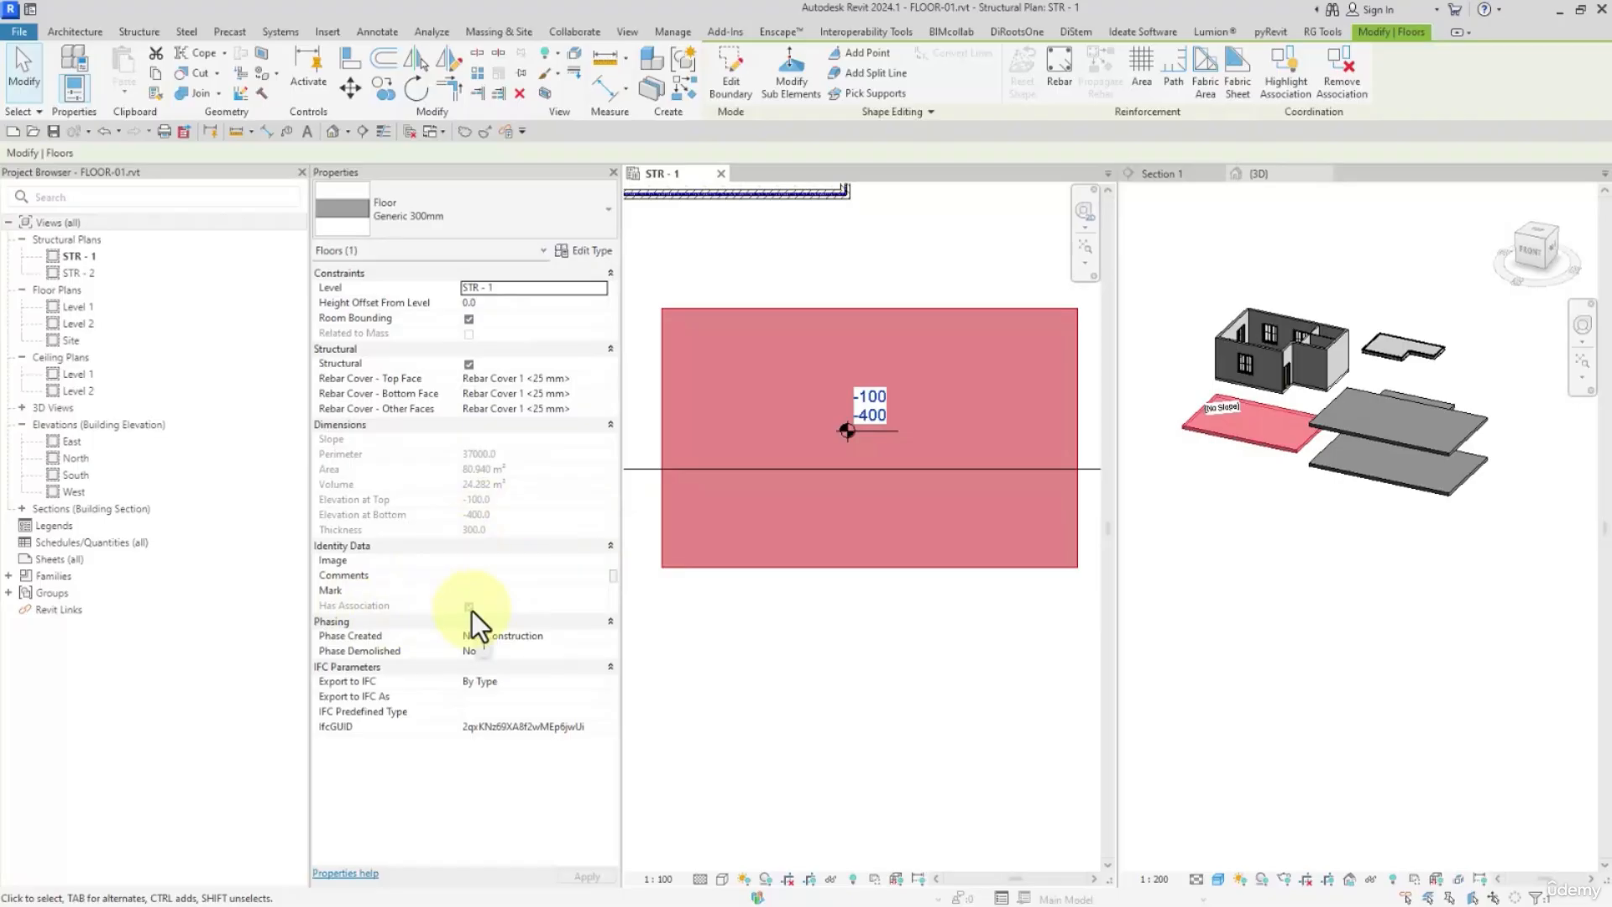
{"action": "double_click", "coordinate": [1397, 644]}
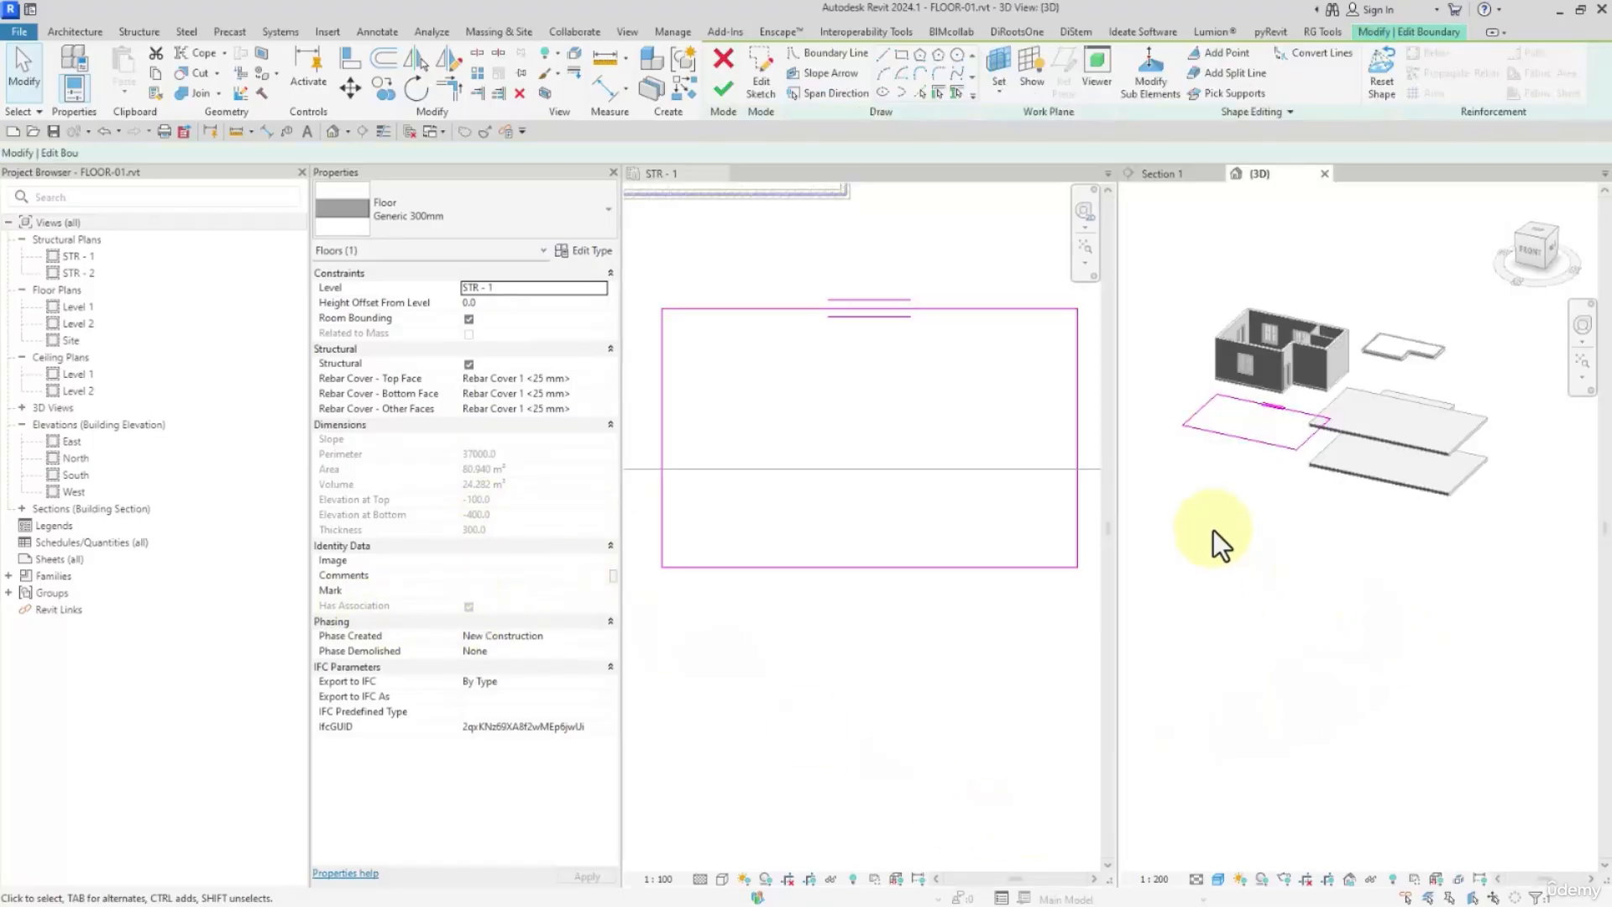
{"action": "mouse_move", "coordinate": [1212, 531]}
{"action": "middle_mouse_down"}
{"action": "mouse_move", "coordinate": [1261, 583]}
{"action": "mouse_move", "coordinate": [1361, 601]}
{"action": "middle_mouse_up"}
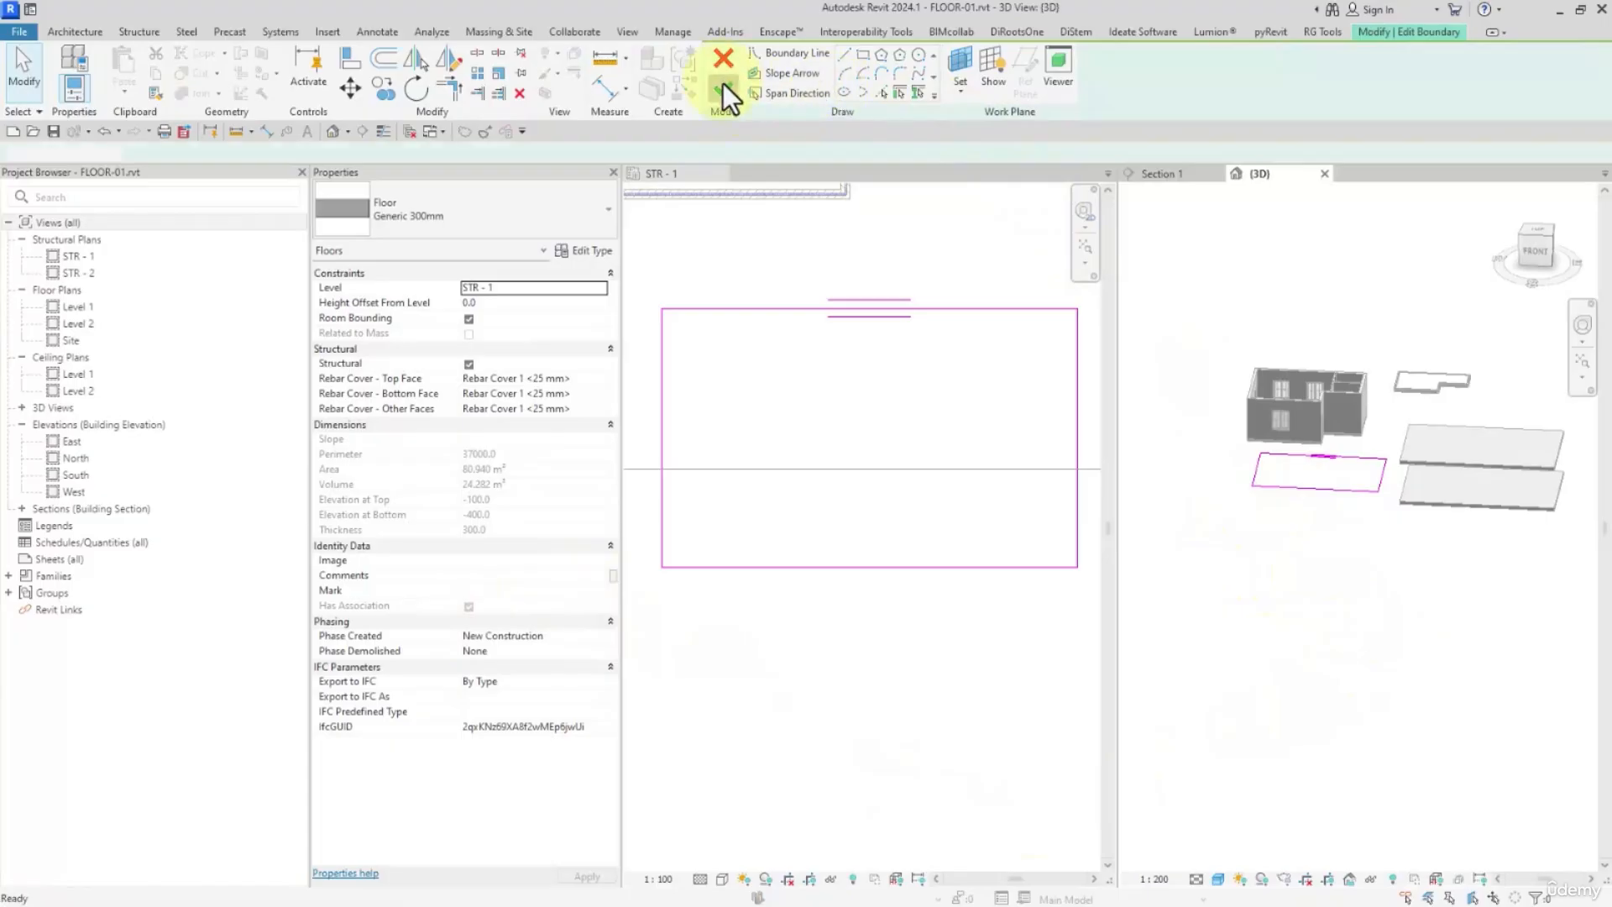
{"action": "left_click", "coordinate": [723, 87]}
Show the analytical model in the 3D view and bring the floors' analytical panels into sight
{"action": "scroll", "coordinate": [1491, 729], "scroll_direction": "up", "scroll_amount": 3}
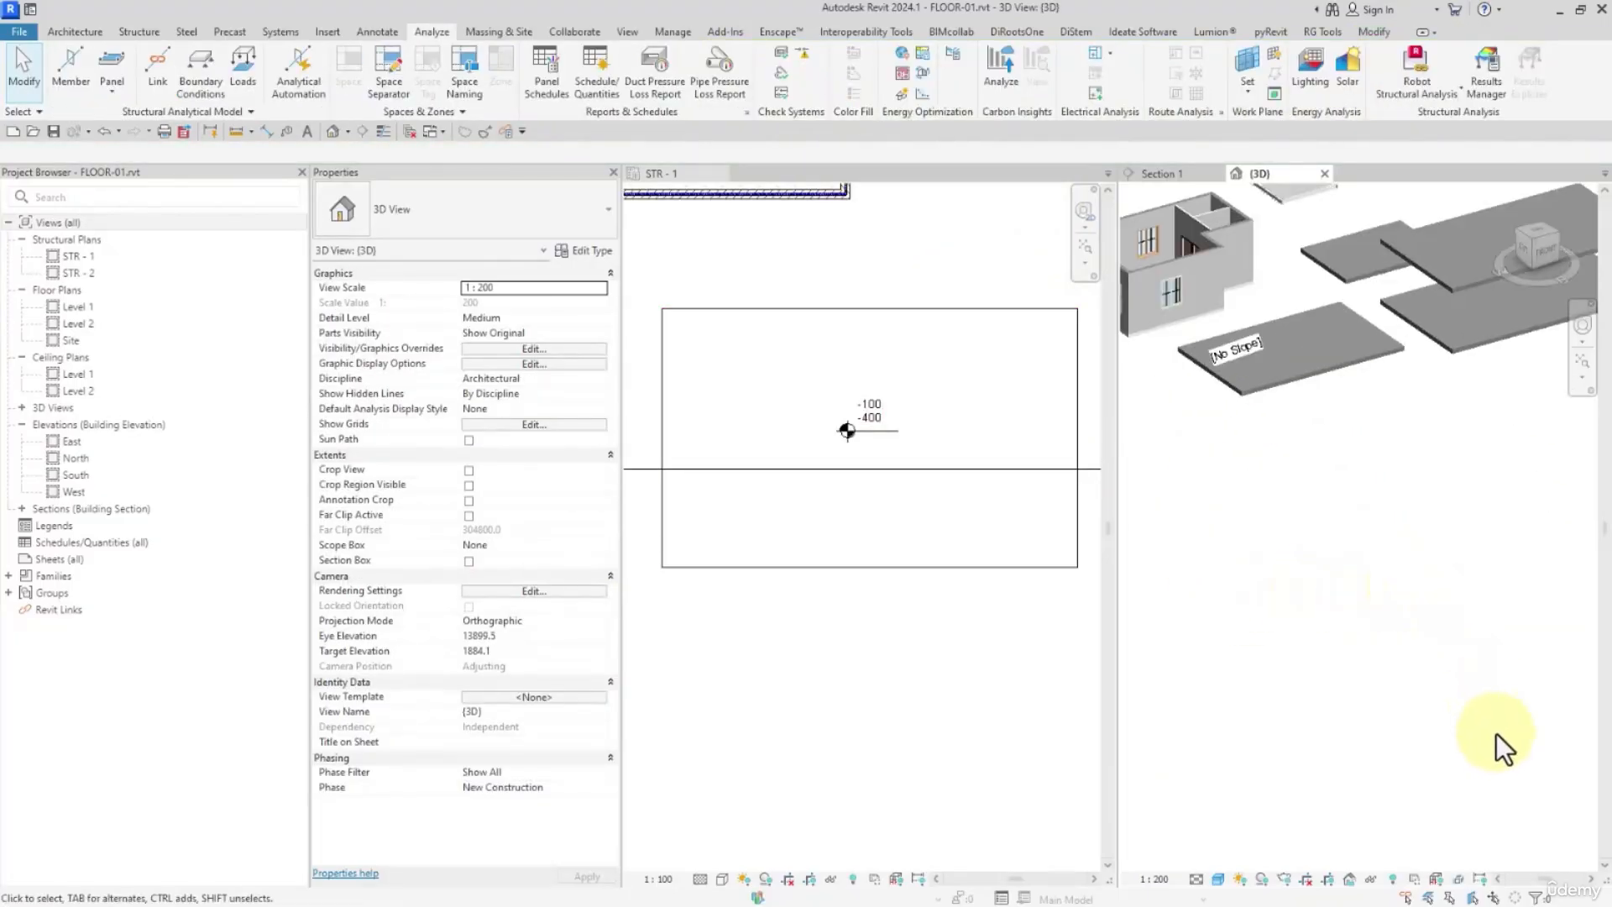
{"action": "scroll", "coordinate": [1428, 659], "scroll_direction": "down", "scroll_amount": 1}
{"action": "middle_click_drag", "start_coordinate": [1373, 598], "coordinate": [1408, 653]}
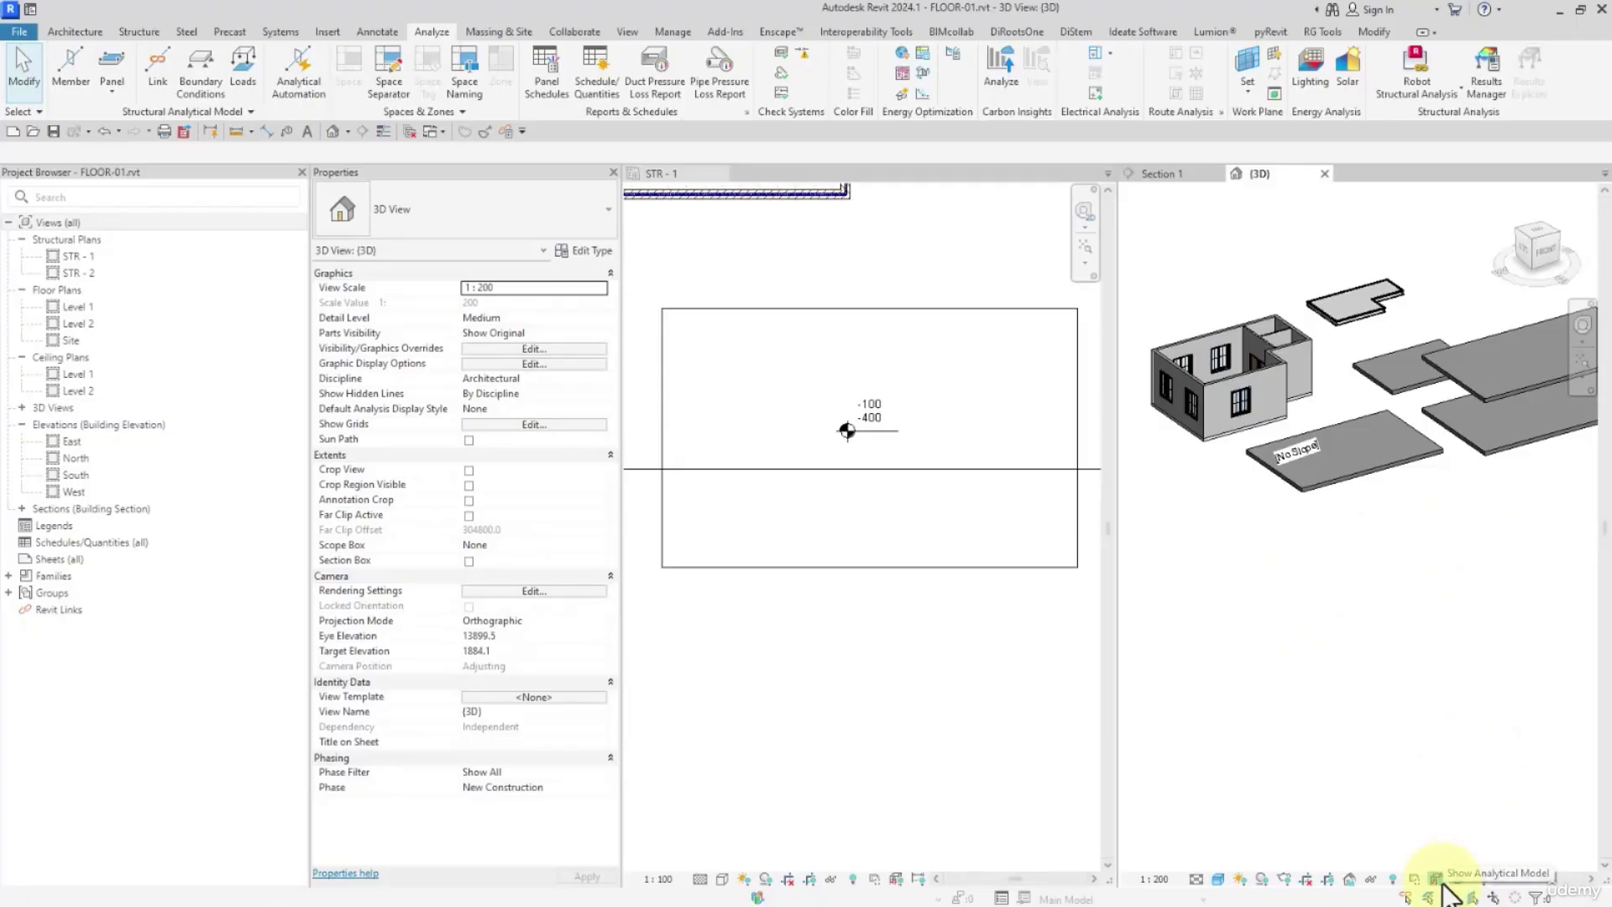
{"action": "left_click", "coordinate": [1436, 879]}
{"action": "scroll", "coordinate": [1407, 472], "scroll_direction": "up", "scroll_amount": 2}
{"action": "scroll", "coordinate": [1343, 490], "scroll_direction": "down", "scroll_amount": 2}
{"action": "middle_click_drag", "start_coordinate": [1380, 514], "coordinate": [1278, 540]}
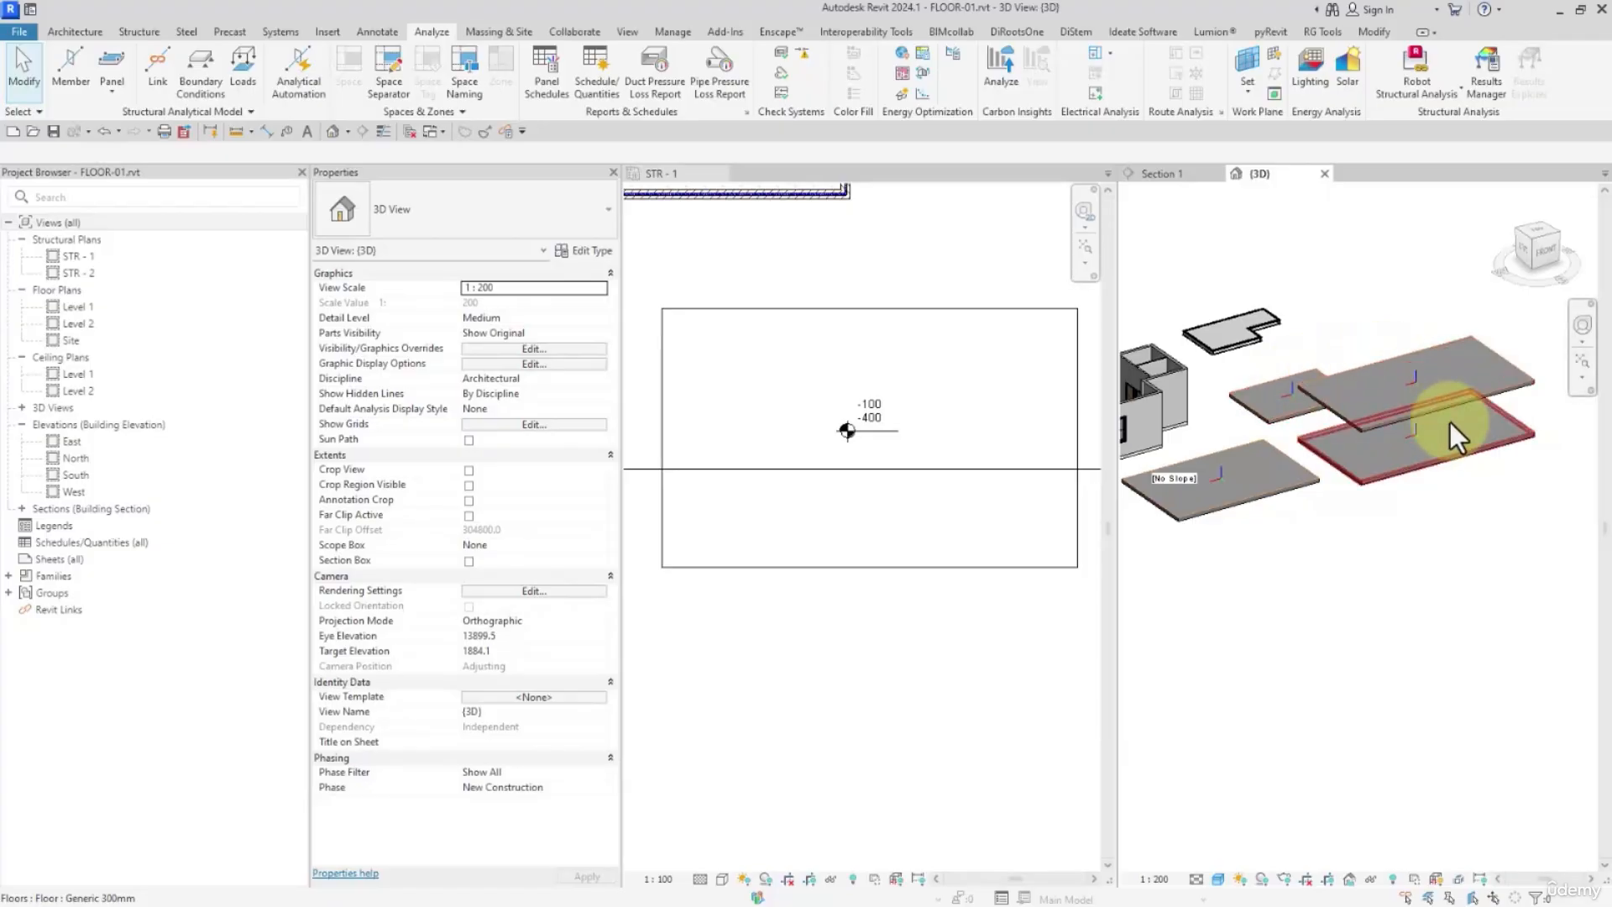
Hide the Floors model category in the 3D view's visibility overrides so only the analytical panels represent the slabs
{"action": "left_click", "coordinate": [542, 351]}
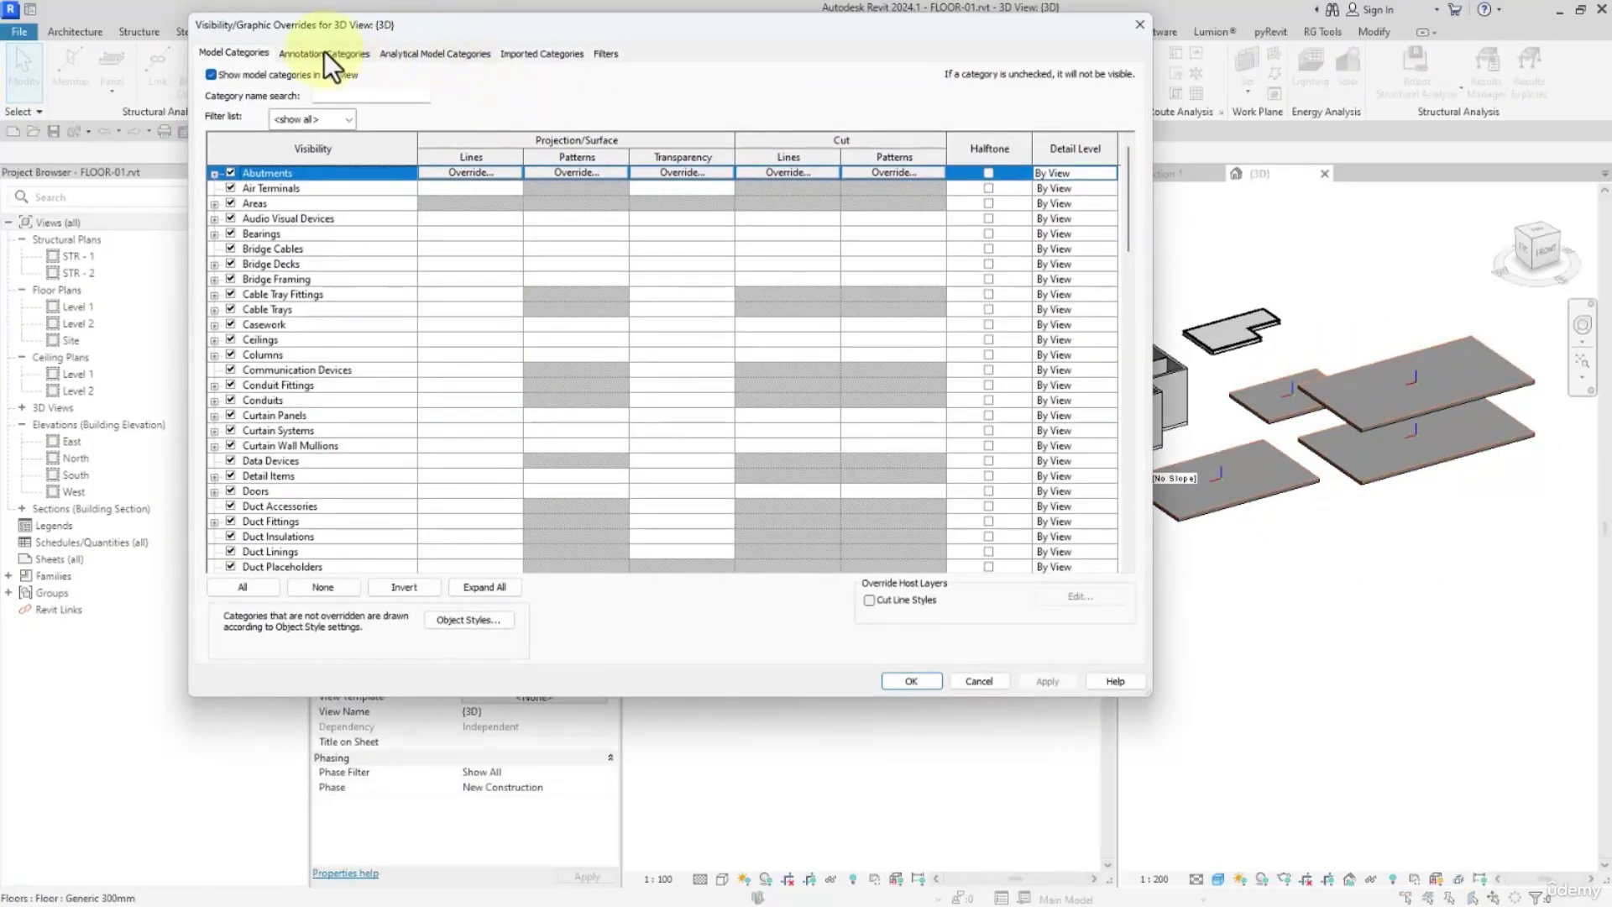
{"action": "left_click", "coordinate": [297, 220]}
{"action": "key", "text": "f"}
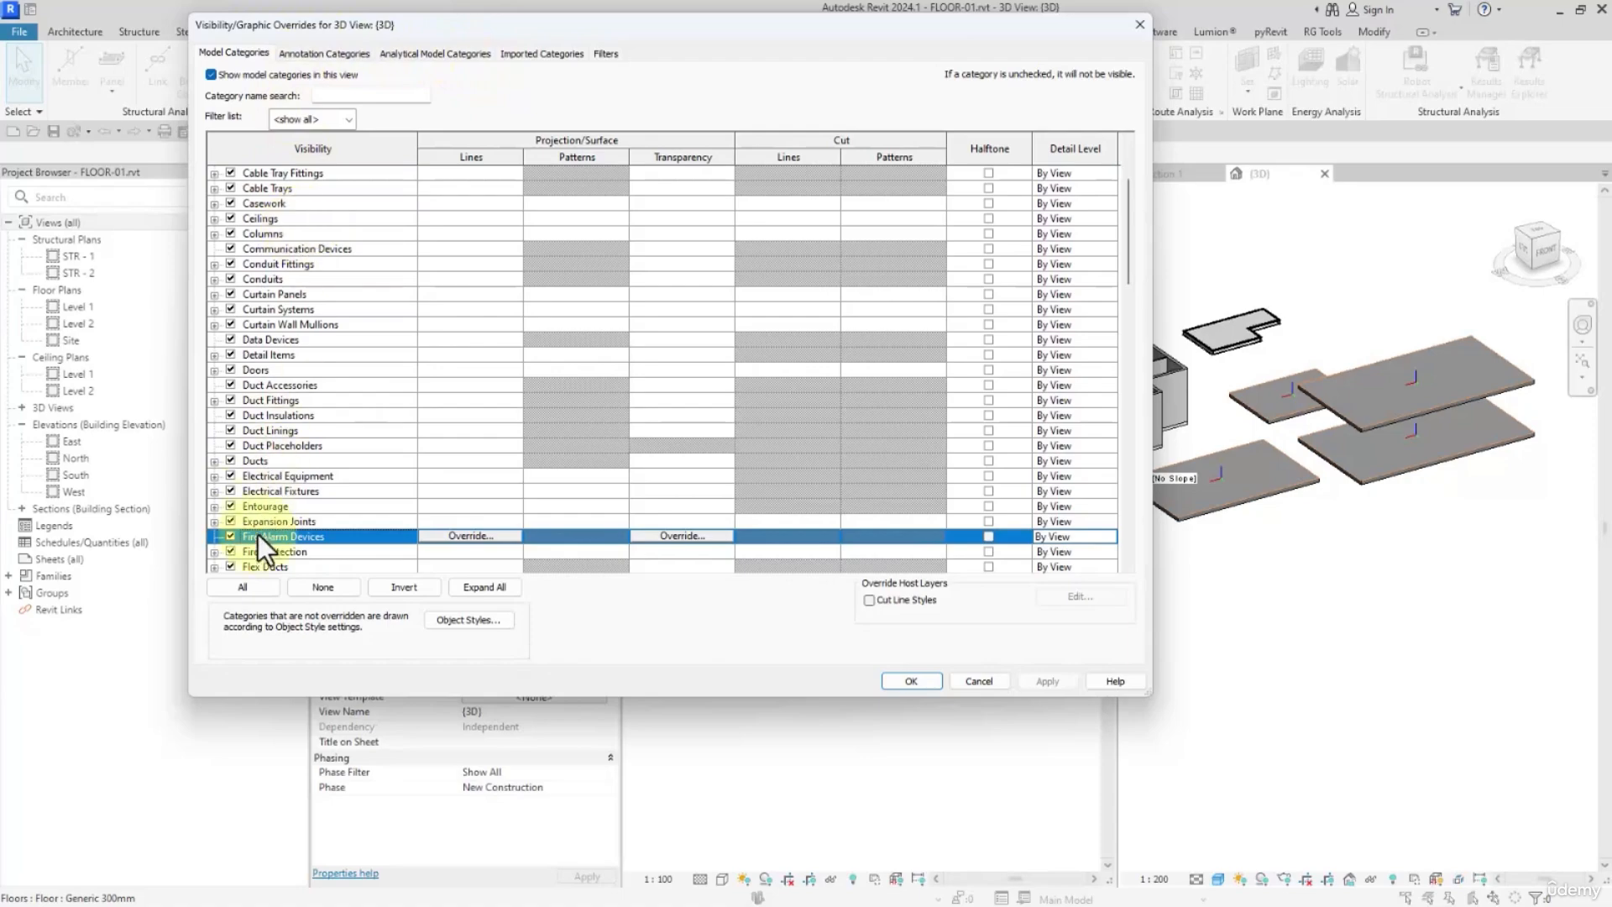
{"action": "scroll", "coordinate": [255, 541], "scroll_direction": "down", "scroll_amount": 2}
{"action": "left_click", "coordinate": [232, 537]}
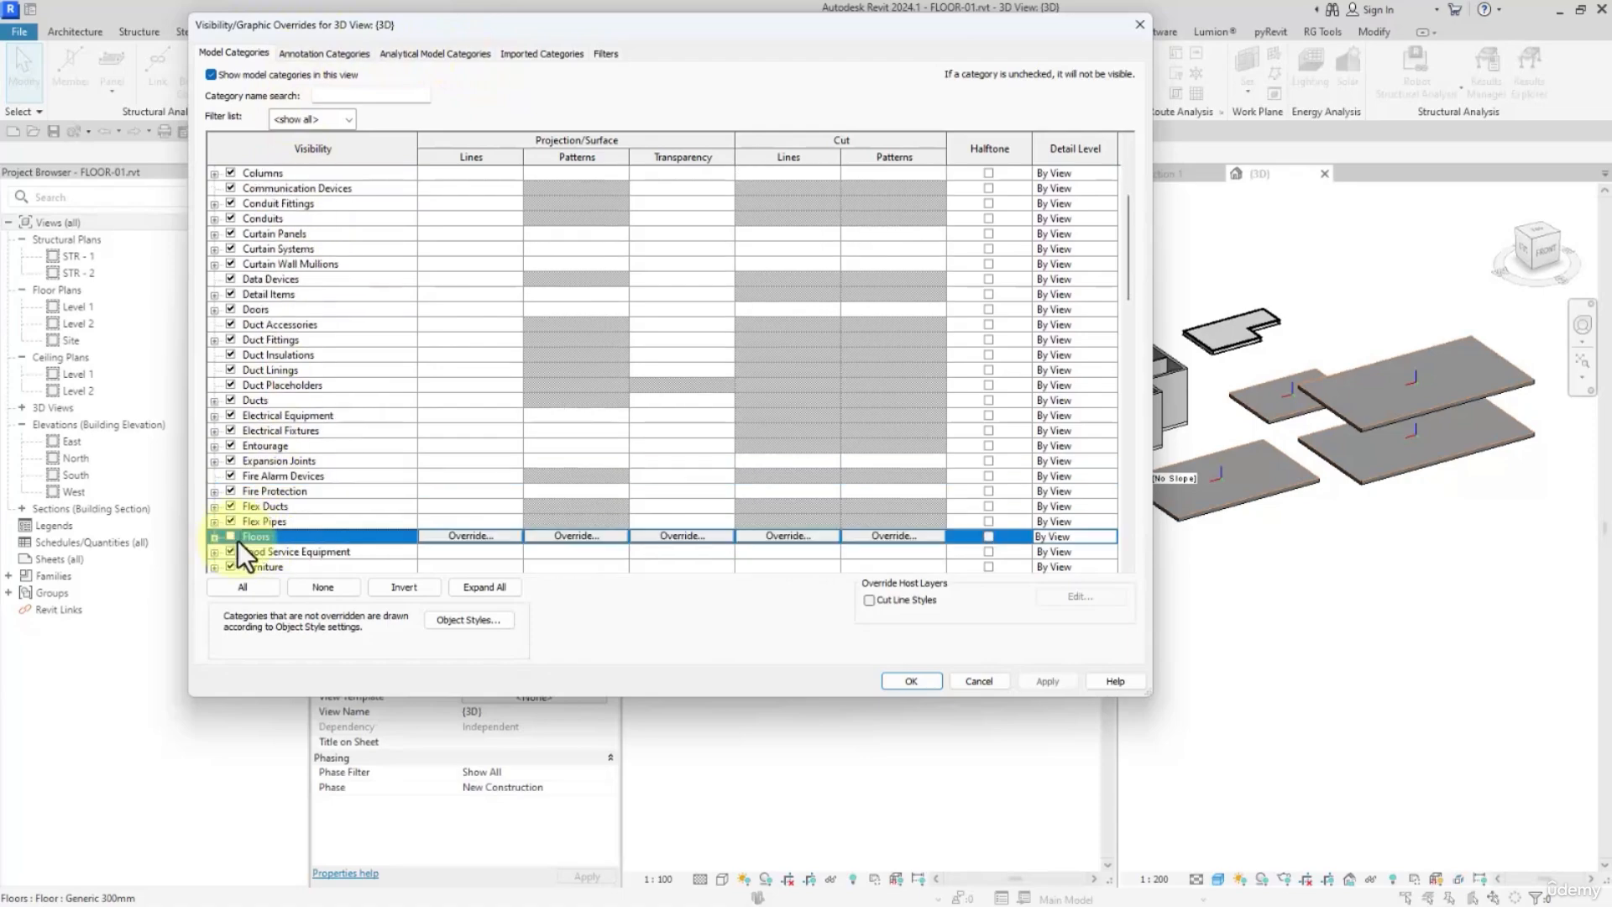
{"action": "left_click", "coordinate": [895, 677]}
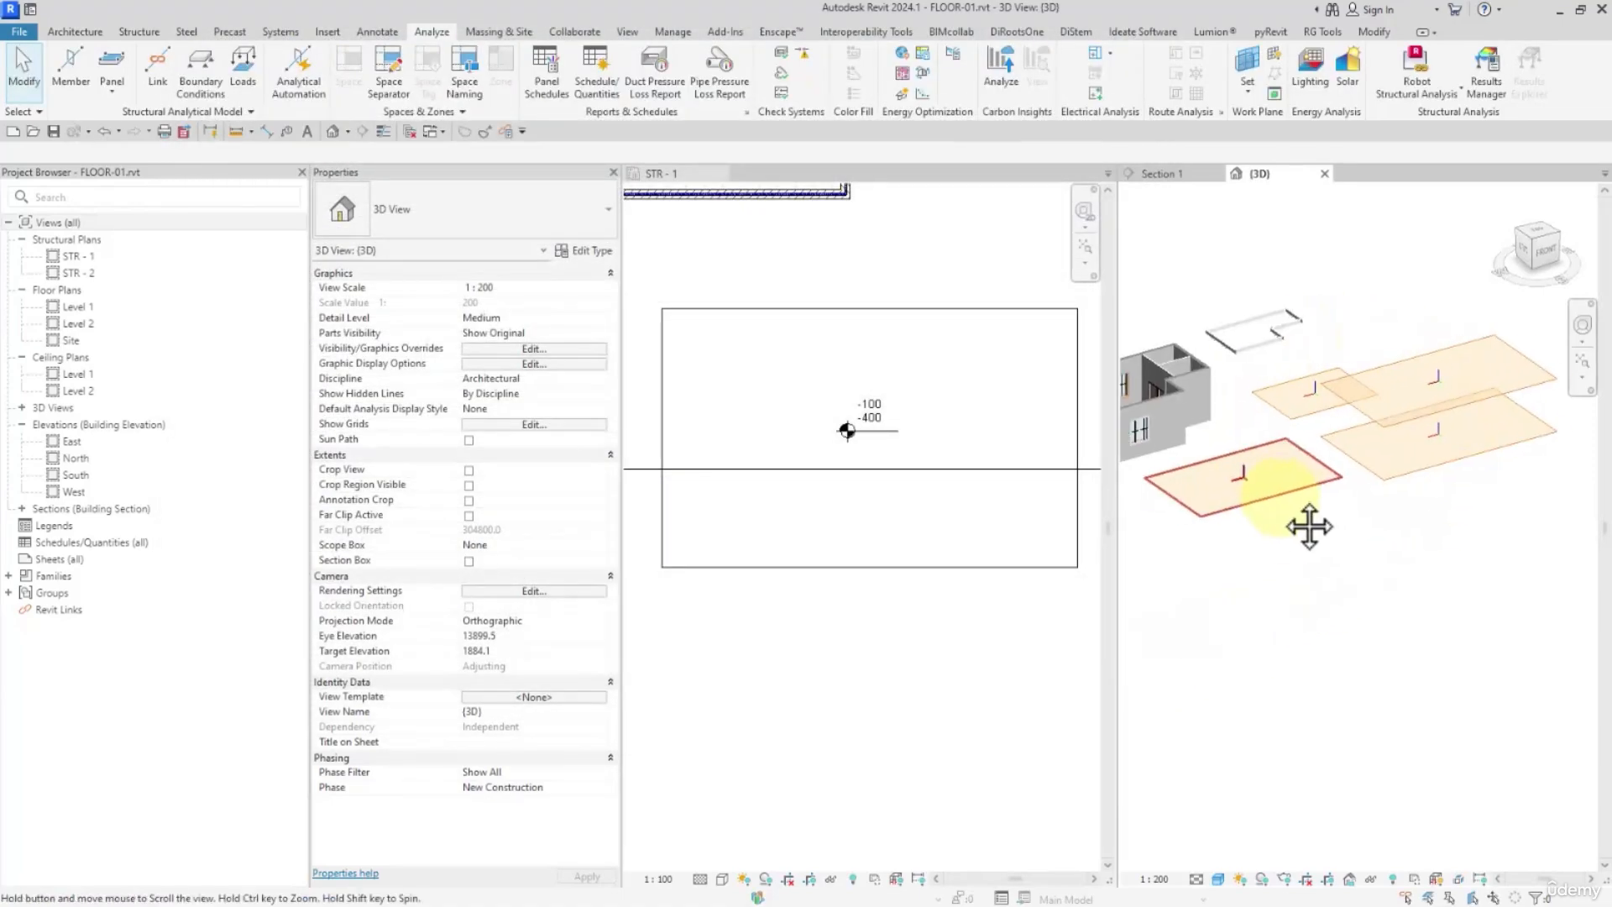
Compare the properties of two analytical panels and examine the Structural Role options of the panel nearest the building
{"action": "left_click", "coordinate": [1404, 468]}
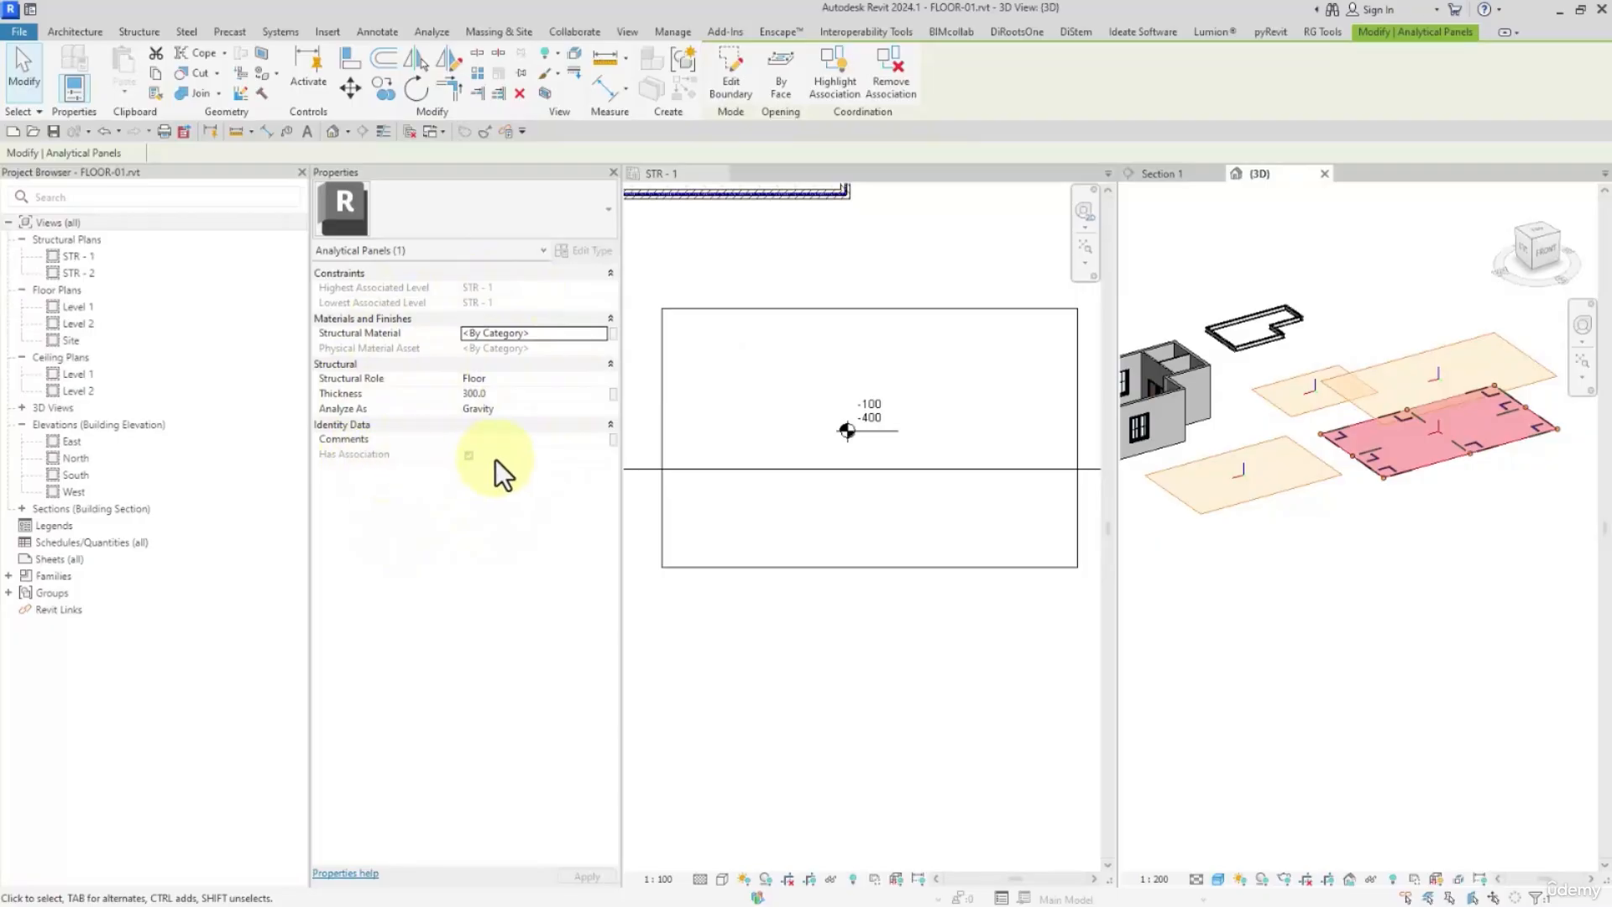
{"action": "left_click", "coordinate": [1309, 477]}
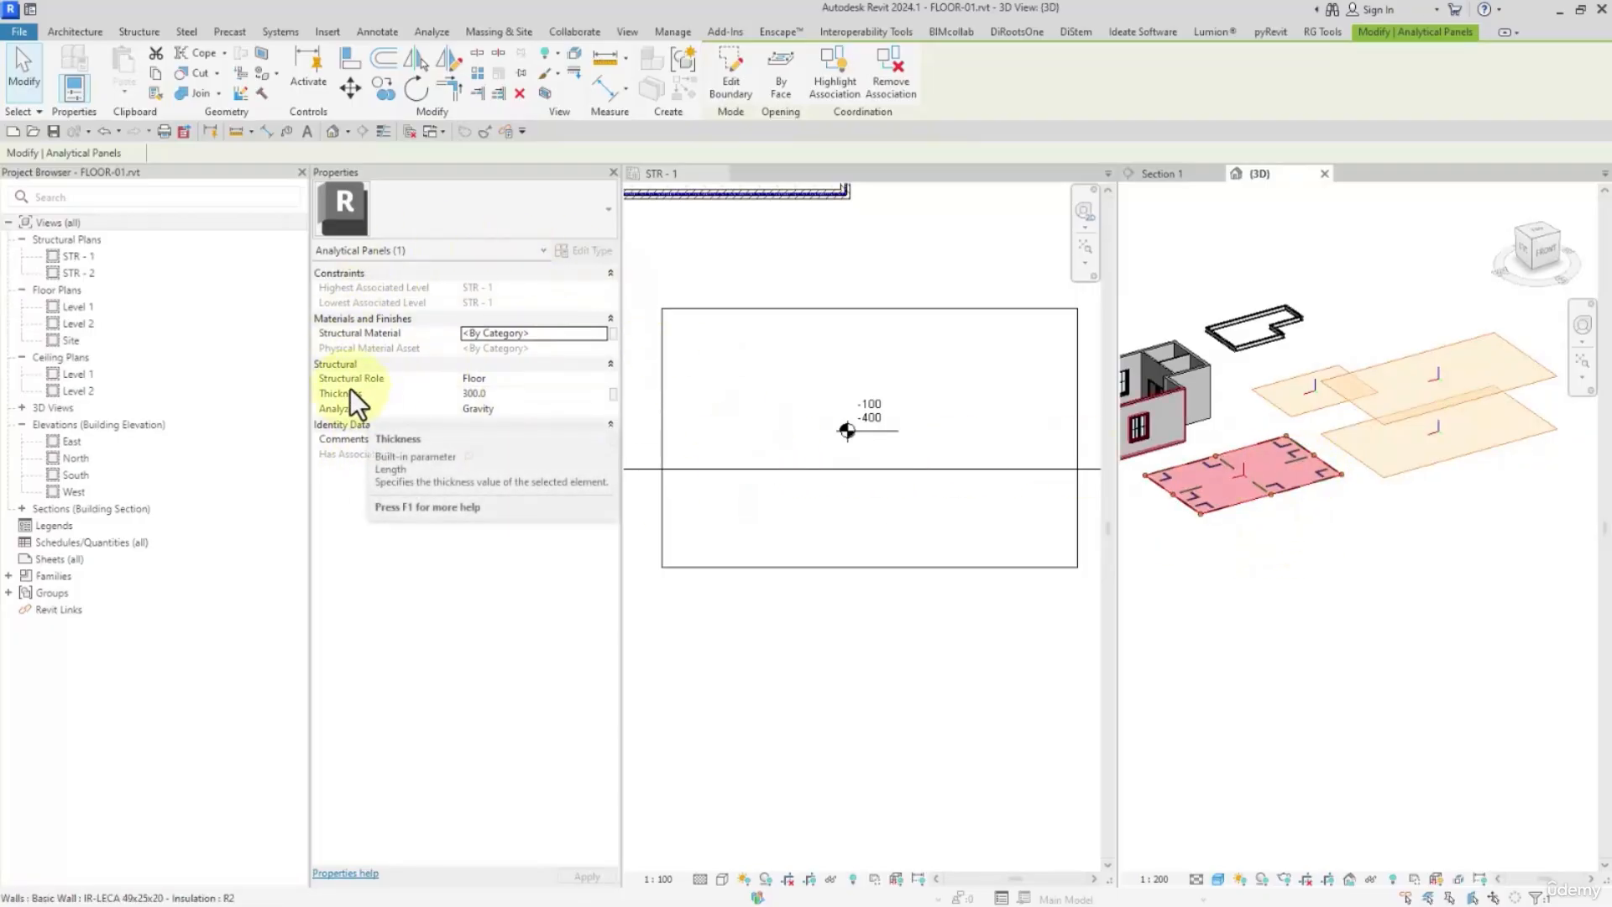
{"action": "left_click", "coordinate": [598, 381]}
{"action": "left_click", "coordinate": [602, 379]}
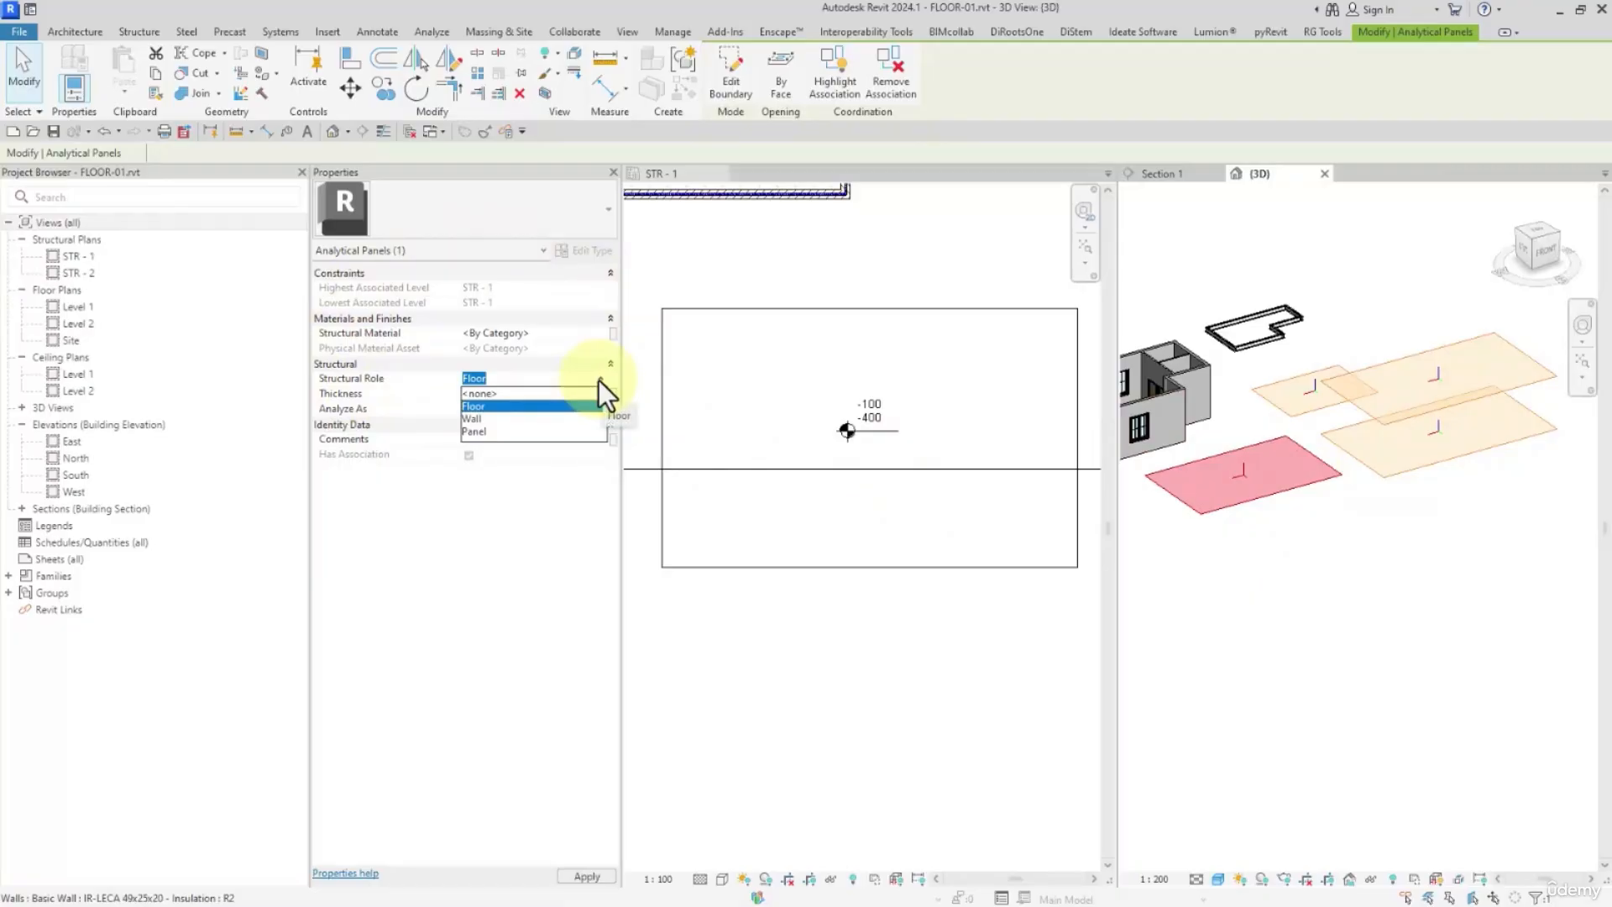
{"action": "left_click", "coordinate": [598, 380]}
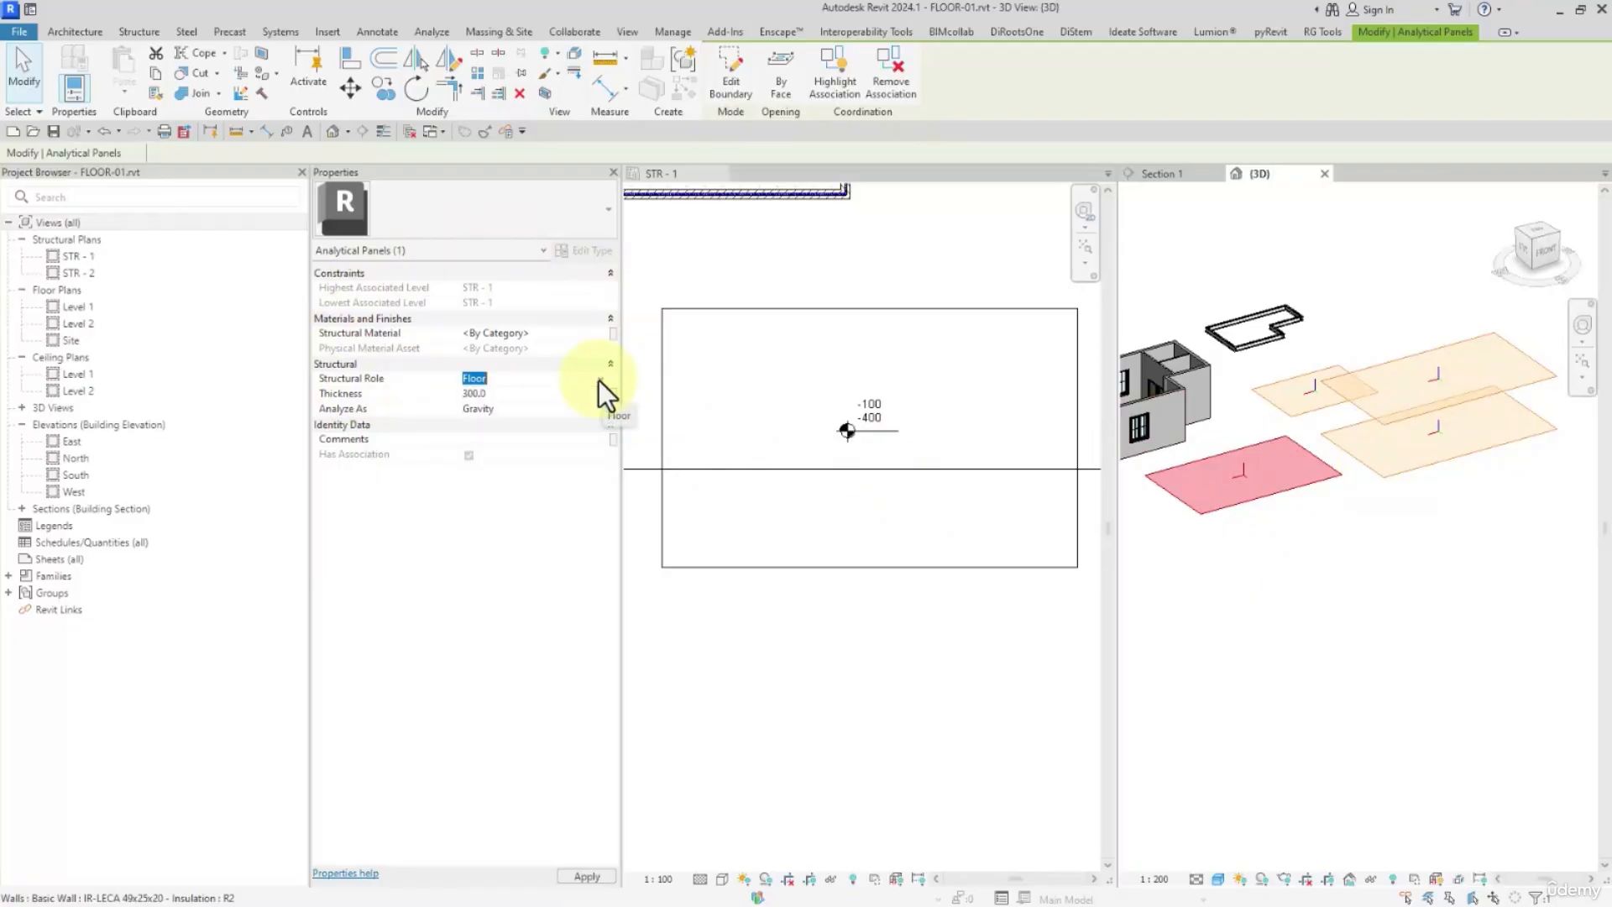
Inspect the selected analytical panel's Thickness and set its Analyze As property to Two-Way
{"action": "left_click", "coordinate": [529, 394]}
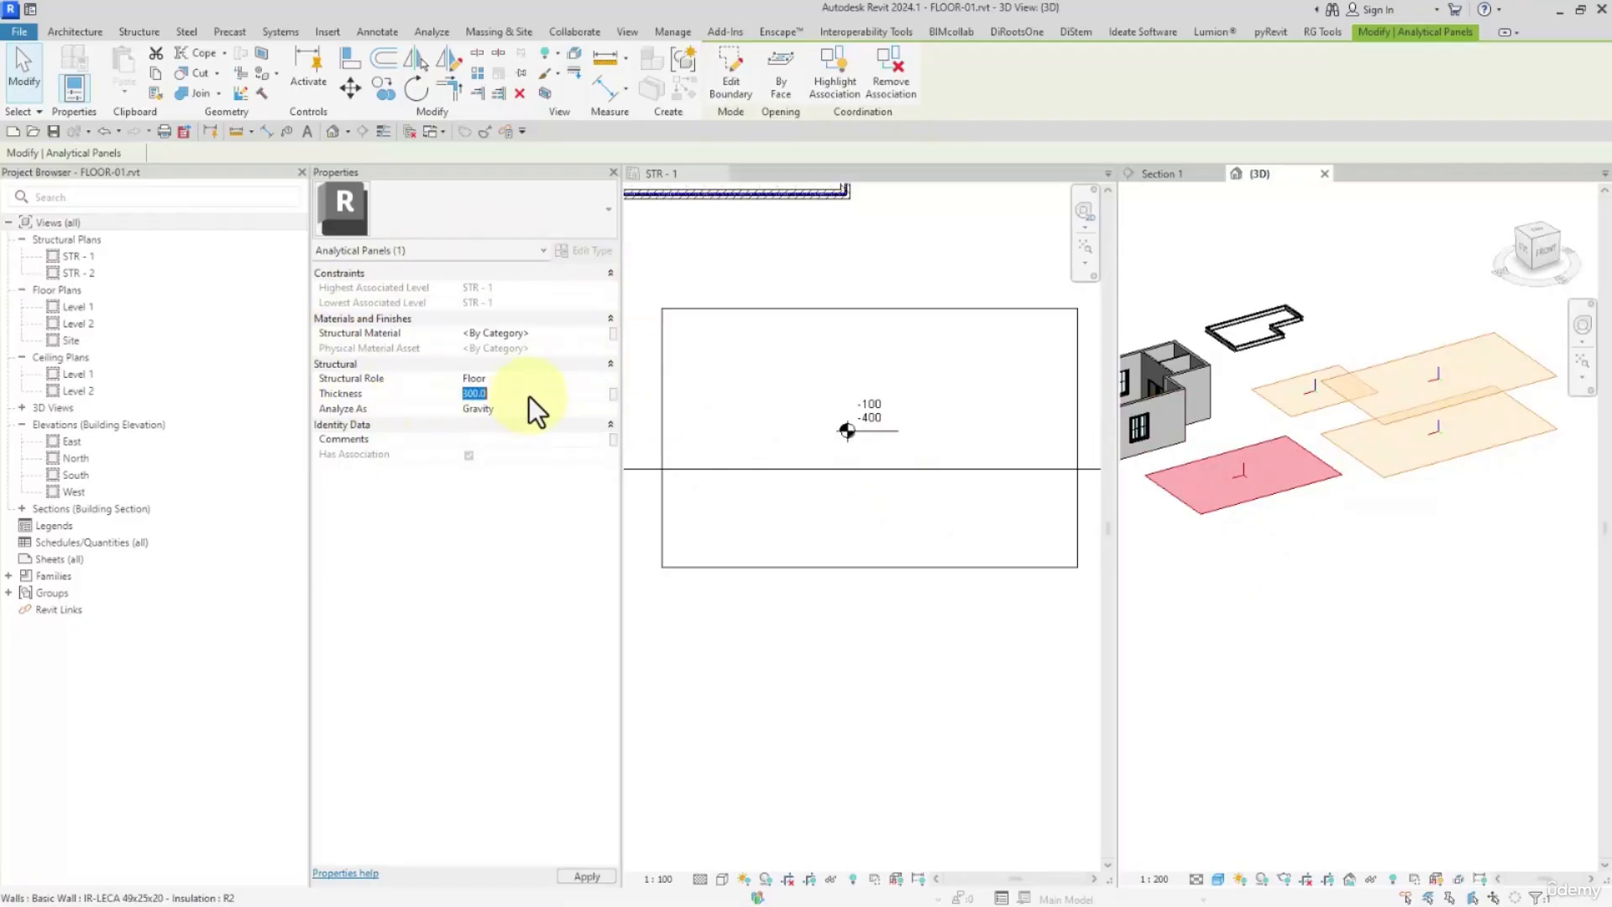
{"action": "left_click", "coordinate": [601, 408]}
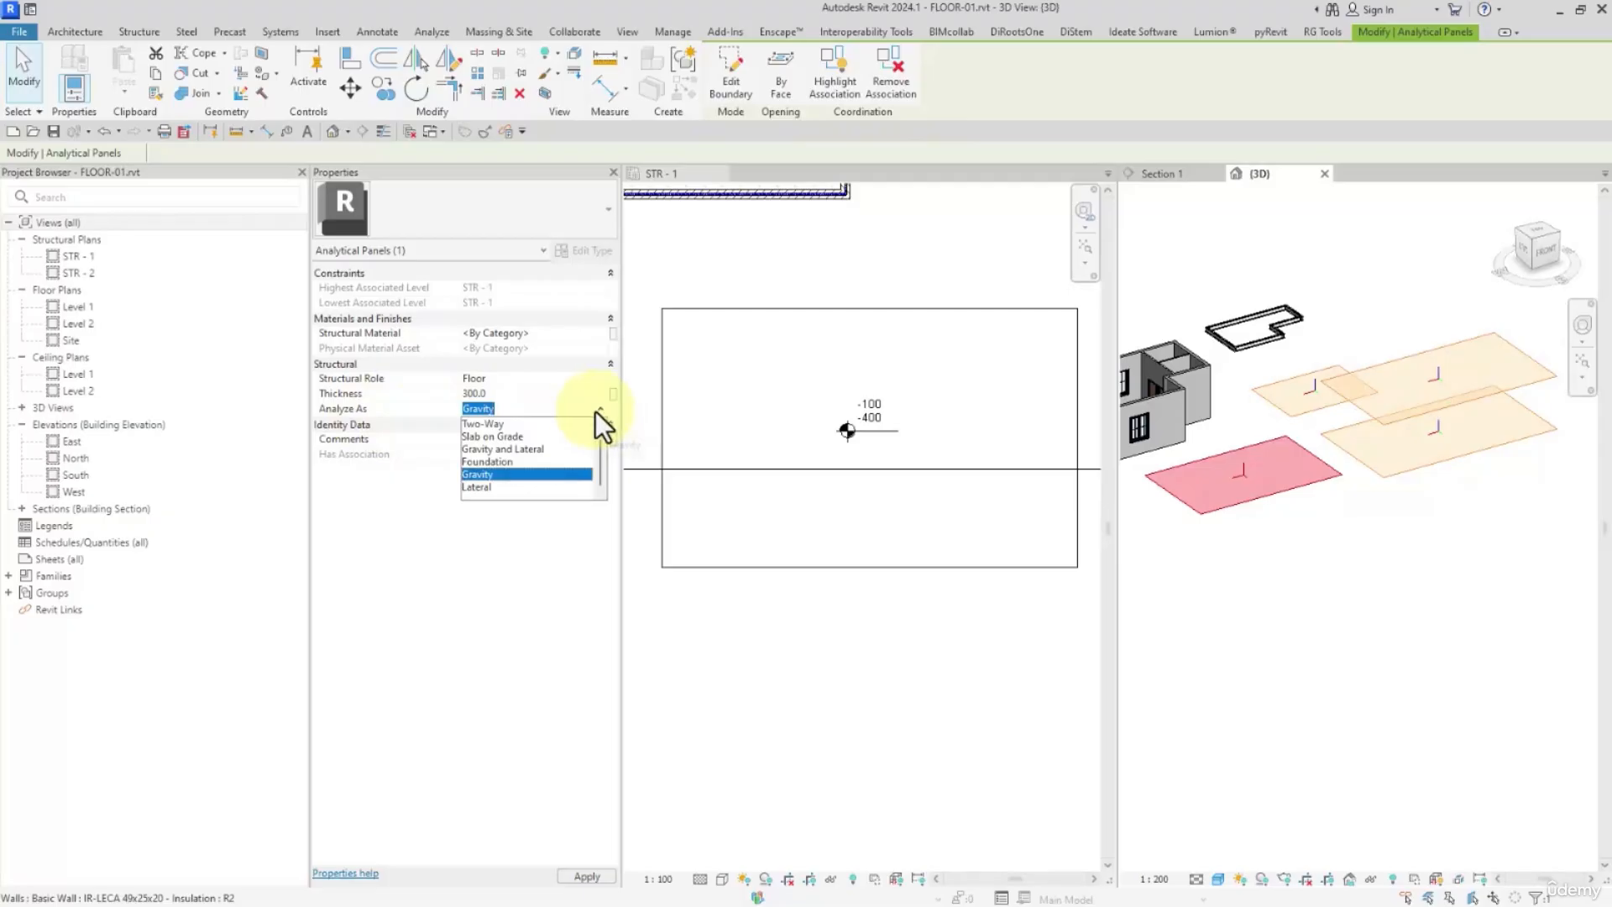
{"action": "left_click", "coordinate": [487, 424]}
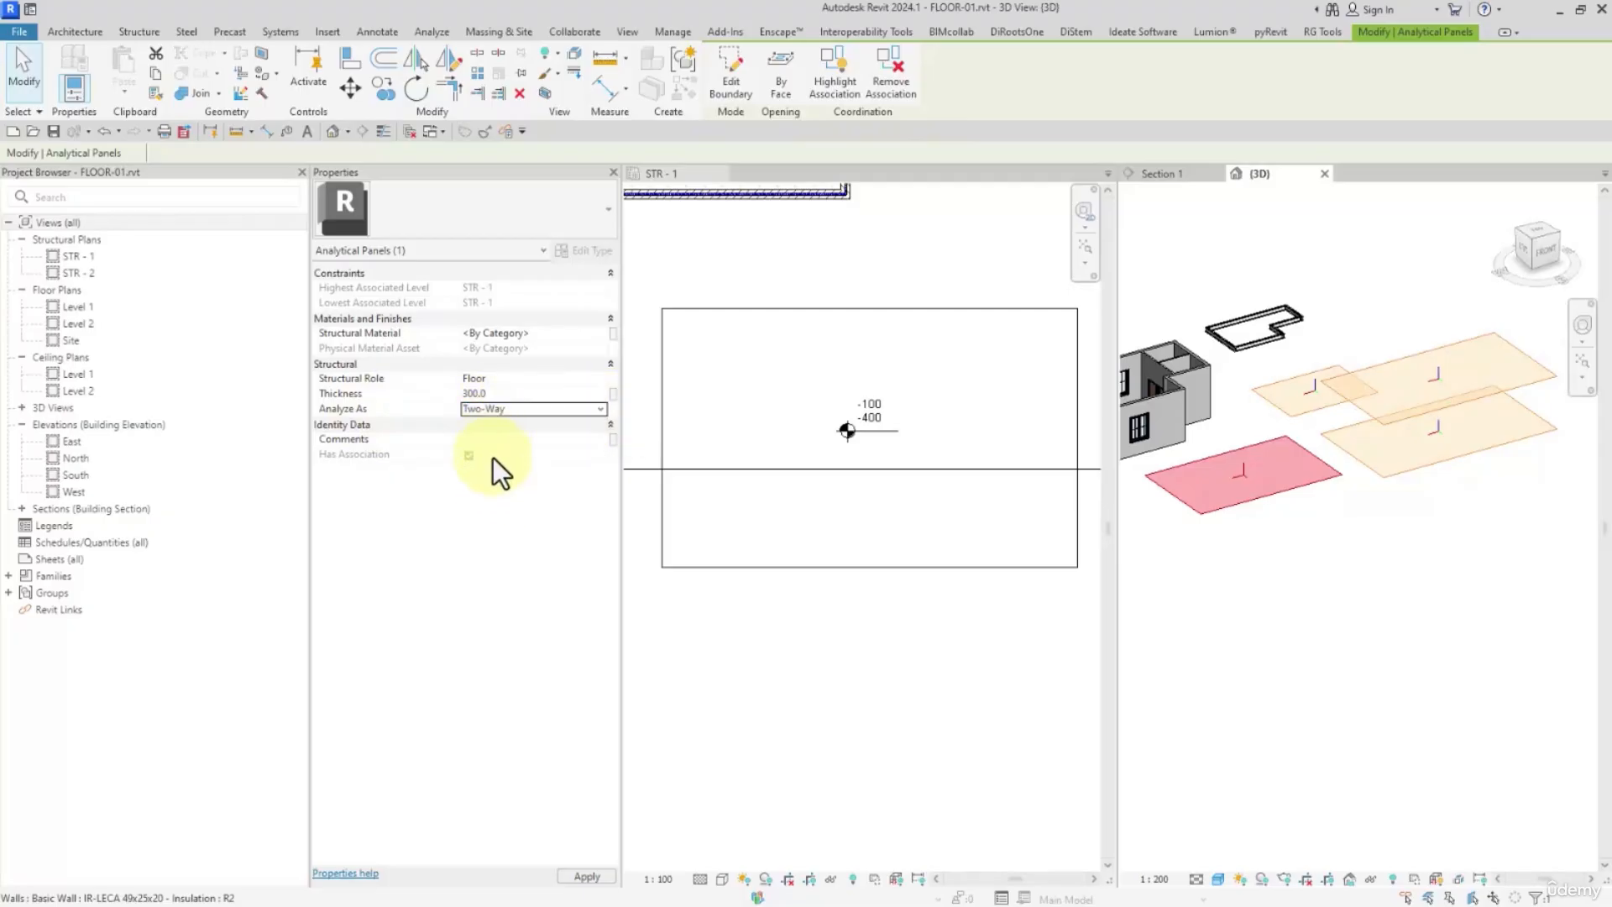
Clear the analytical panel selection and hide the analytical model in the 3D view
{"action": "left_click", "coordinate": [1219, 504]}
{"action": "left_click", "coordinate": [1282, 568]}
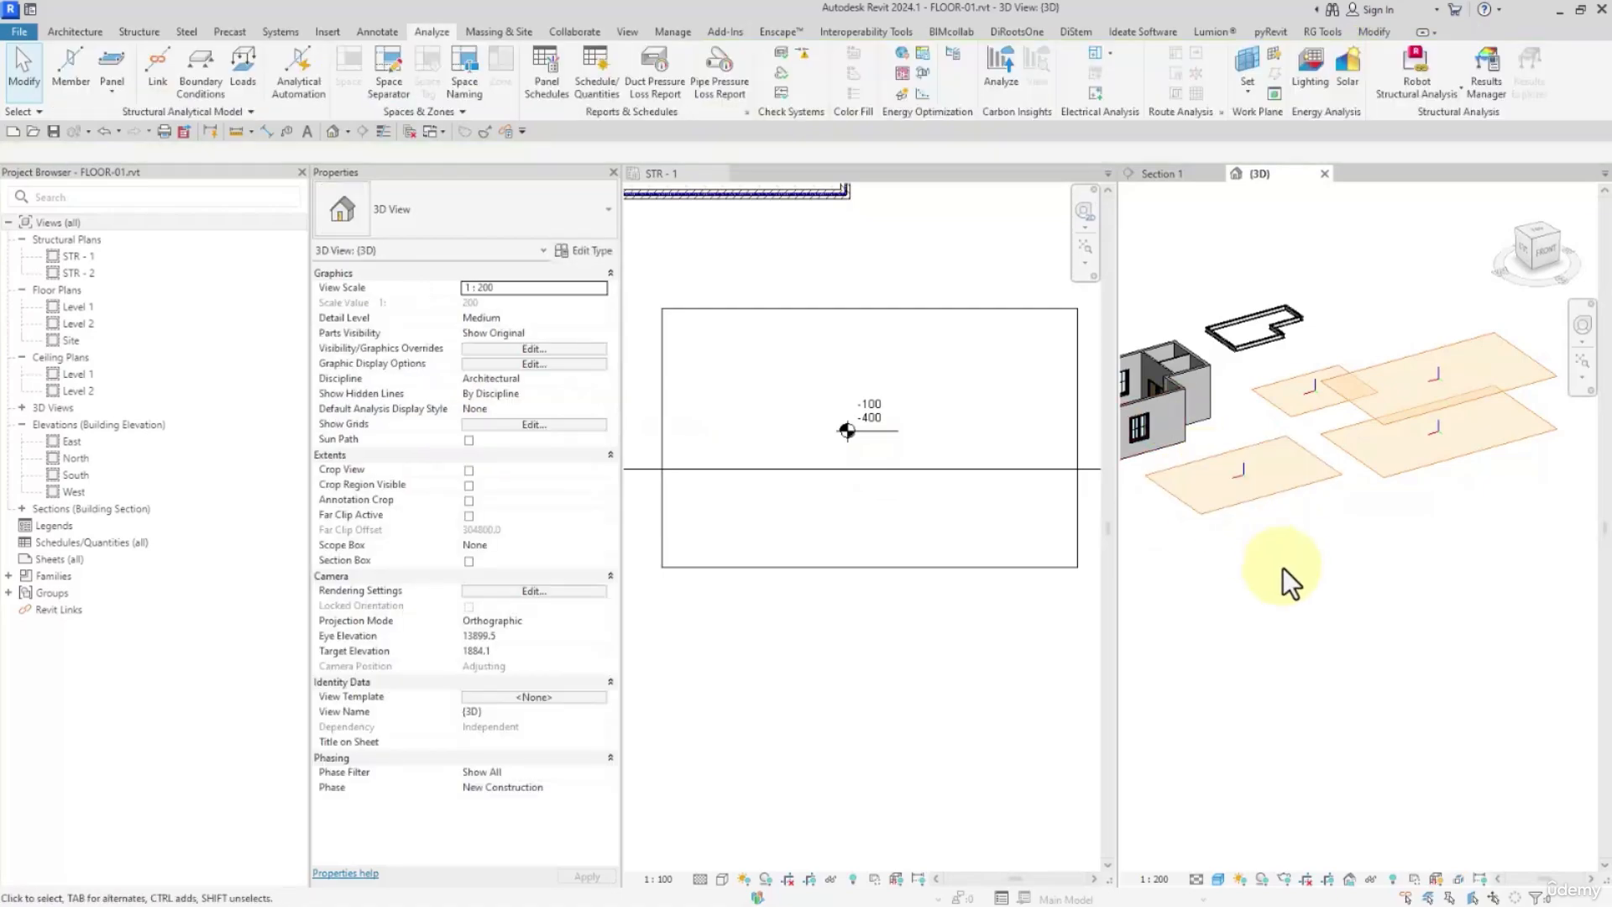
{"action": "left_click", "coordinate": [1438, 879]}
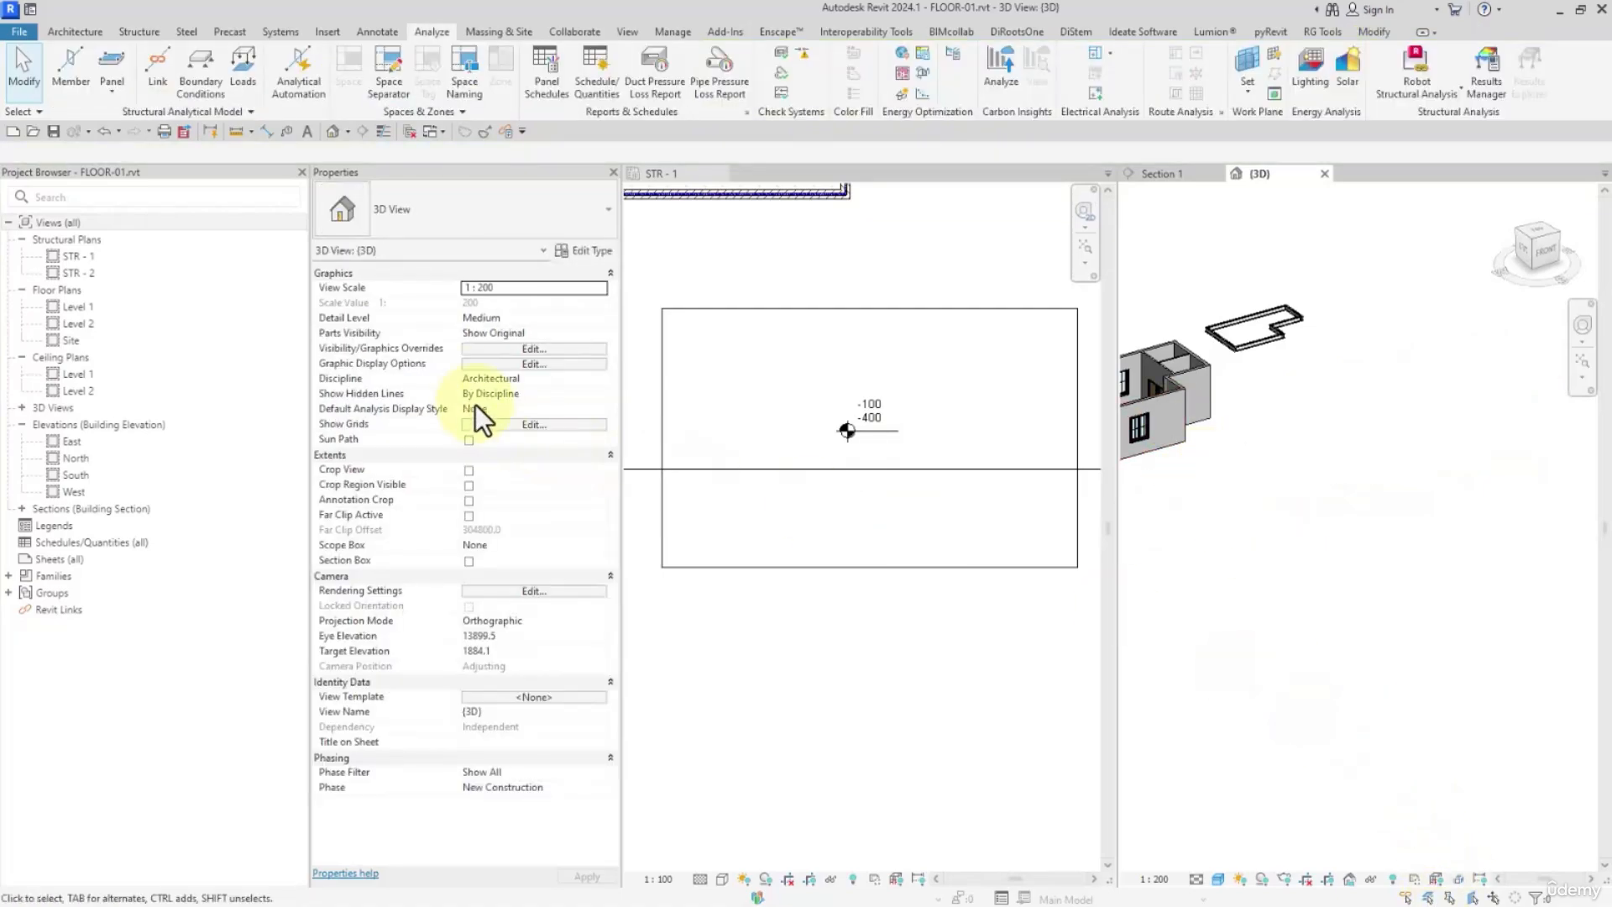
Turn the Floors model category back on in the 3D view's visibility overrides
{"action": "left_click", "coordinate": [497, 350]}
{"action": "left_click", "coordinate": [374, 356]}
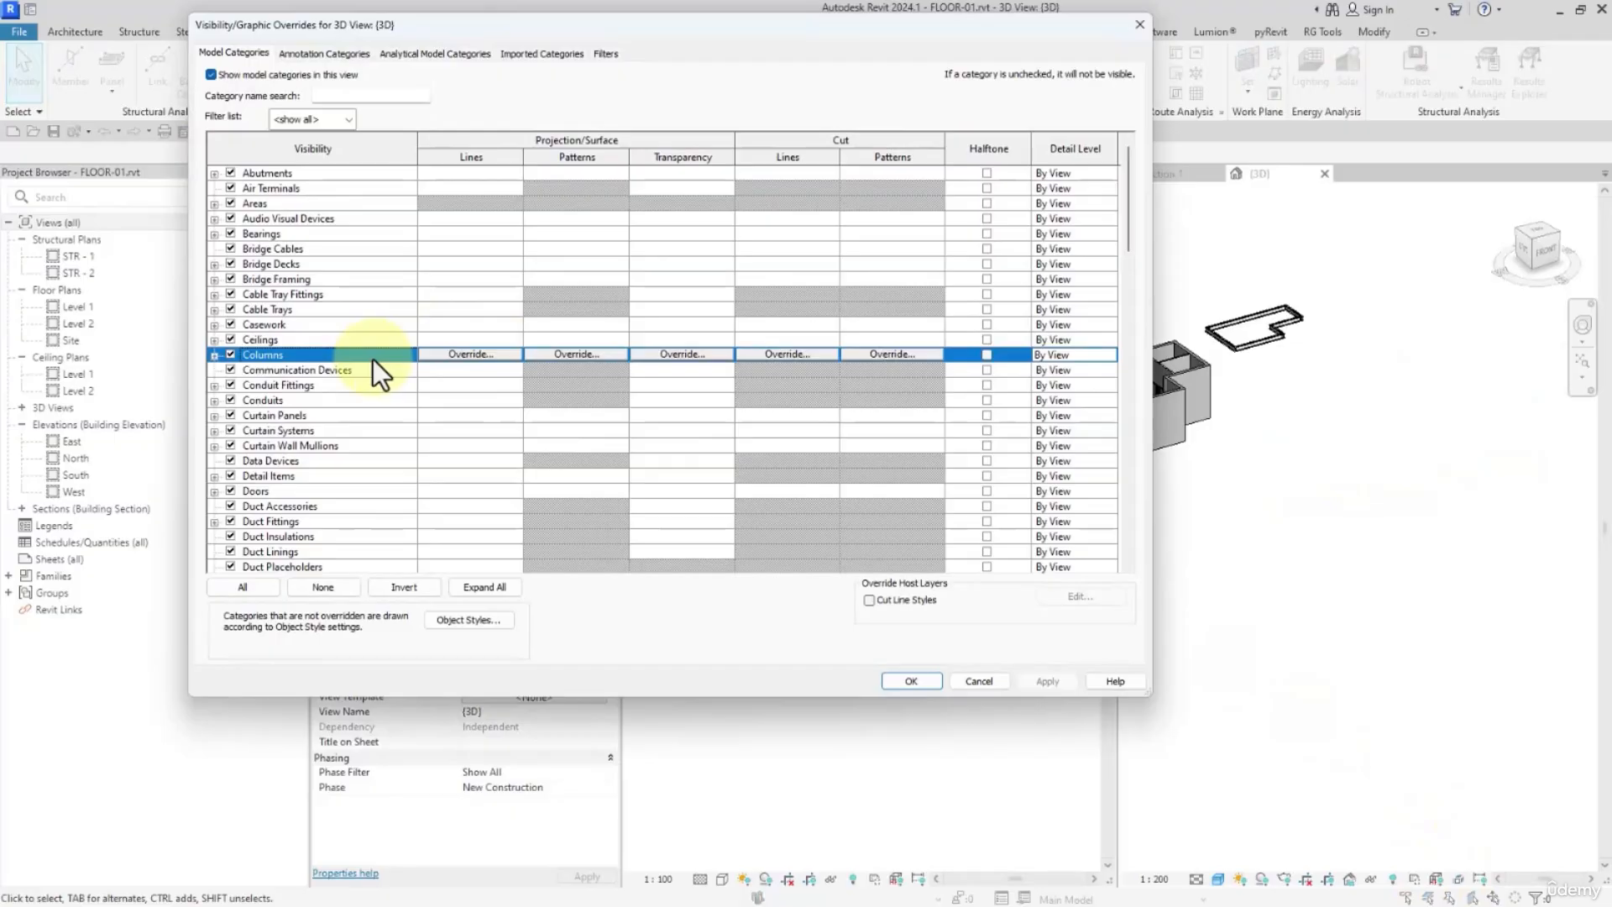
{"action": "key", "text": "Down"}
{"action": "key", "text": "Down"}
{"action": "key", "text": "Down"}
{"action": "key", "text": "Down"}
{"action": "key", "text": "Down"}
{"action": "key", "text": "Down"}
{"action": "key", "text": "Down"}
{"action": "key", "text": "Down"}
{"action": "key", "text": "Down"}
{"action": "key", "text": "Down"}
{"action": "key", "text": "Down"}
{"action": "key", "text": "Down"}
{"action": "key", "text": "Down"}
{"action": "key", "text": "Down"}
{"action": "key", "text": "Down"}
{"action": "key", "text": "Down"}
{"action": "key", "text": "Down"}
{"action": "key", "text": "Down"}
{"action": "key", "text": "Down"}
{"action": "key", "text": "Down"}
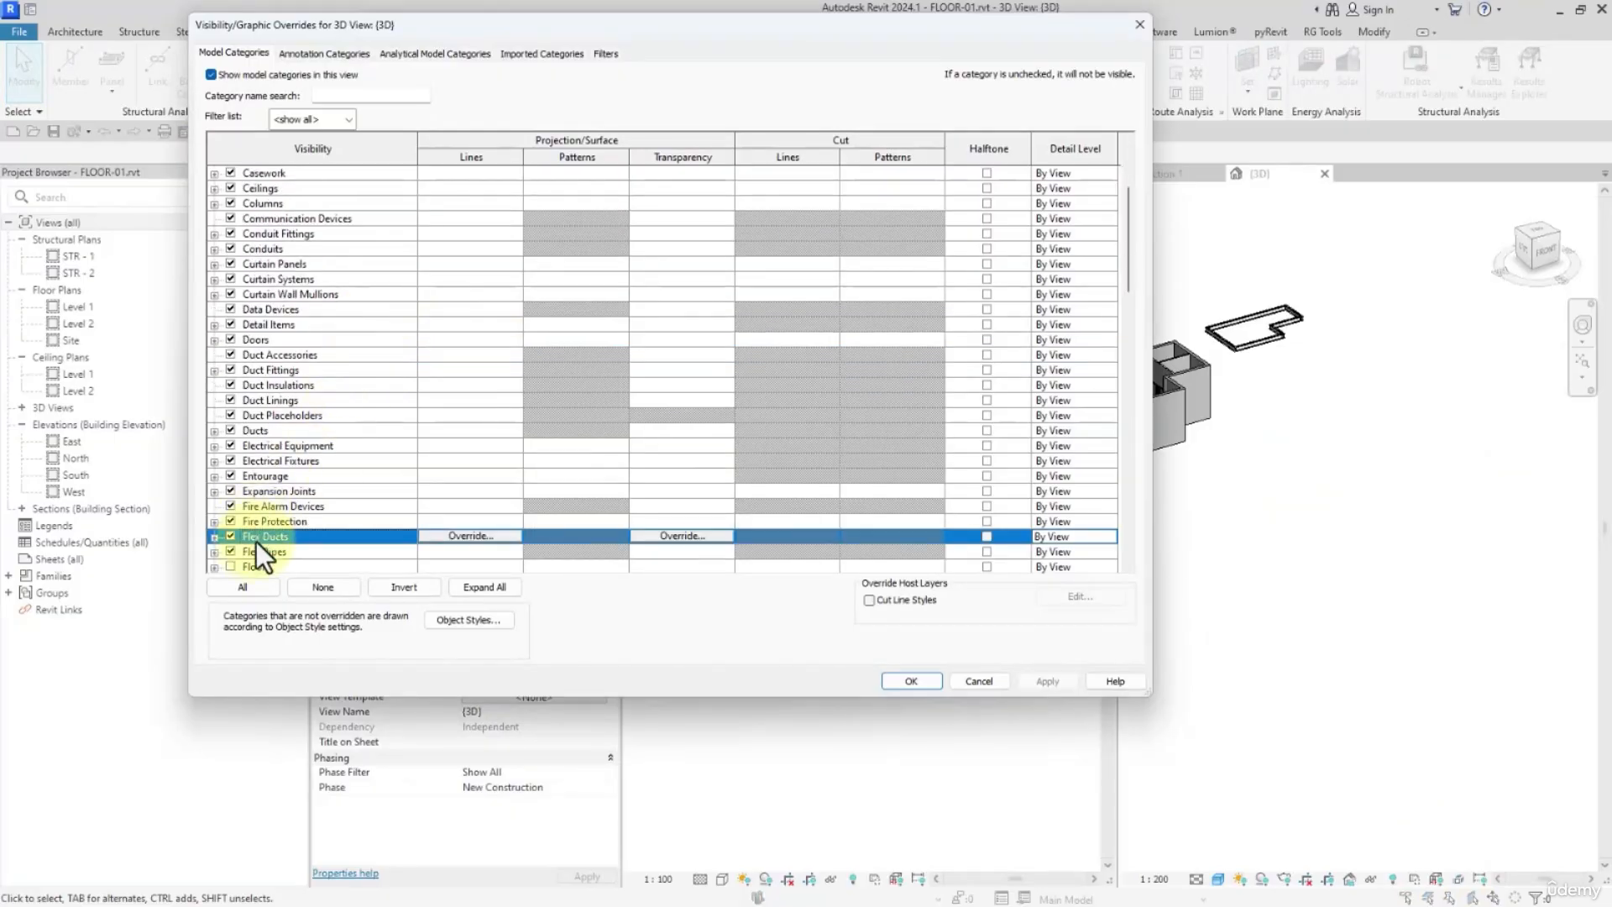
{"action": "left_click", "coordinate": [230, 566]}
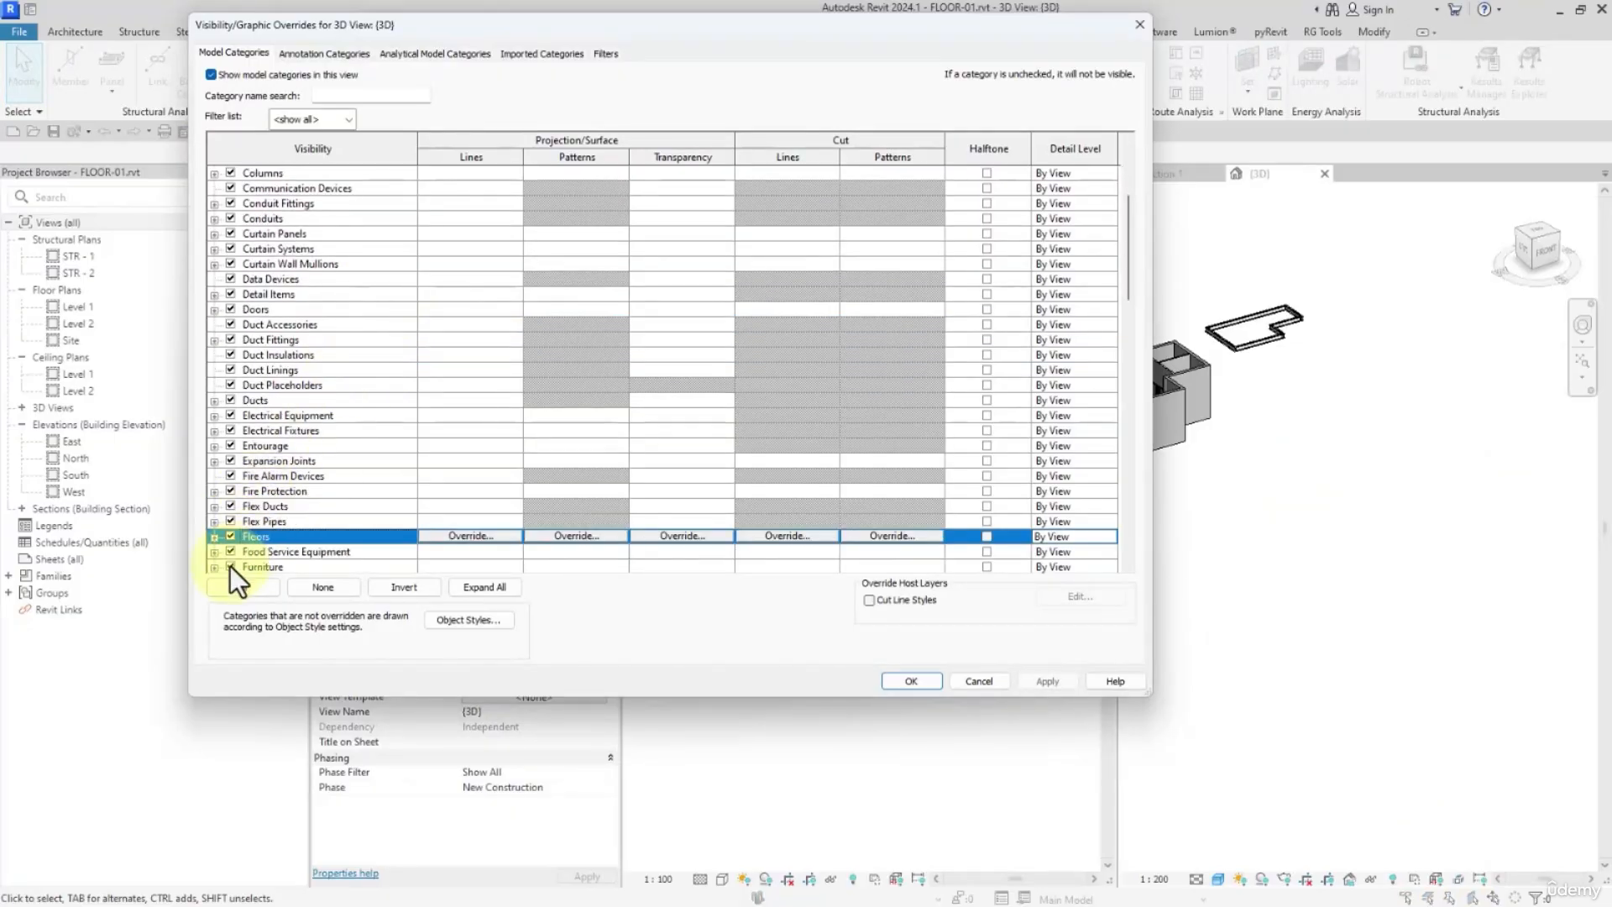
{"action": "left_click", "coordinate": [913, 682]}
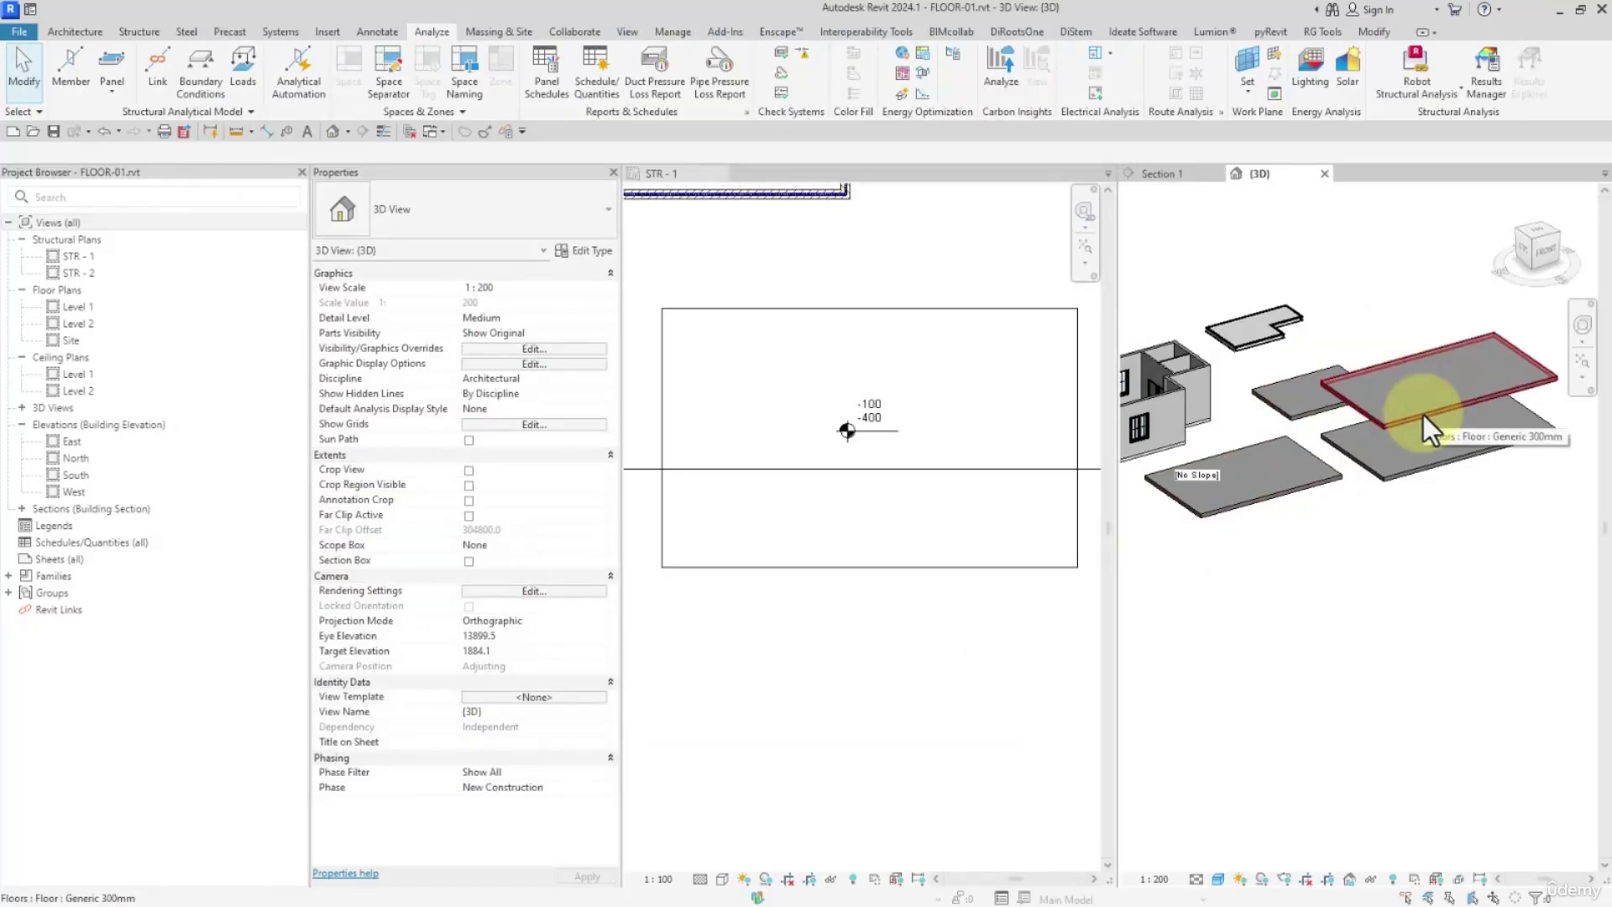
Select the rectangular floor with the spot elevation in the STR - 1 plan and examine its instance properties
{"action": "left_click", "coordinate": [76, 32]}
{"action": "left_click", "coordinate": [824, 562]}
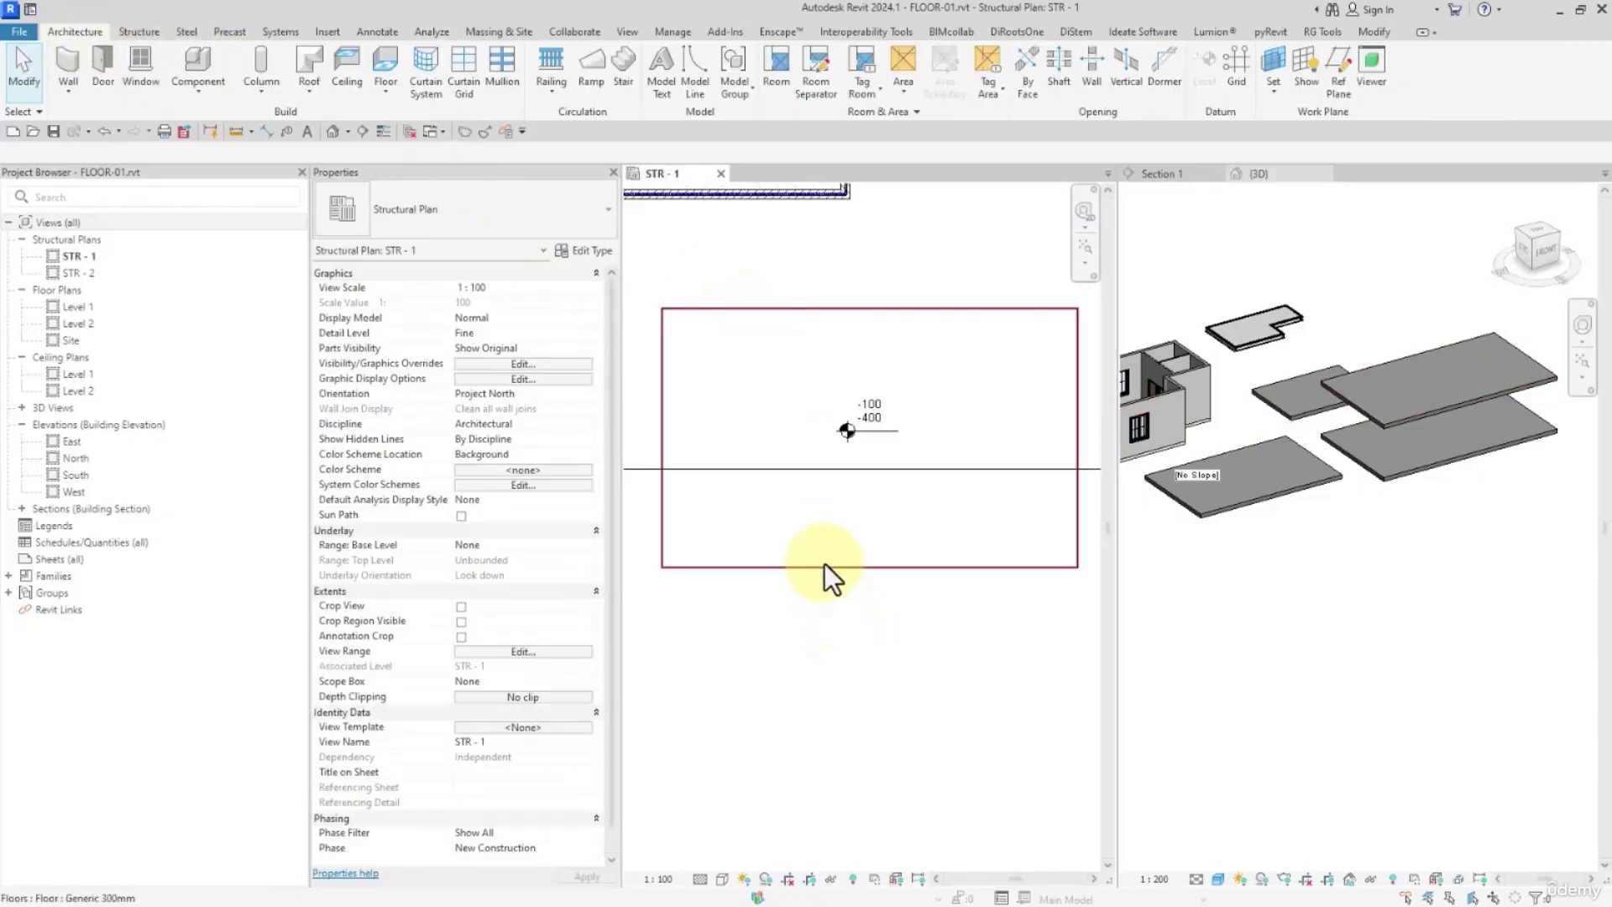
{"action": "left_click", "coordinate": [825, 563]}
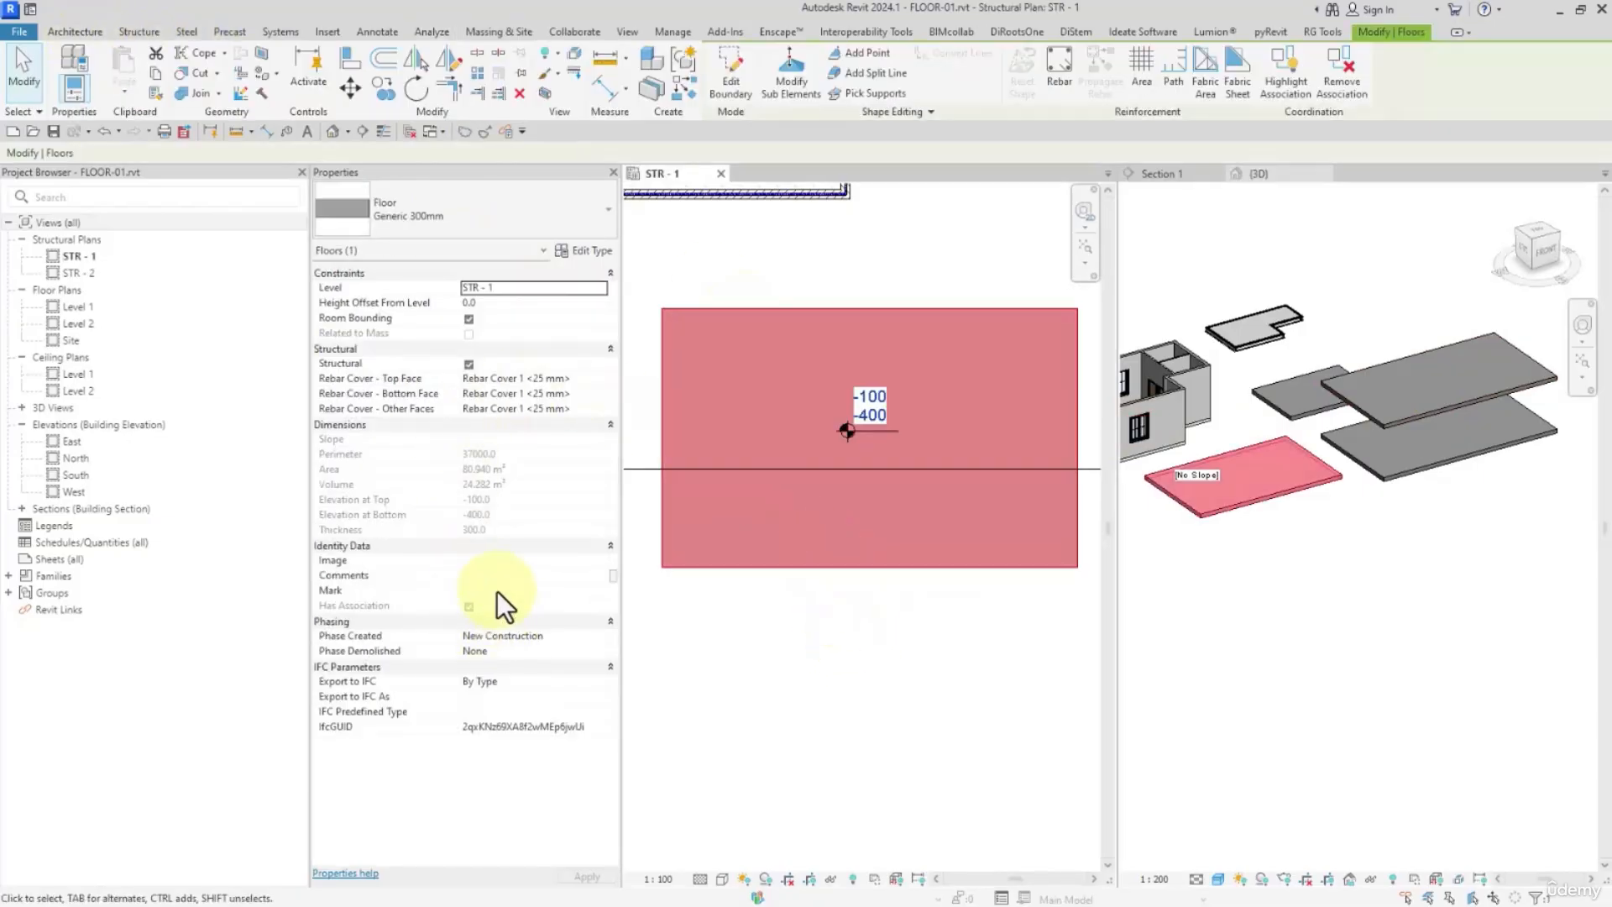